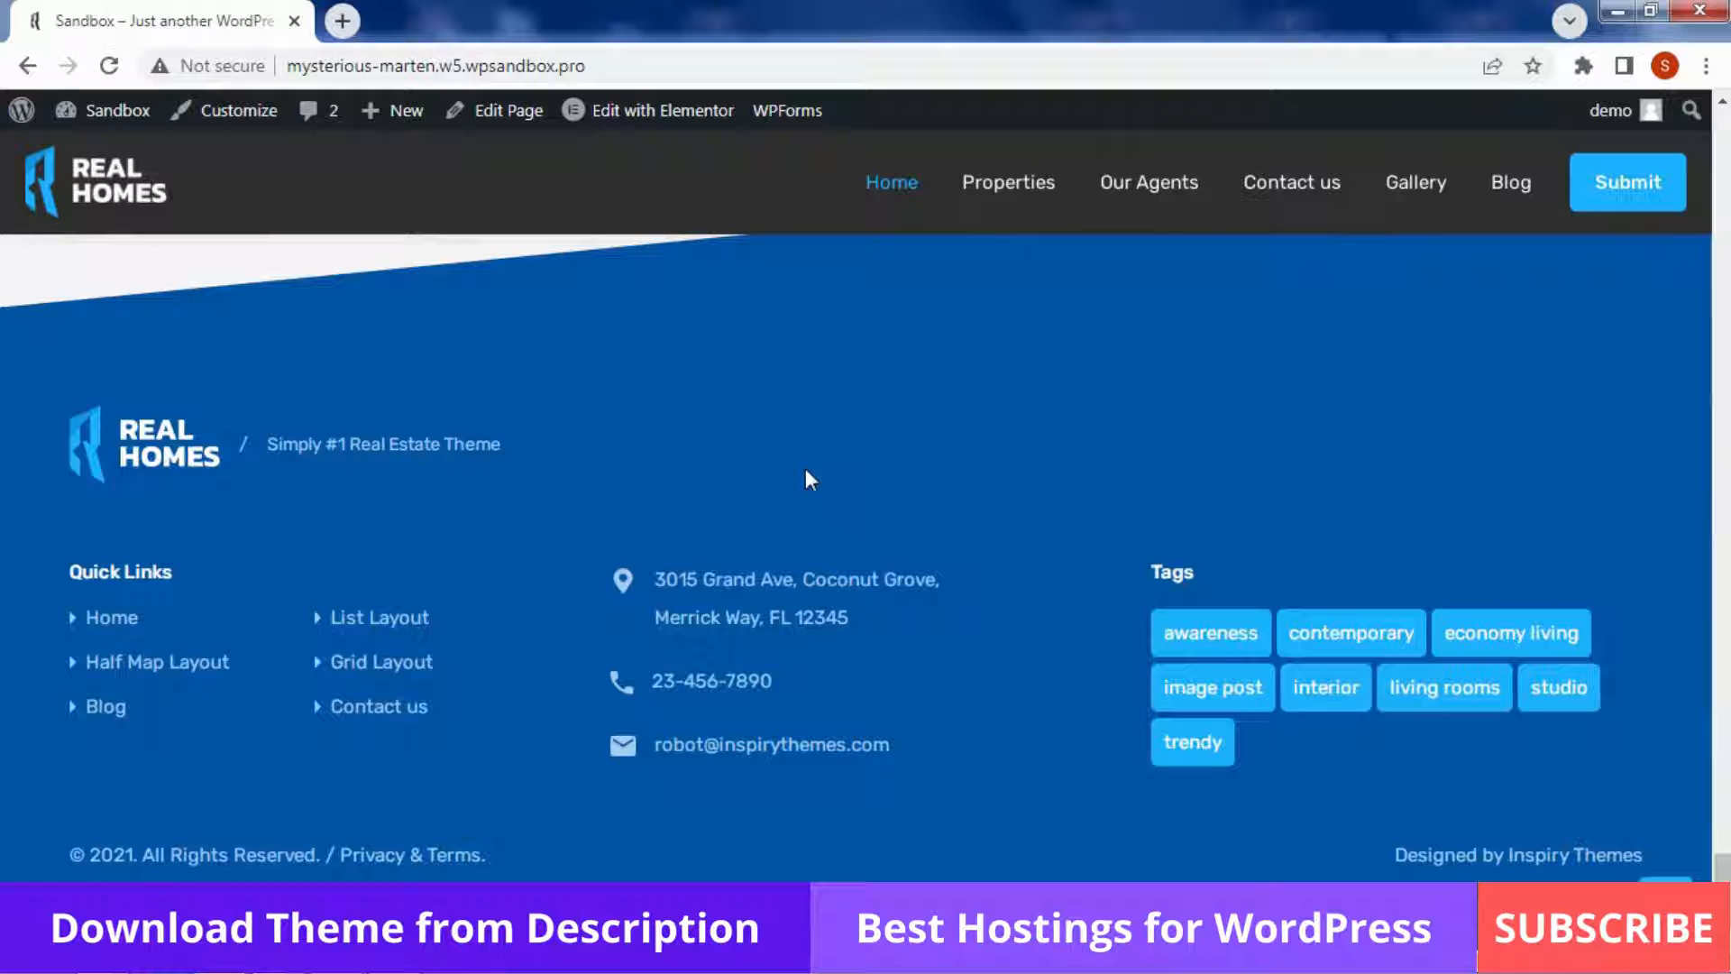
Open the Home page's Edit with Elementor link in a new Chrome tab and switch to it
scroll(806, 470, "up", 1)
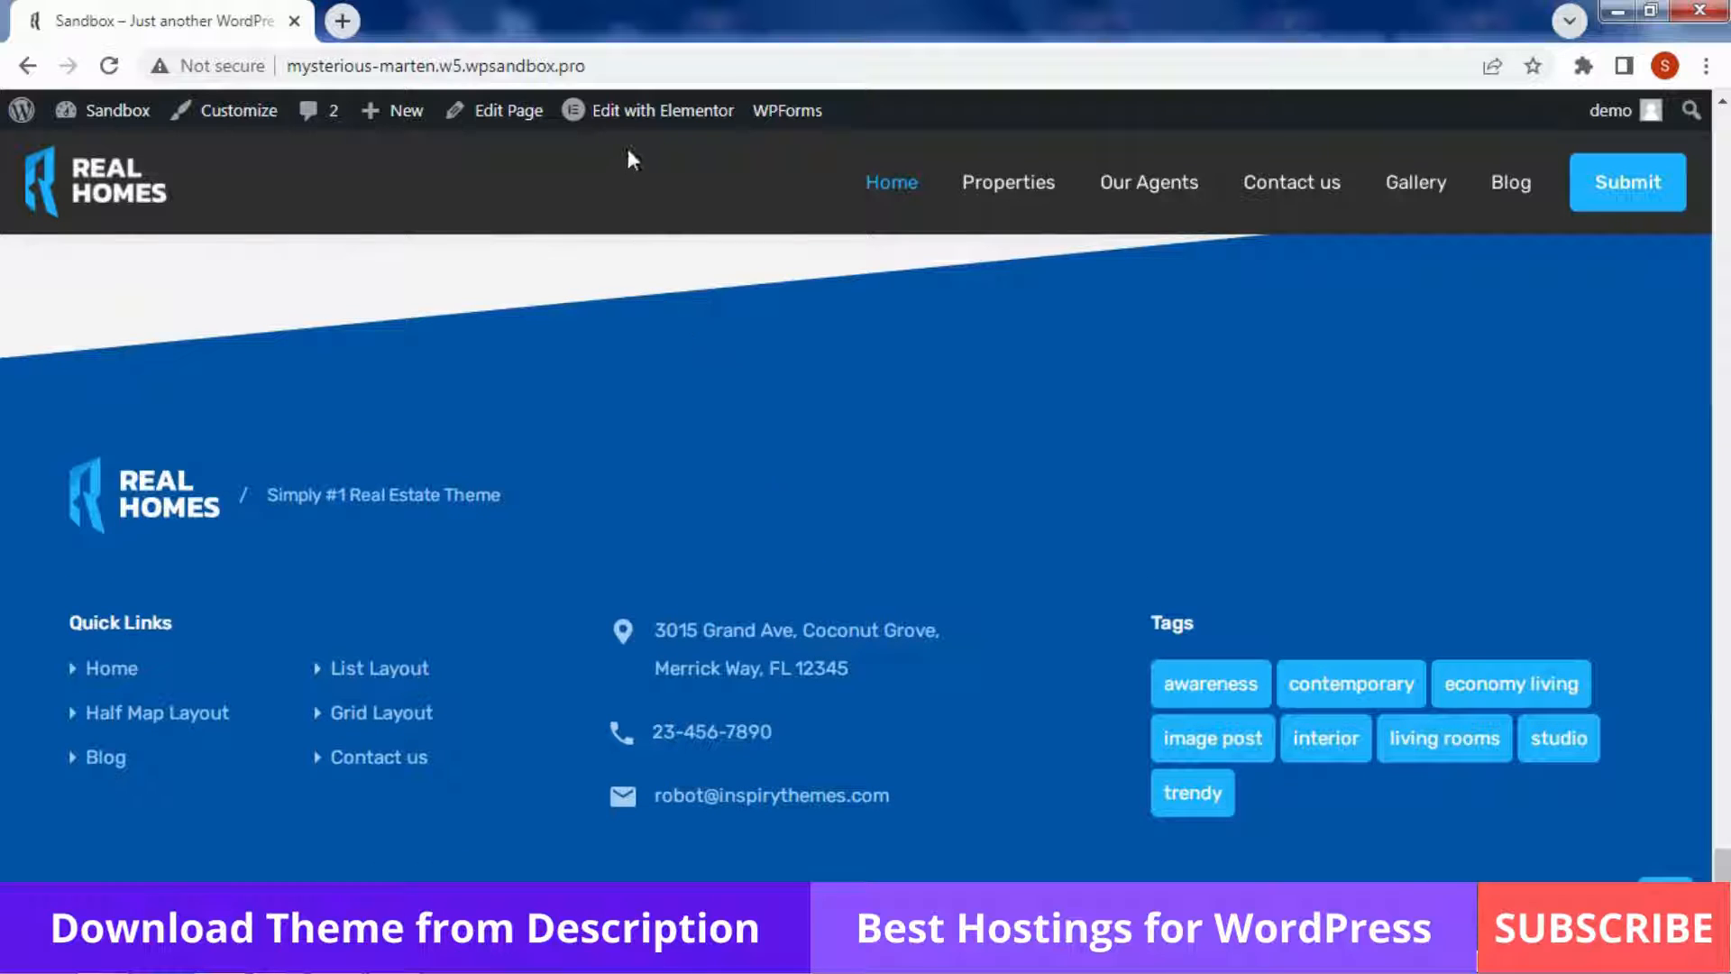
right_click(638, 110)
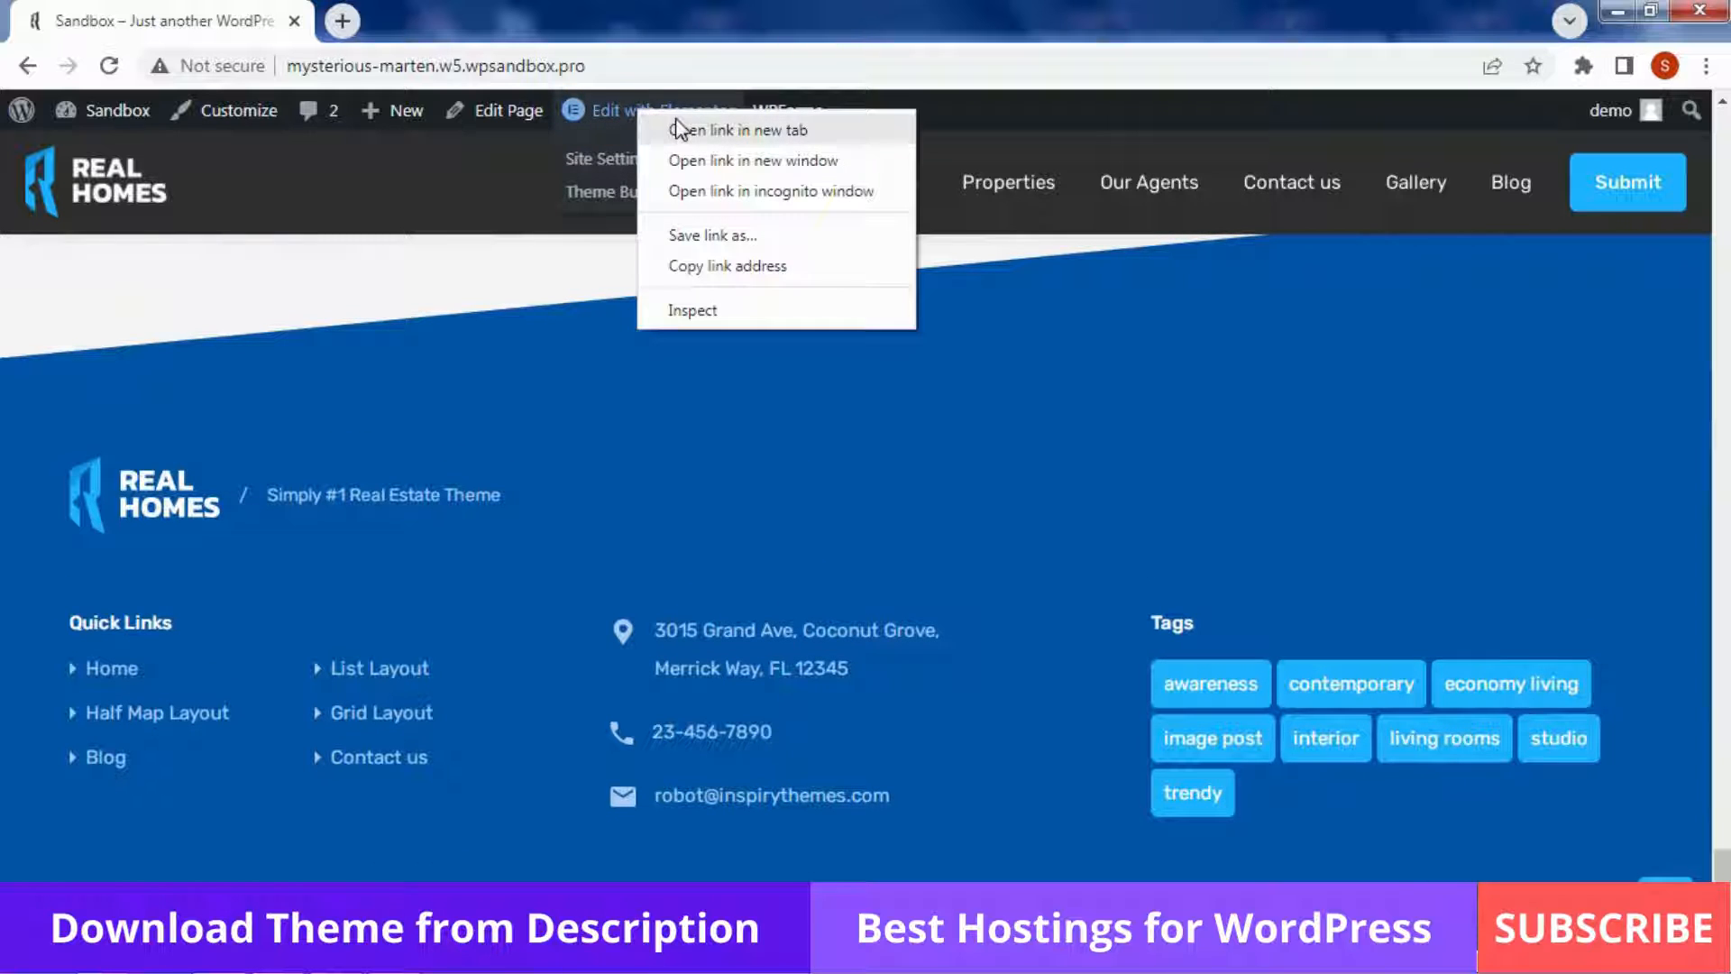
left_click(678, 129)
left_click(386, 13)
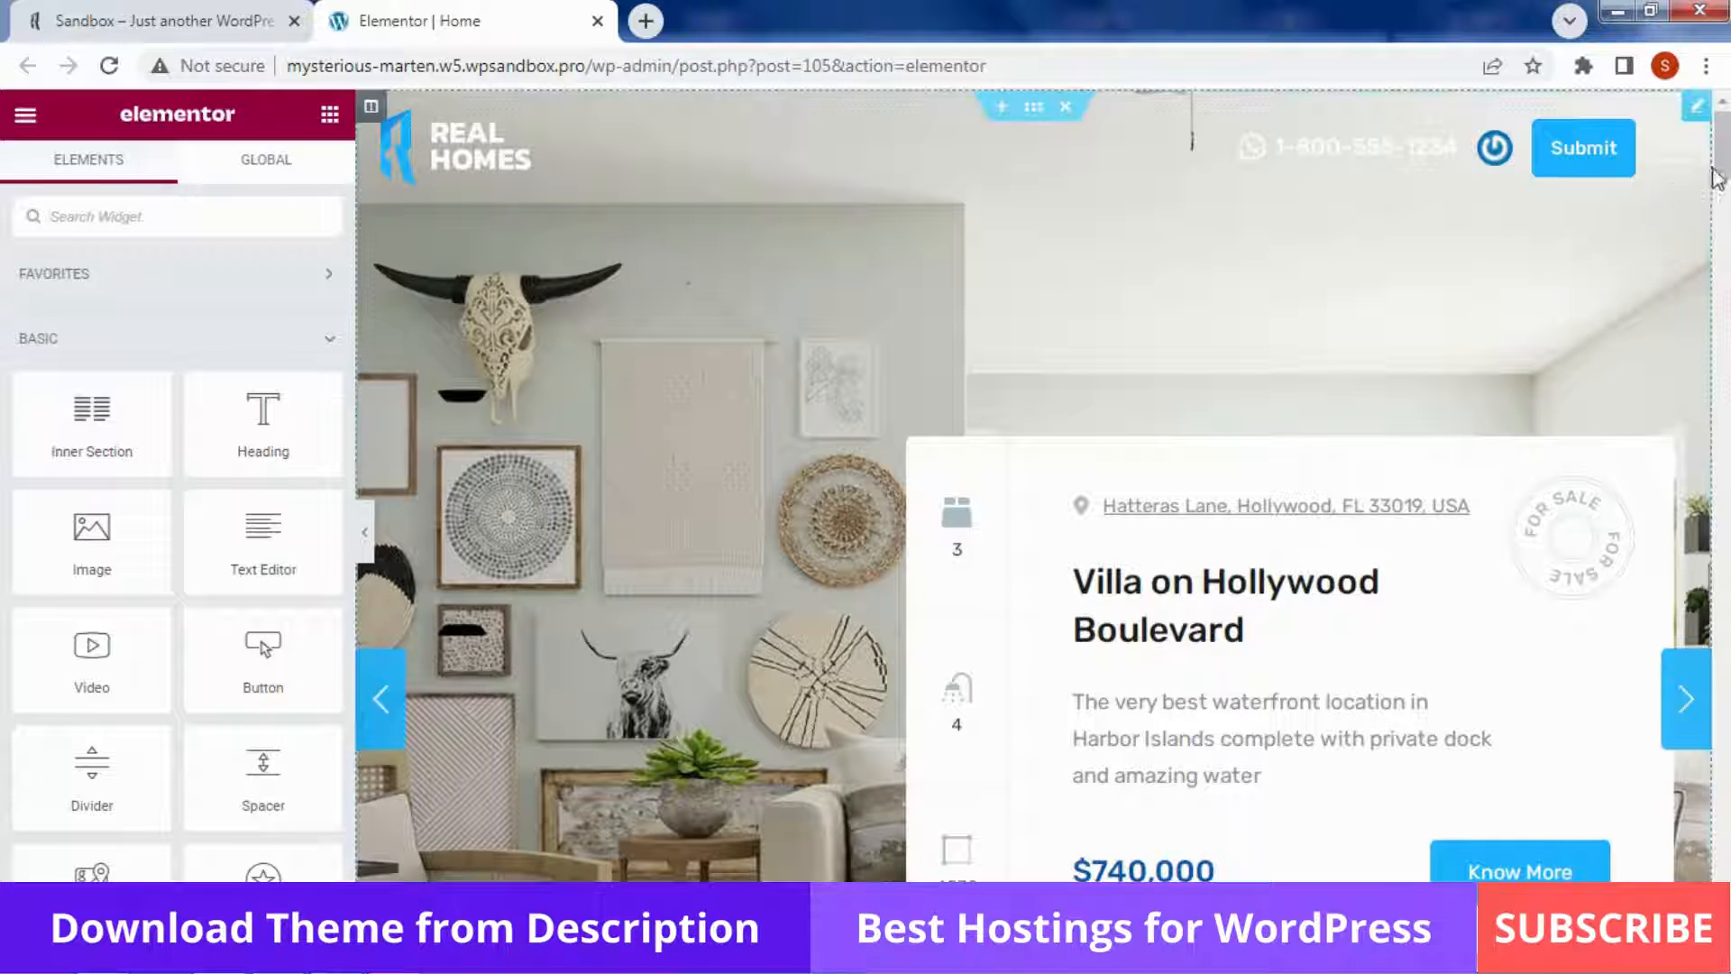
Scroll through the Home page preview's sections and return to the top
scroll(1722, 248, "down", 5)
left_click_drag(1721, 248, 1728, 140)
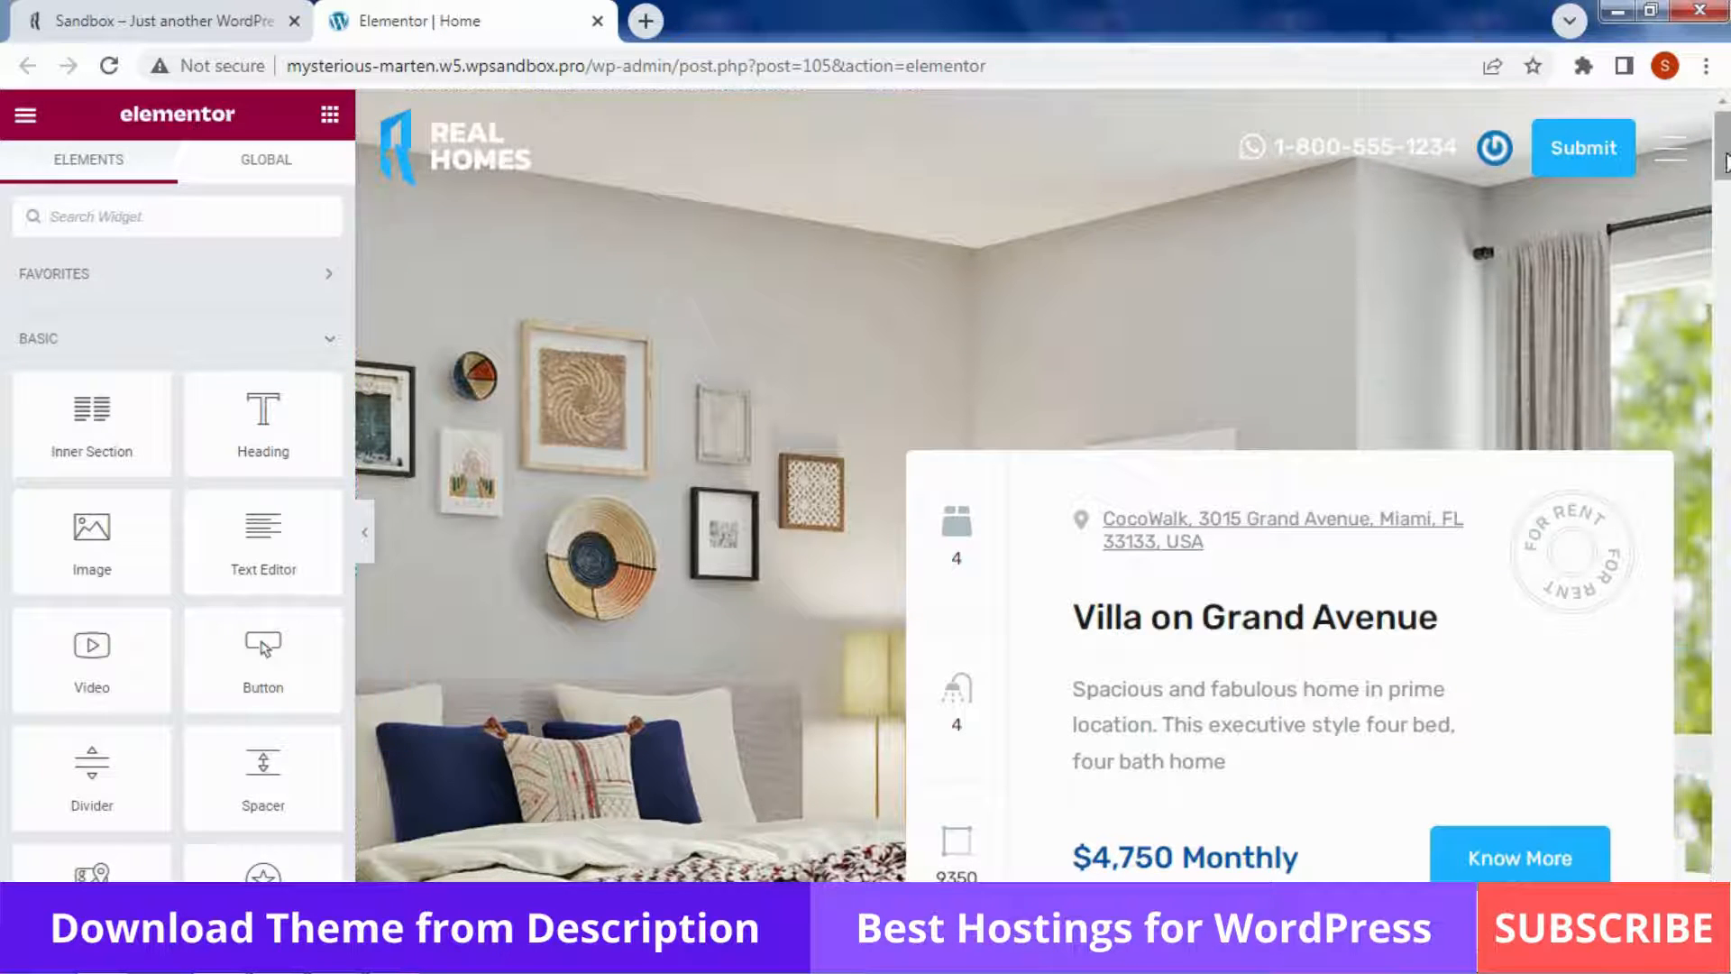
scroll(1512, 176, "down", 2)
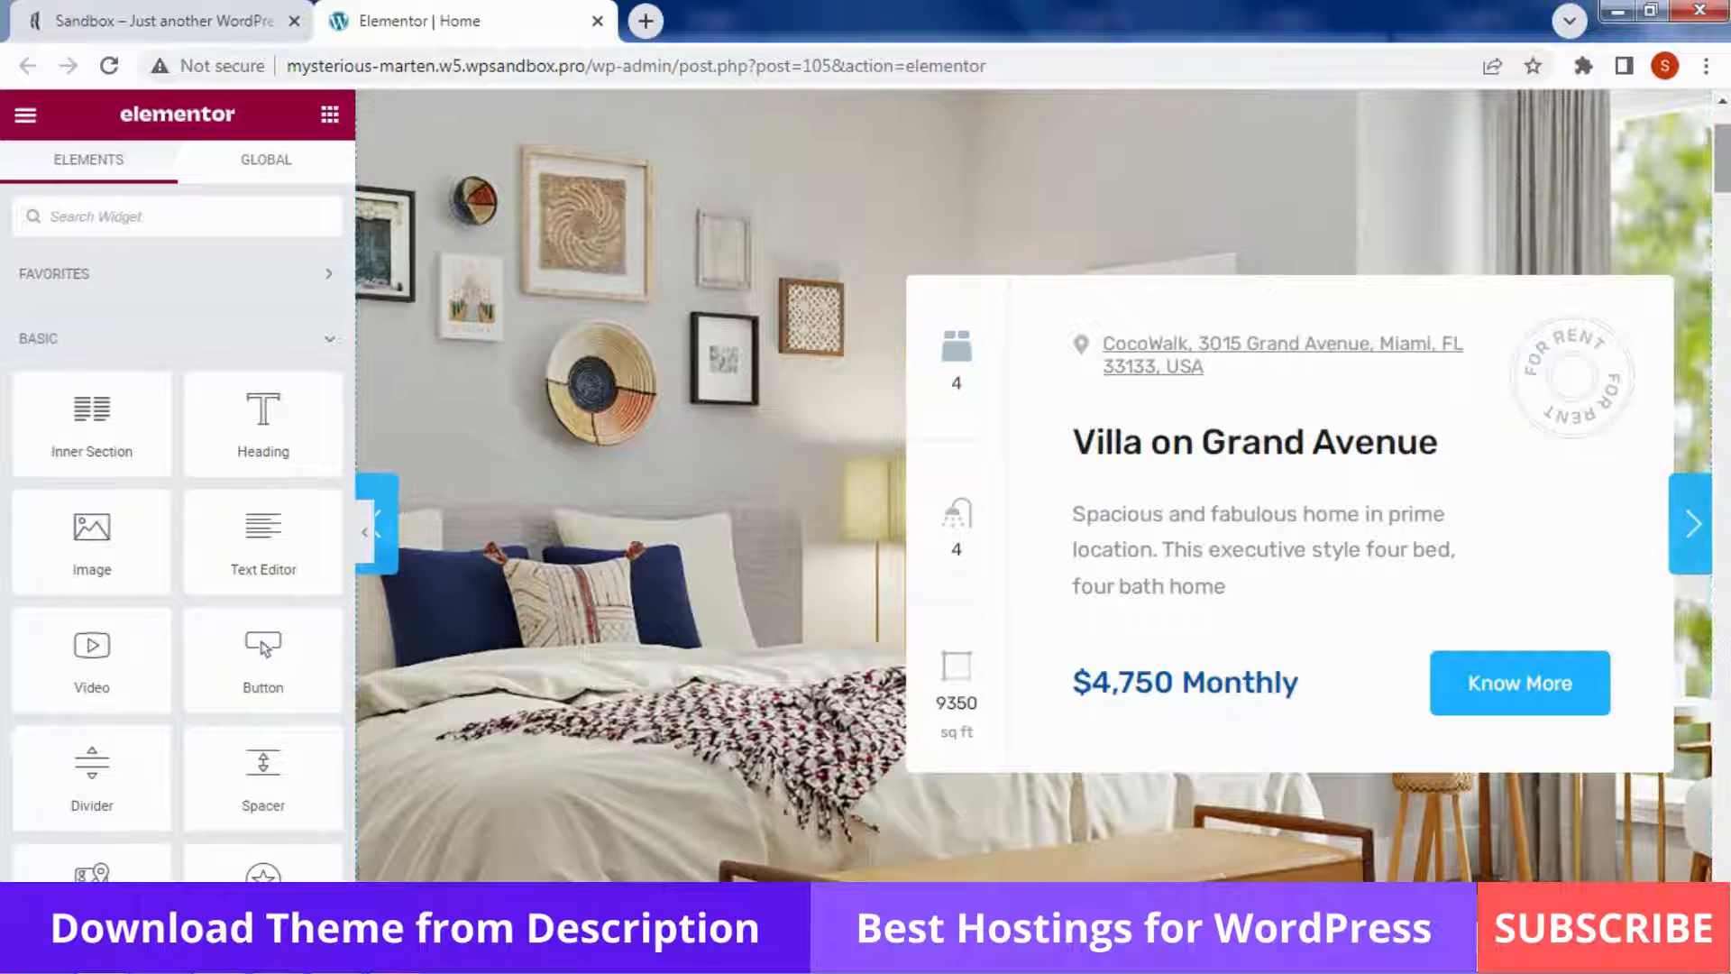
scroll(934, 561, "up", 2)
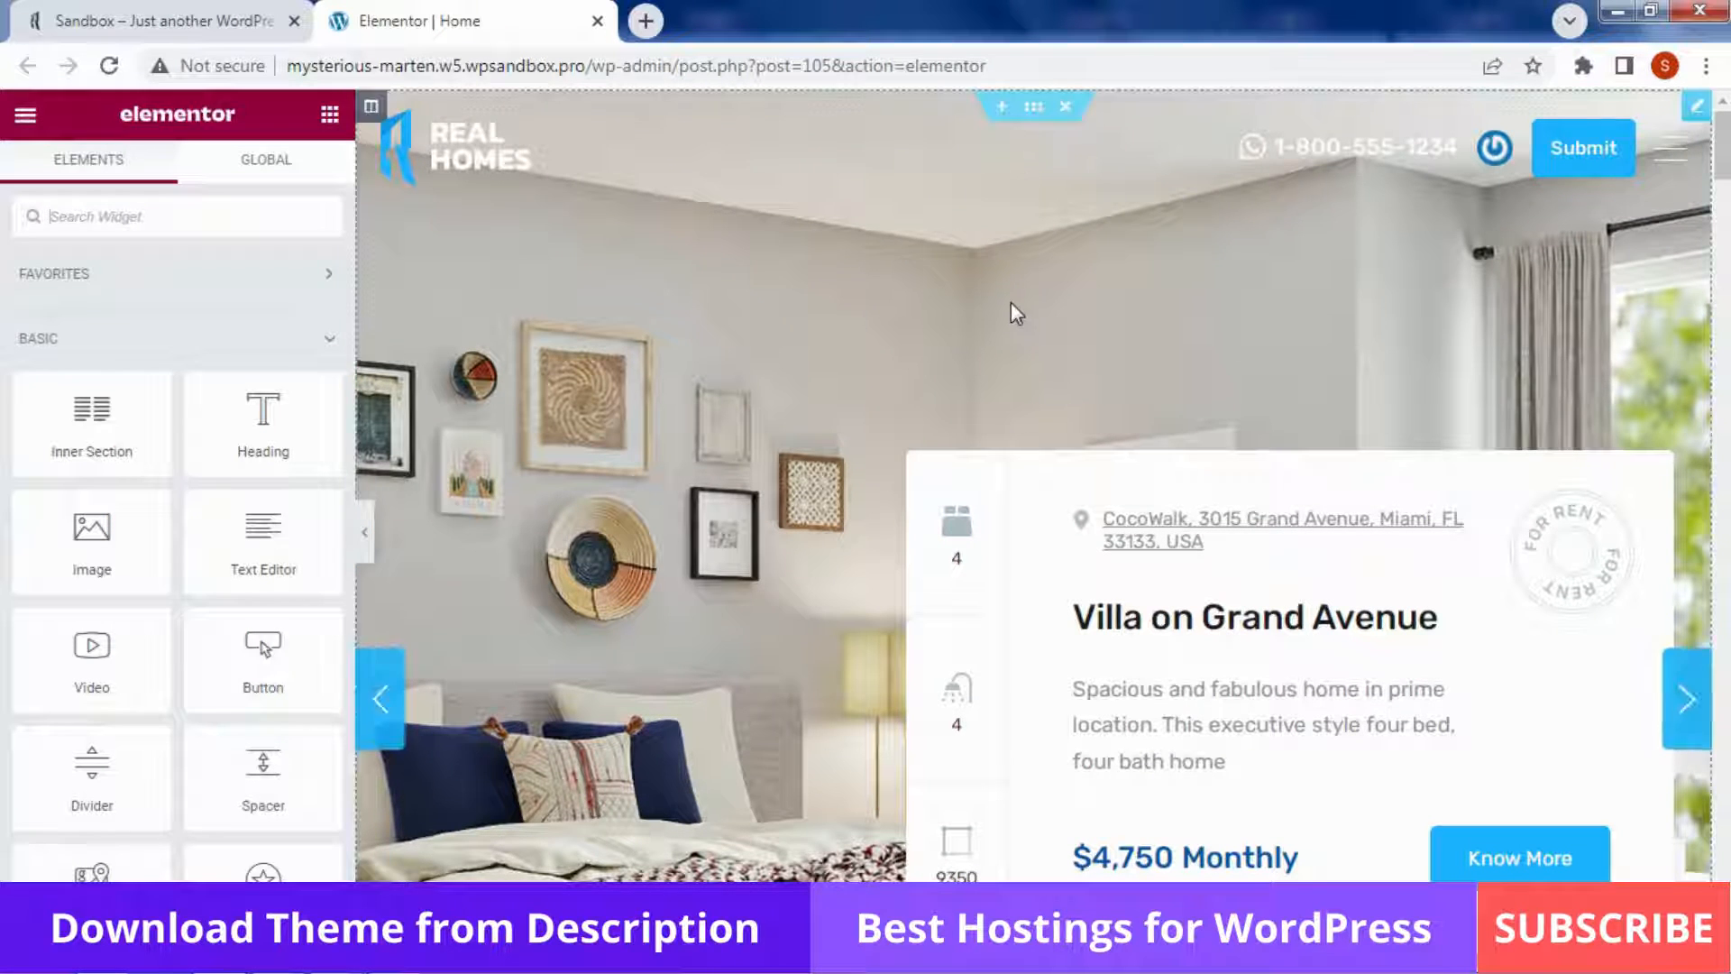
Open the Properties Slider settings (height 960, 3 slides), then scroll the canvas to the search form
left_click(1064, 326)
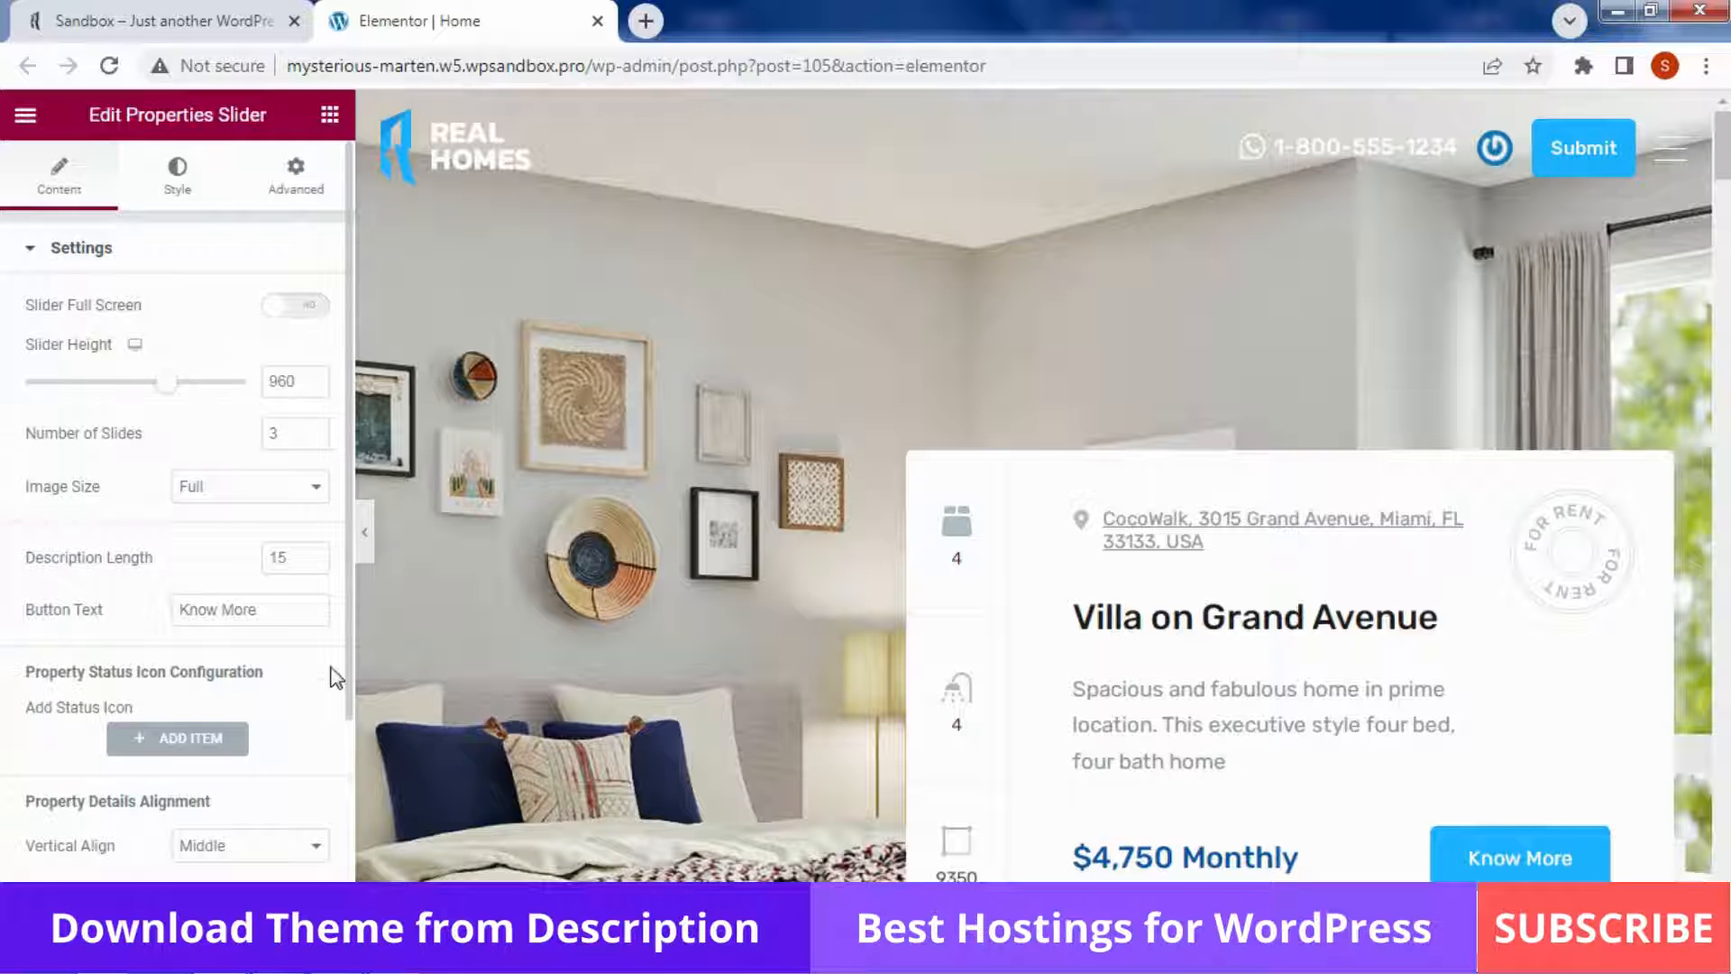
scroll(333, 676, "down", 3)
scroll(333, 676, "up", 3)
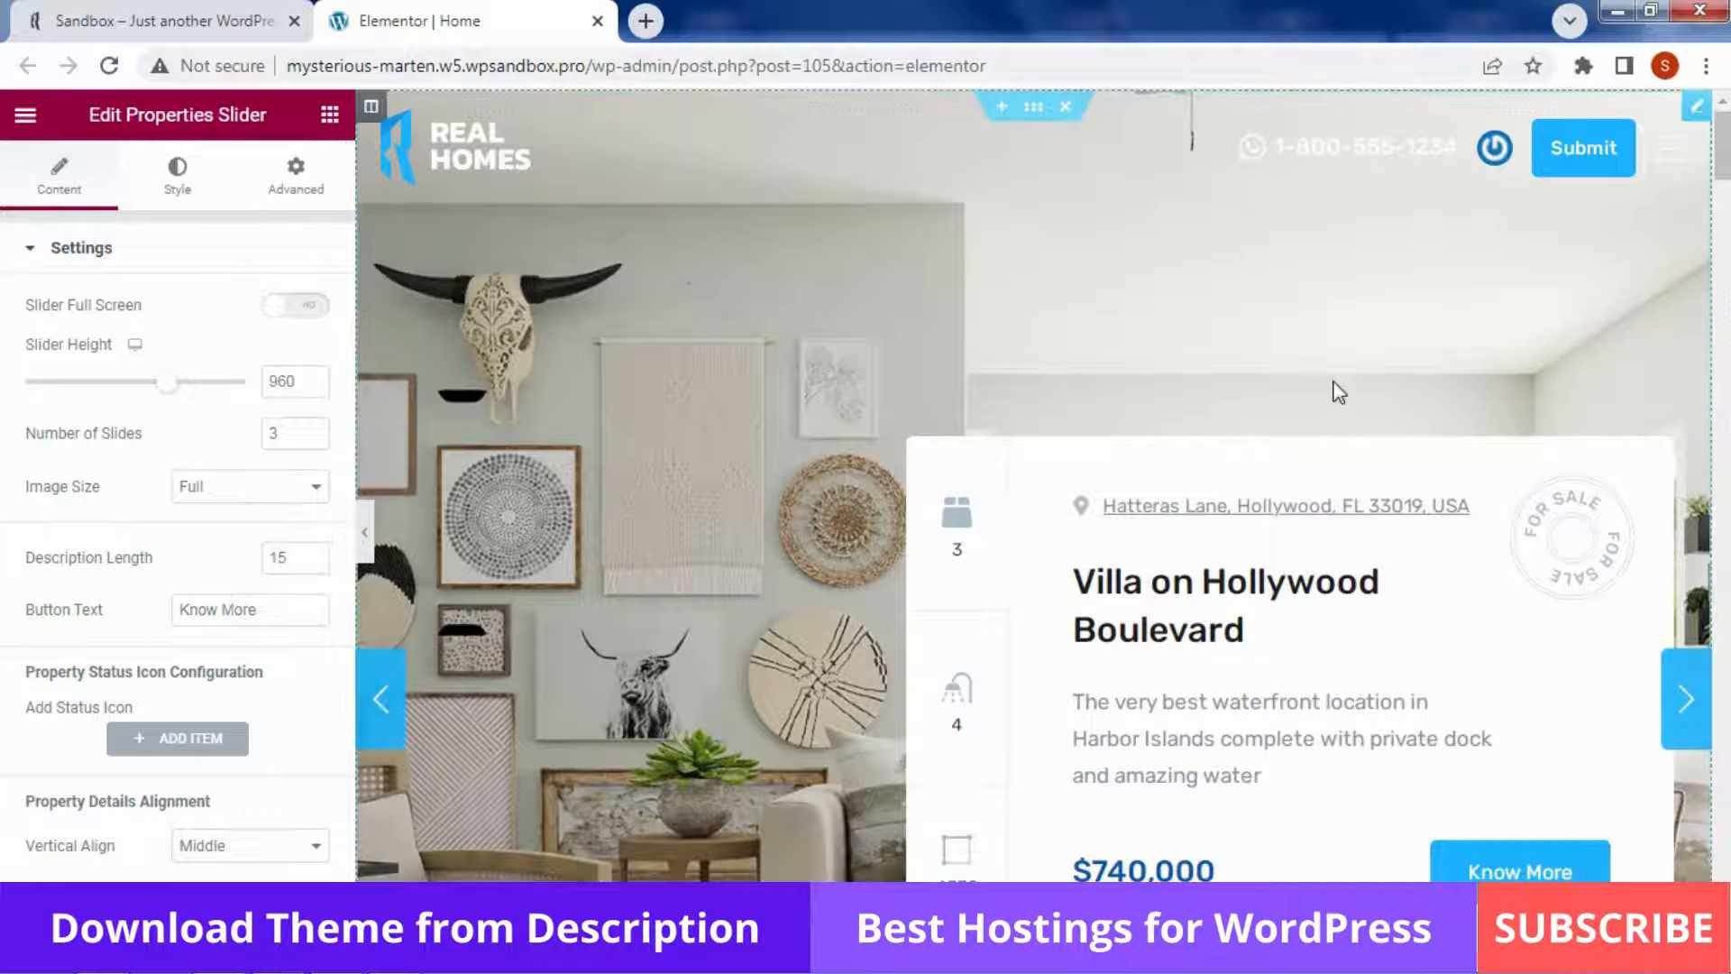
scroll(1693, 206, "down", 10)
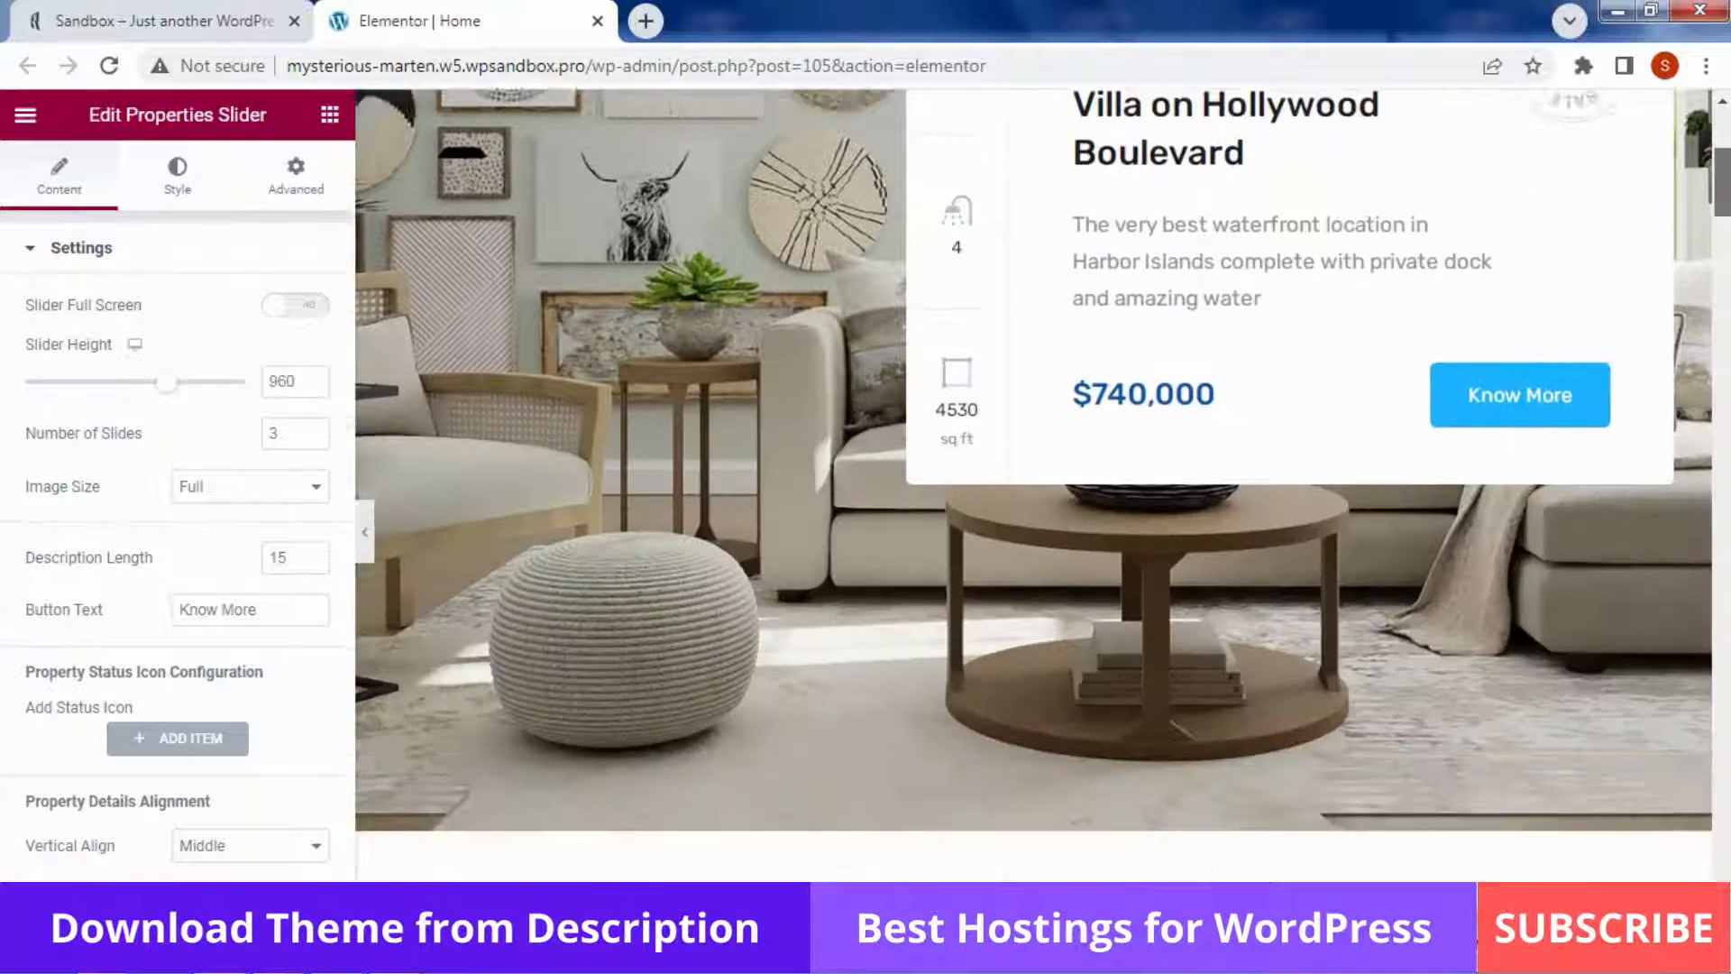
scroll(1033, 516, "down", 2)
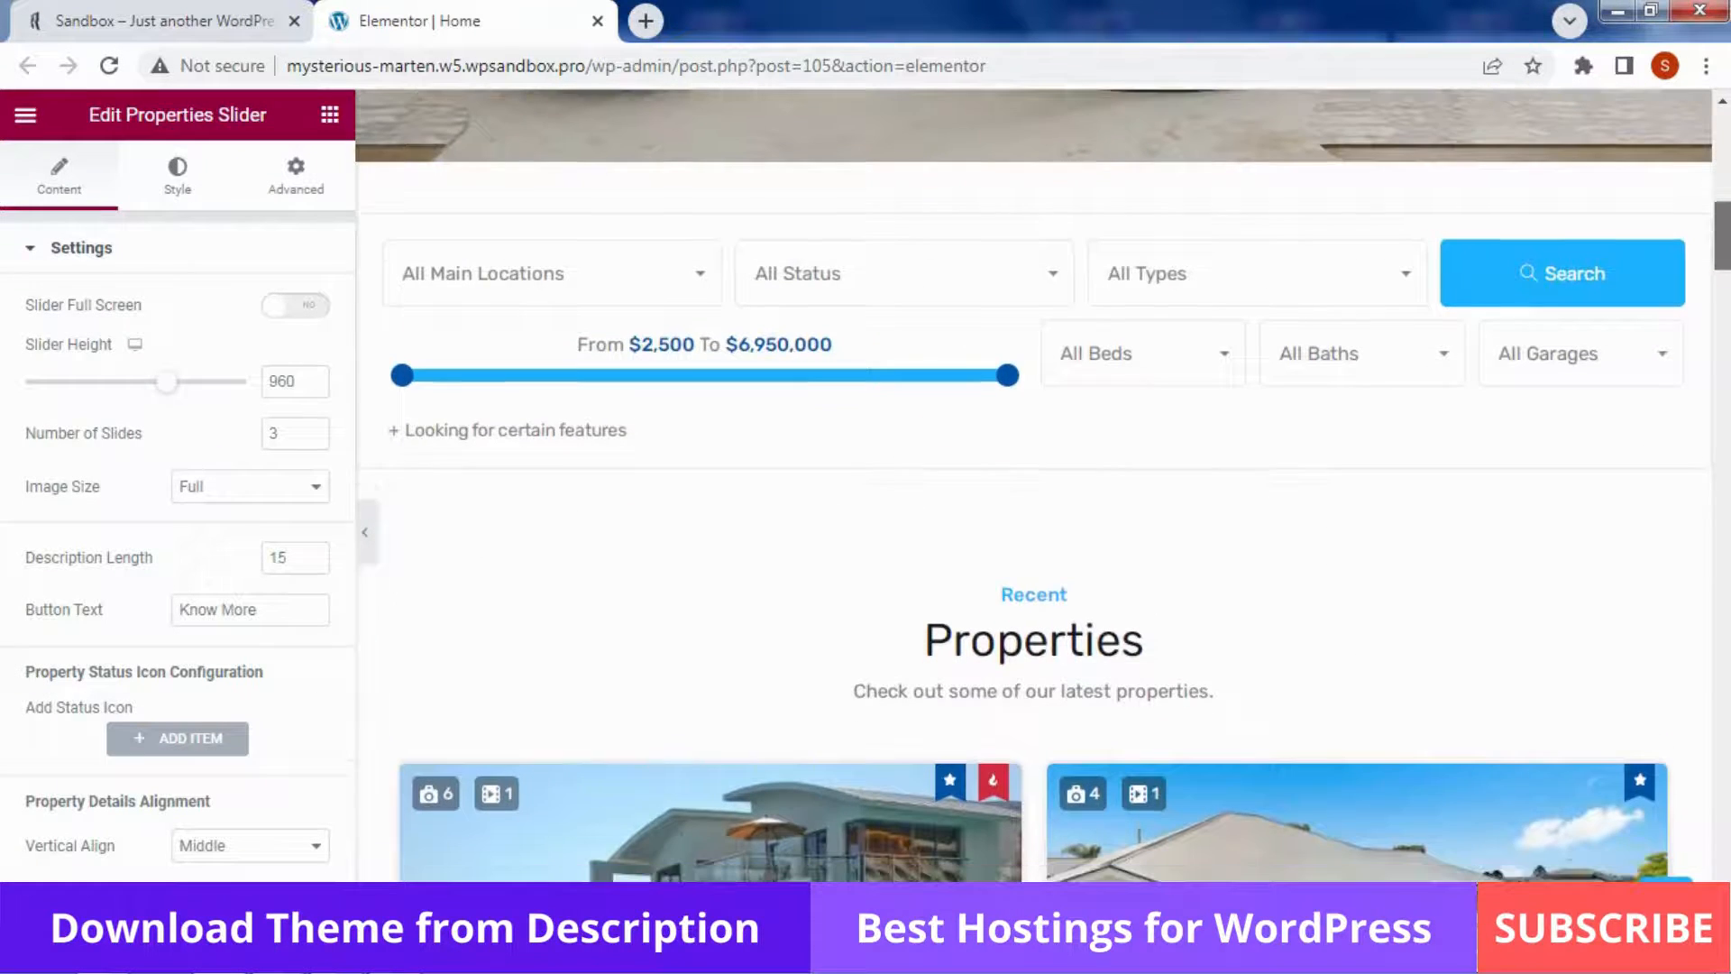
Open the Search Form widget settings and toggle Show Labels on, then off again
left_click(986, 346)
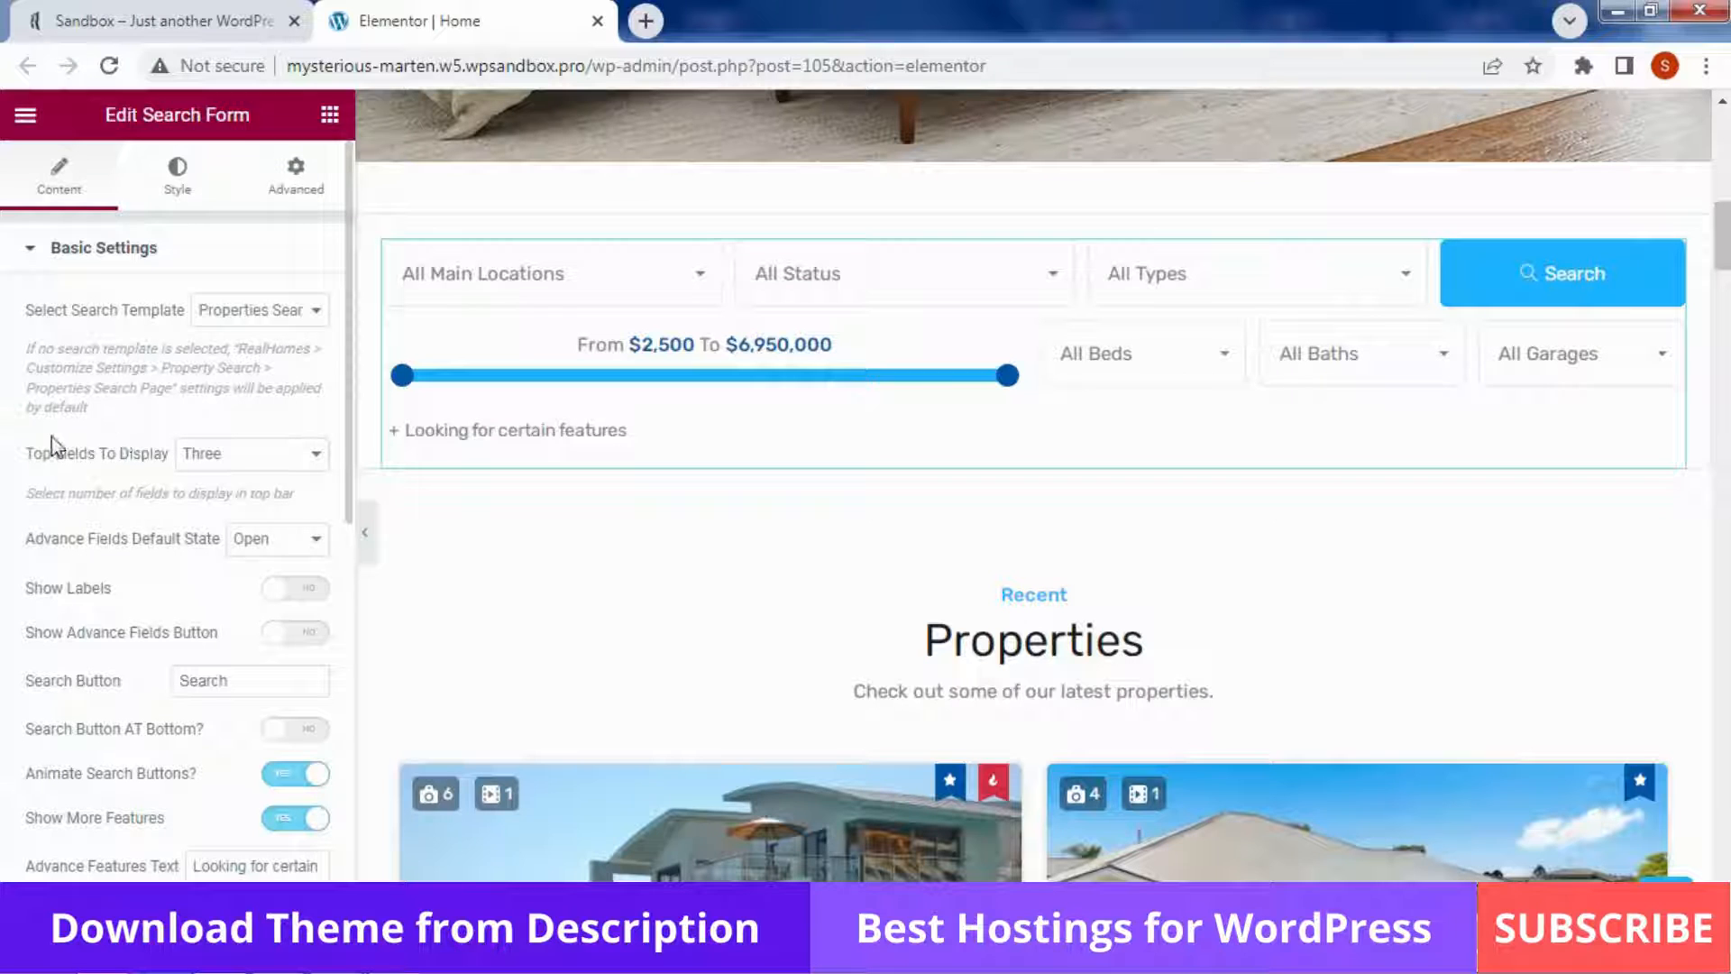
left_click(289, 590)
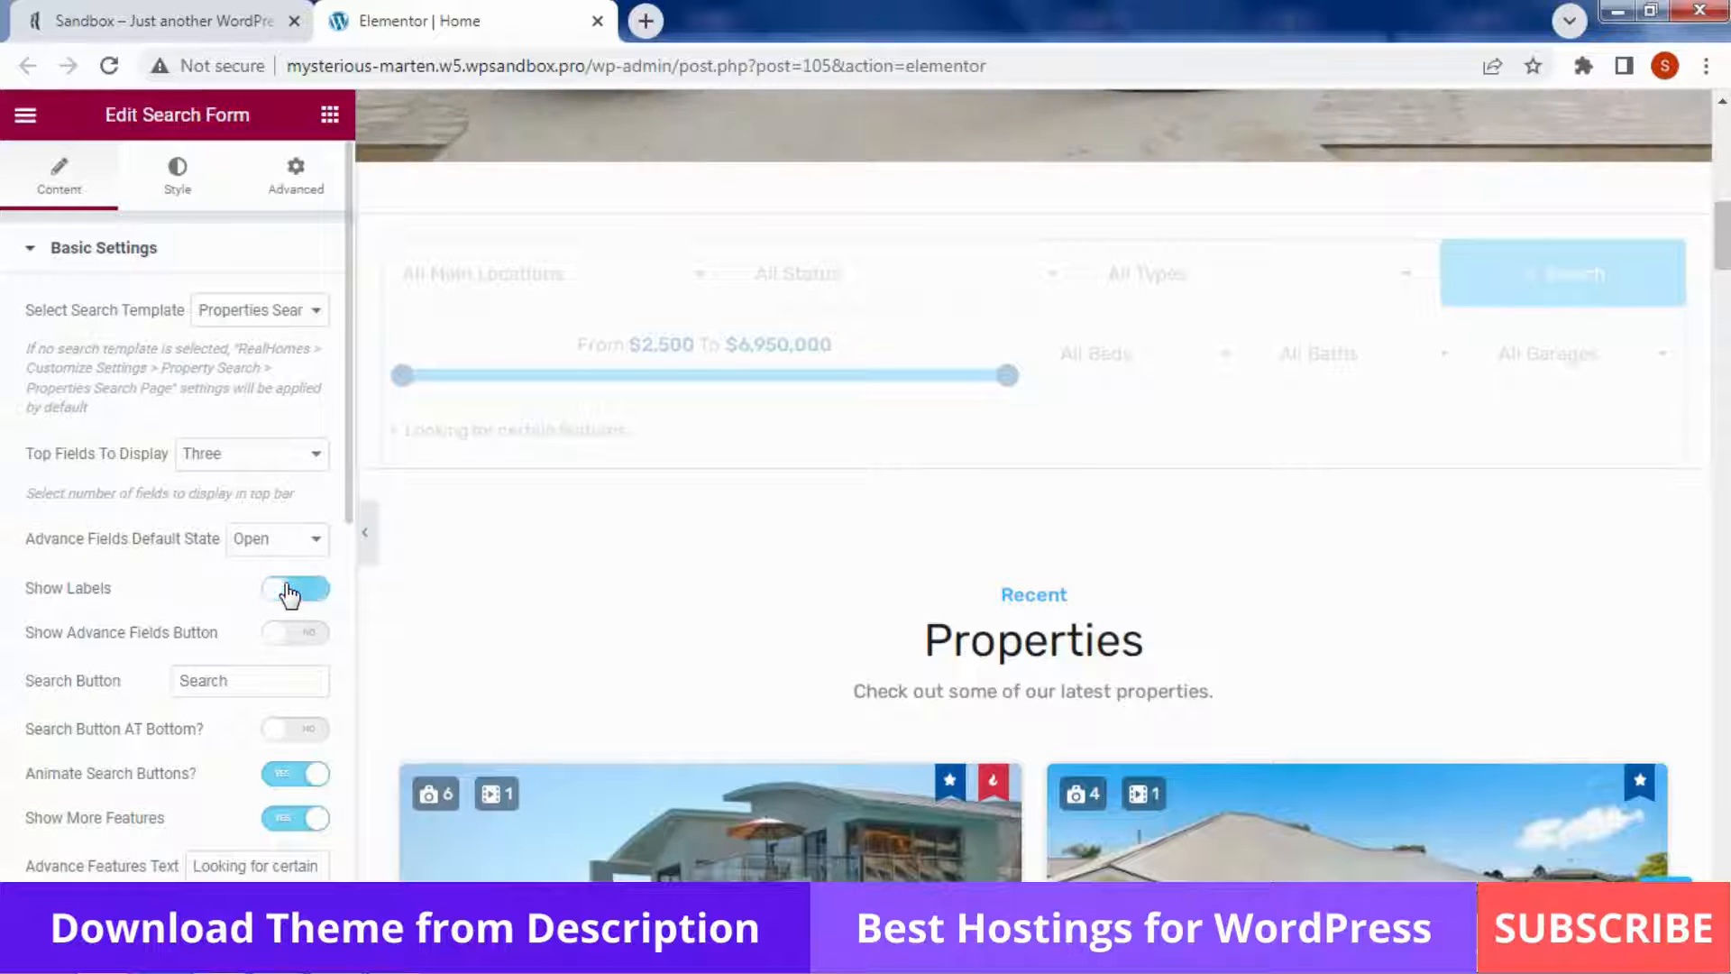
left_click(288, 592)
Try One and Four for Top Fields To Display, then set it back to Three
left_click(220, 456)
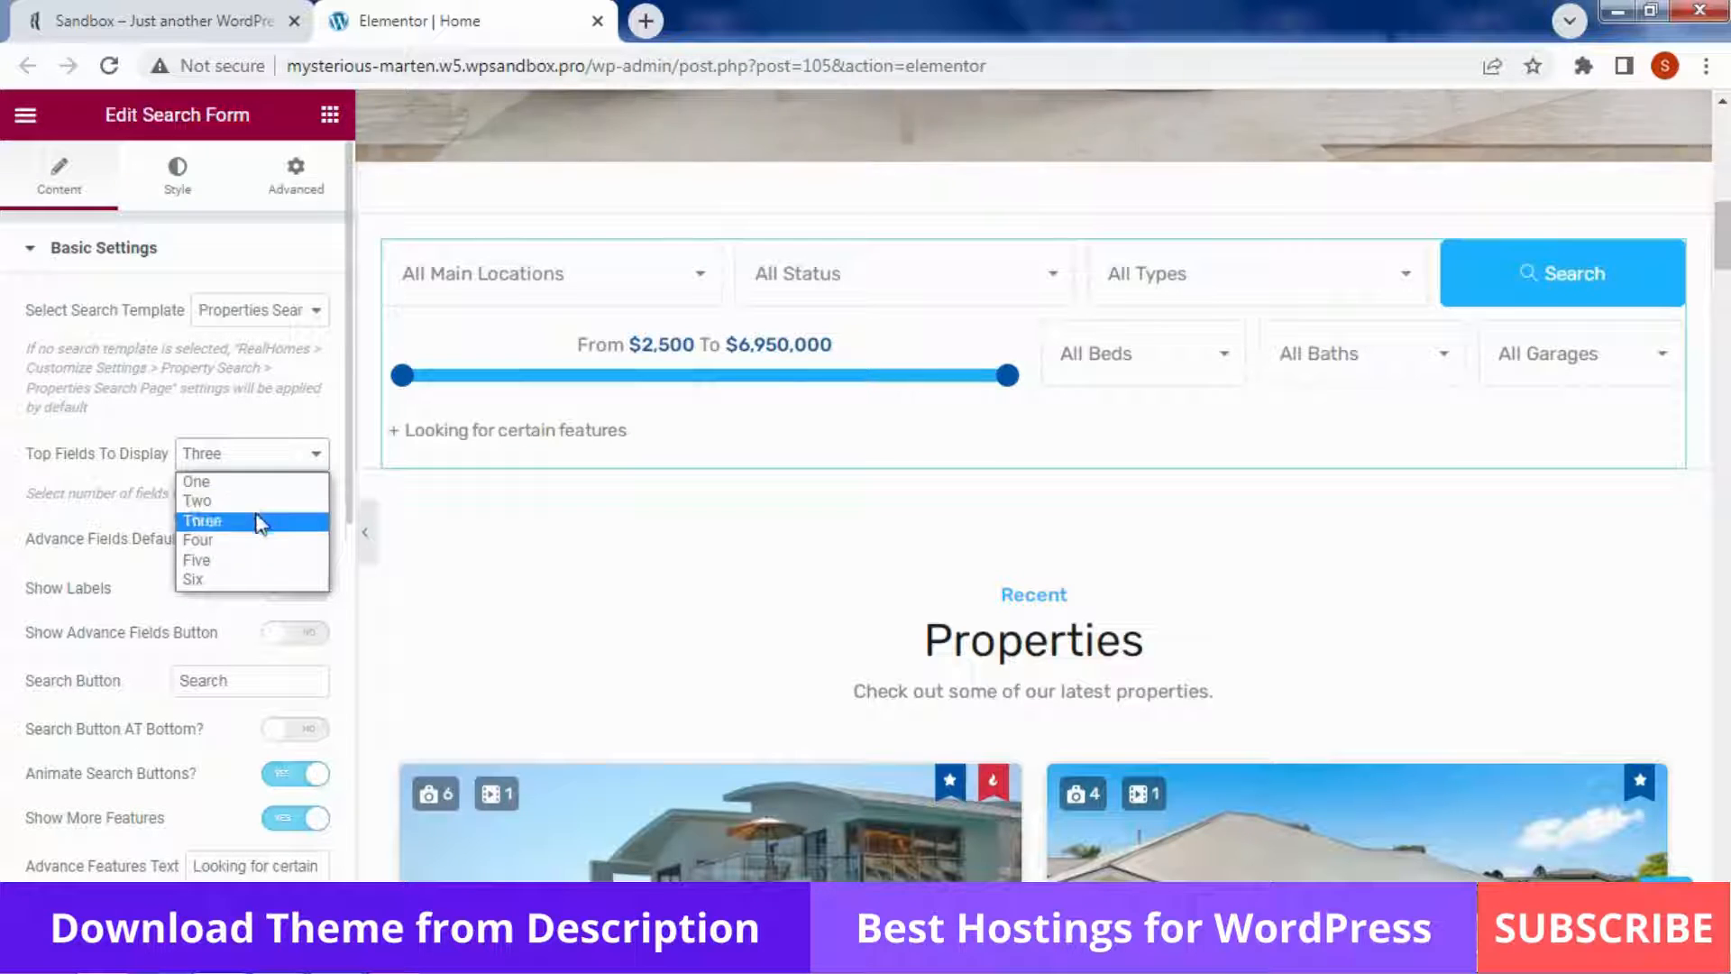
left_click(255, 491)
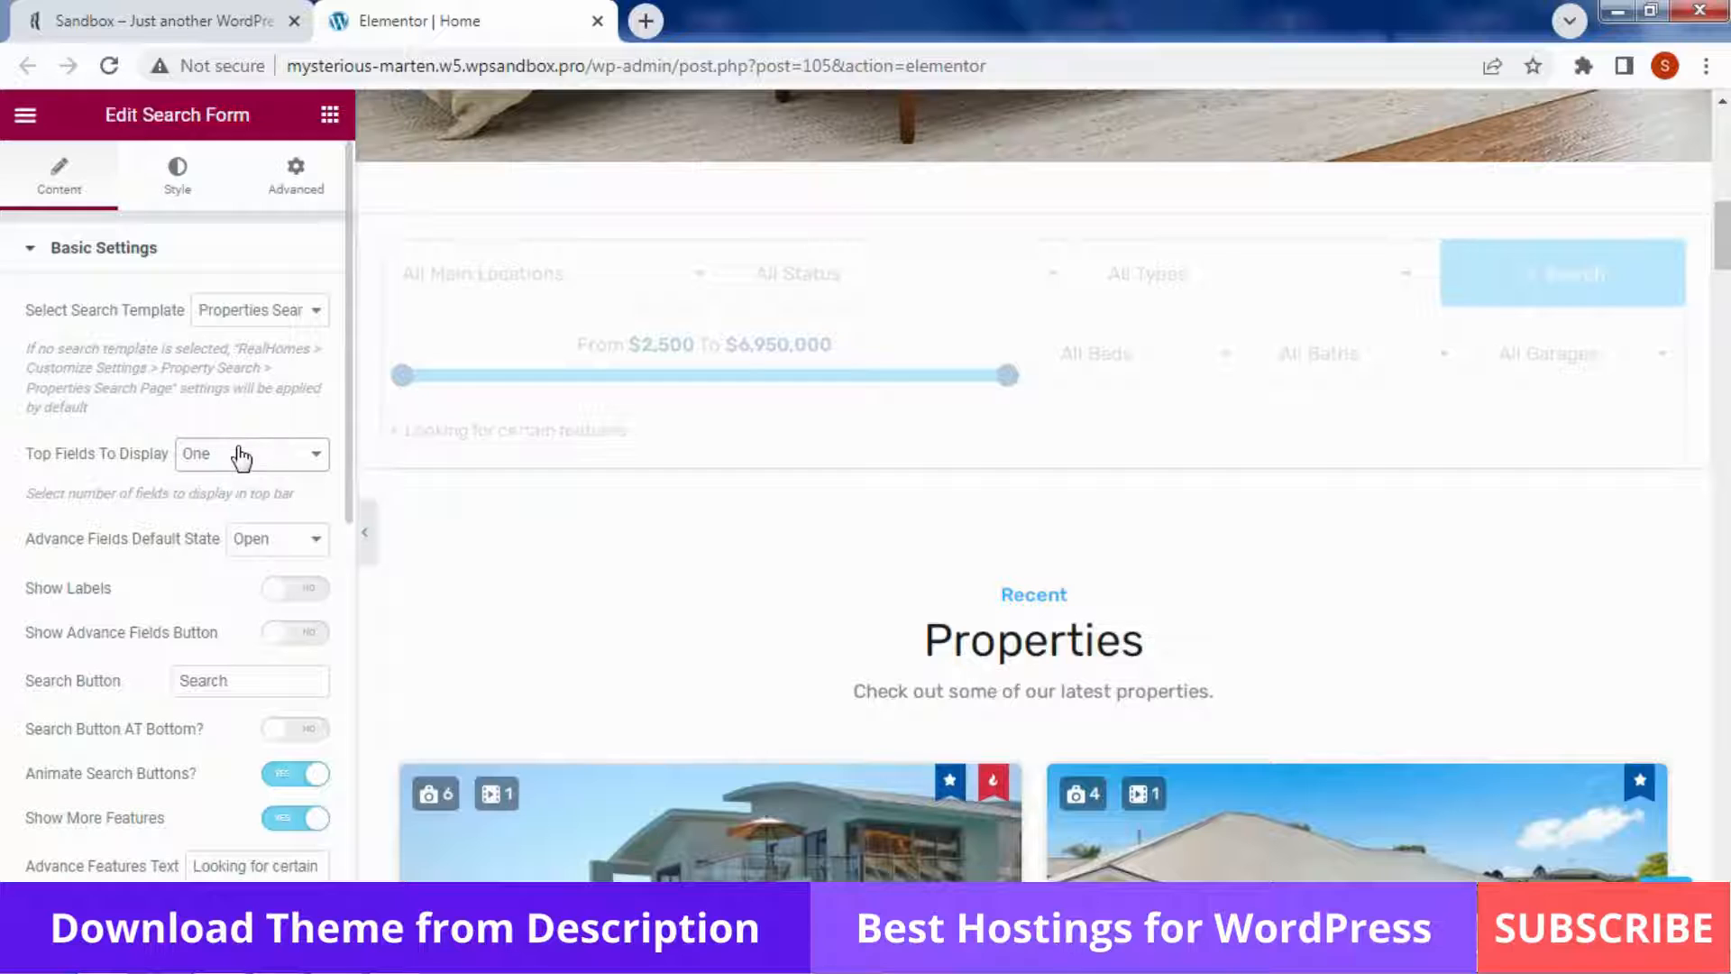
left_click(240, 456)
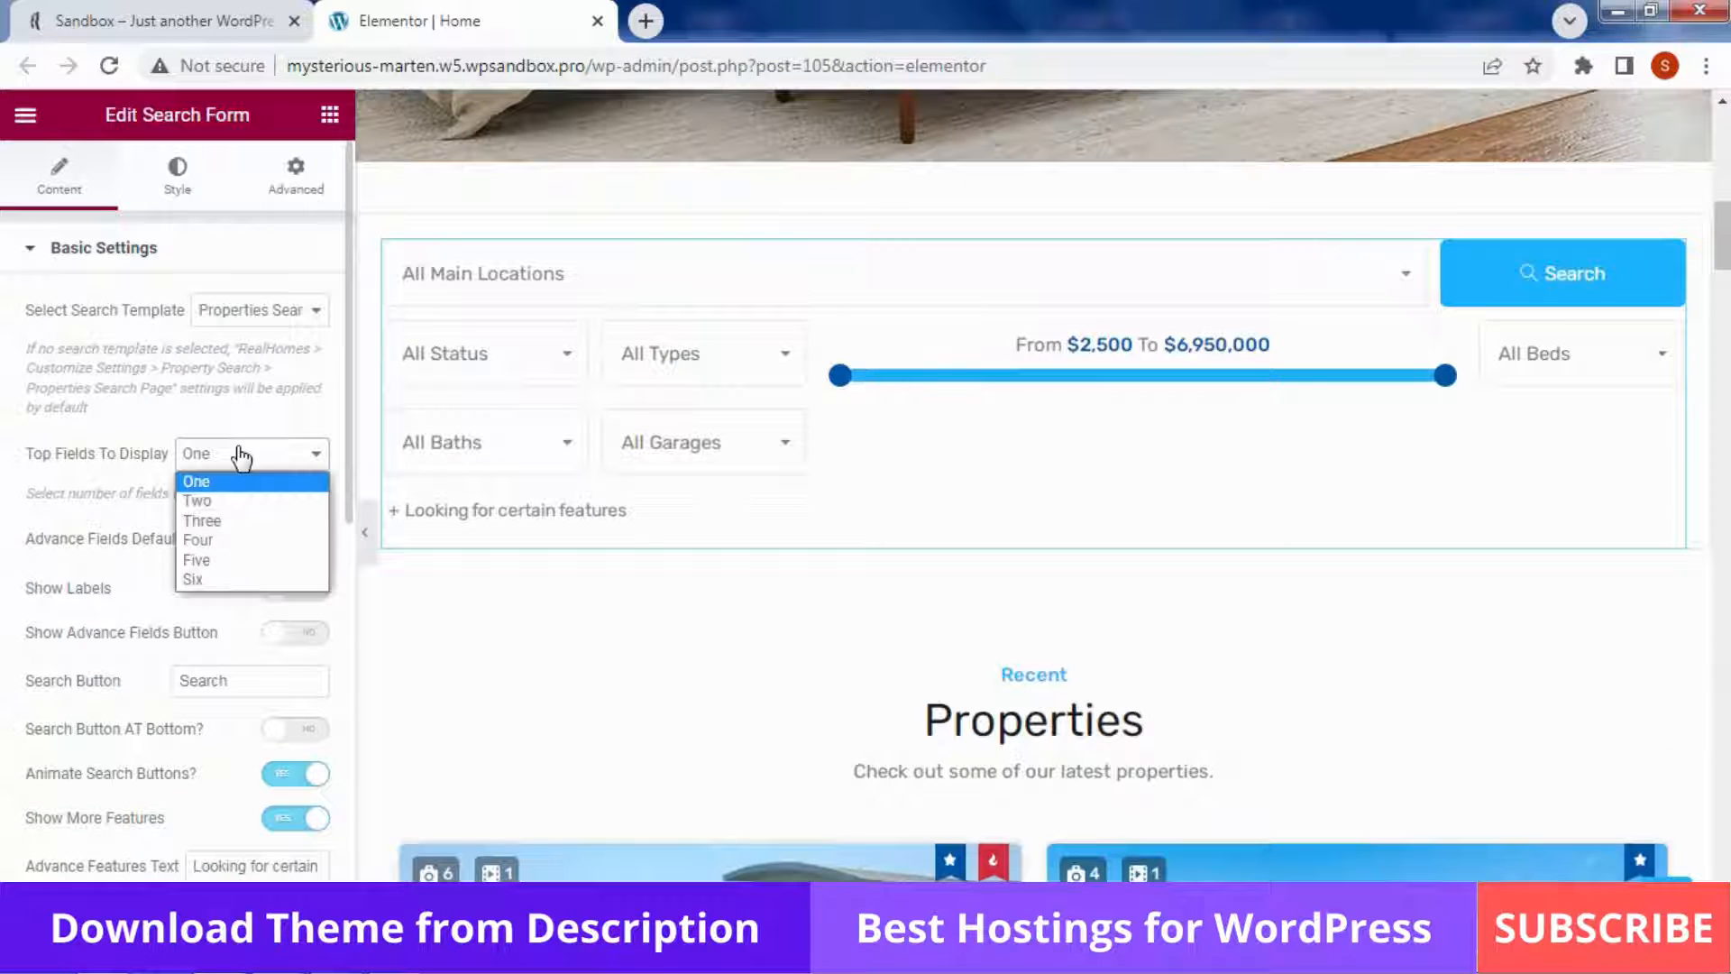
left_click(232, 541)
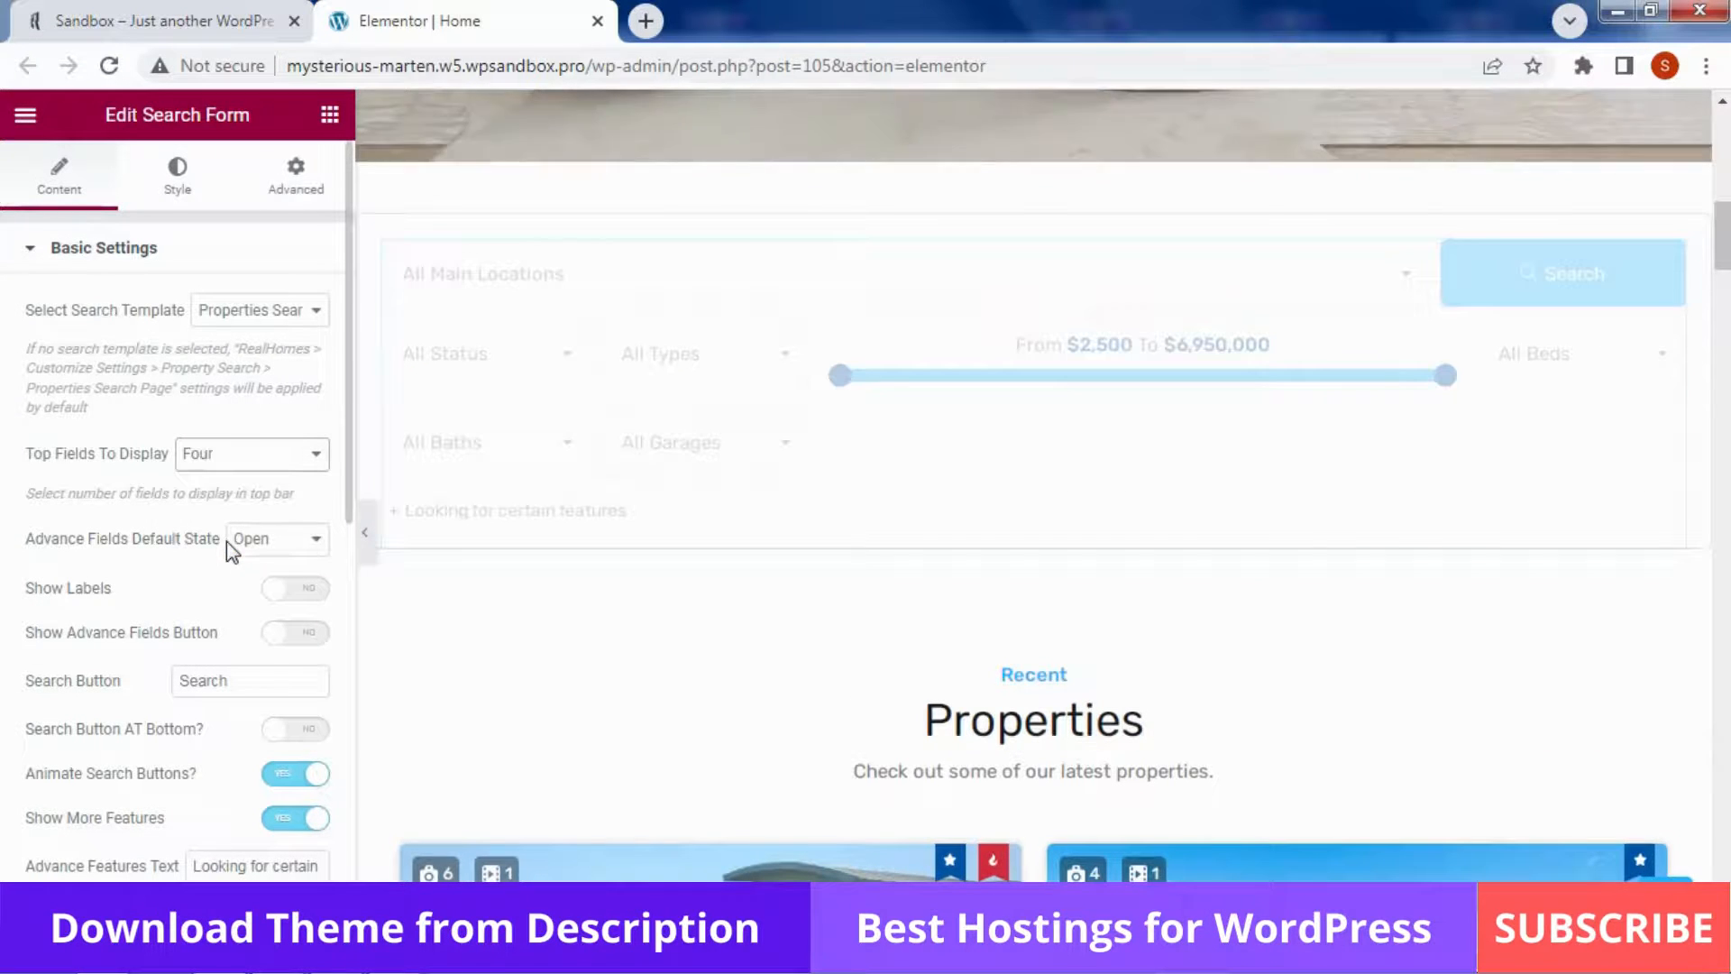
left_click(261, 461)
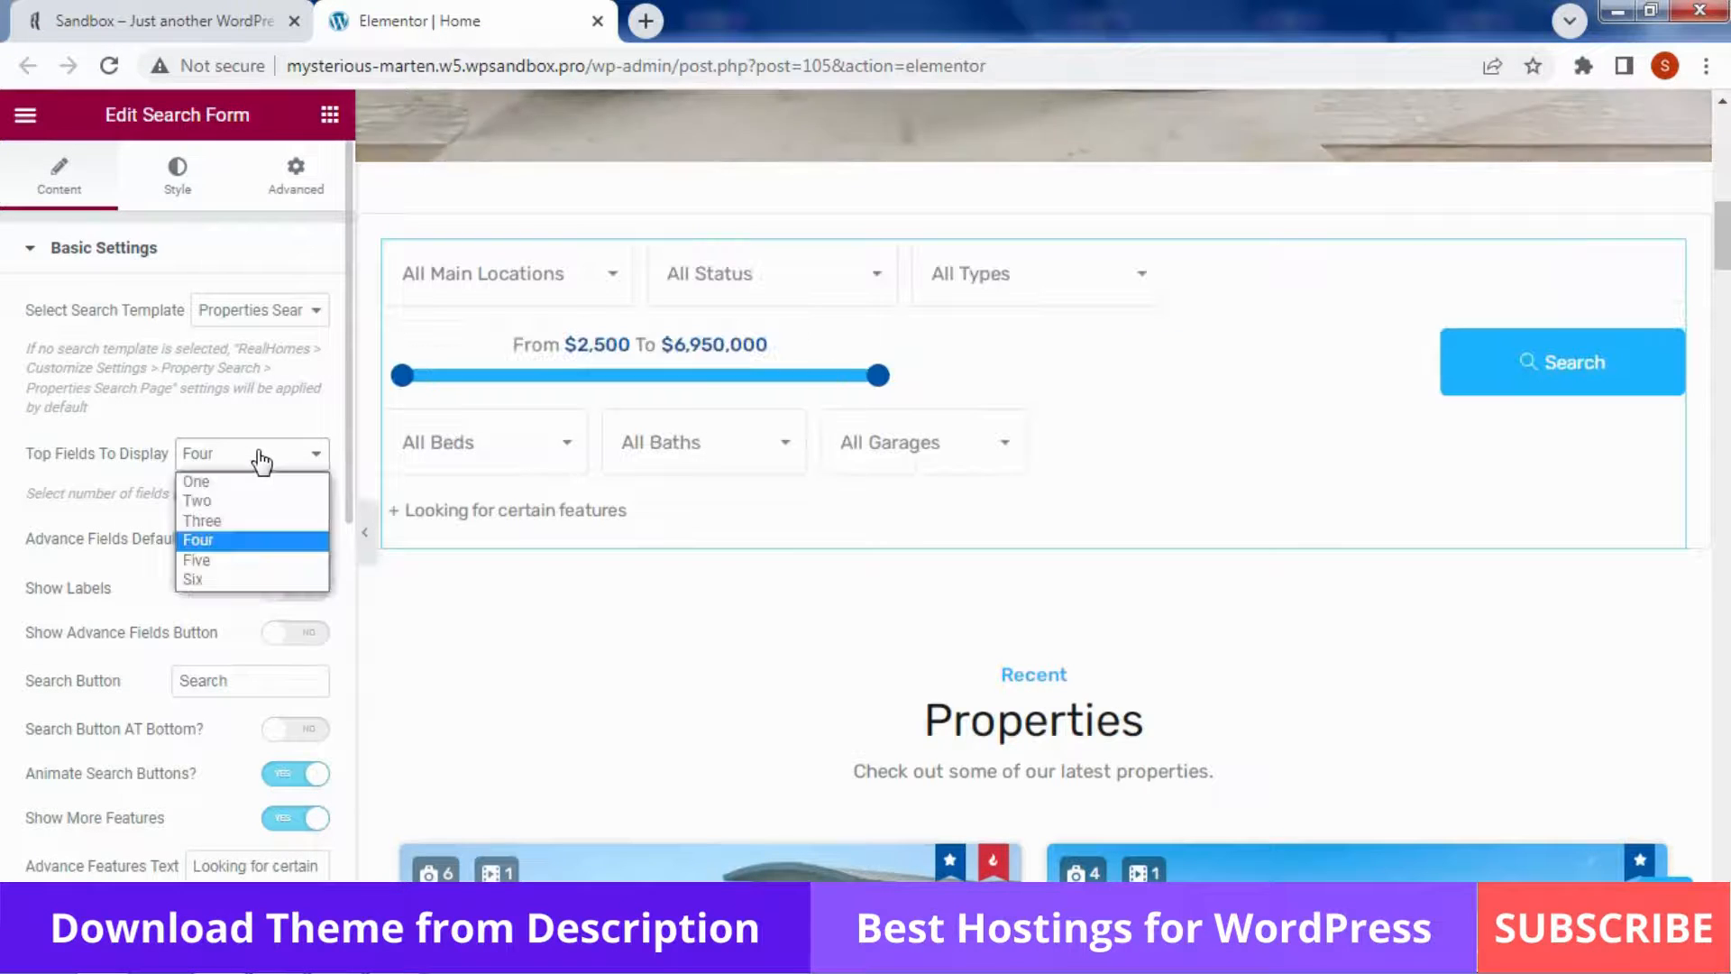
left_click(255, 521)
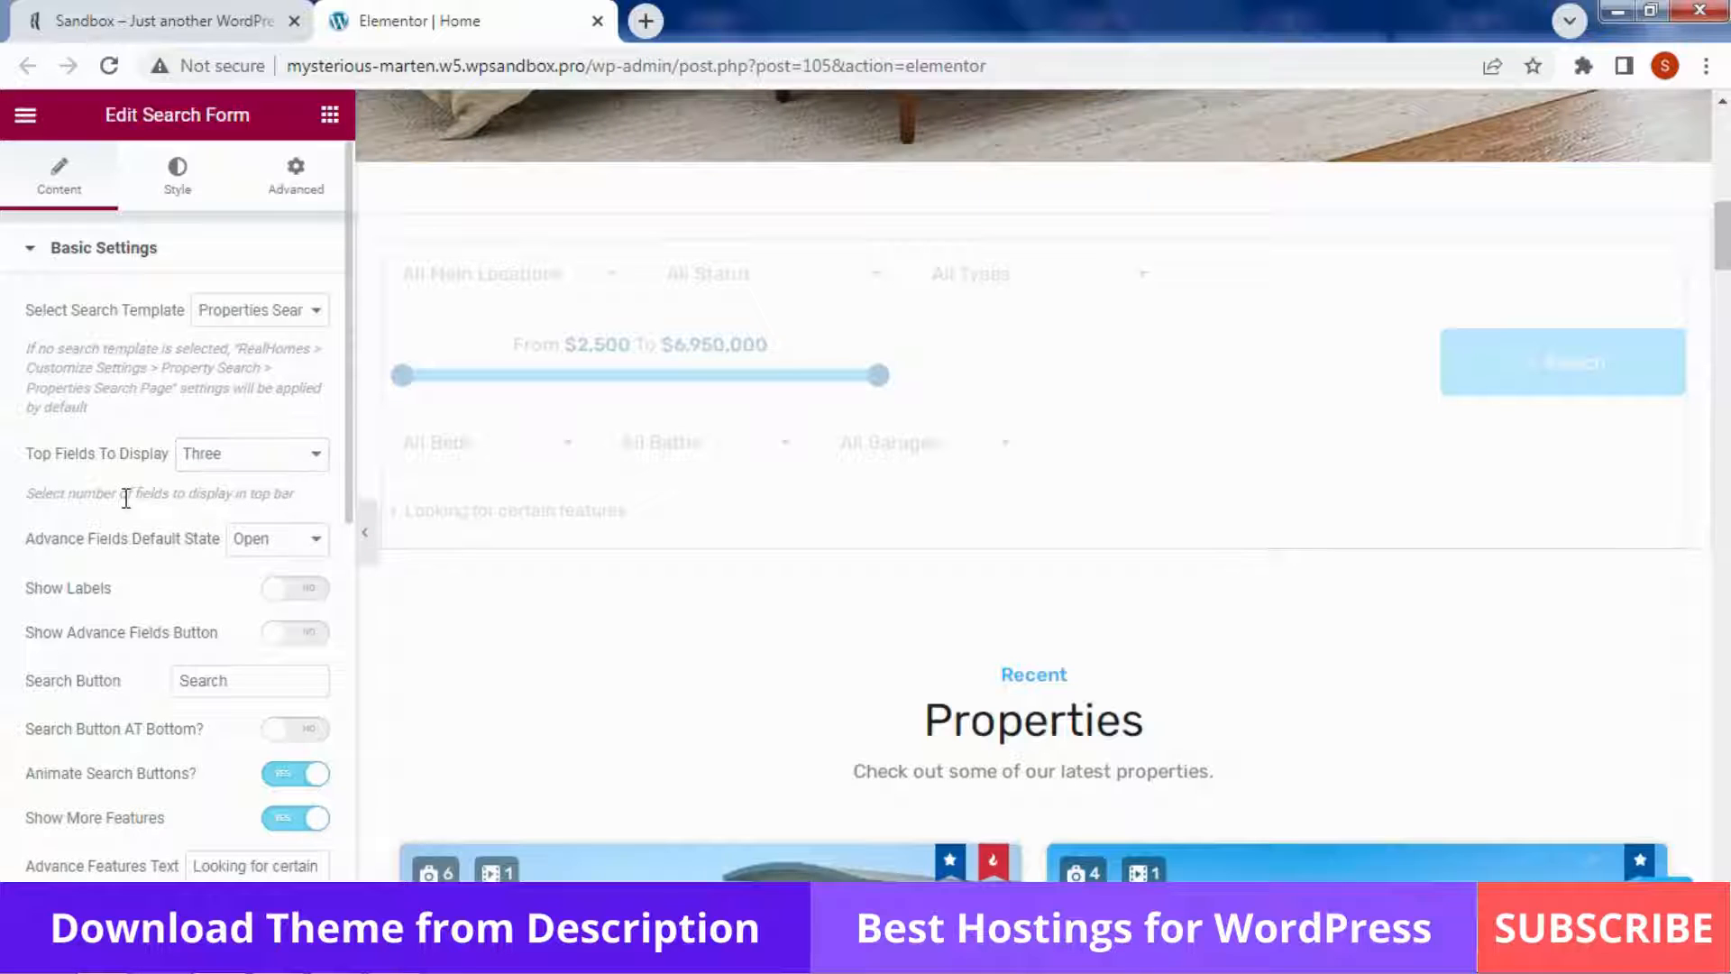
Expand and collapse the preview's features checklist, then select the advance features text
scroll(126, 499, "down", 3)
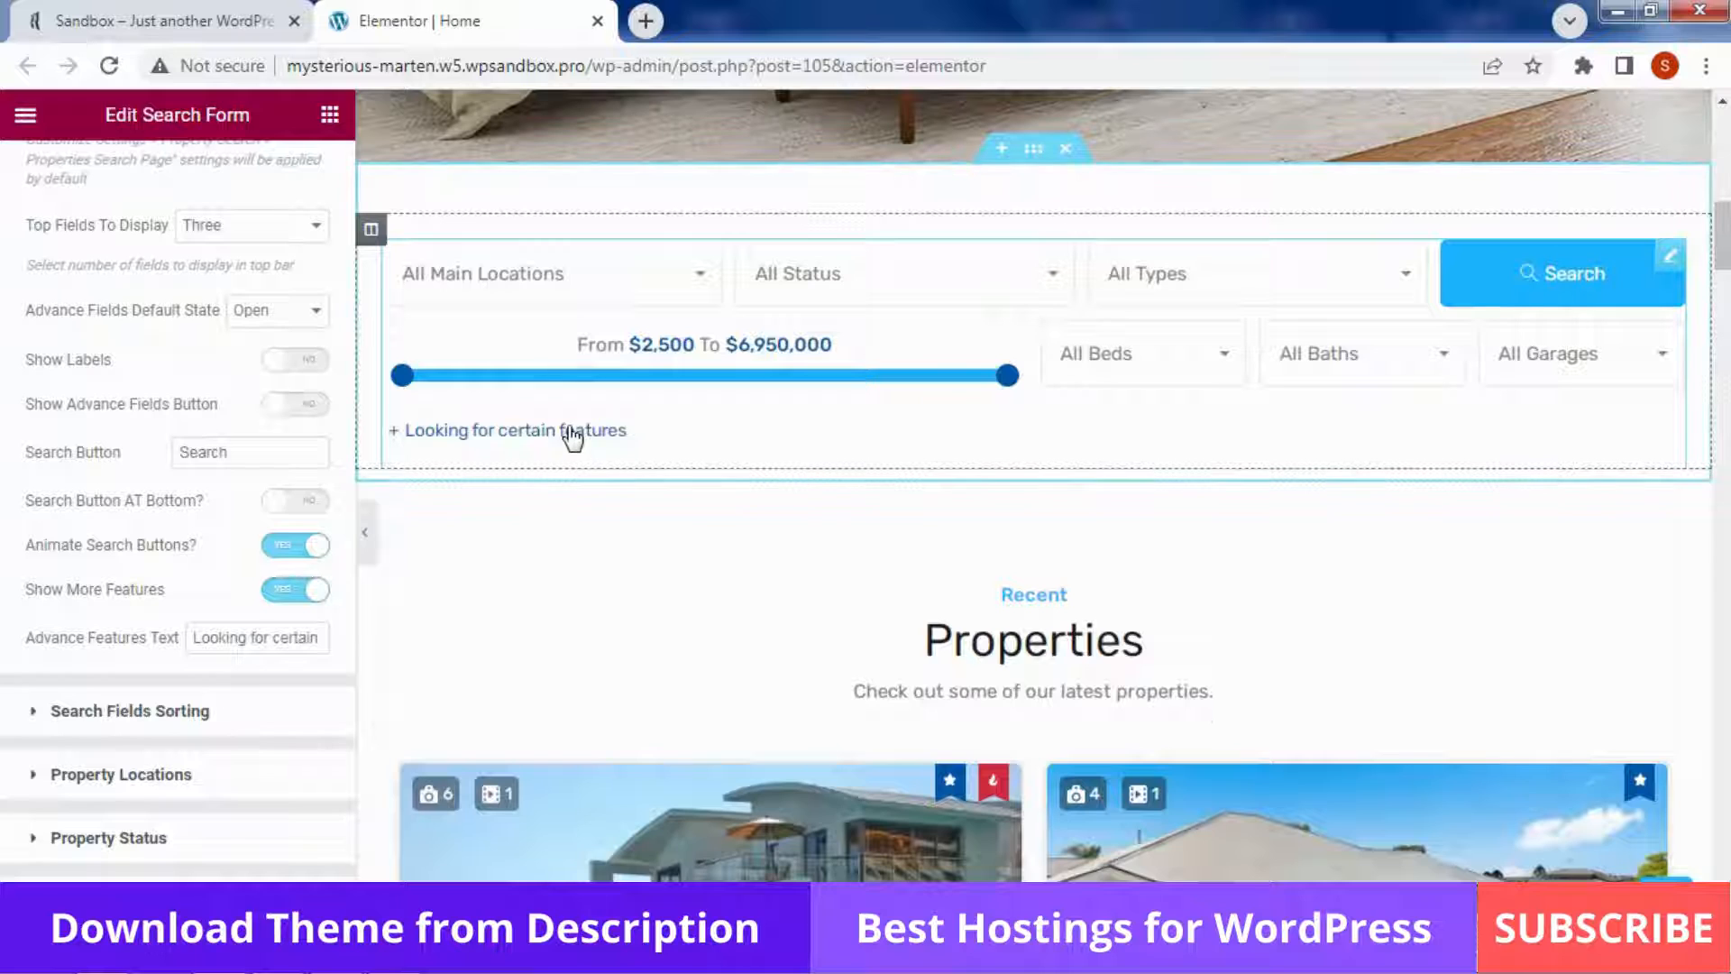
left_click(562, 432)
left_click(568, 530)
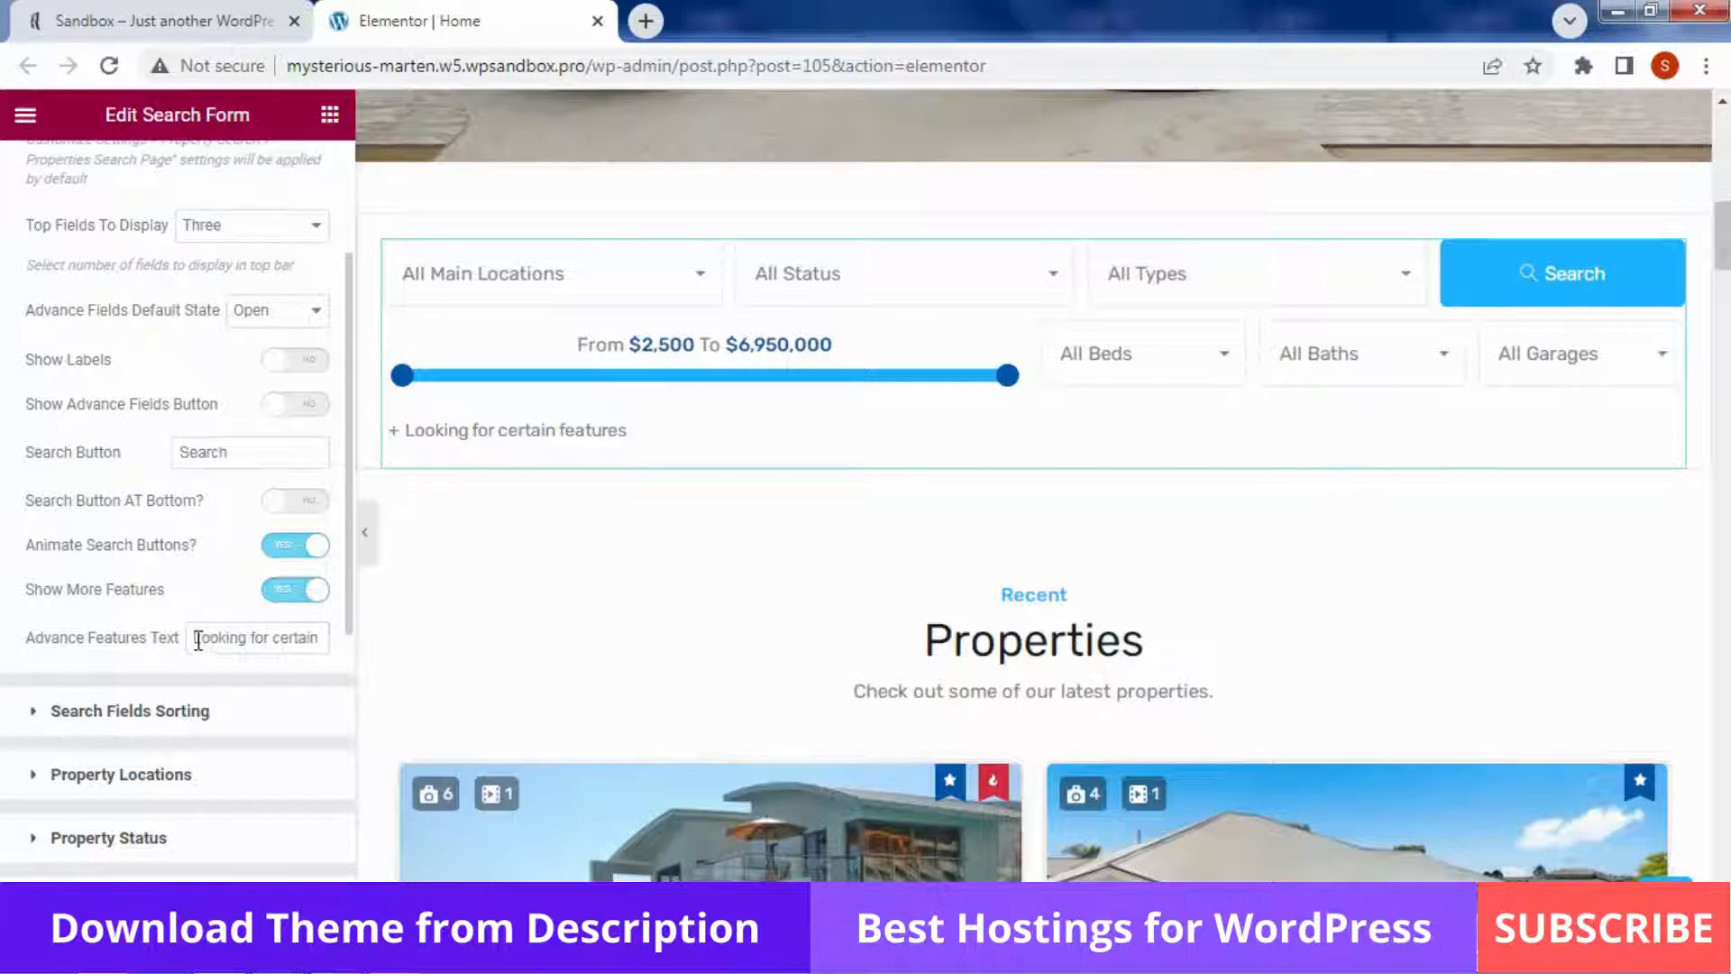
left_click_drag(198, 640, 333, 654)
Expand the search form's sorting, locations and status settings and preview the status choices
left_click(131, 711)
scroll(199, 348, "down", 3)
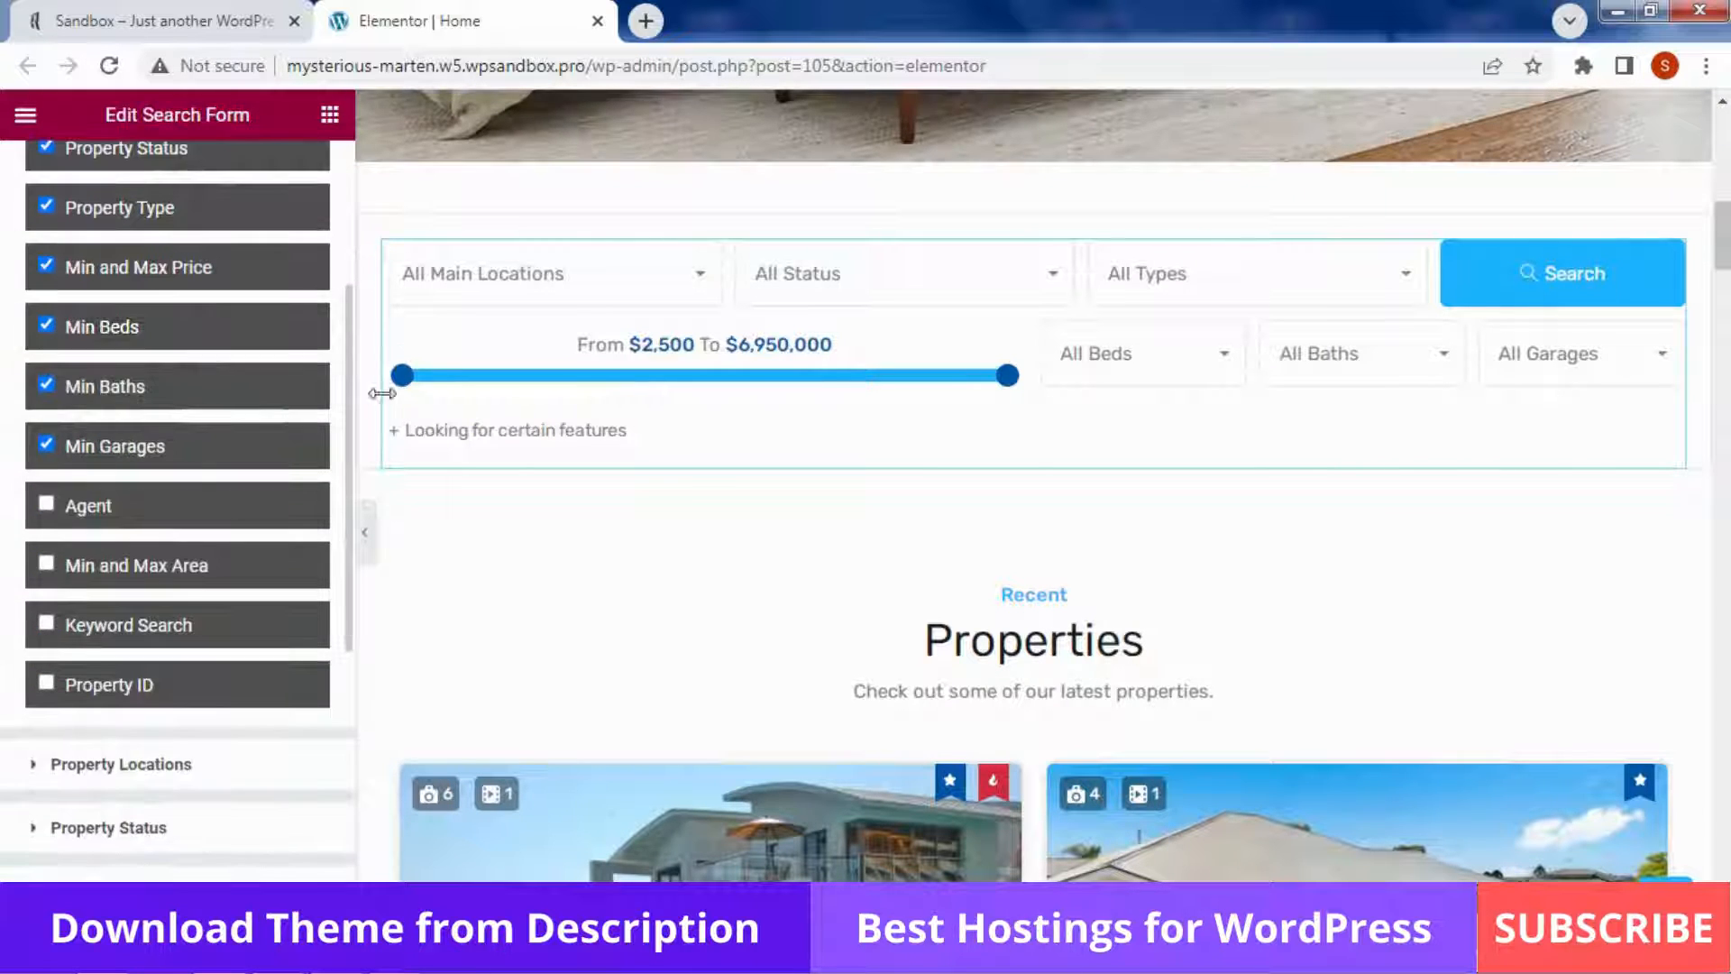
scroll(290, 462, "down", 1)
scroll(271, 505, "down", 1)
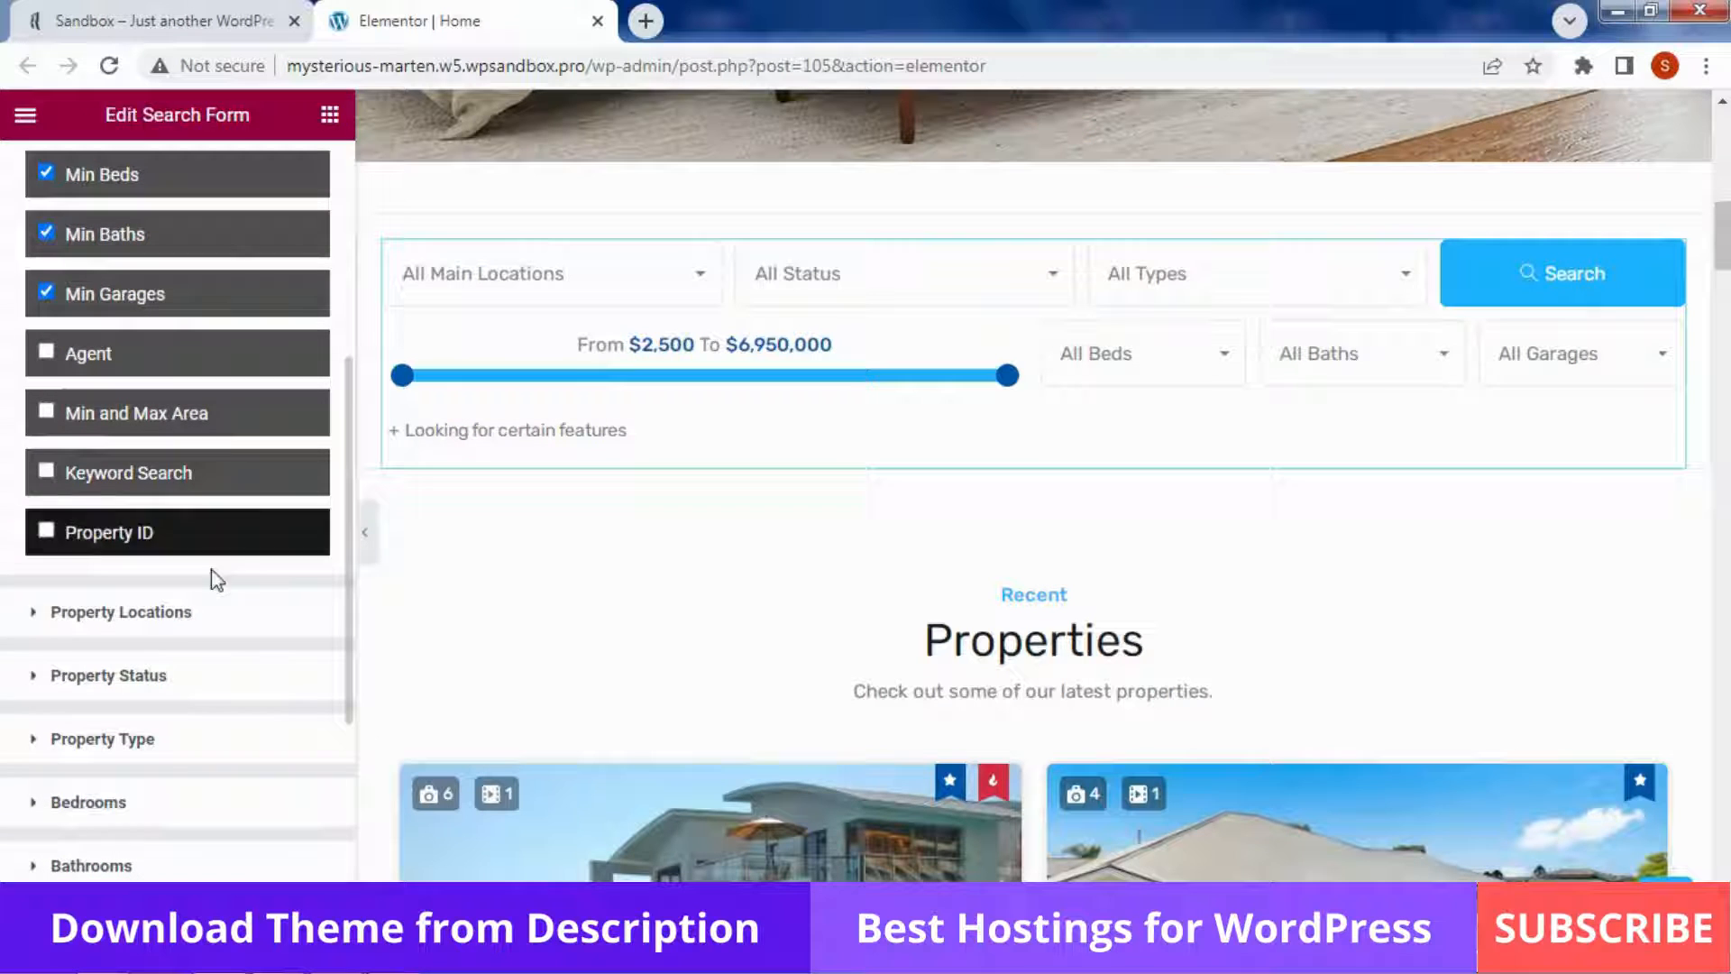
left_click(180, 613)
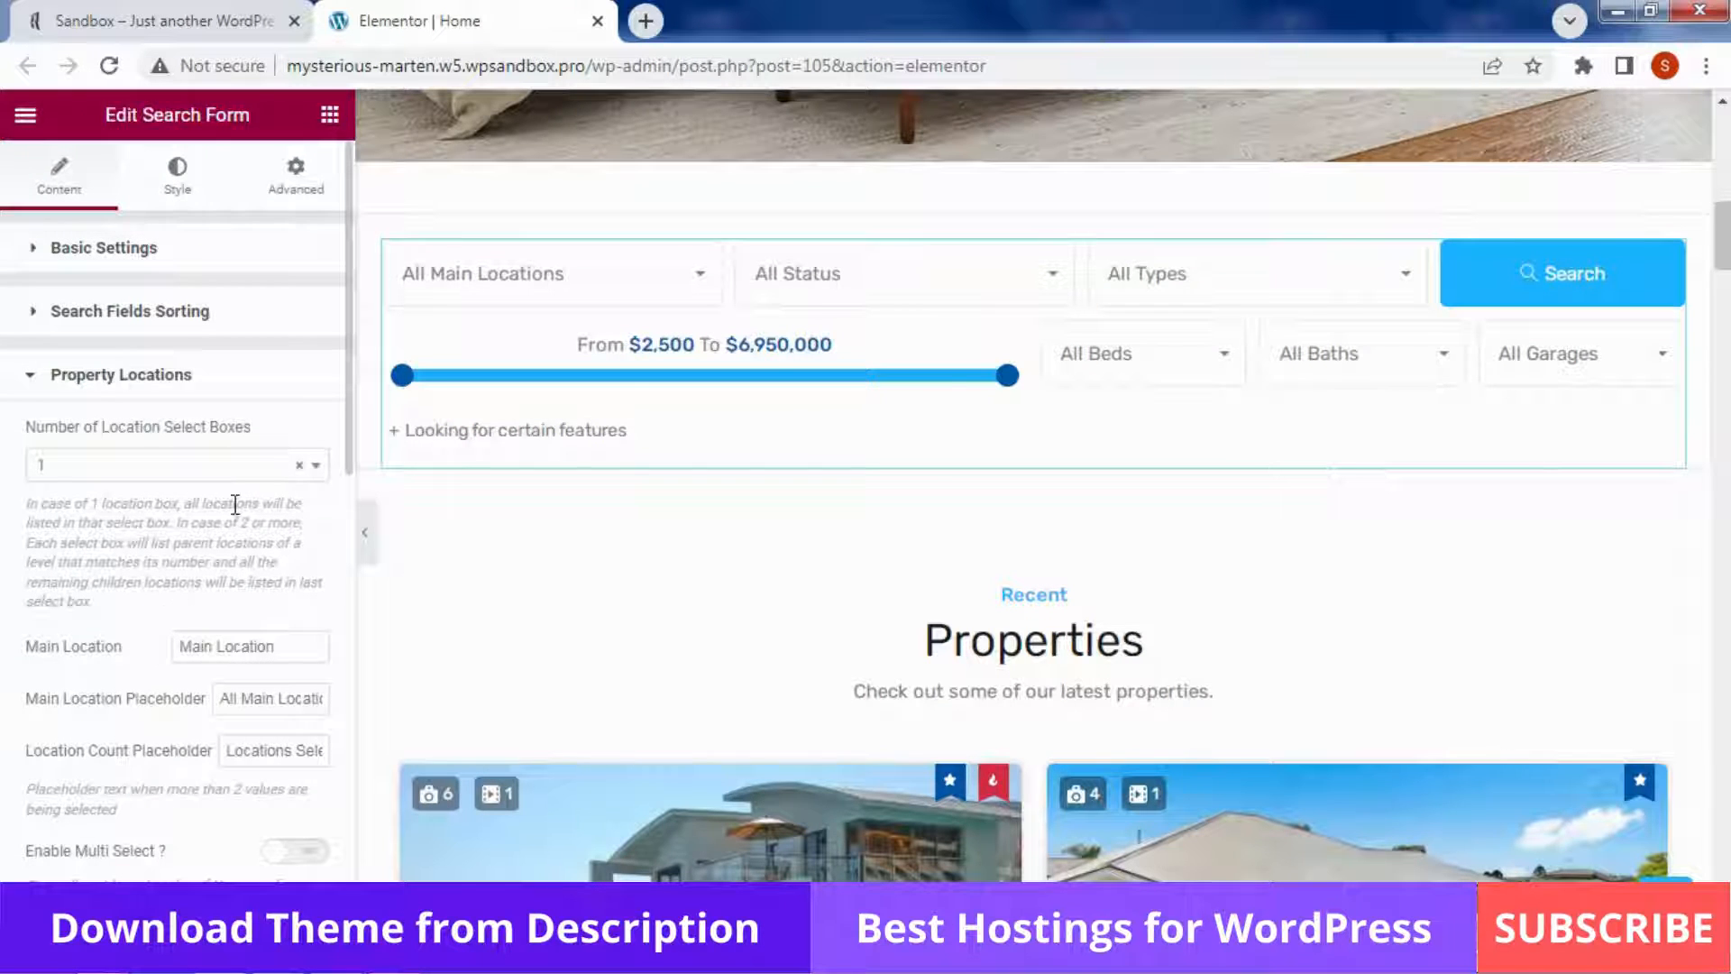
scroll(153, 541, "down", 5)
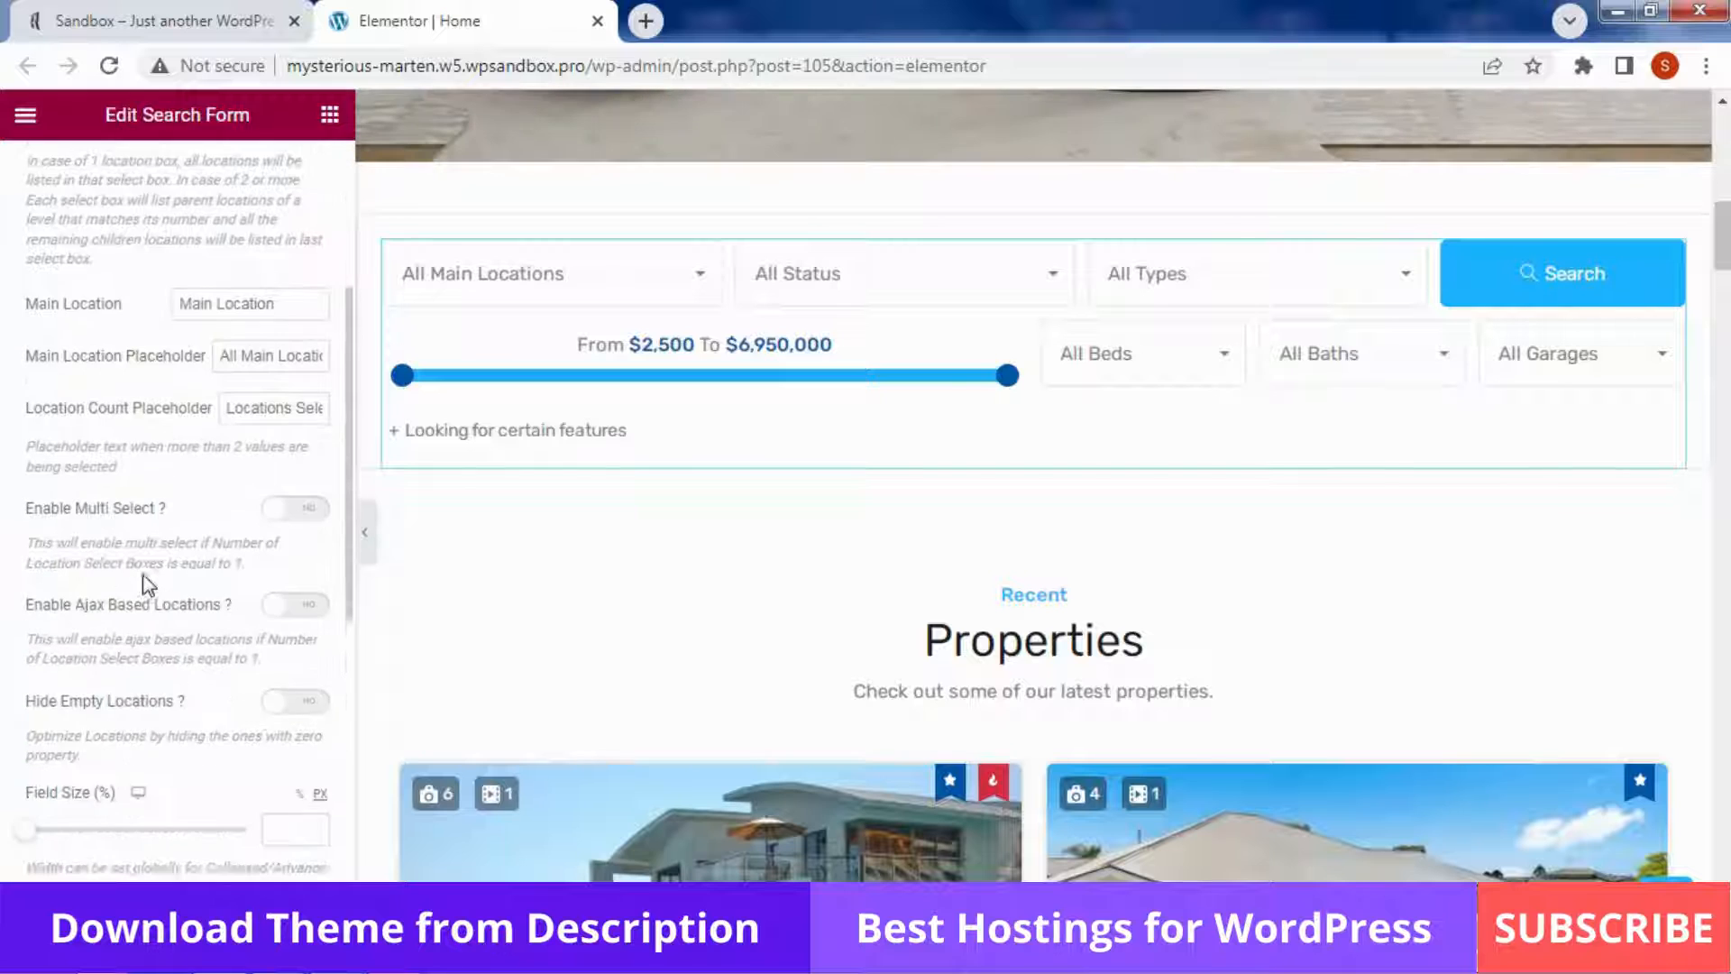
scroll(149, 584, "down", 7)
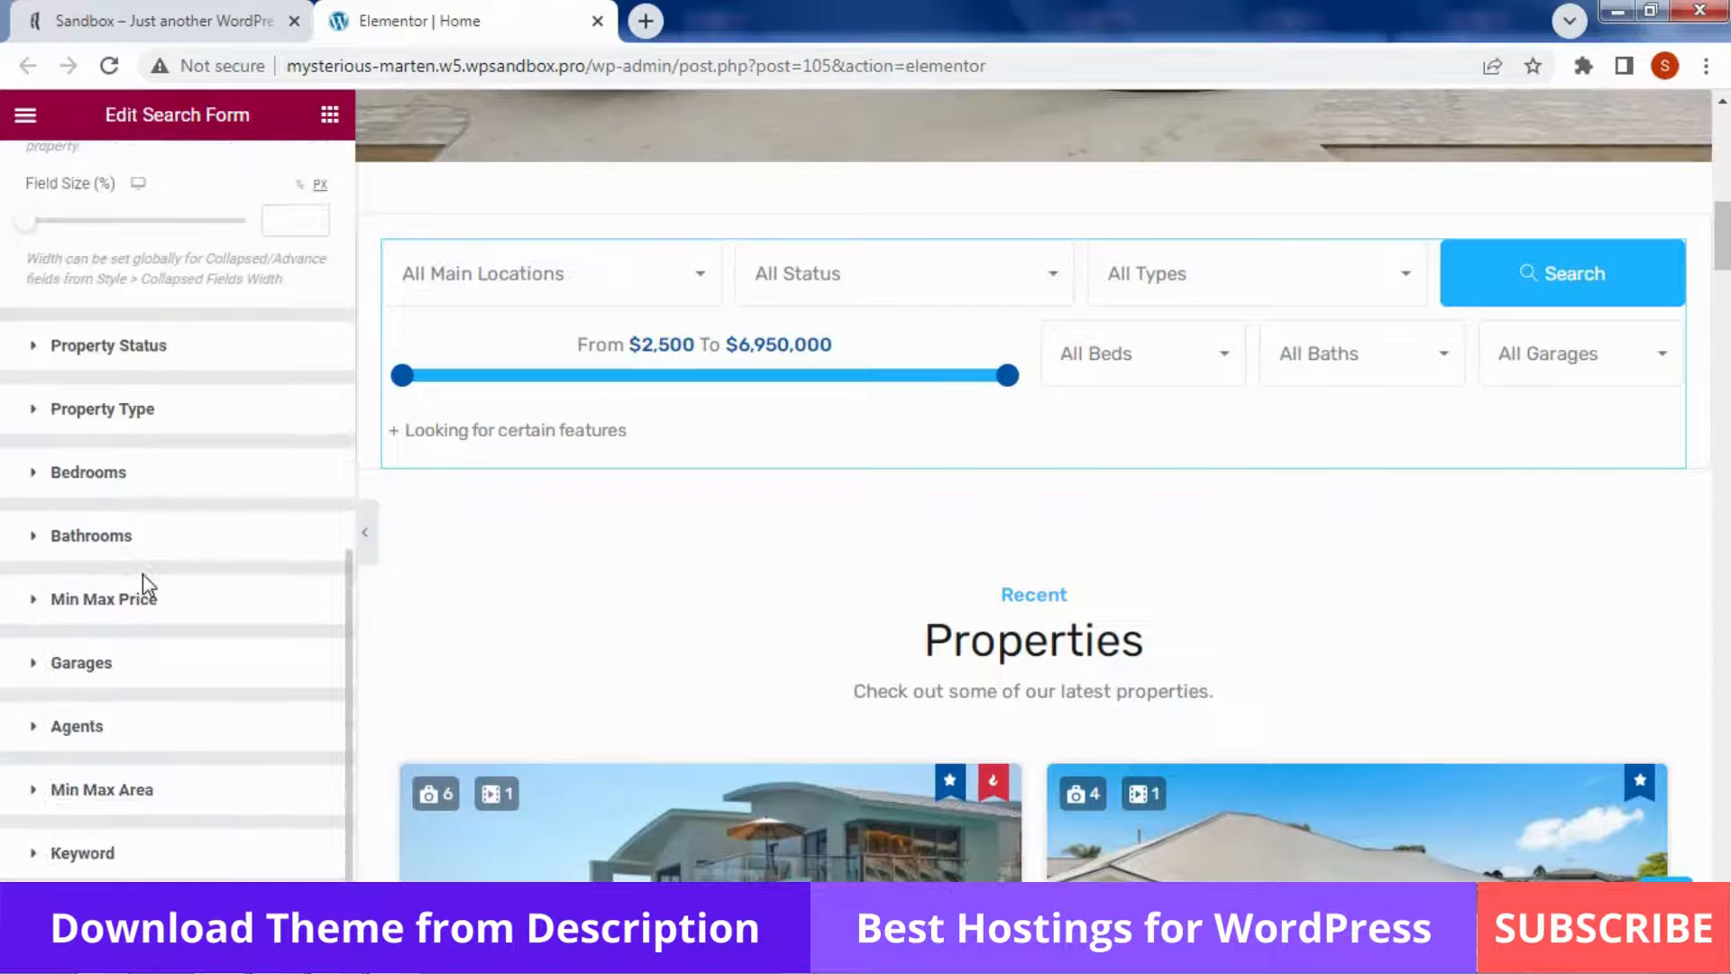
left_click(181, 351)
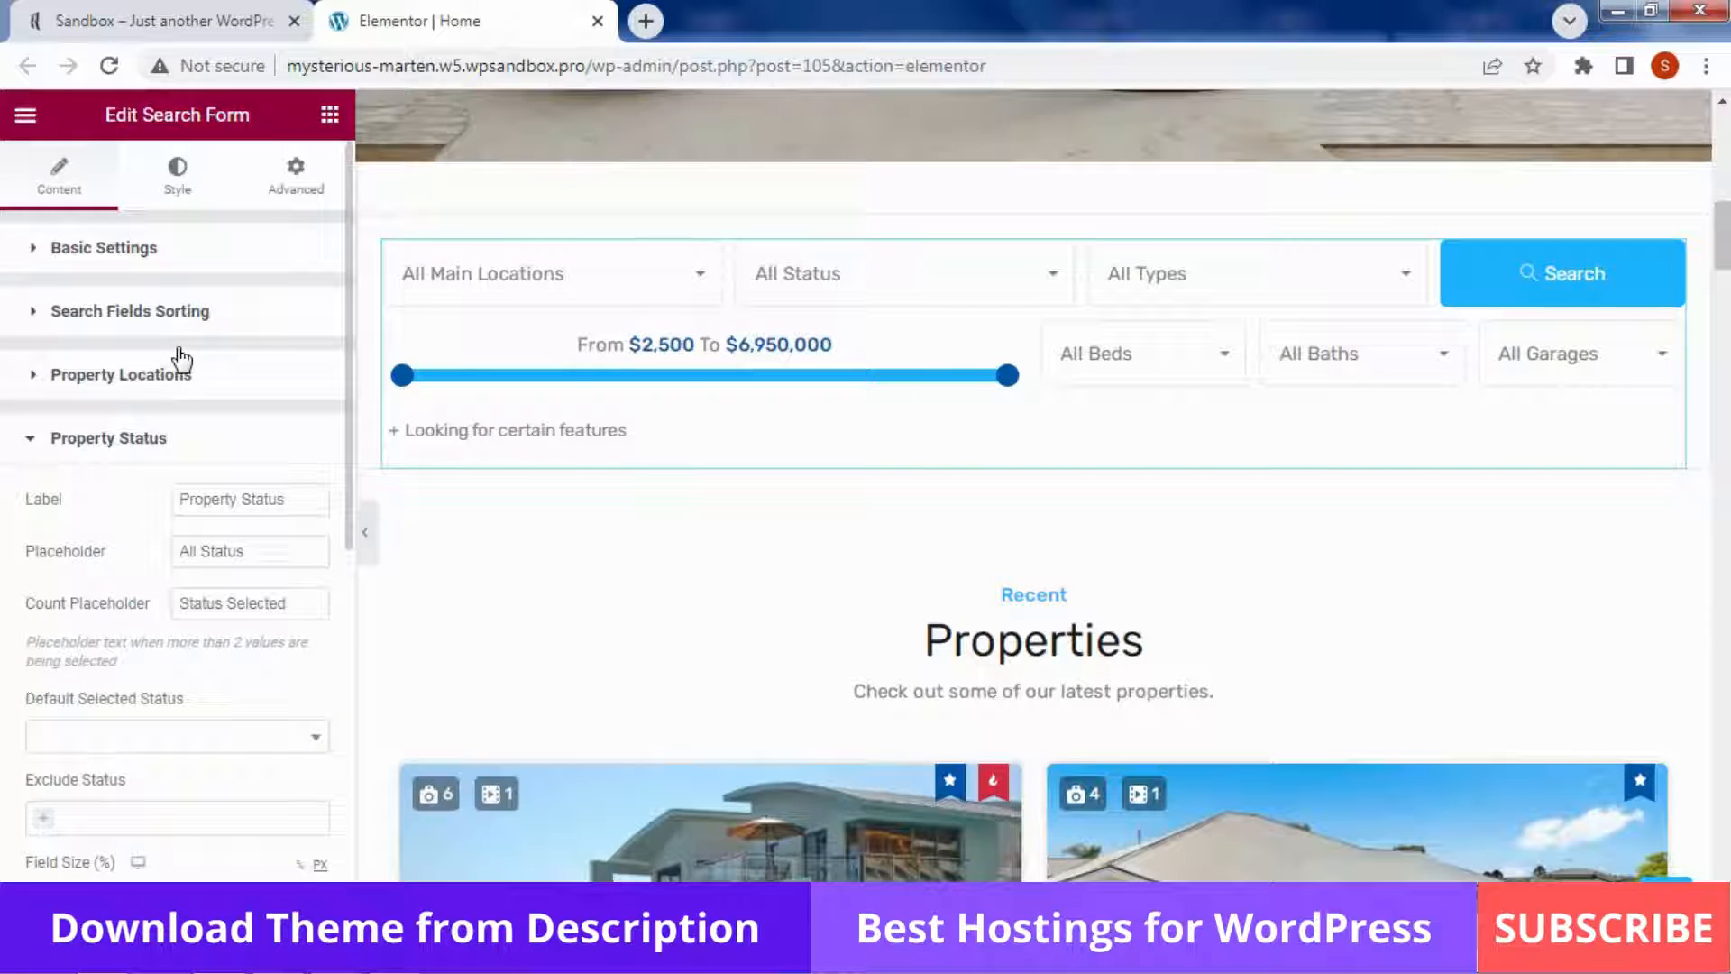
left_click(870, 290)
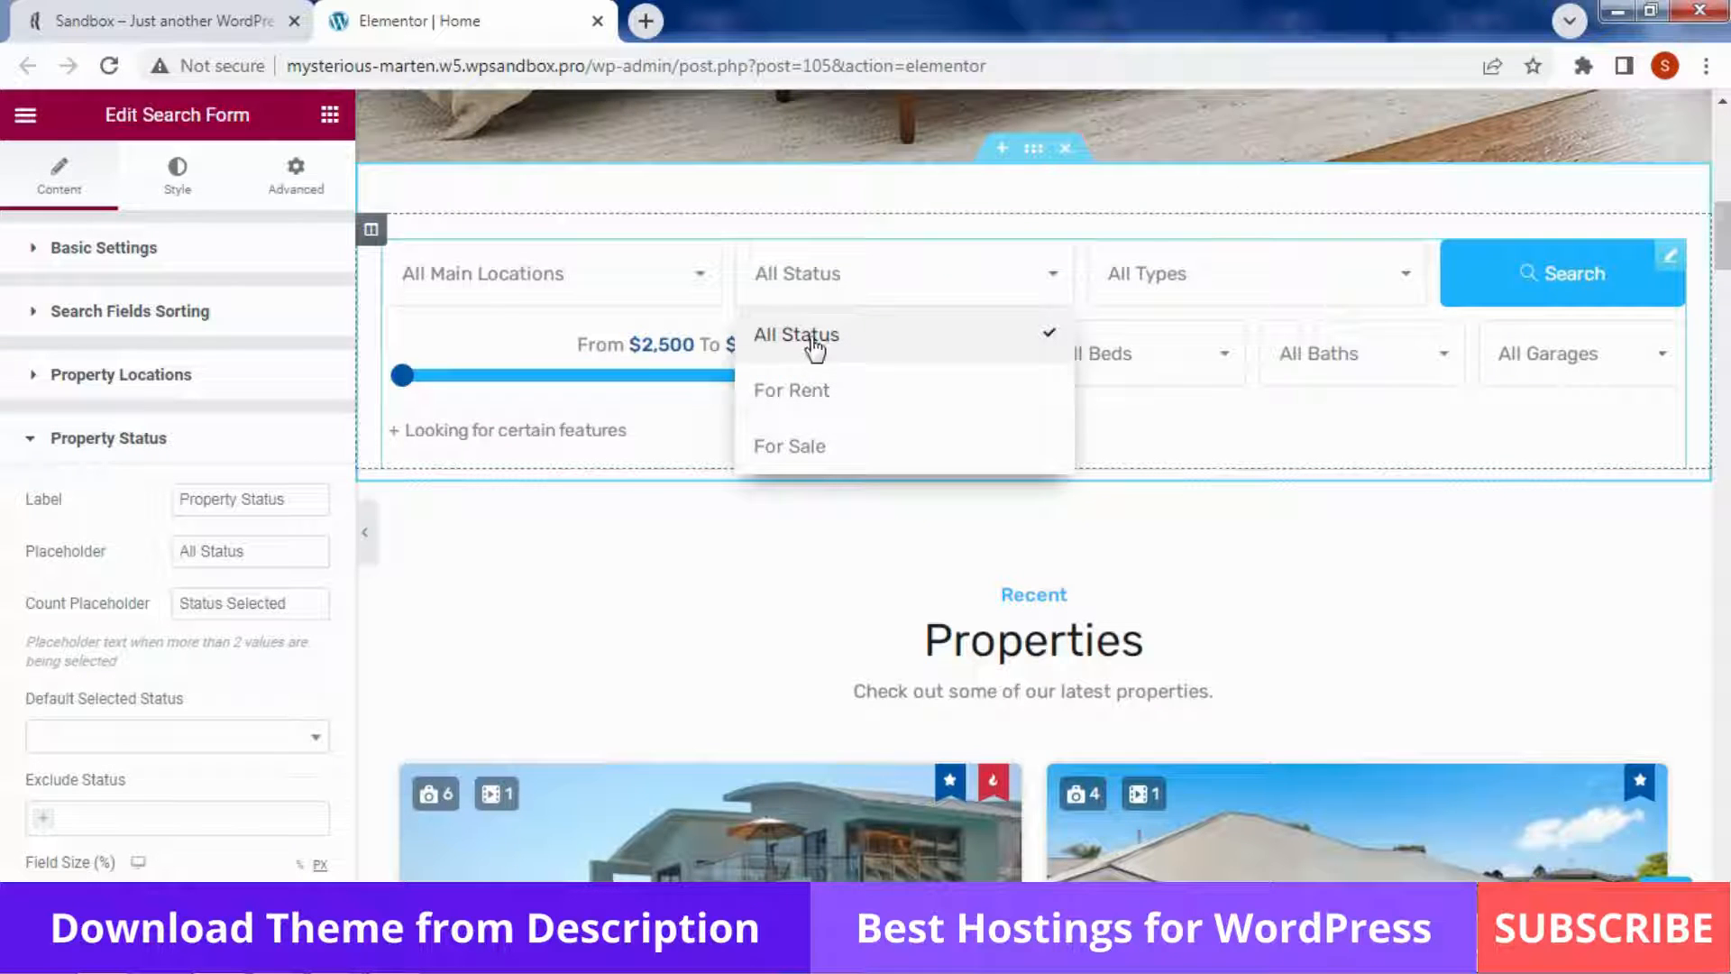
Expand the Property Type field settings and preview the All Types dropdown
scroll(115, 505, "down", 3)
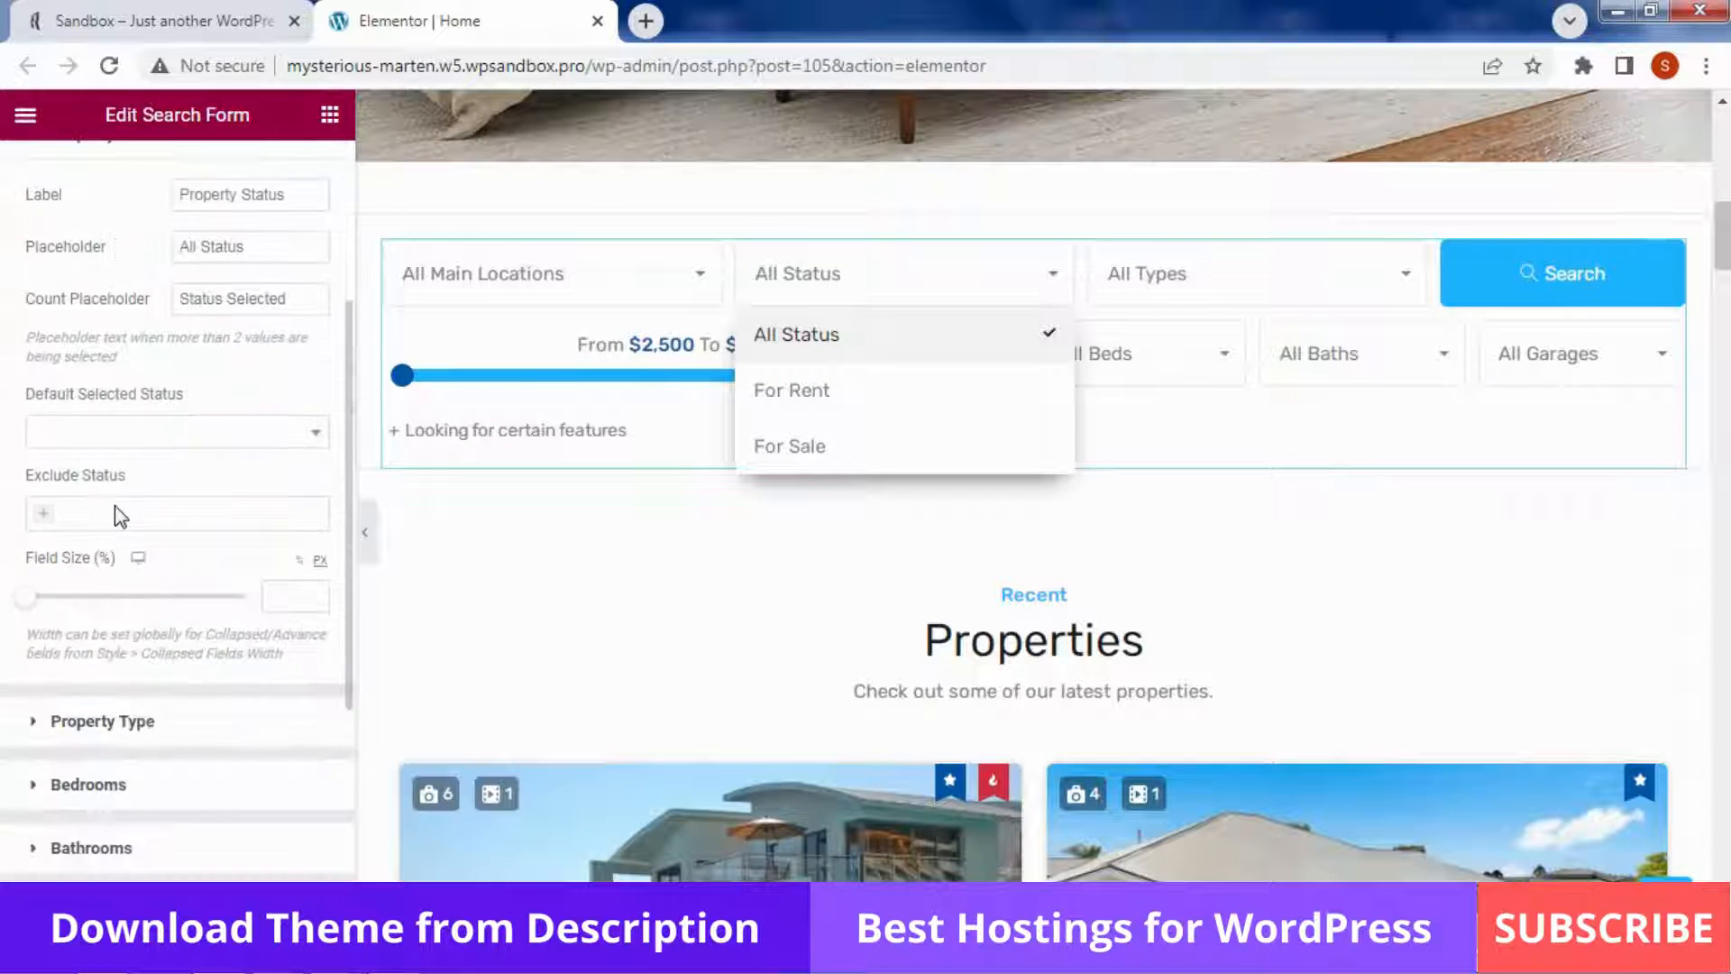
scroll(120, 516, "down", 3)
left_click(192, 494)
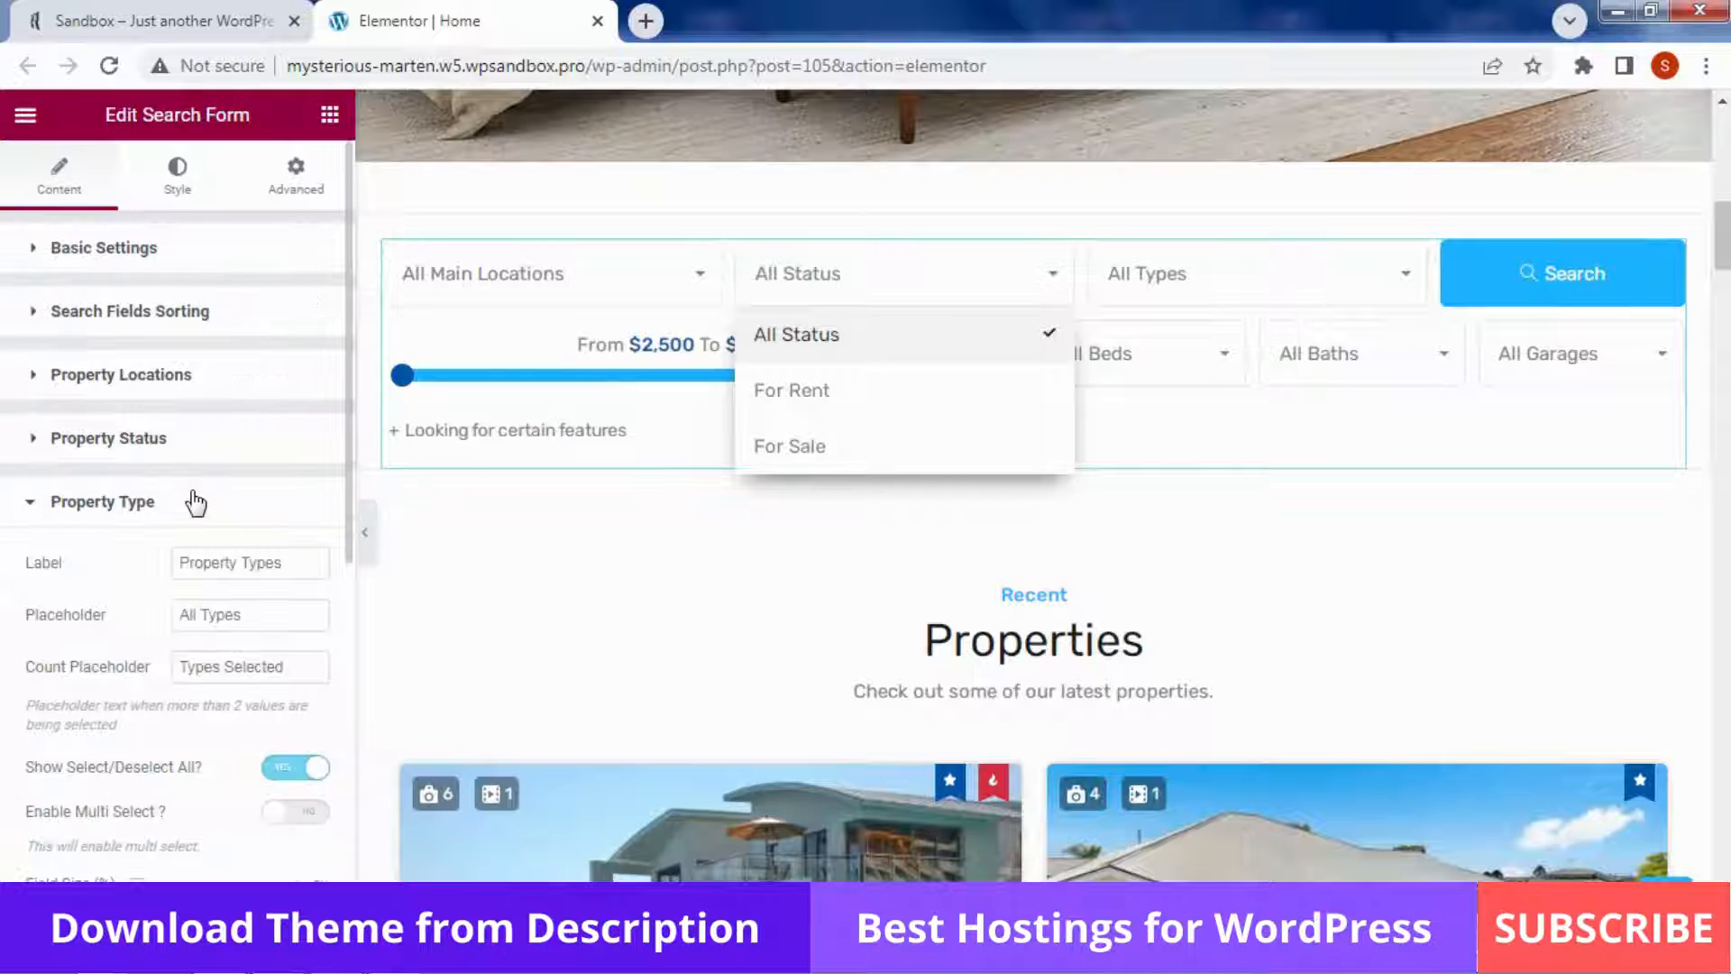
left_click(1252, 301)
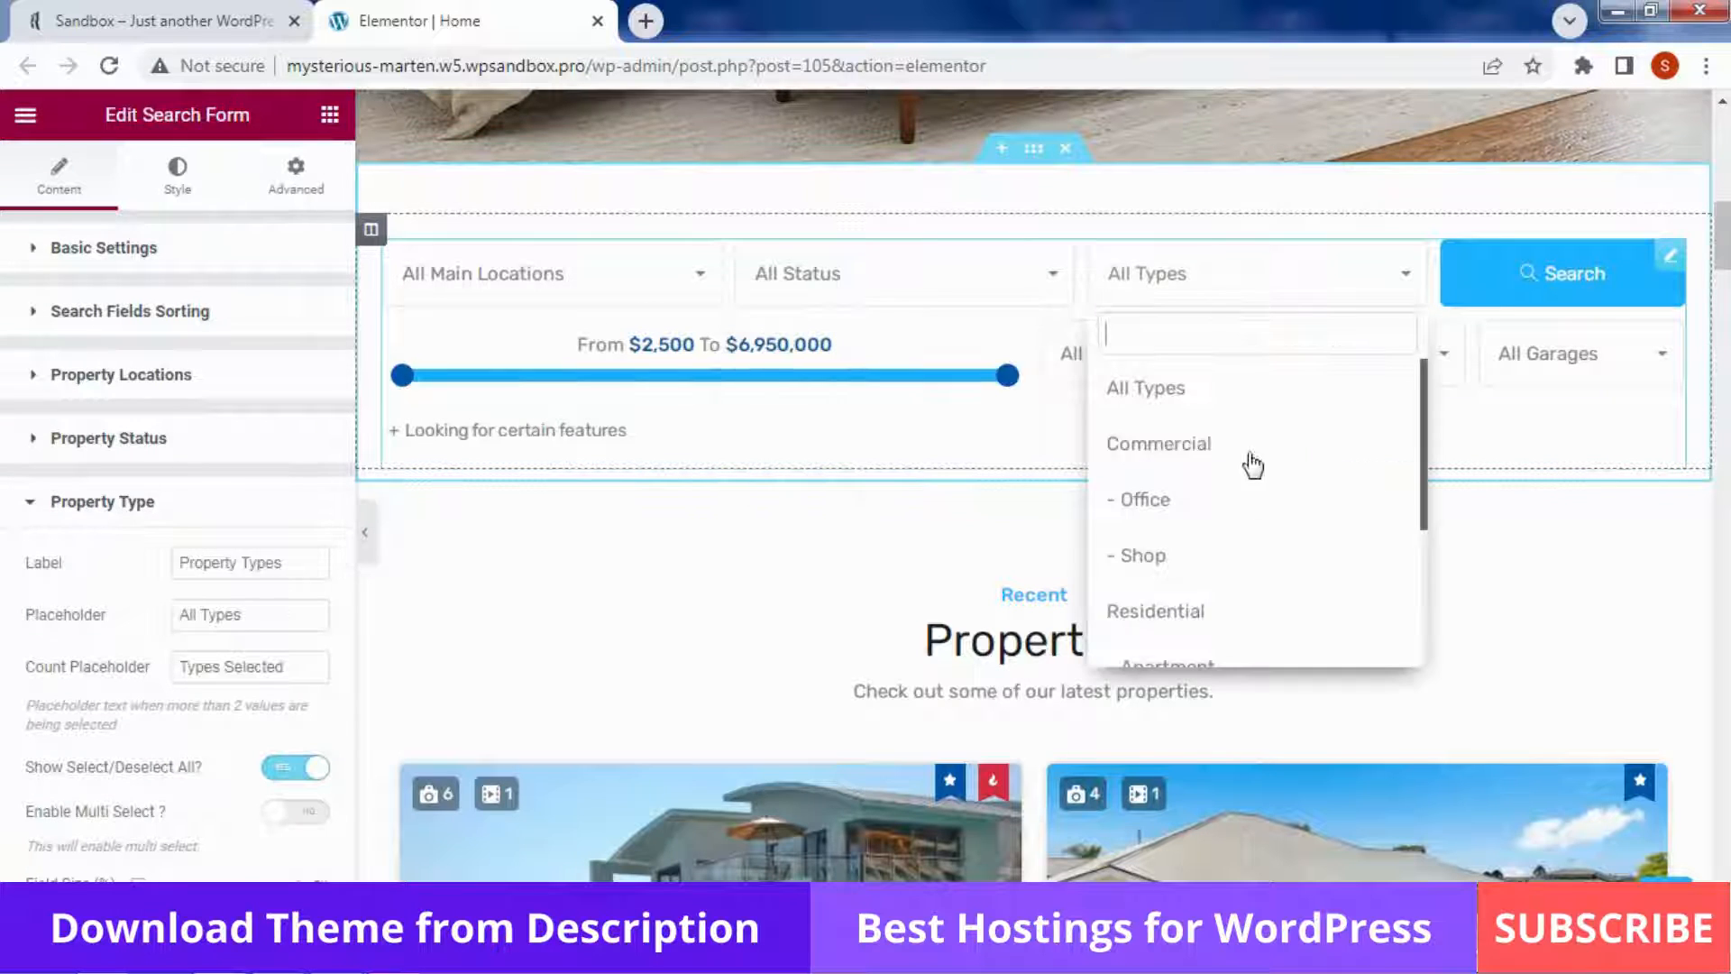
scroll(122, 566, "down", 7)
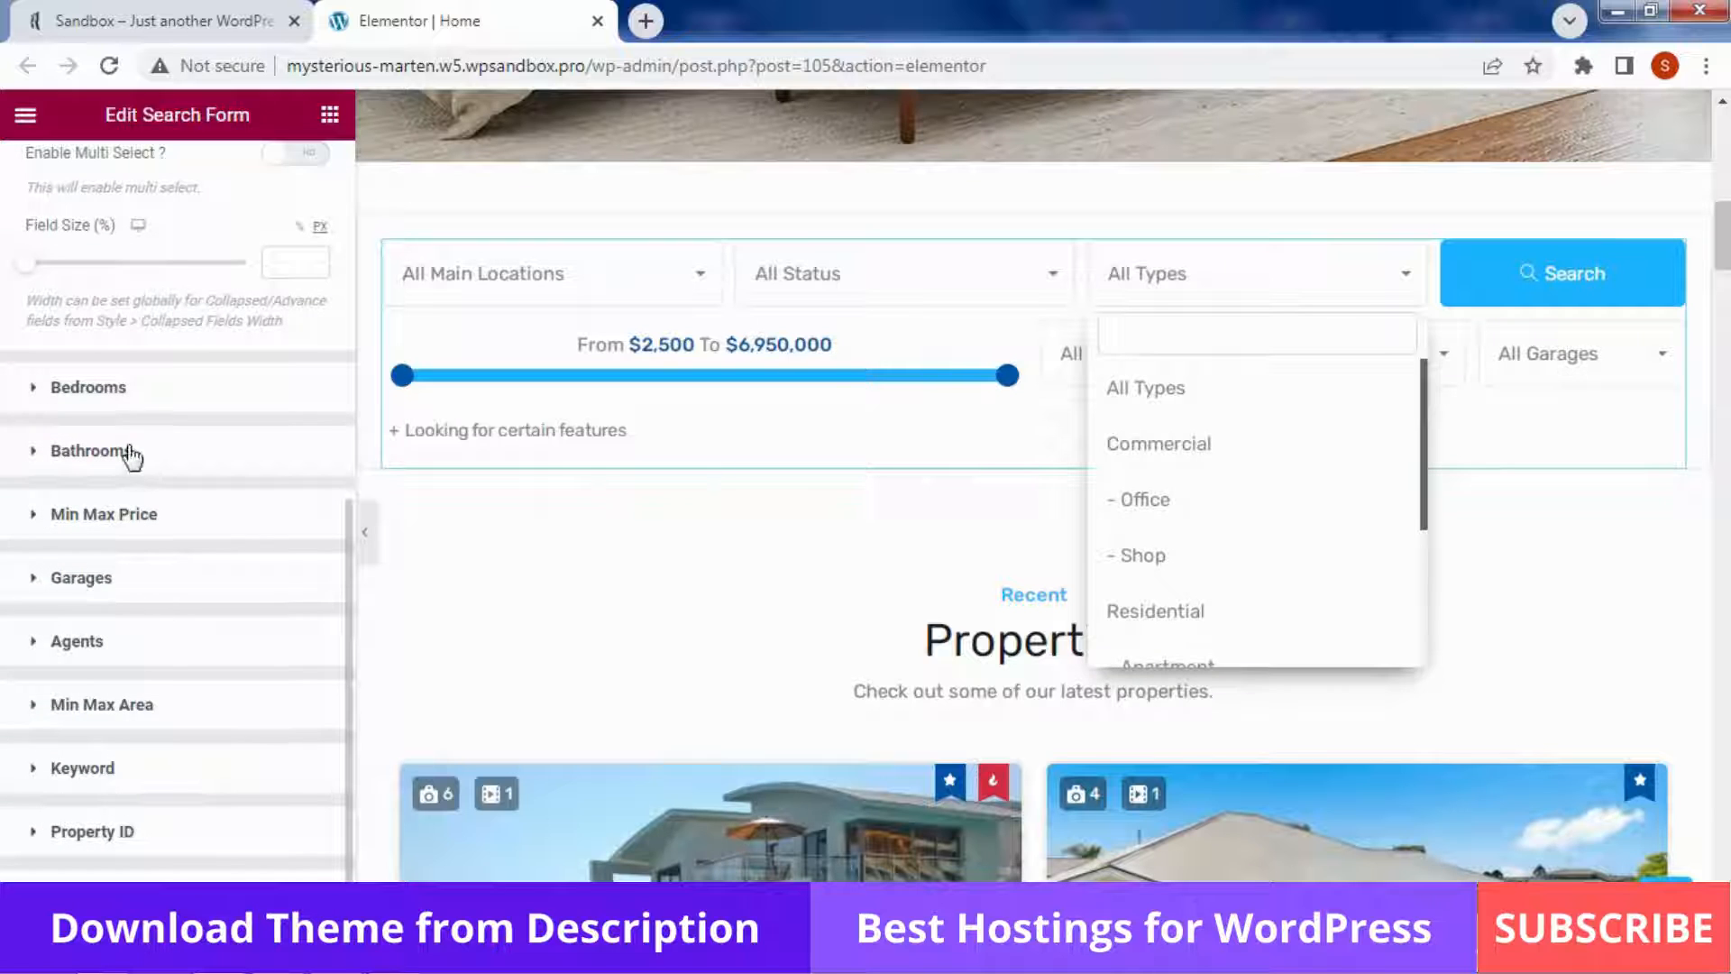
Expand the Bathrooms, Garages and Agents settings, then open the Recent Properties section title
left_click(129, 460)
scroll(129, 448, "down", 5)
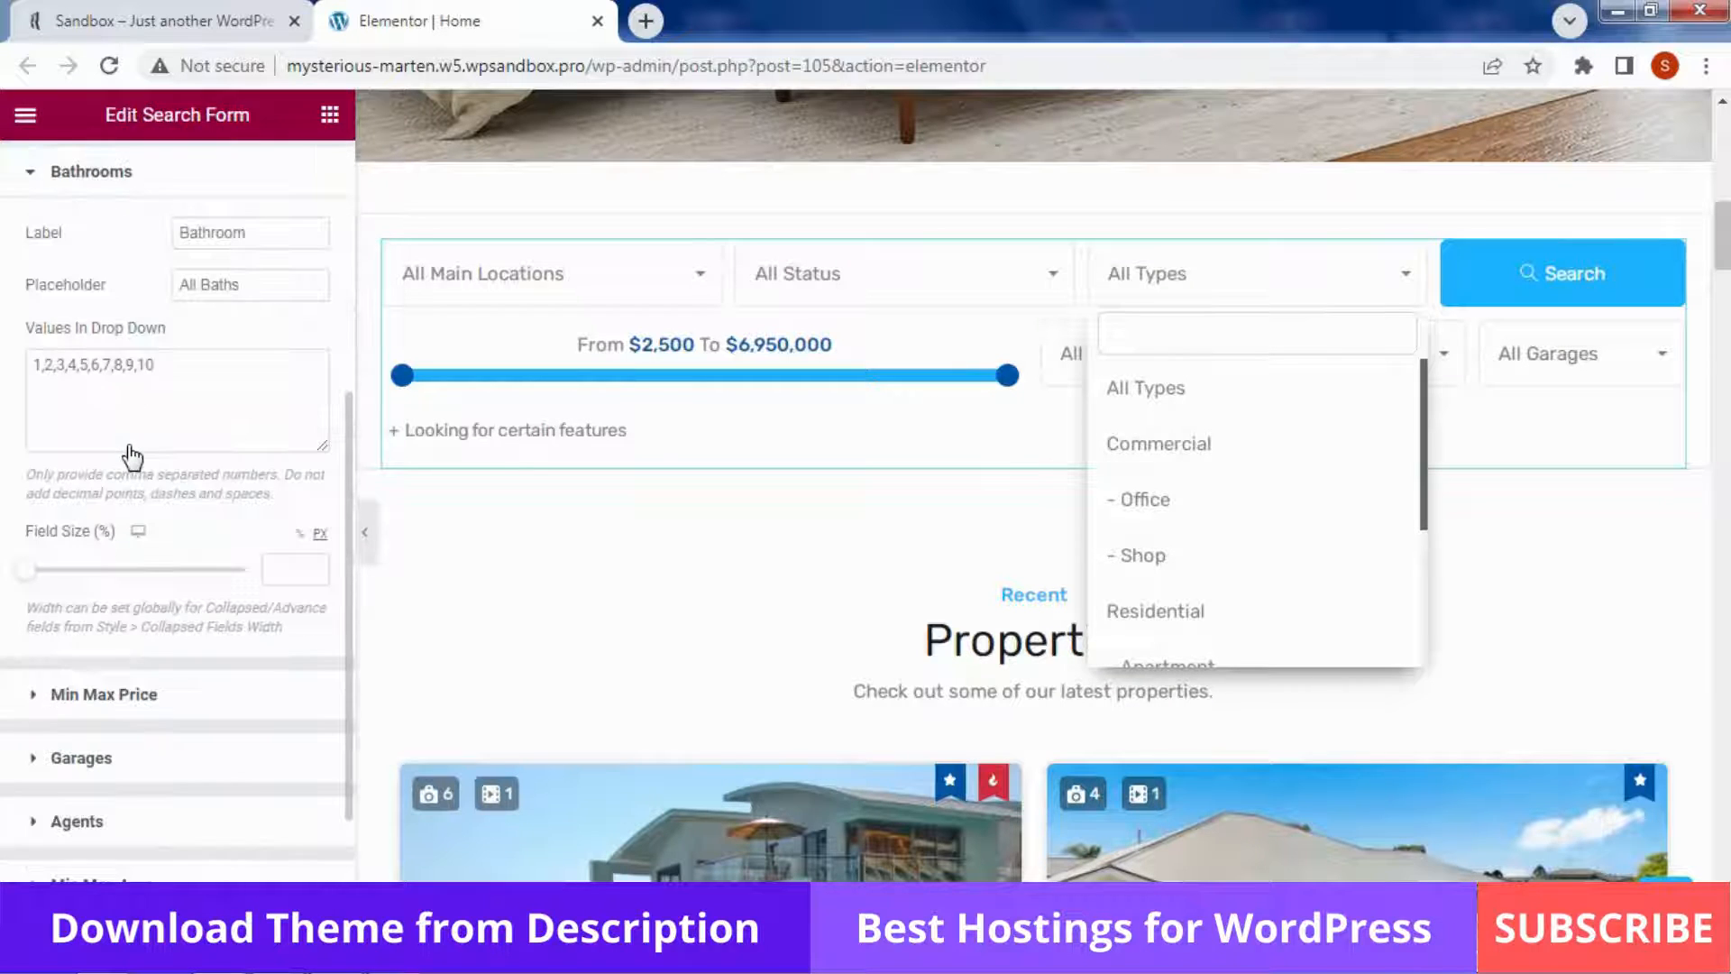
left_click(129, 775)
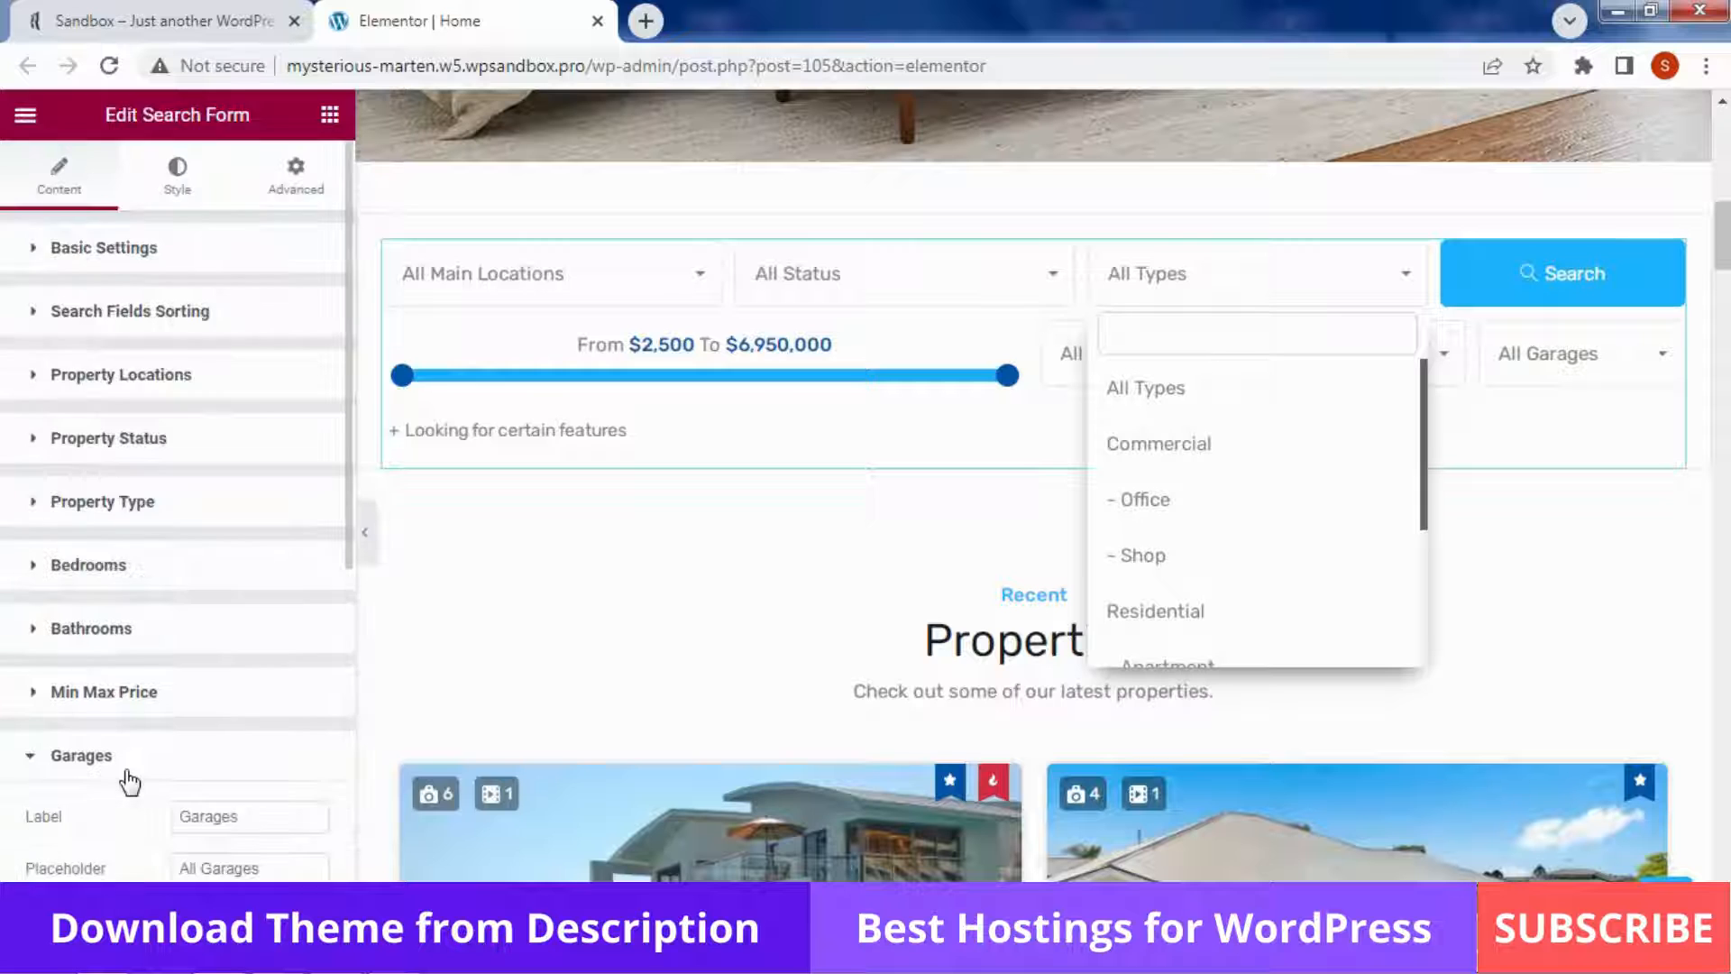
scroll(131, 782, "down", 6)
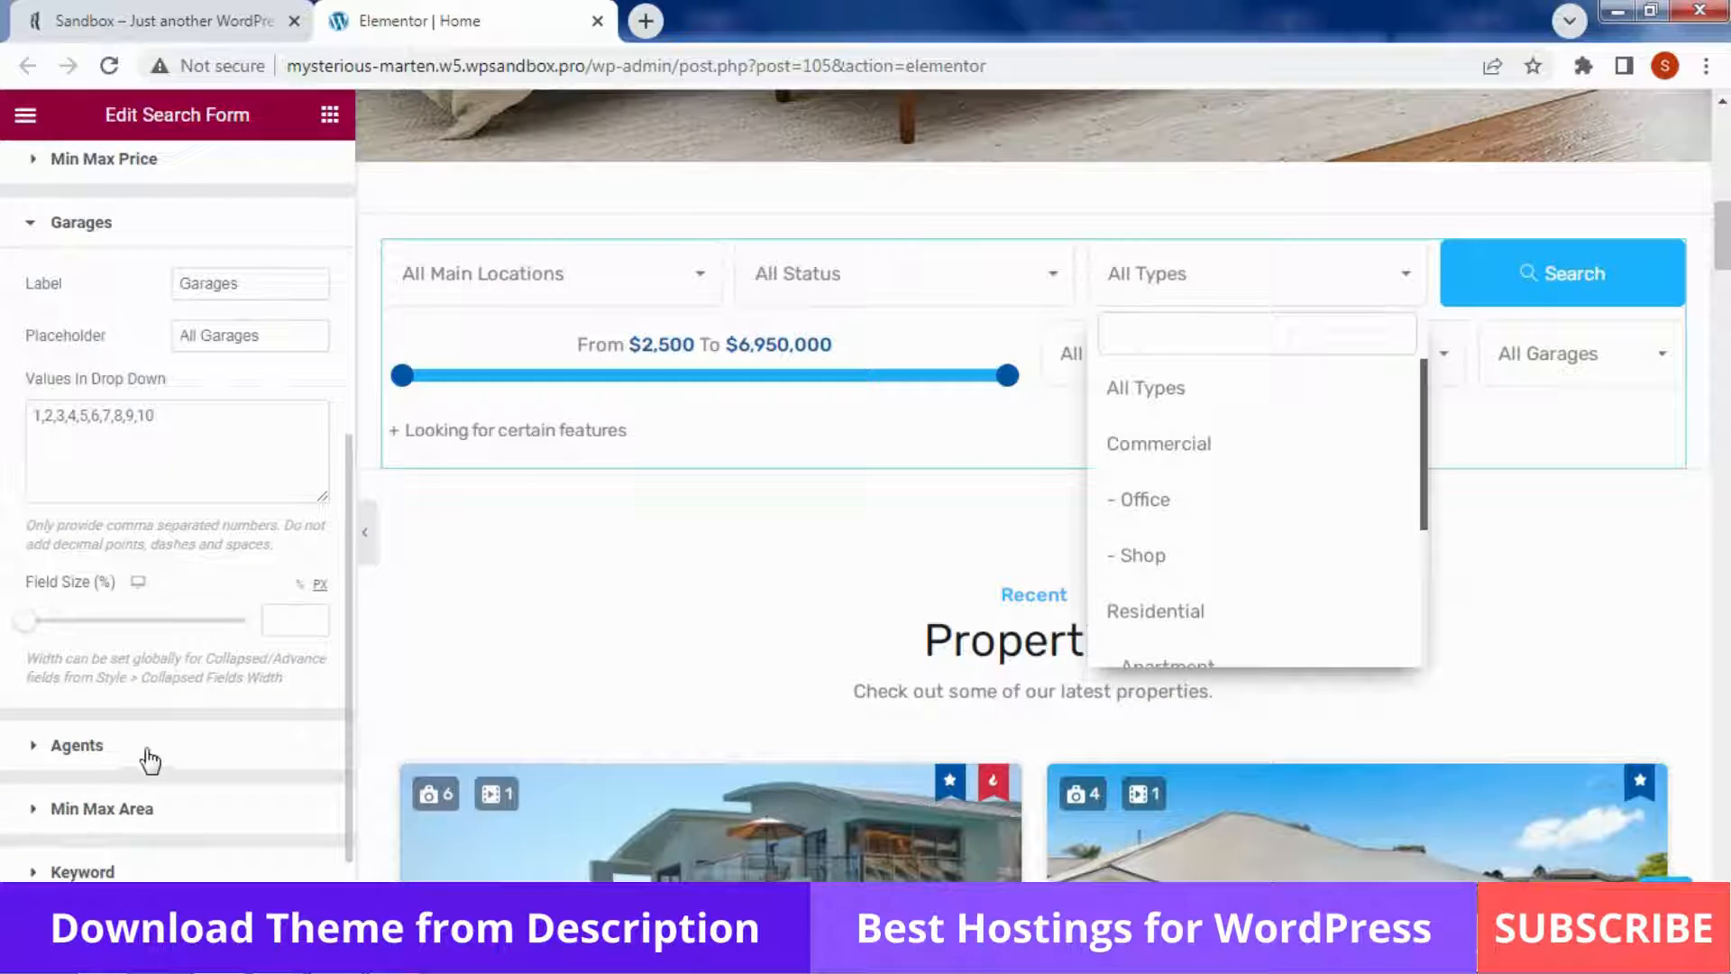
left_click(150, 760)
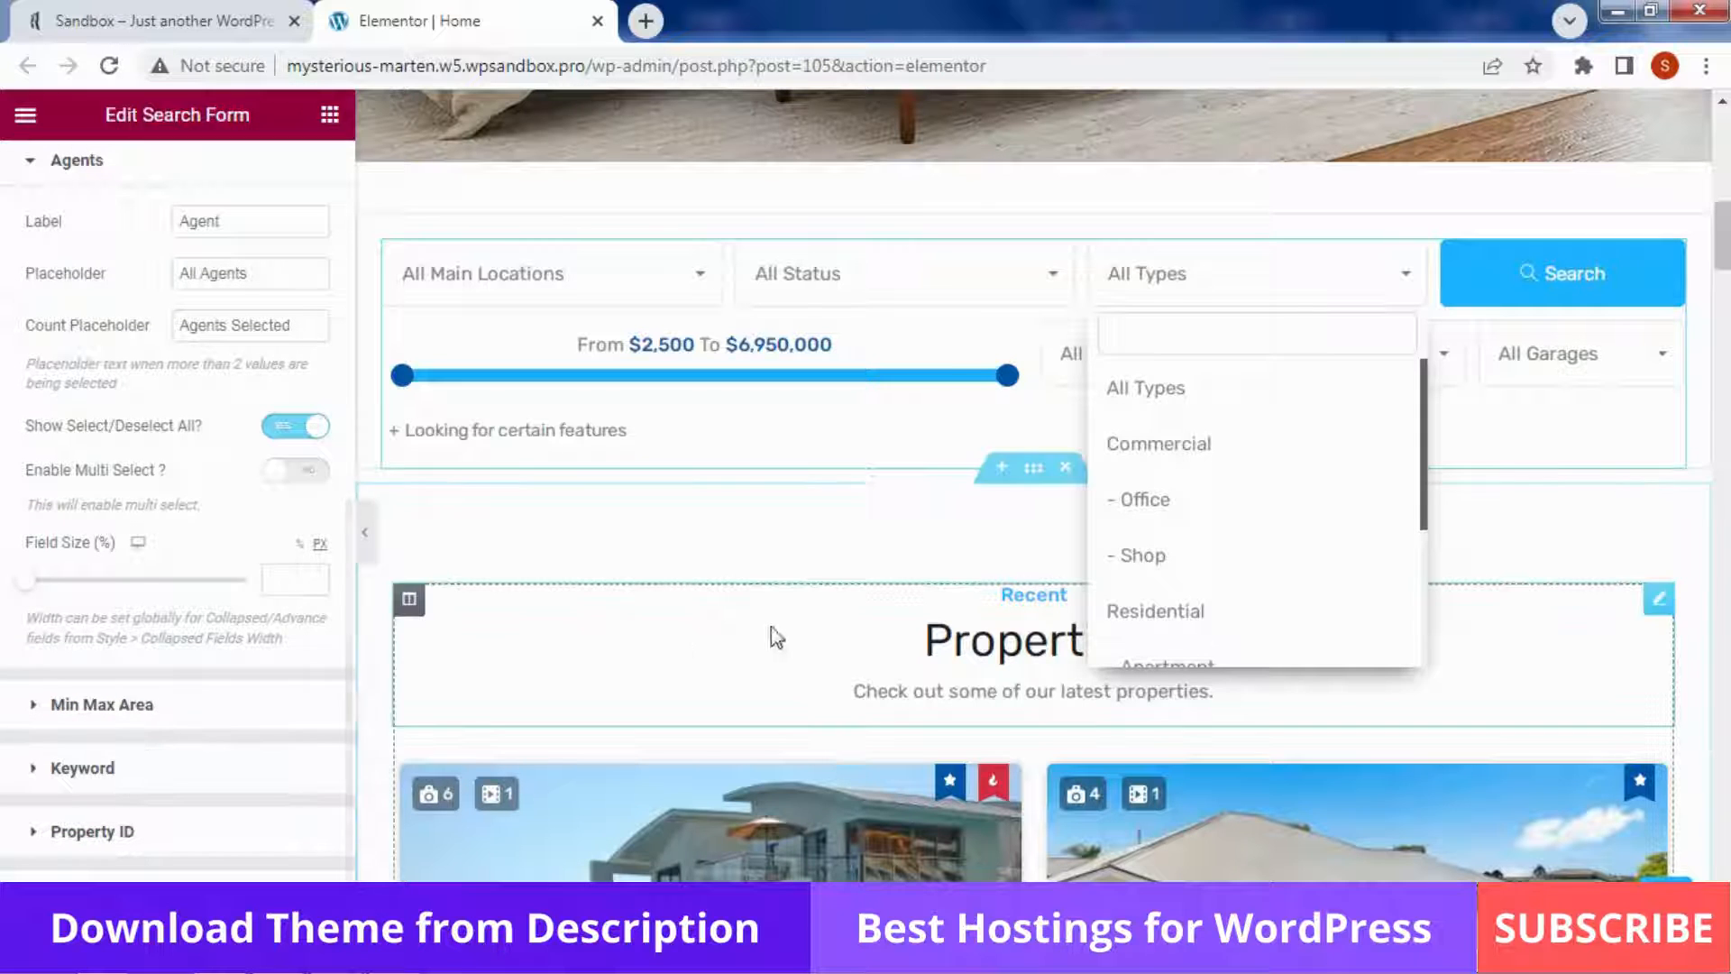
scroll(991, 505, "down", 2)
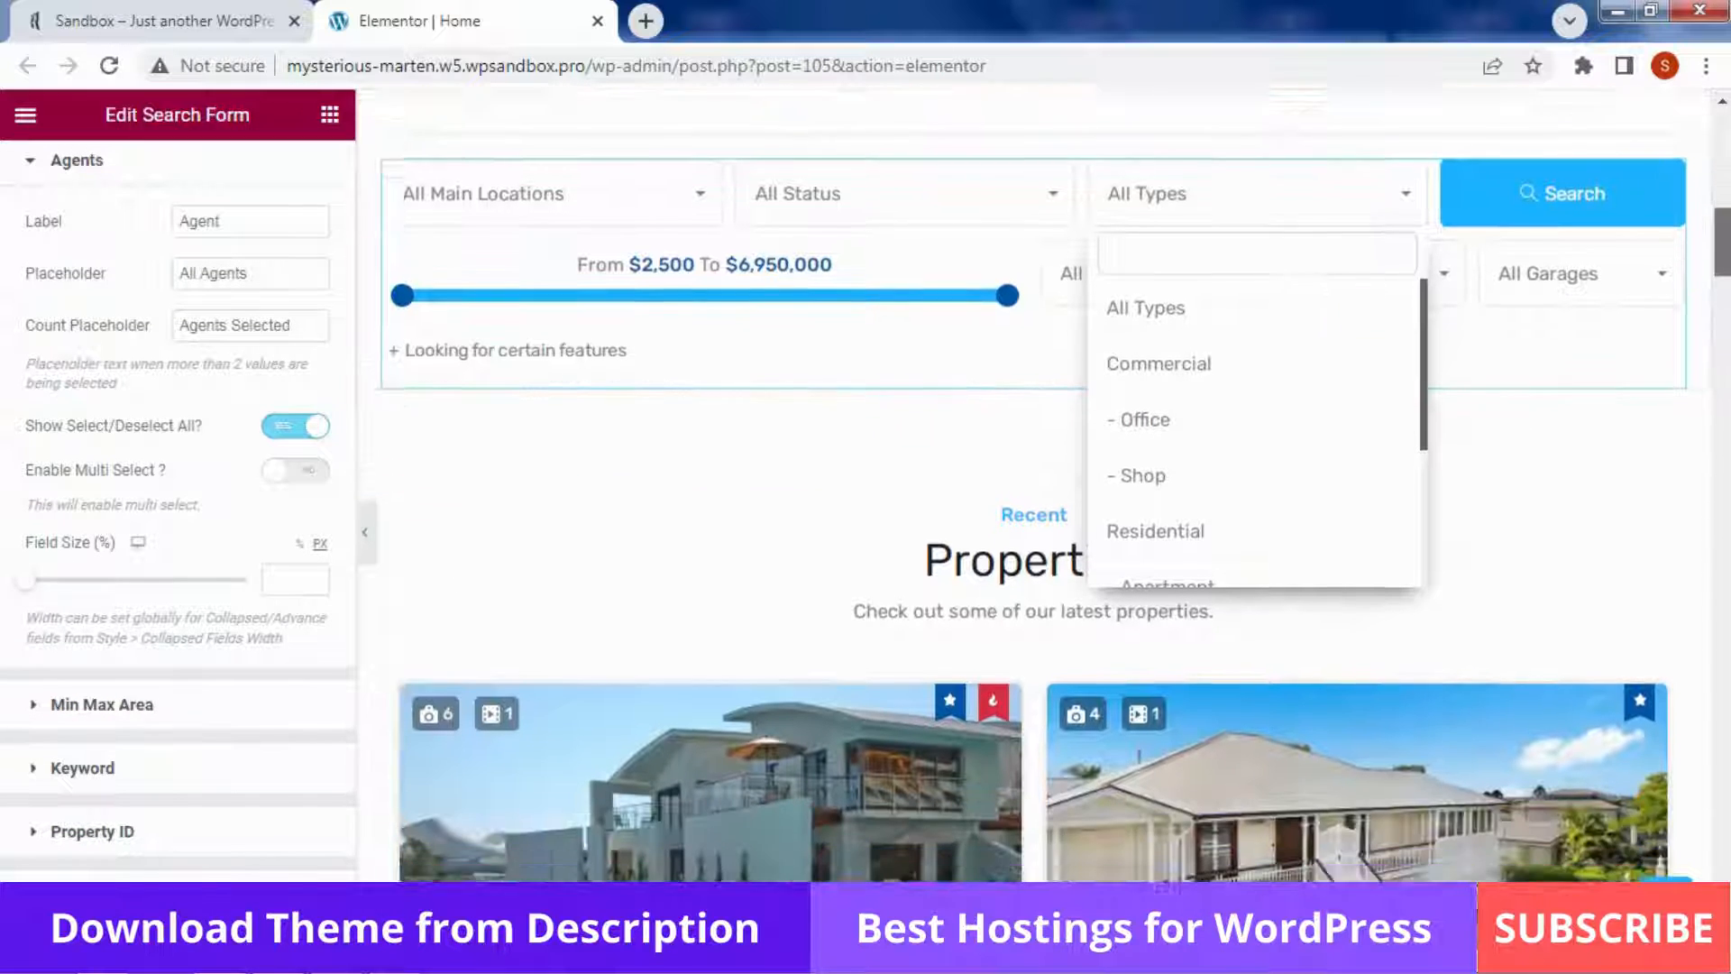
left_click(981, 505)
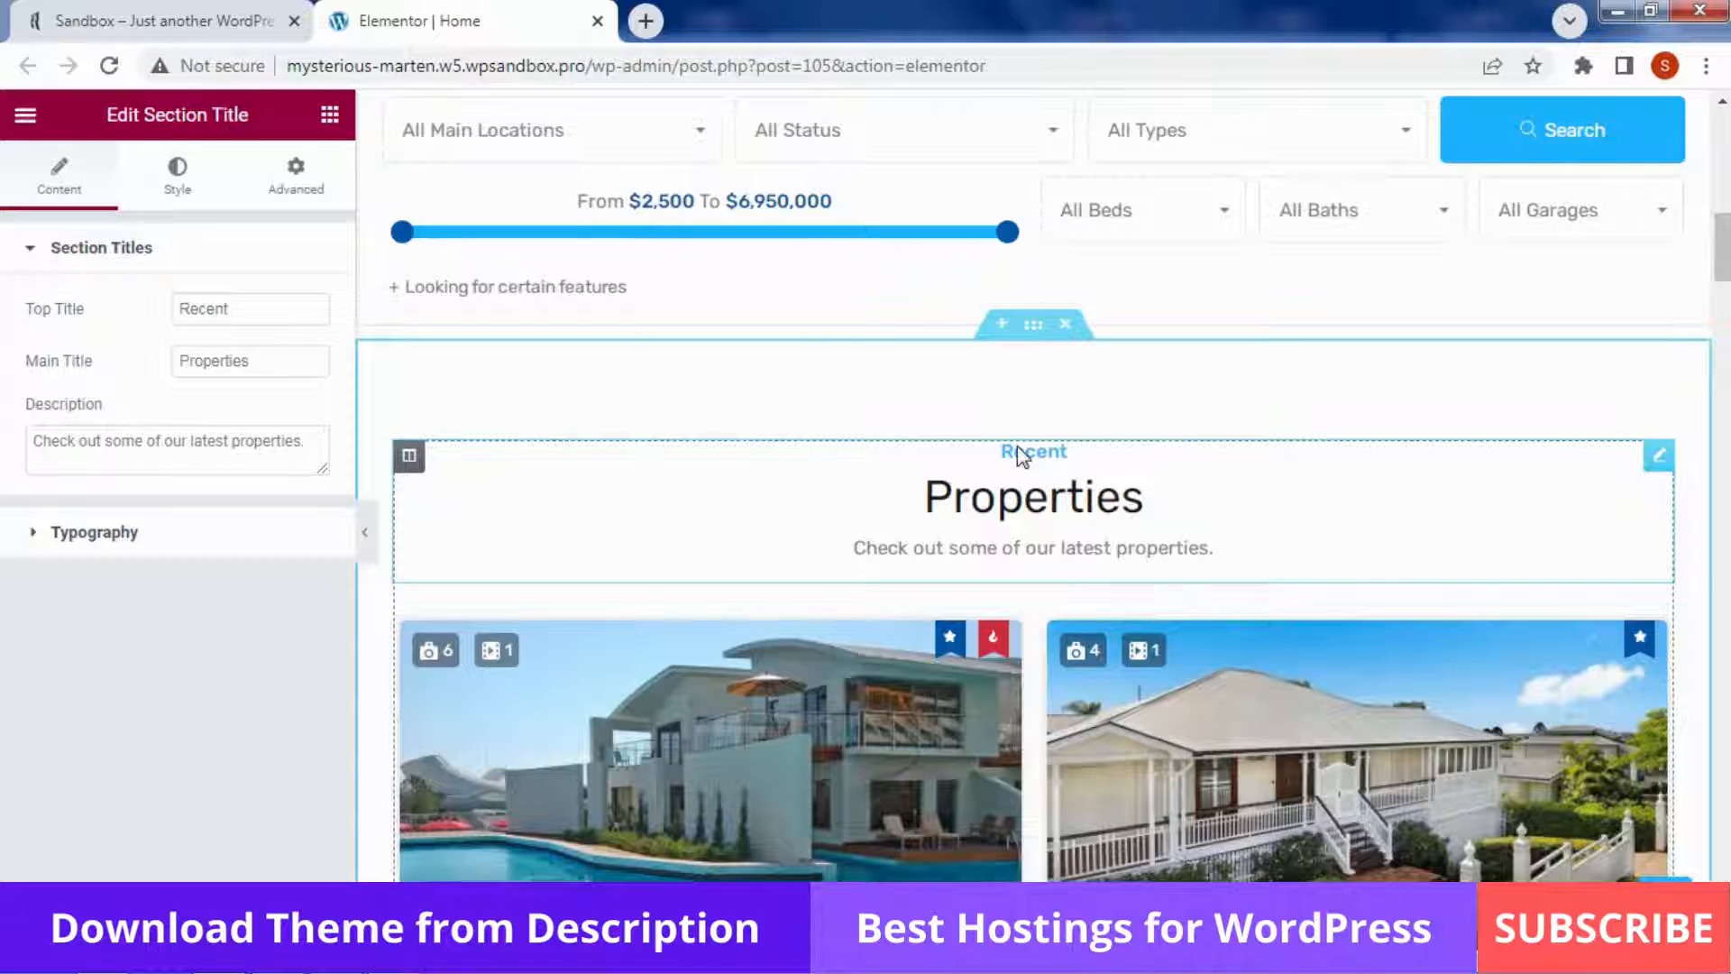
Check the Recent top title, Properties main title and description, then expand Typography
double_click(275, 309)
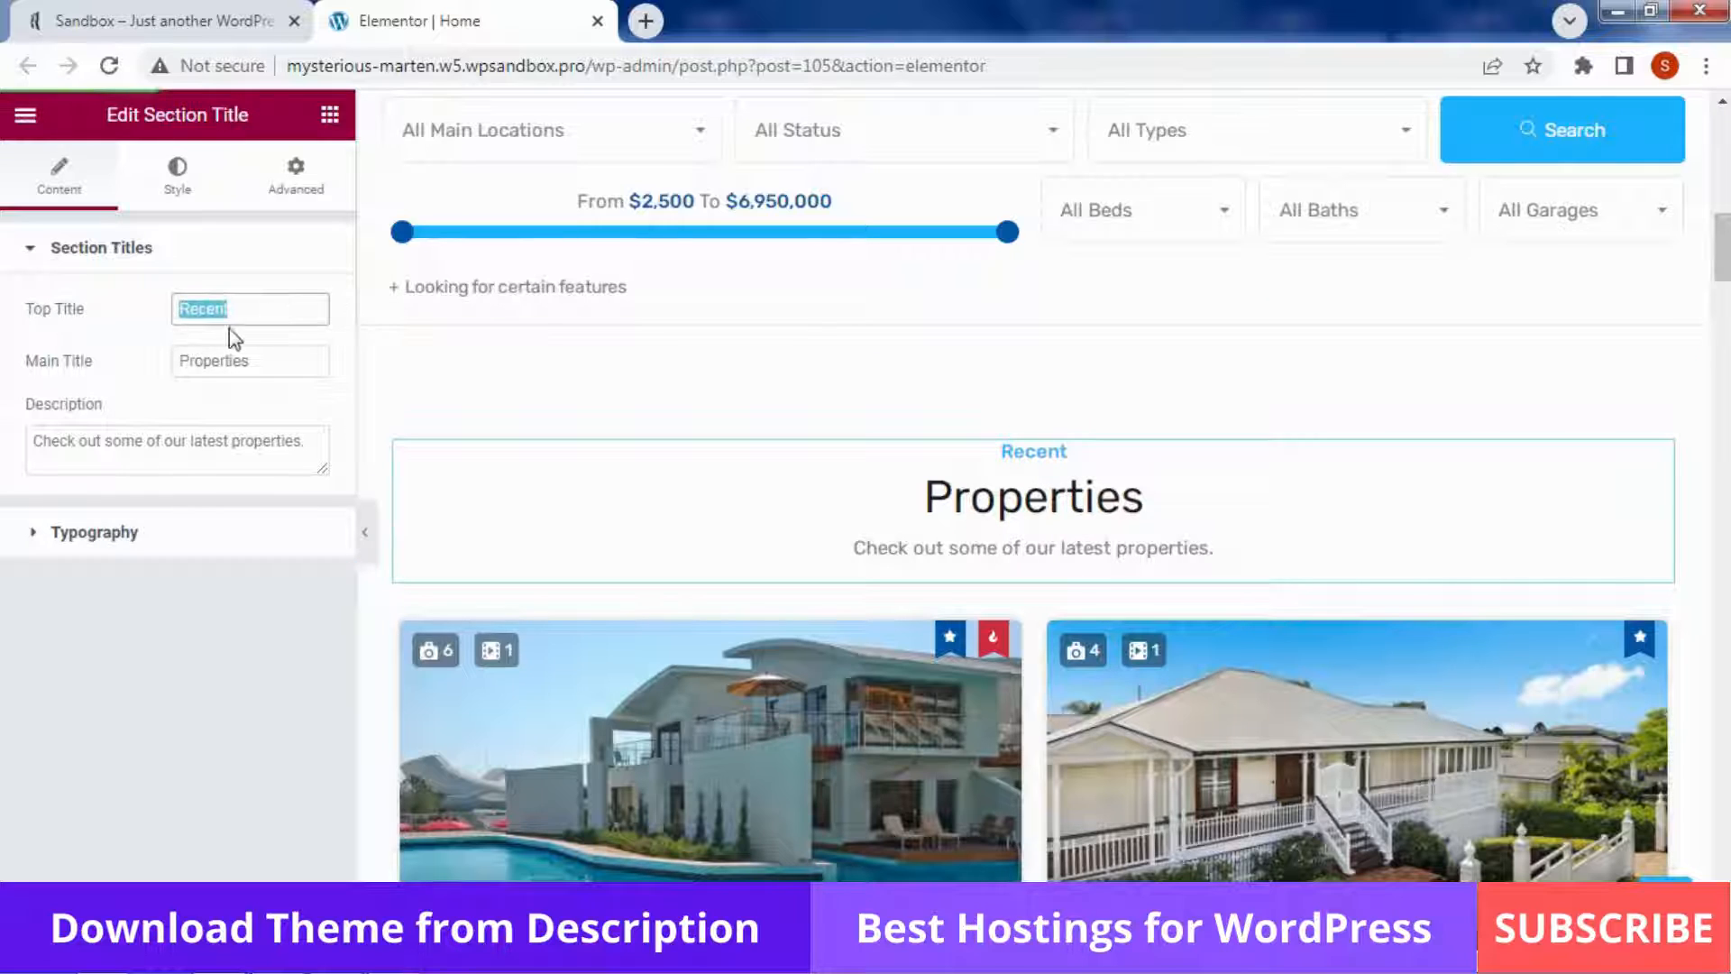
double_click(277, 370)
left_click_drag(320, 442, 3, 457)
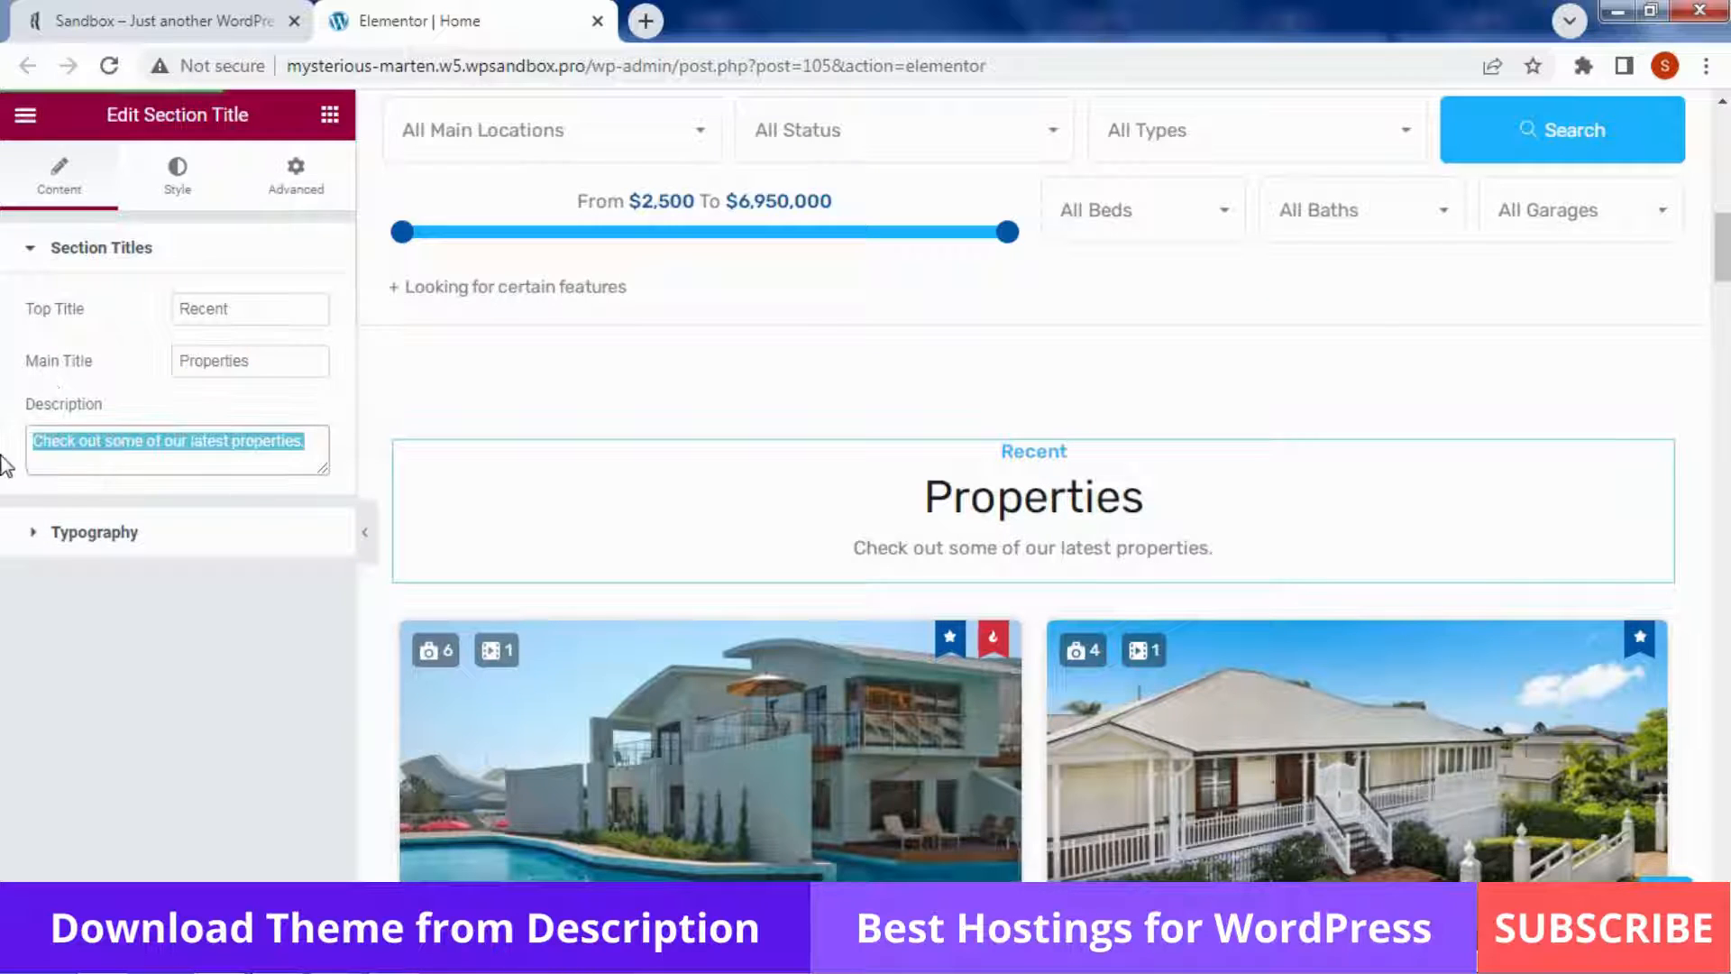
left_click(135, 534)
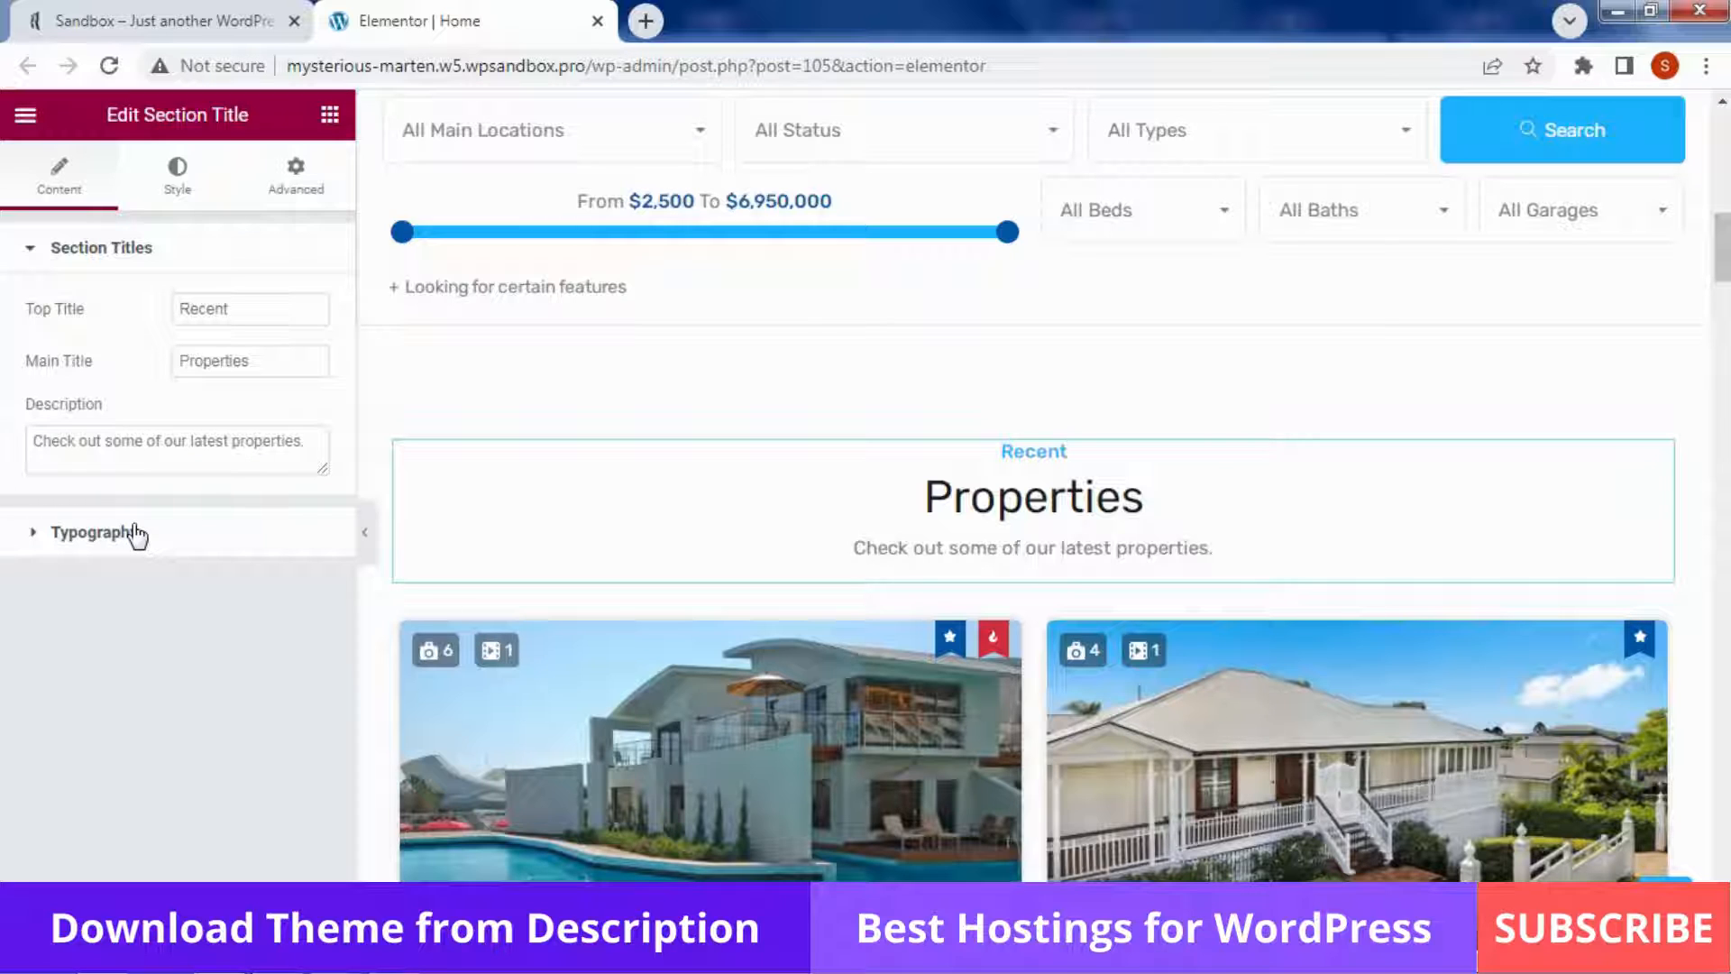
left_click(136, 533)
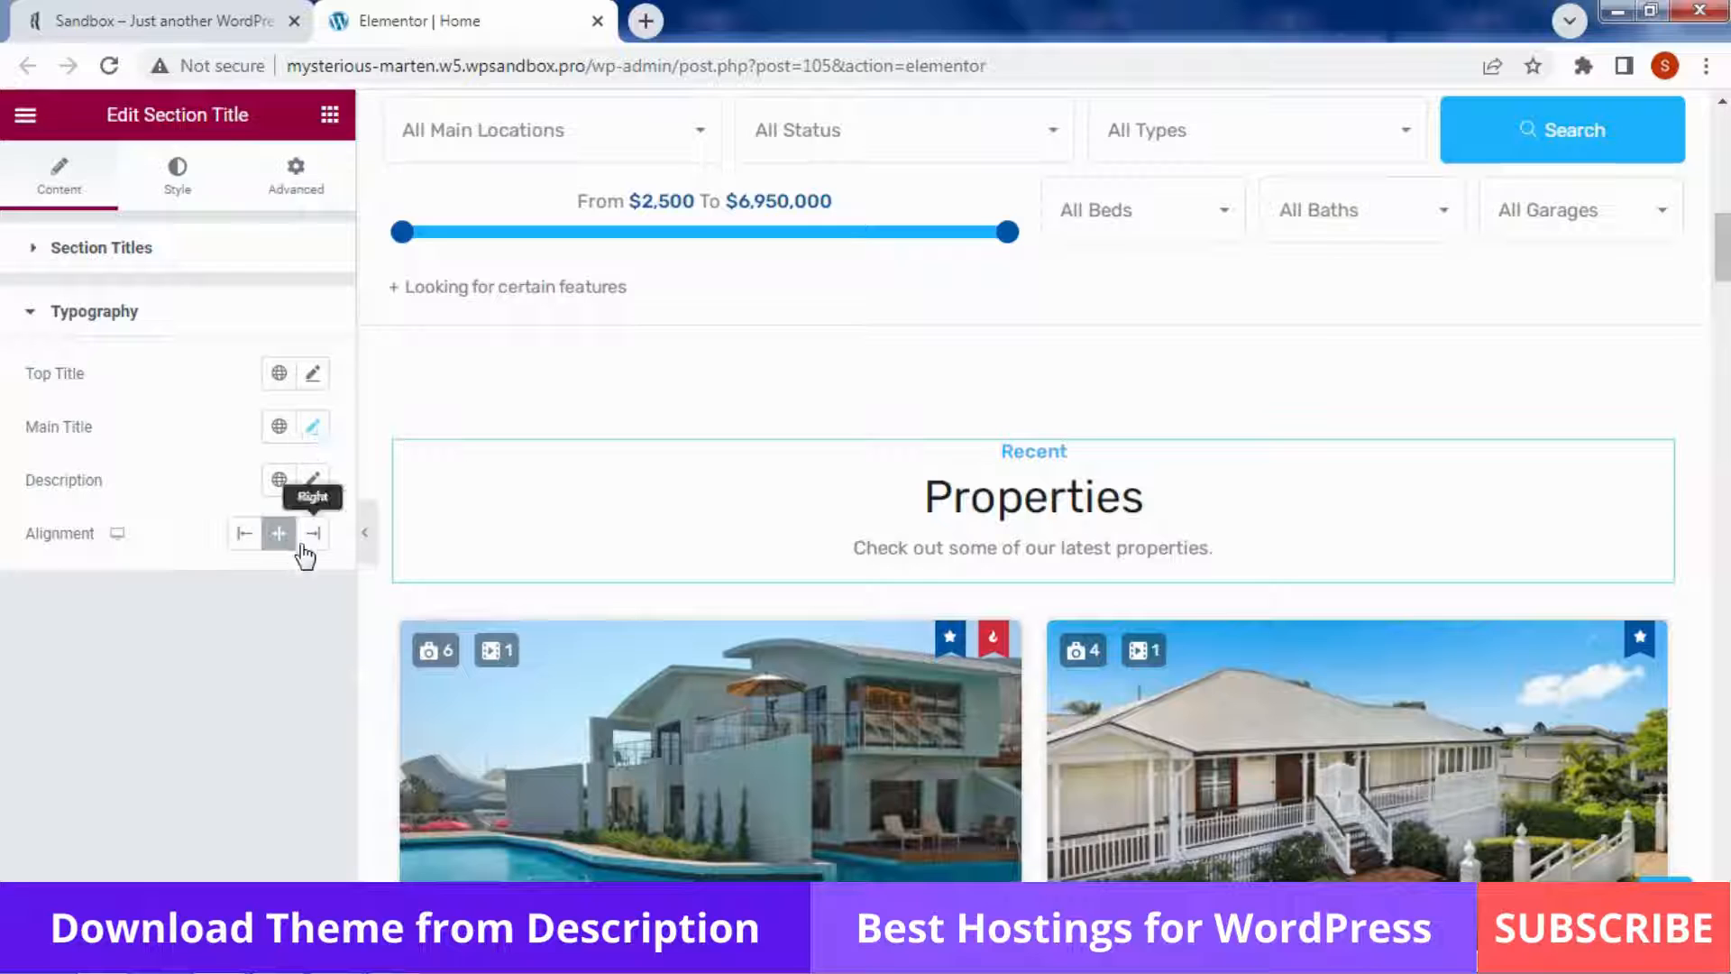
scroll(1346, 375, "down", 10)
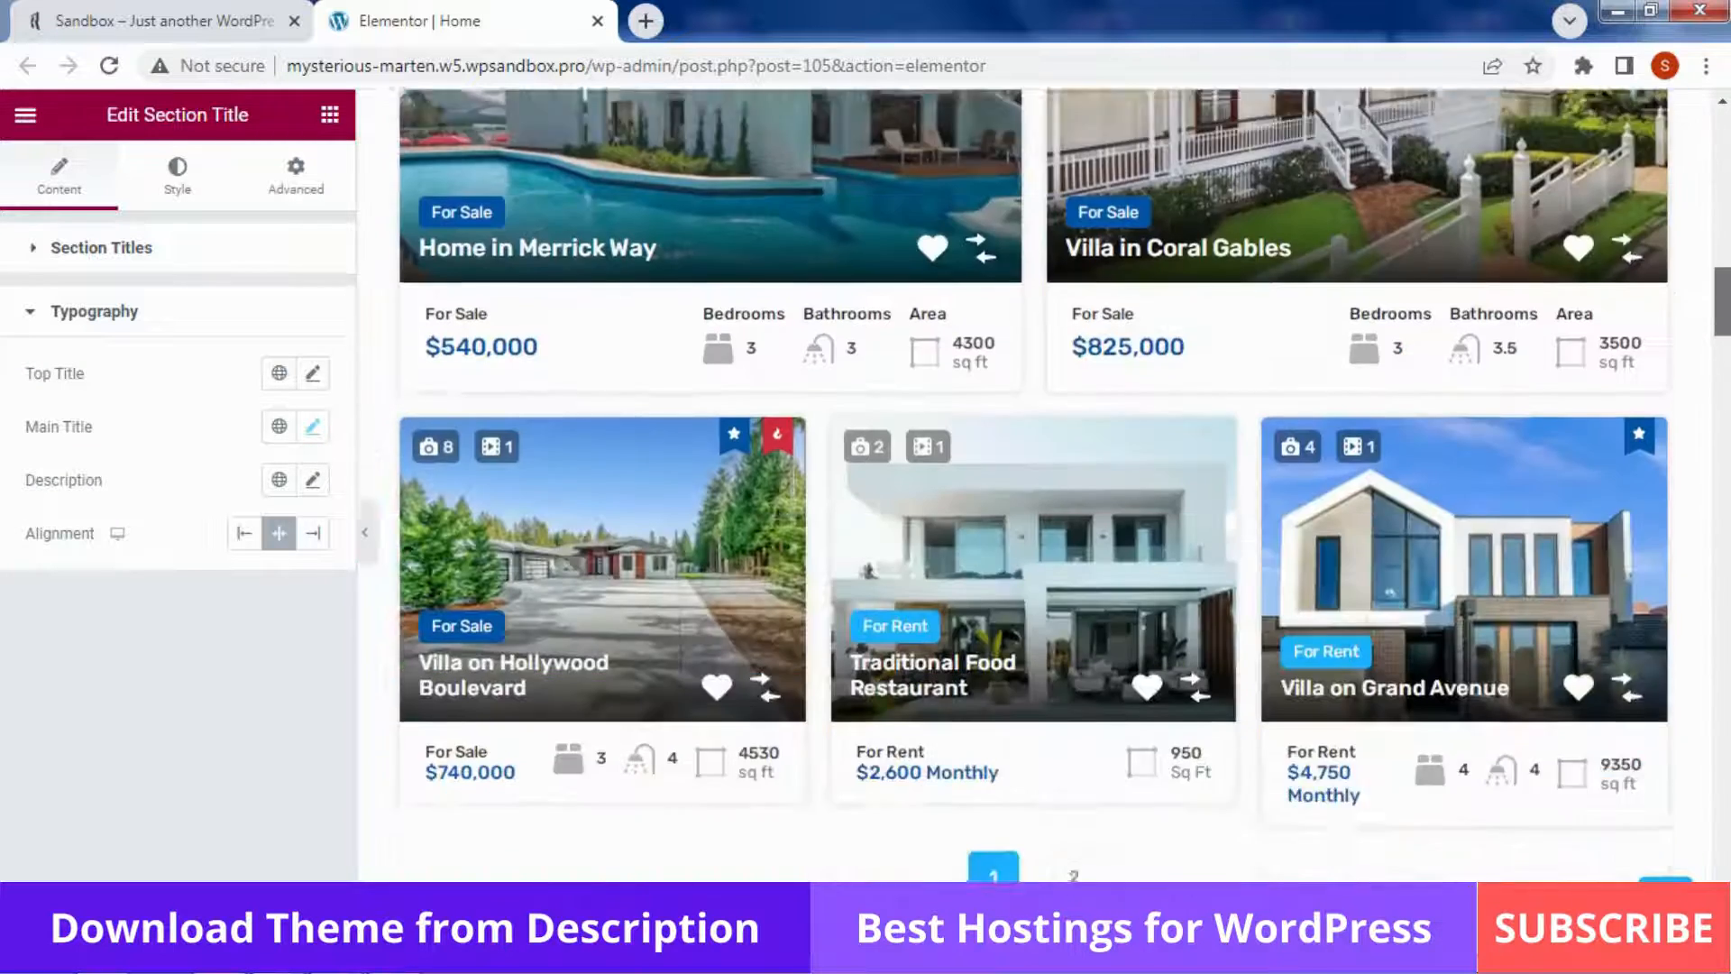
left_click_drag(1727, 321, 1727, 402)
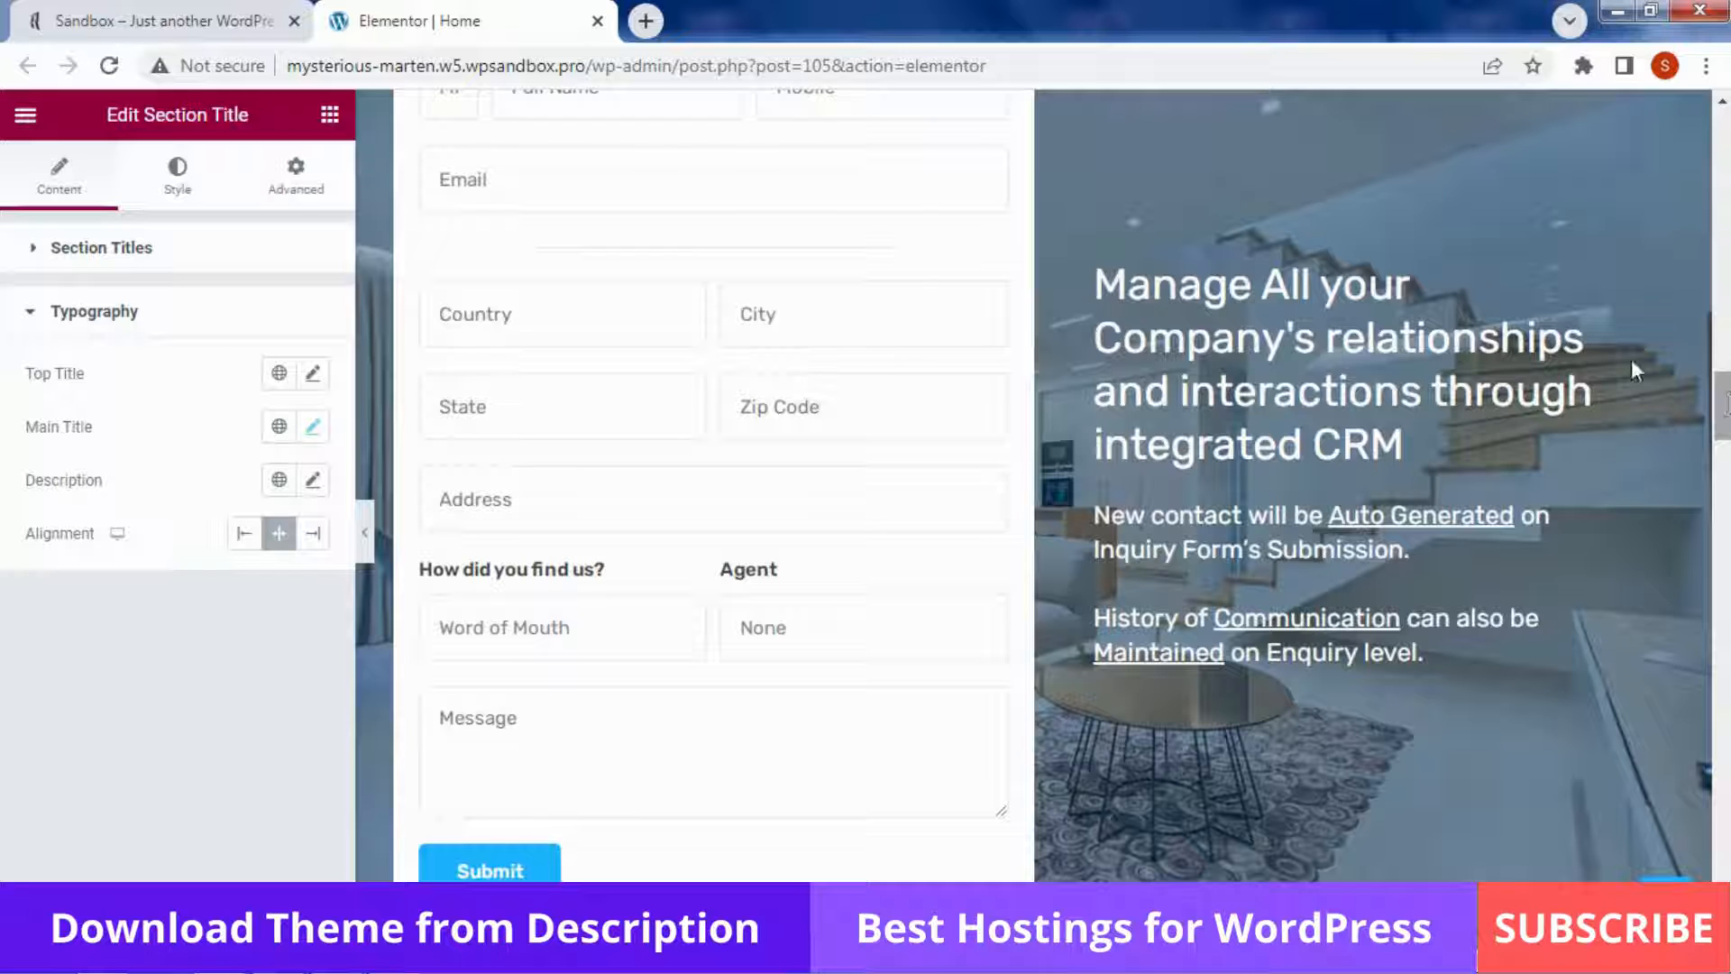
Inspect the CRM heading and text, then the Configure heading and RealHomes paragraph settings
left_click(1316, 332)
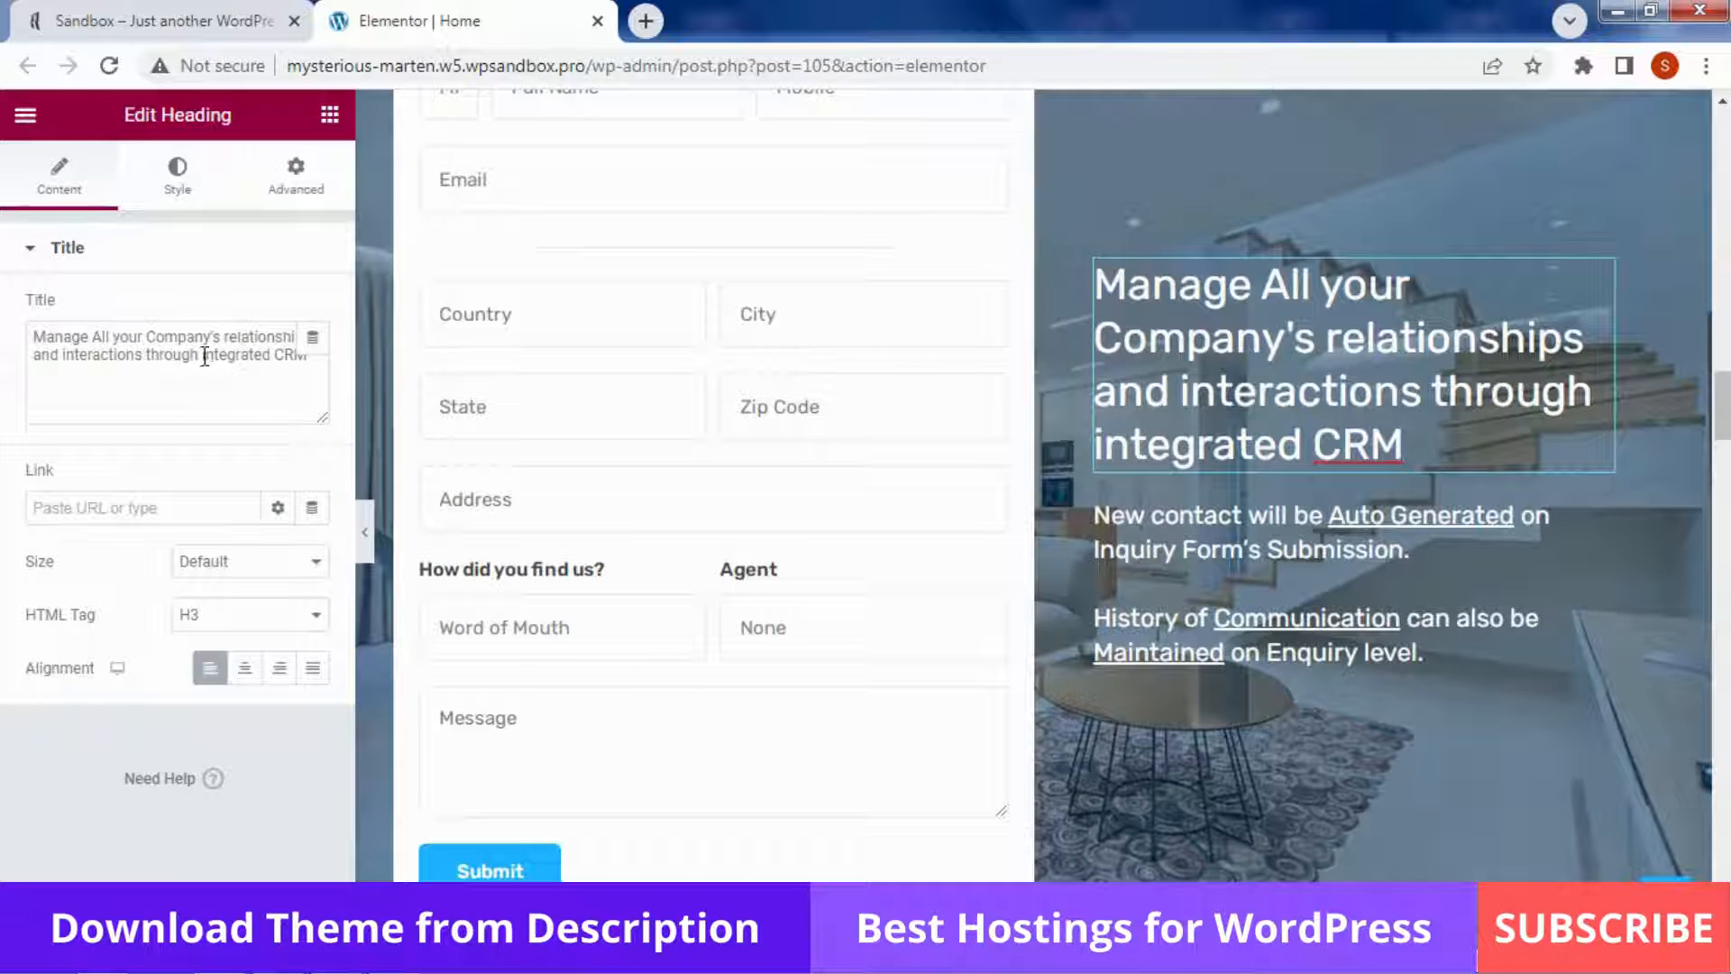
left_click(1225, 554)
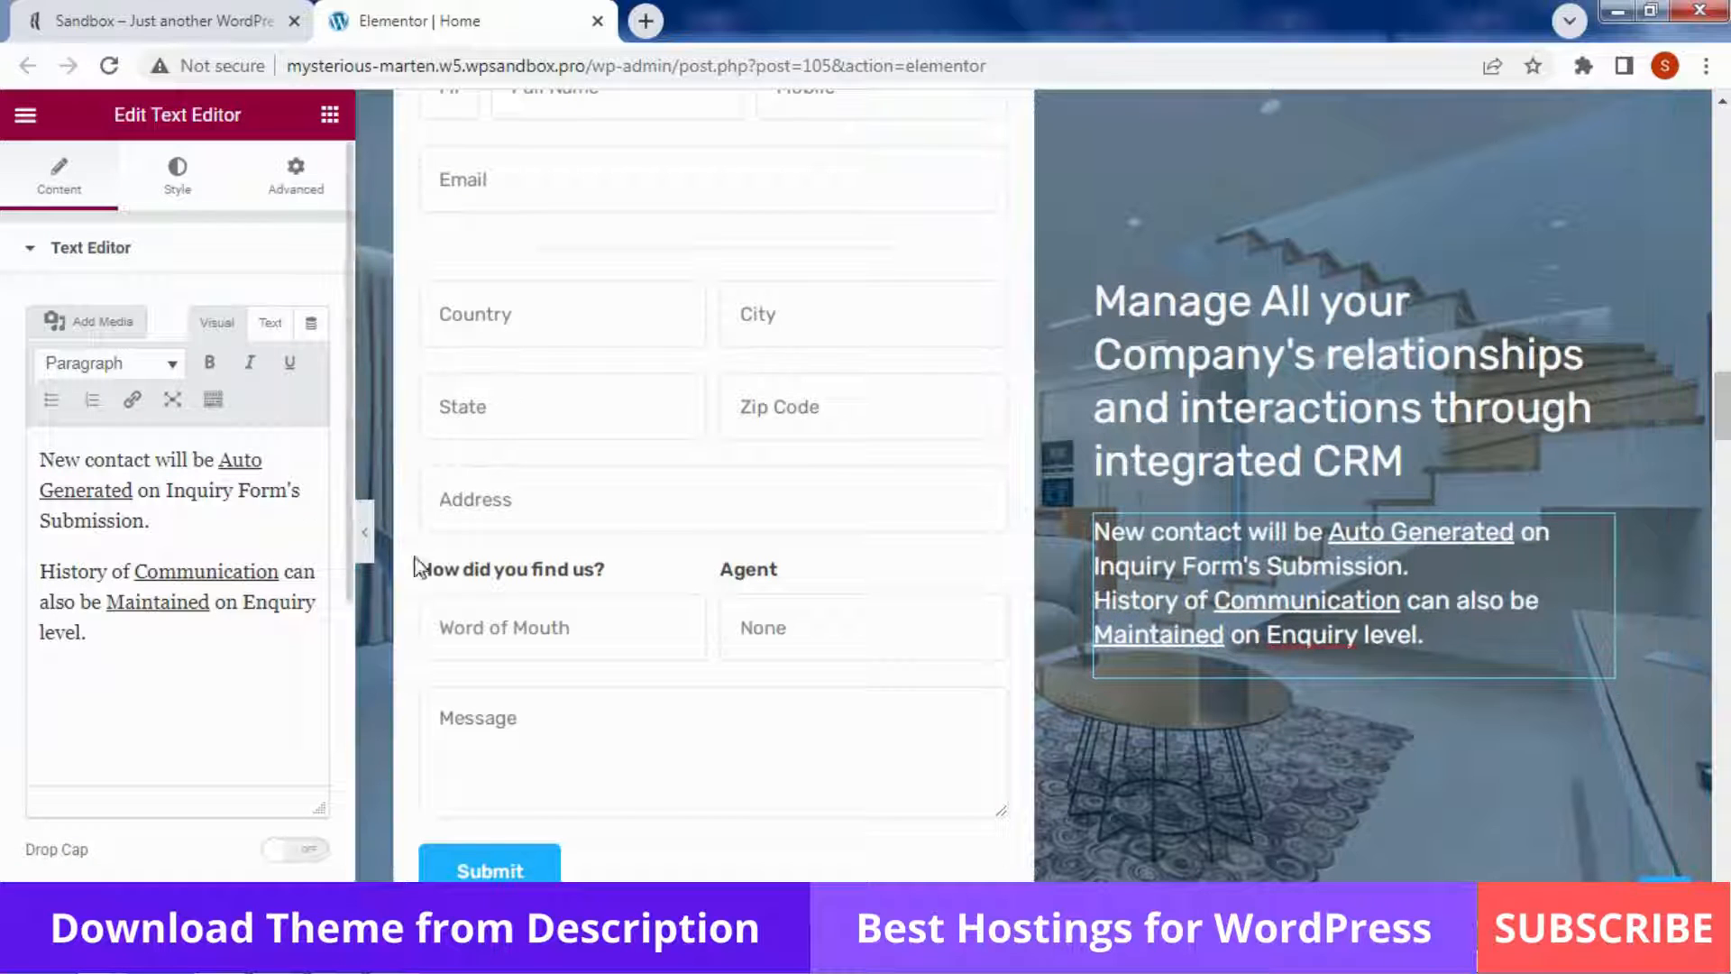
scroll(1334, 532, "down", 8)
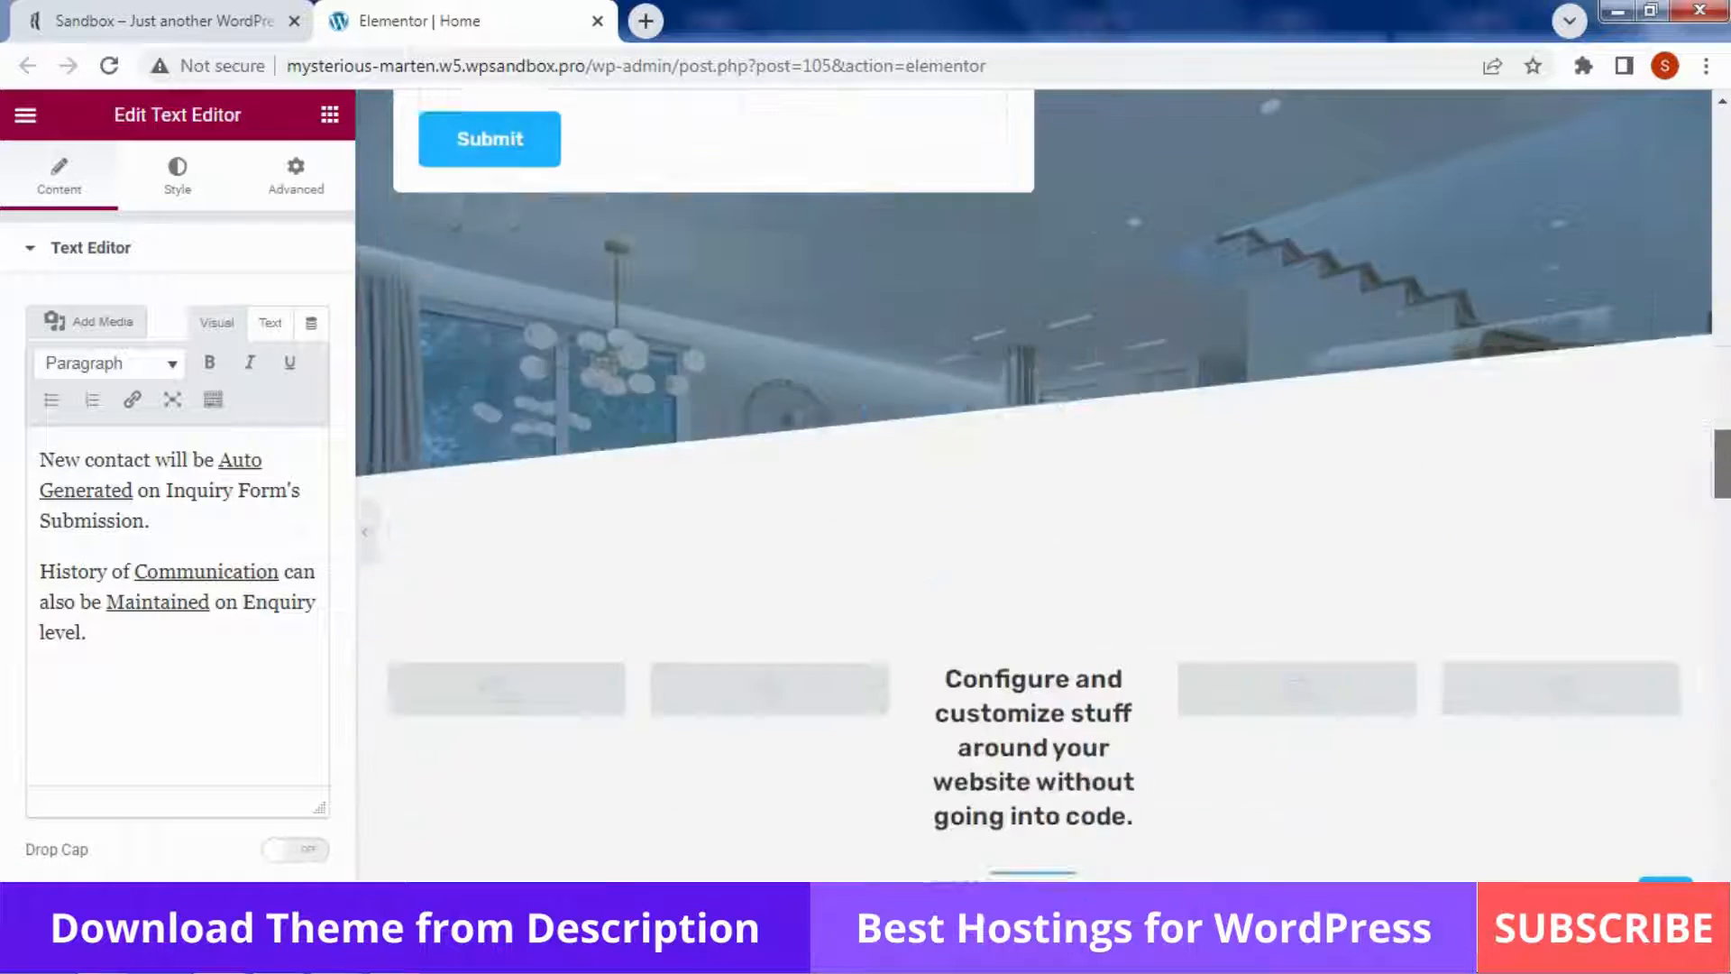
scroll(1533, 452, "down", 3)
left_click(1105, 528)
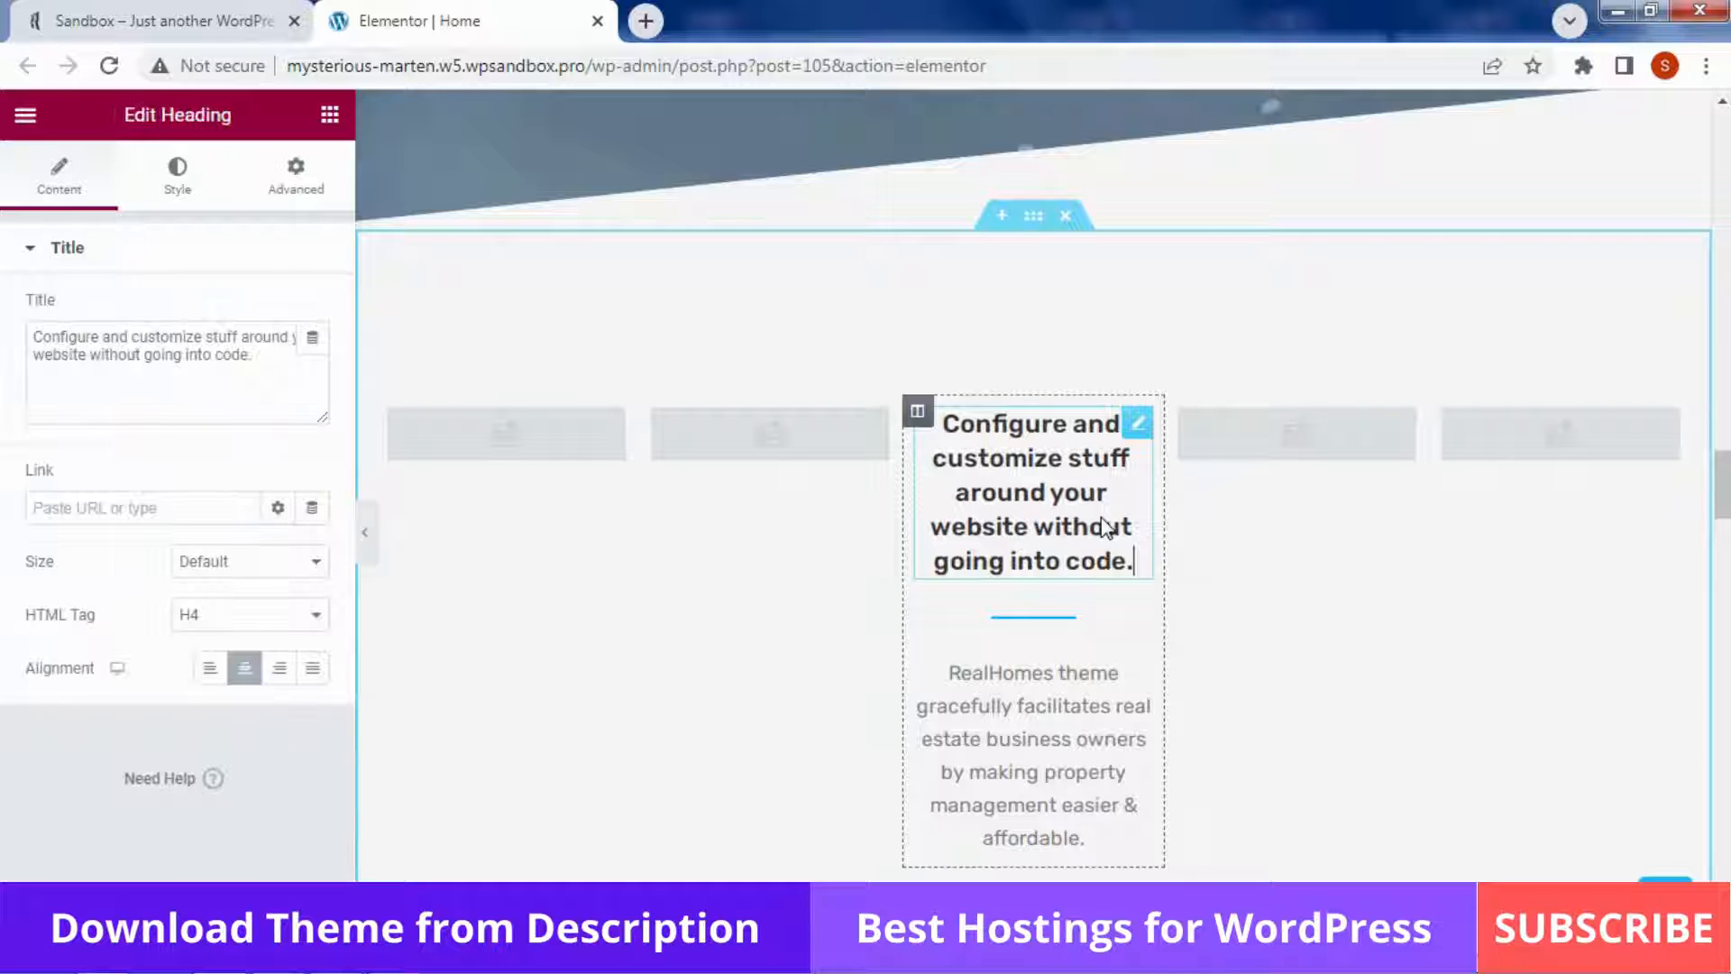
left_click(1069, 724)
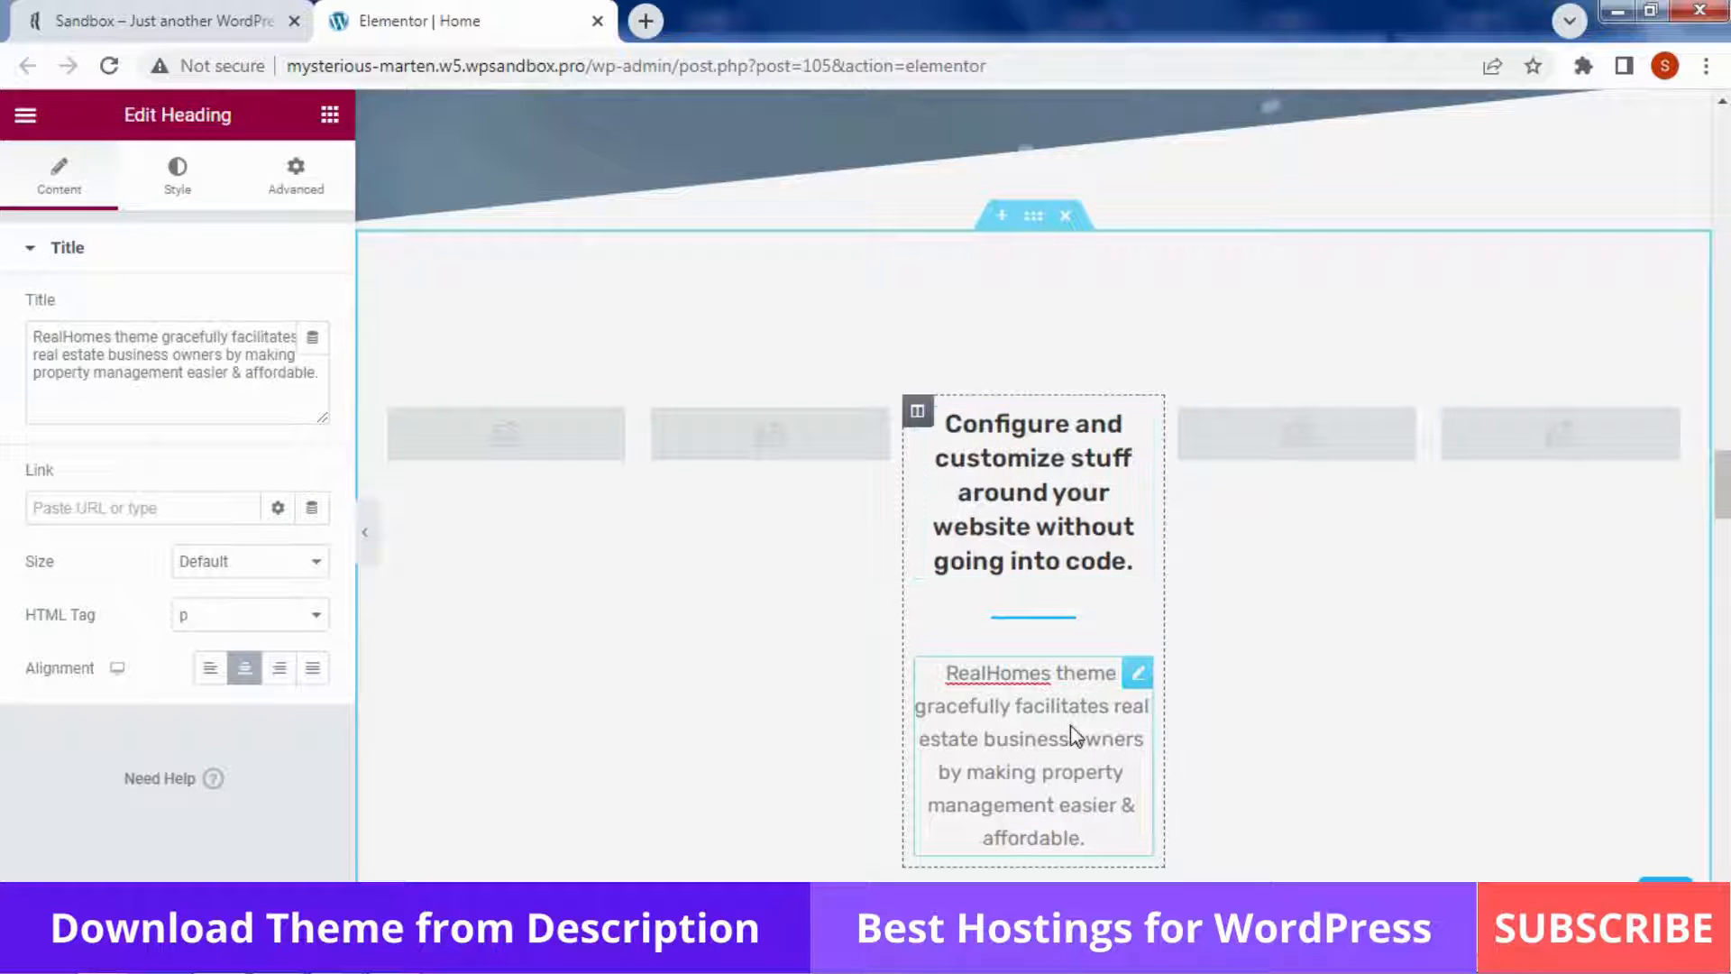
Open the Buy or Sell call-to-action settings and select its Main Title text
scroll(1069, 725, "down", 11)
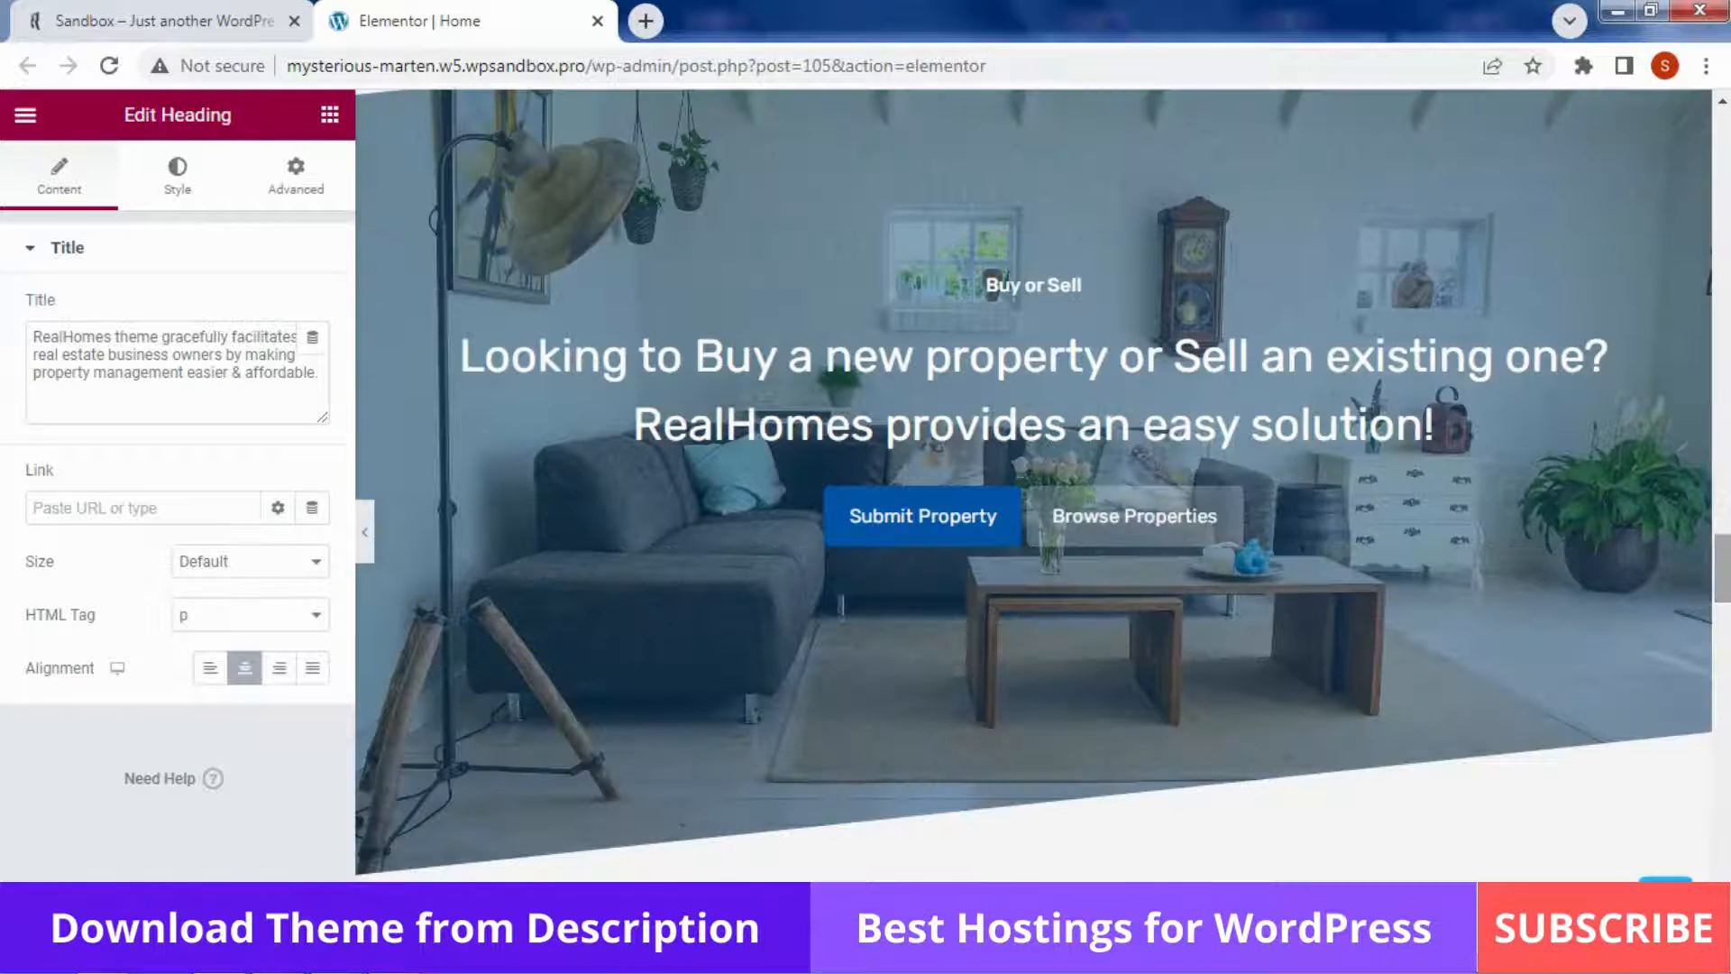
left_click(1042, 386)
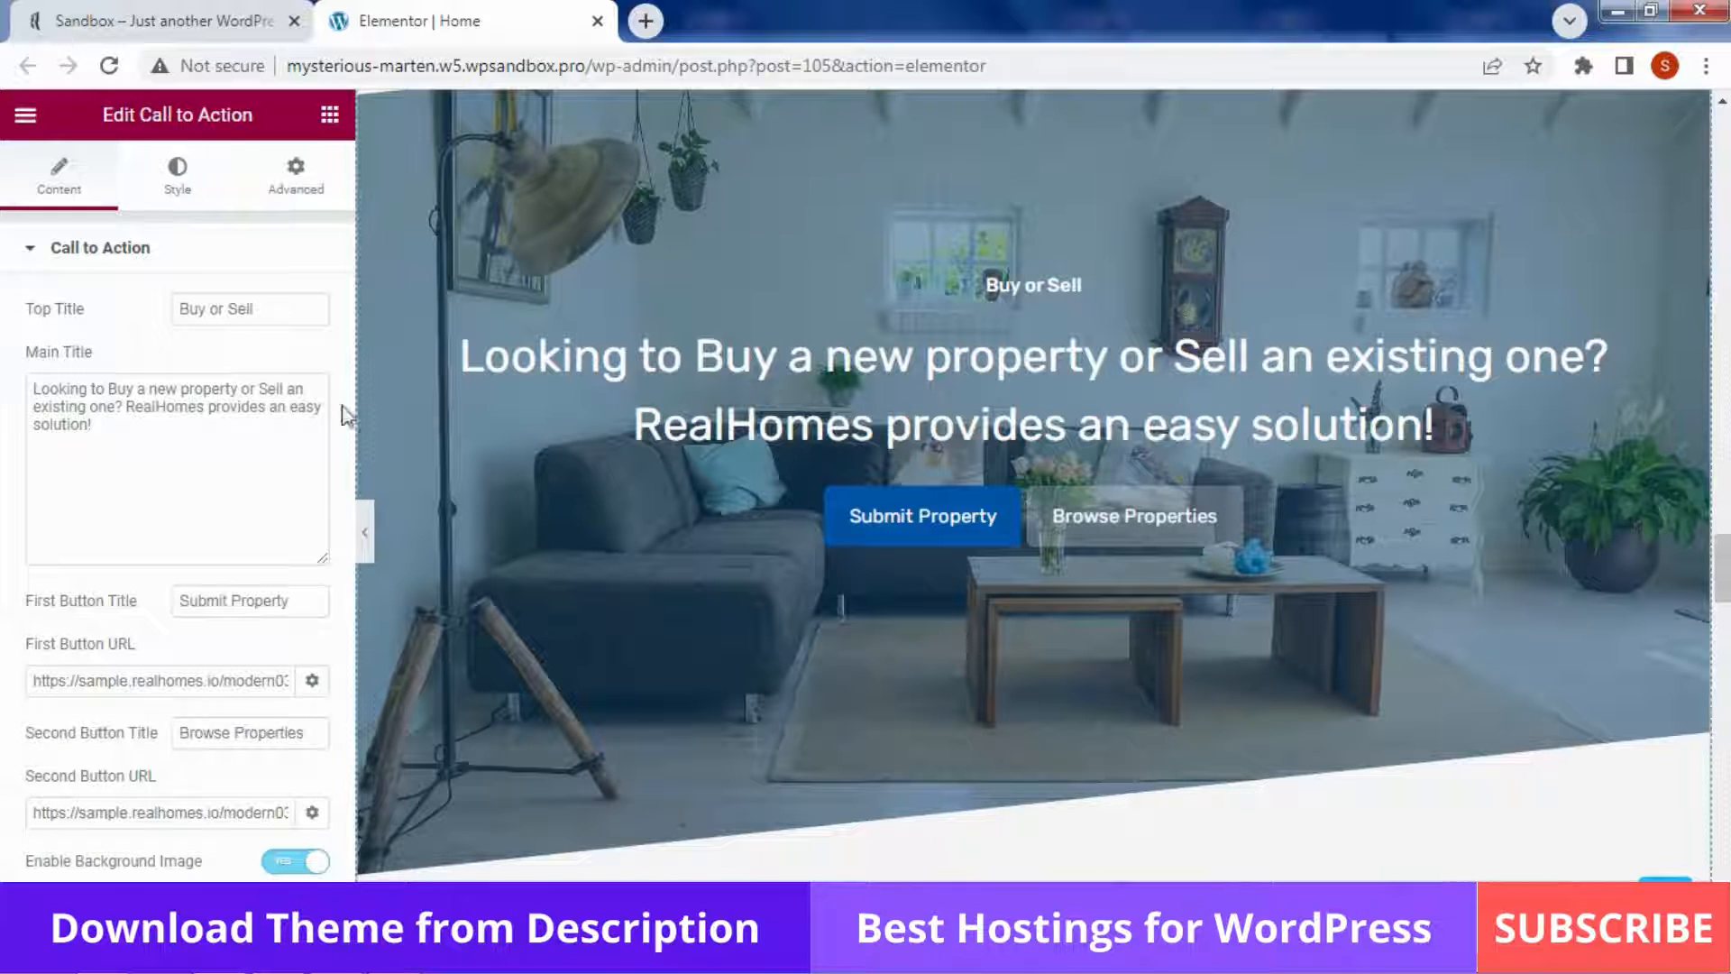
left_click_drag(93, 424, 5, 394)
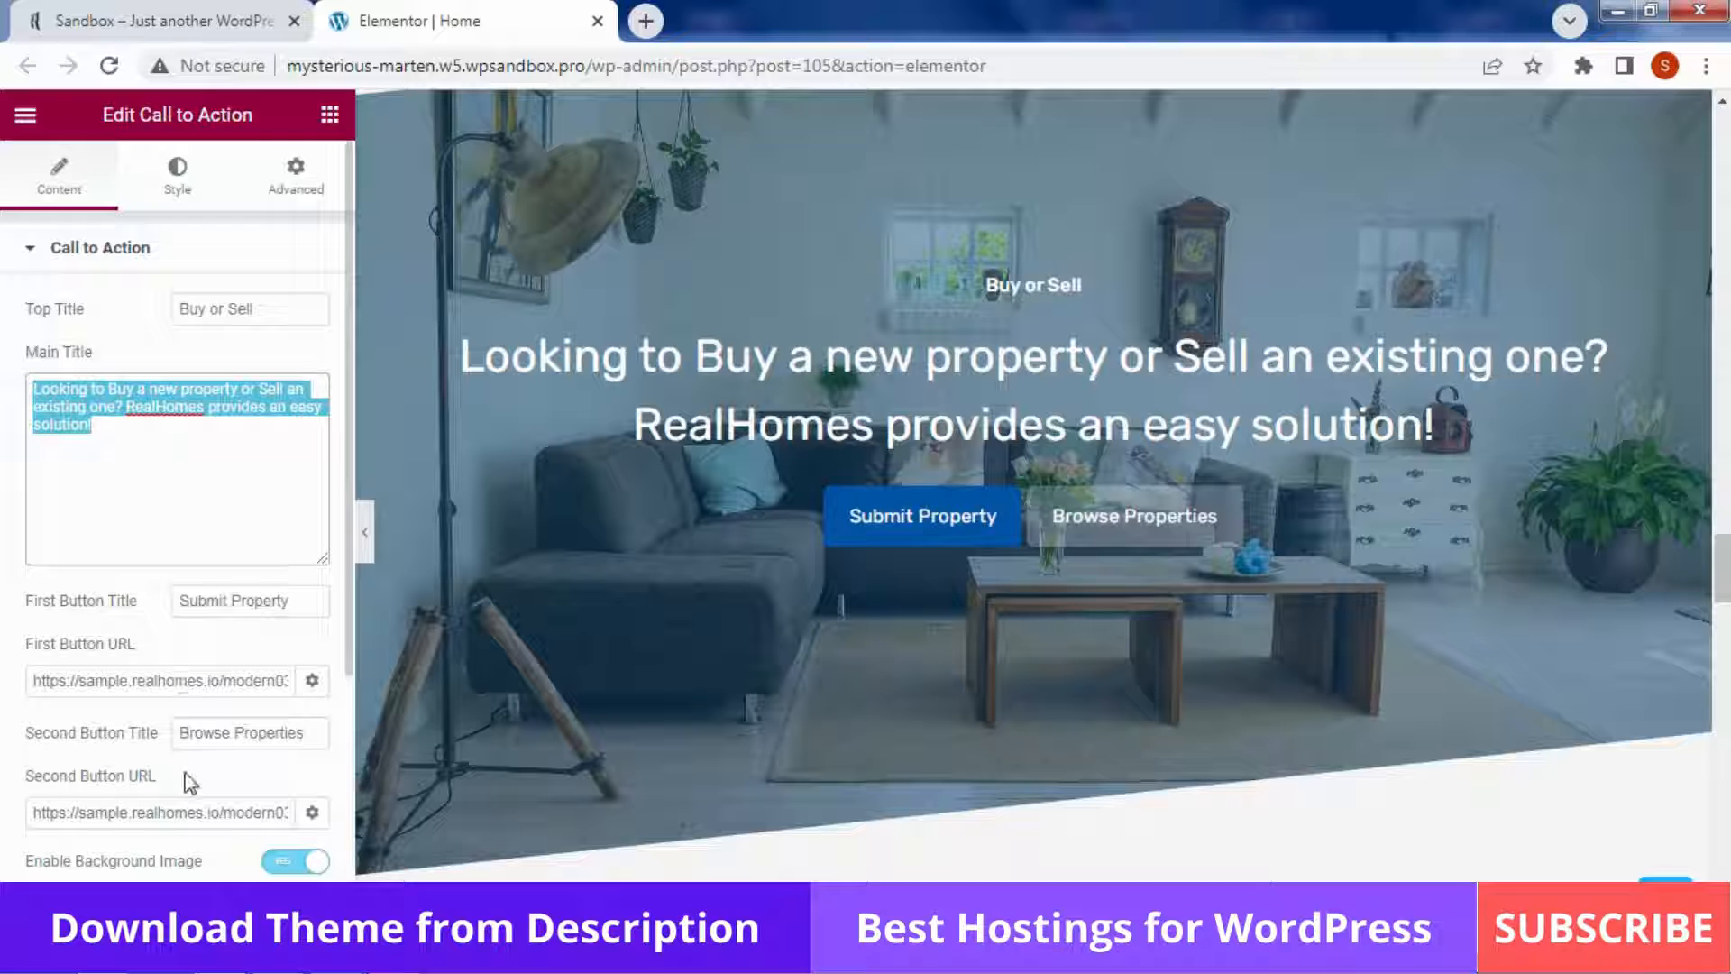
scroll(1033, 487, "down", 8)
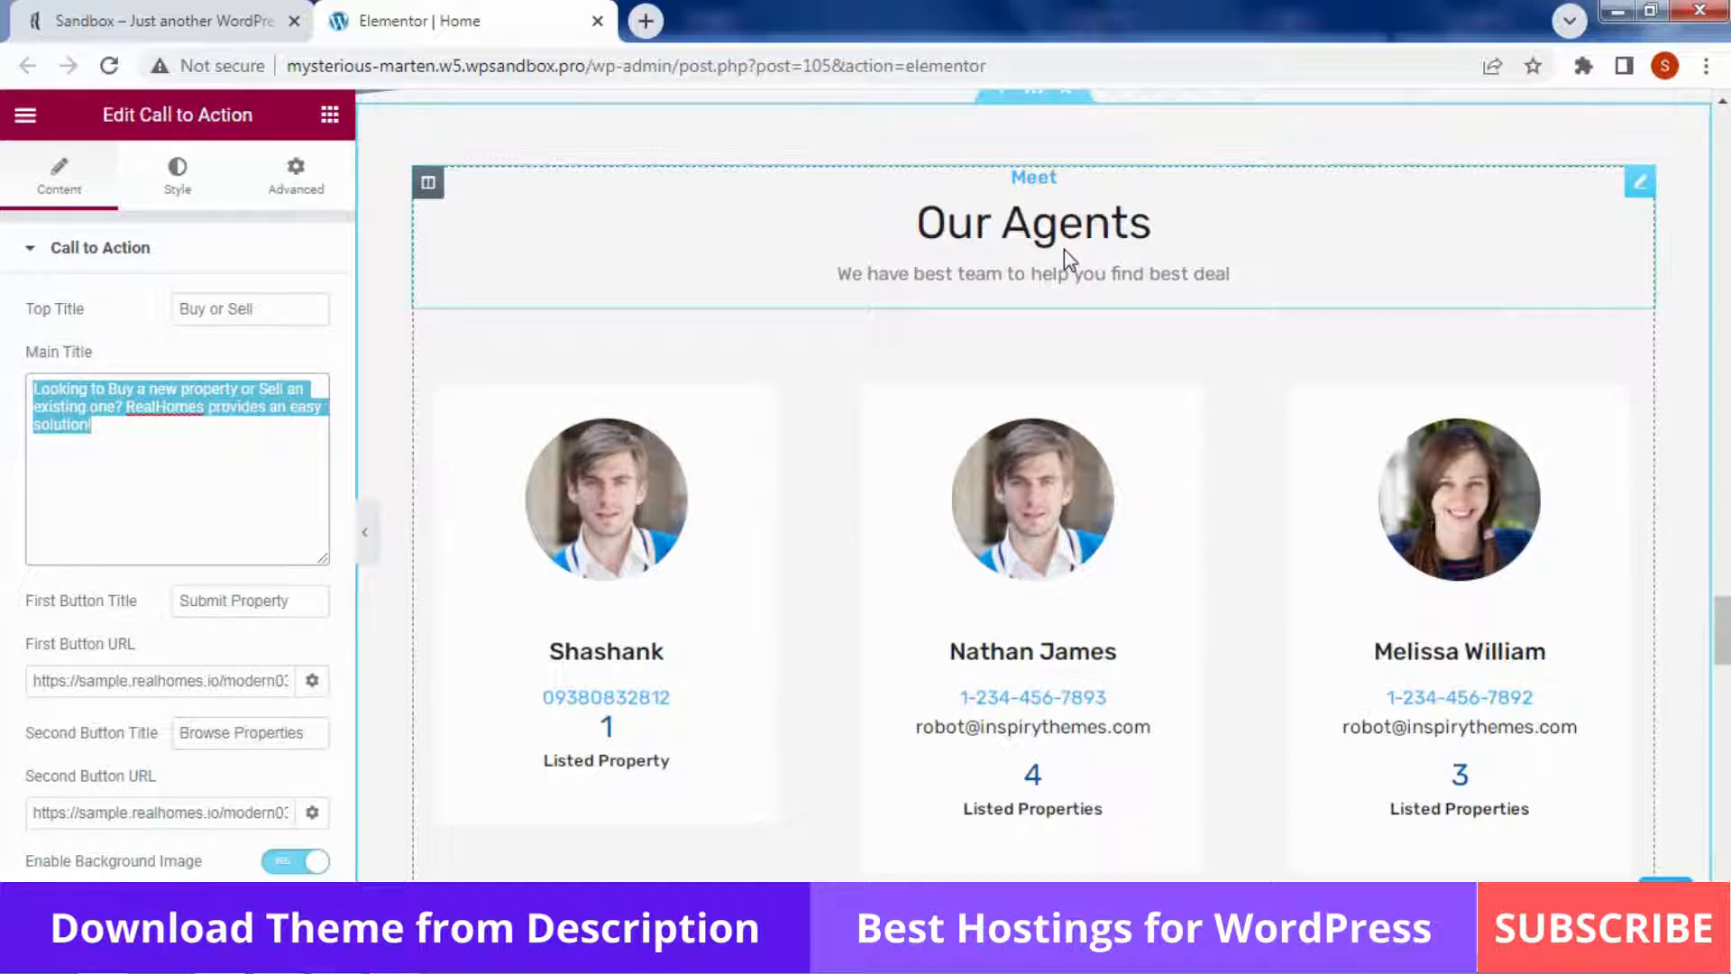
Check the Our Agents title, then open the agents grid and keep Layout at 4 Columns
left_click(1064, 248)
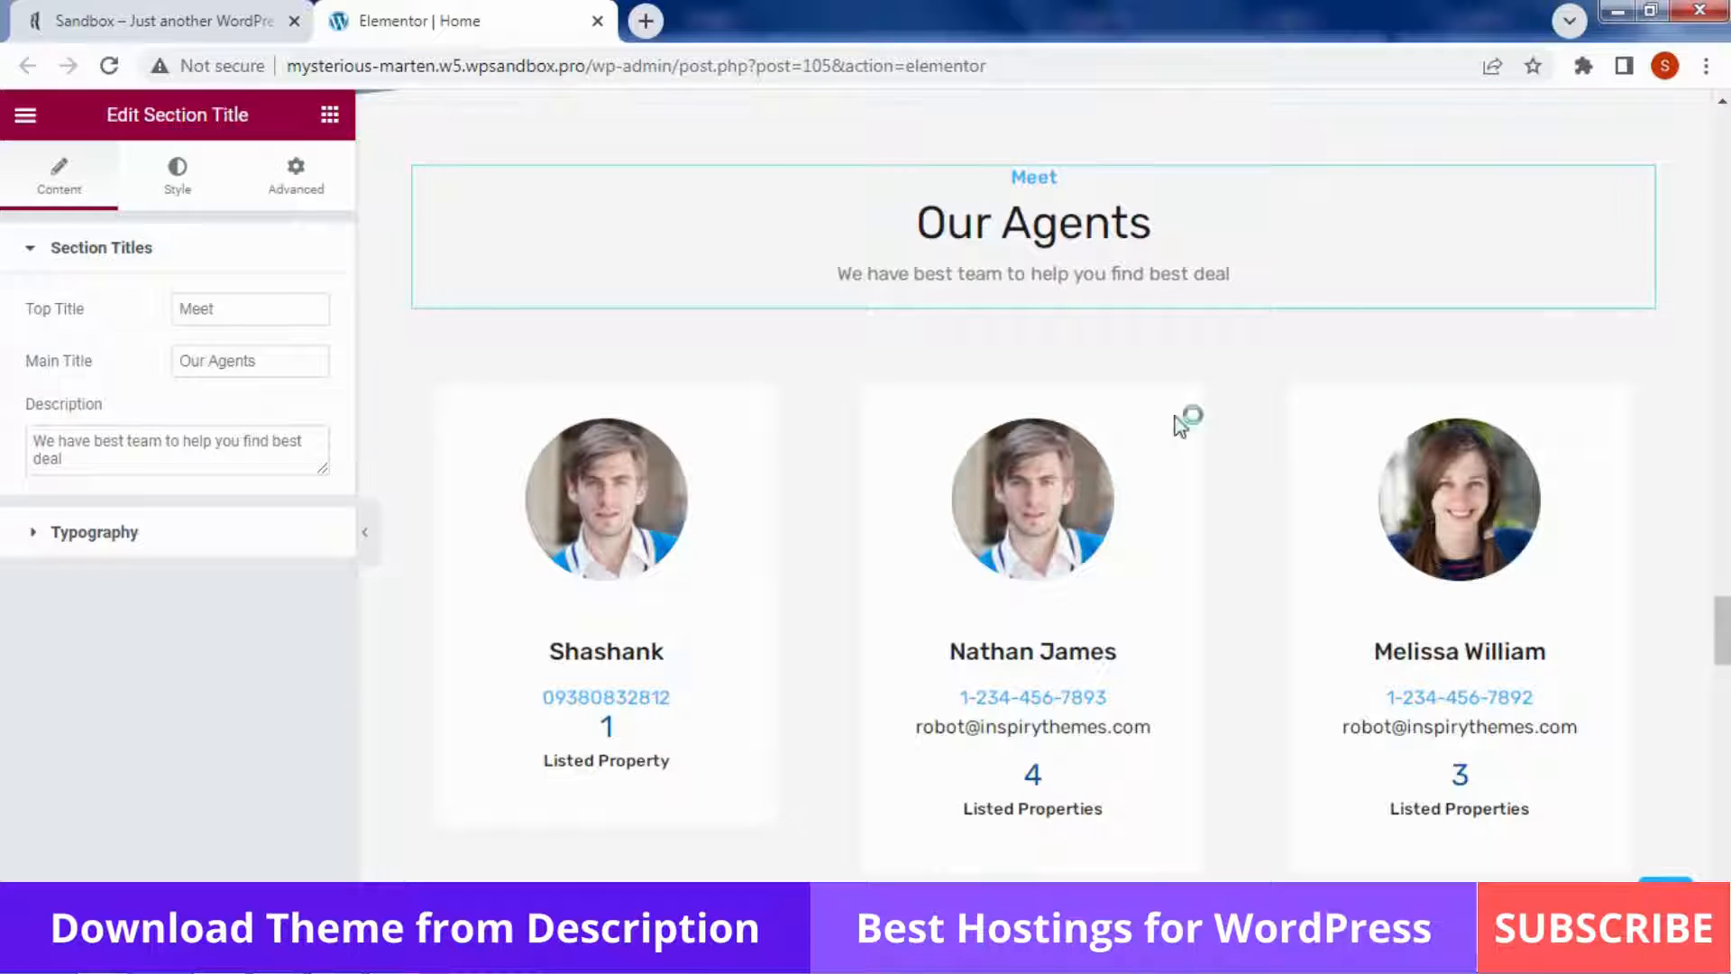
left_click(1369, 538)
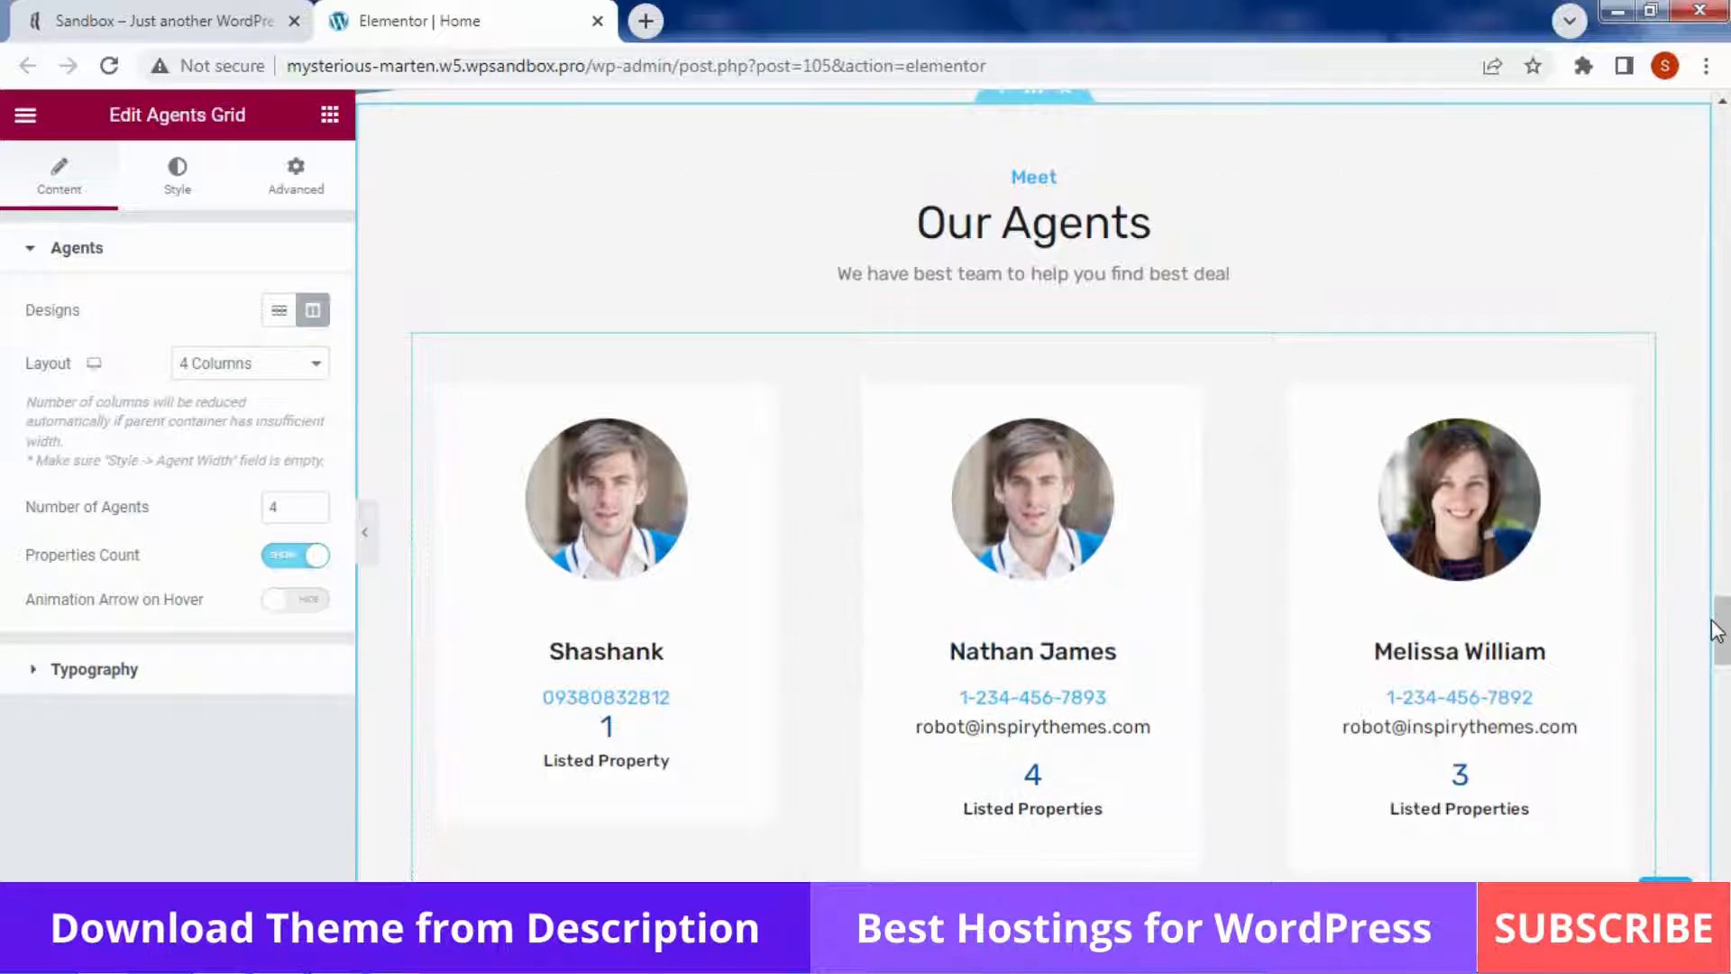
left_click_drag(1715, 629, 1717, 744)
left_click(223, 372)
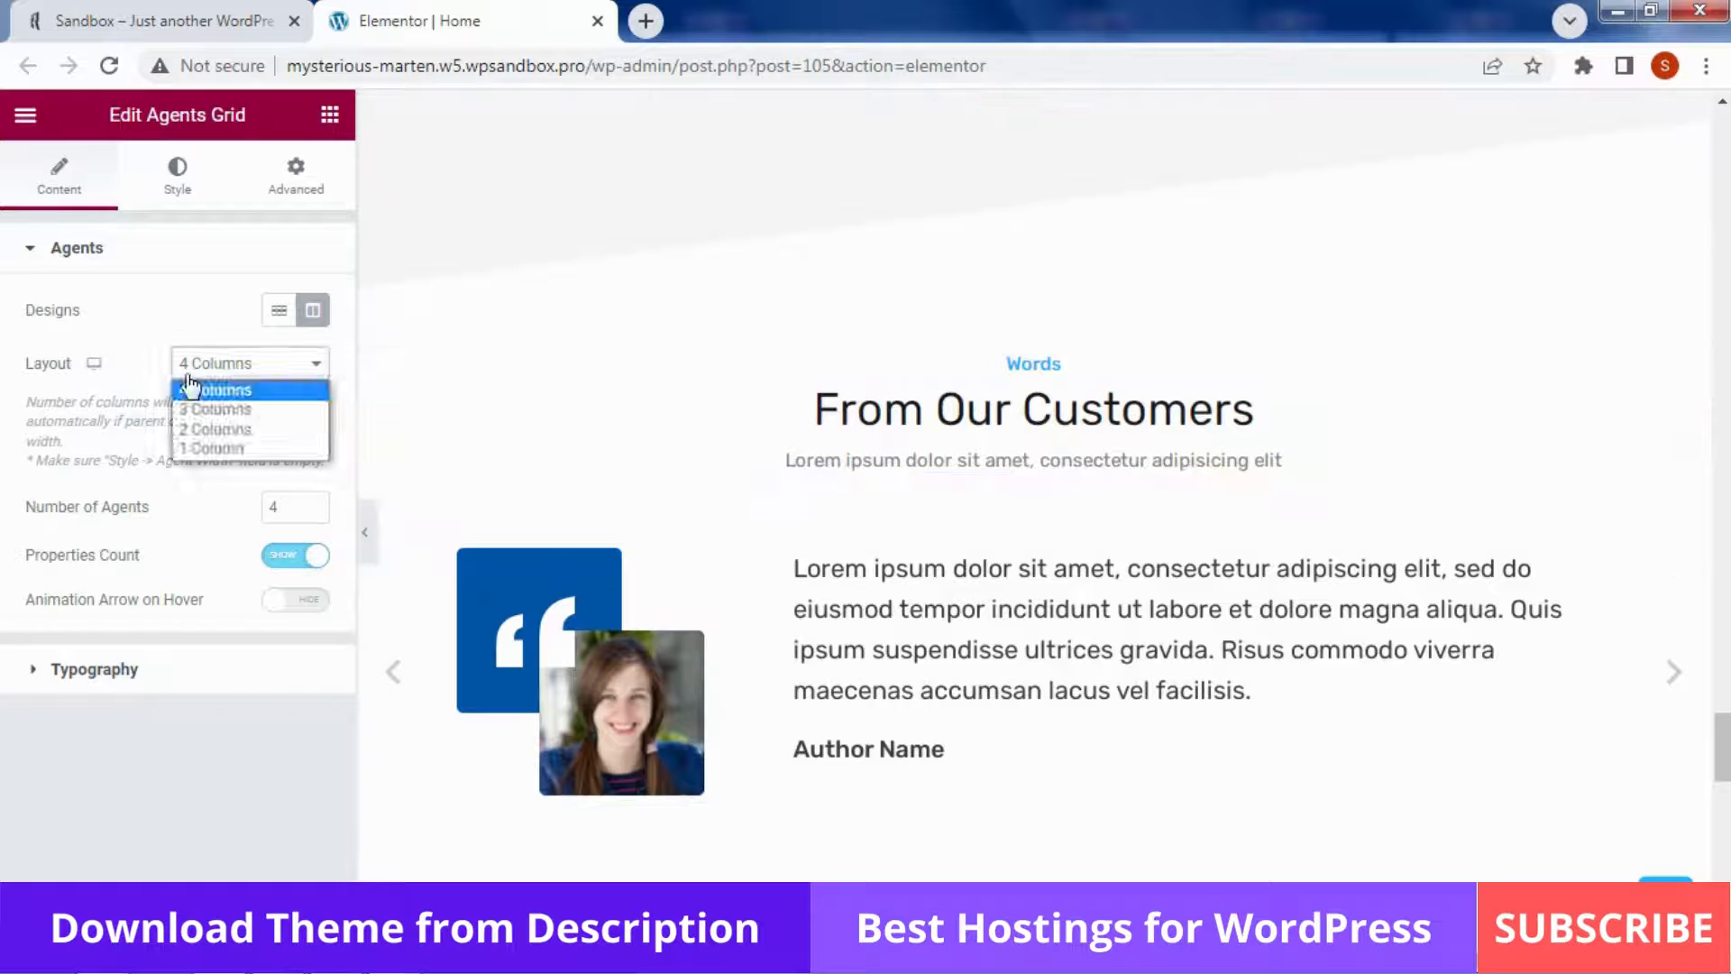
left_click(216, 386)
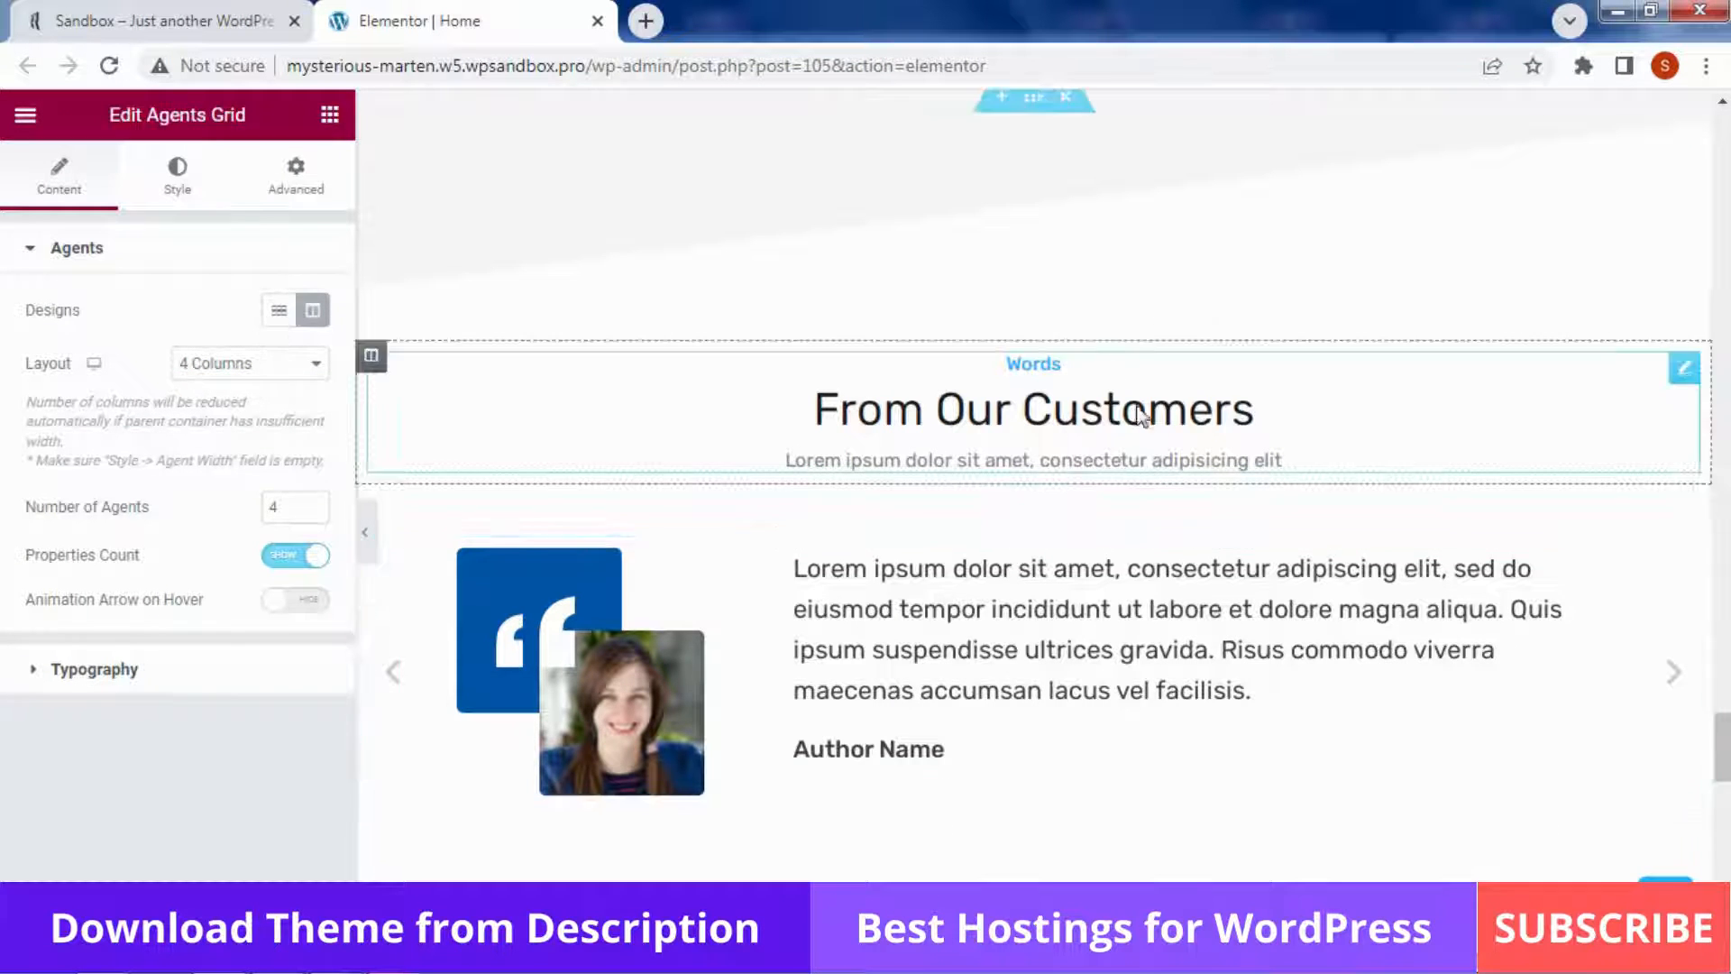
Open the testimonial slider below From Our Customers and expand Add Testimonials to show two authors
left_click(1109, 370)
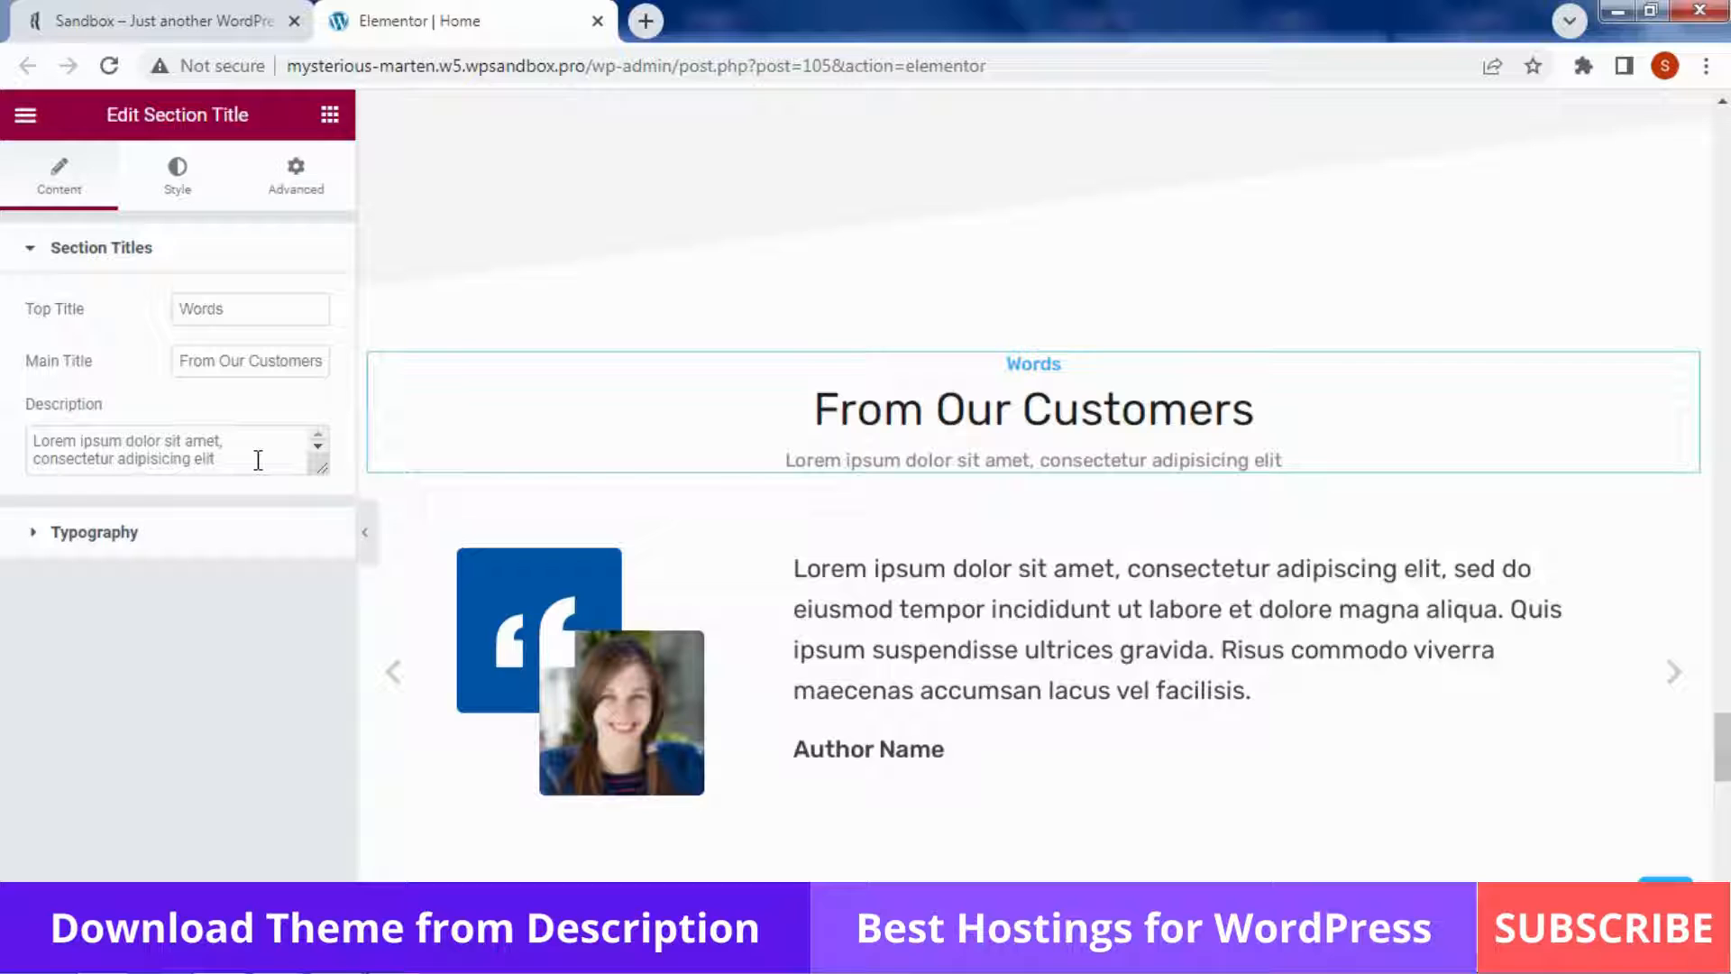
scroll(1138, 568, "down", 1)
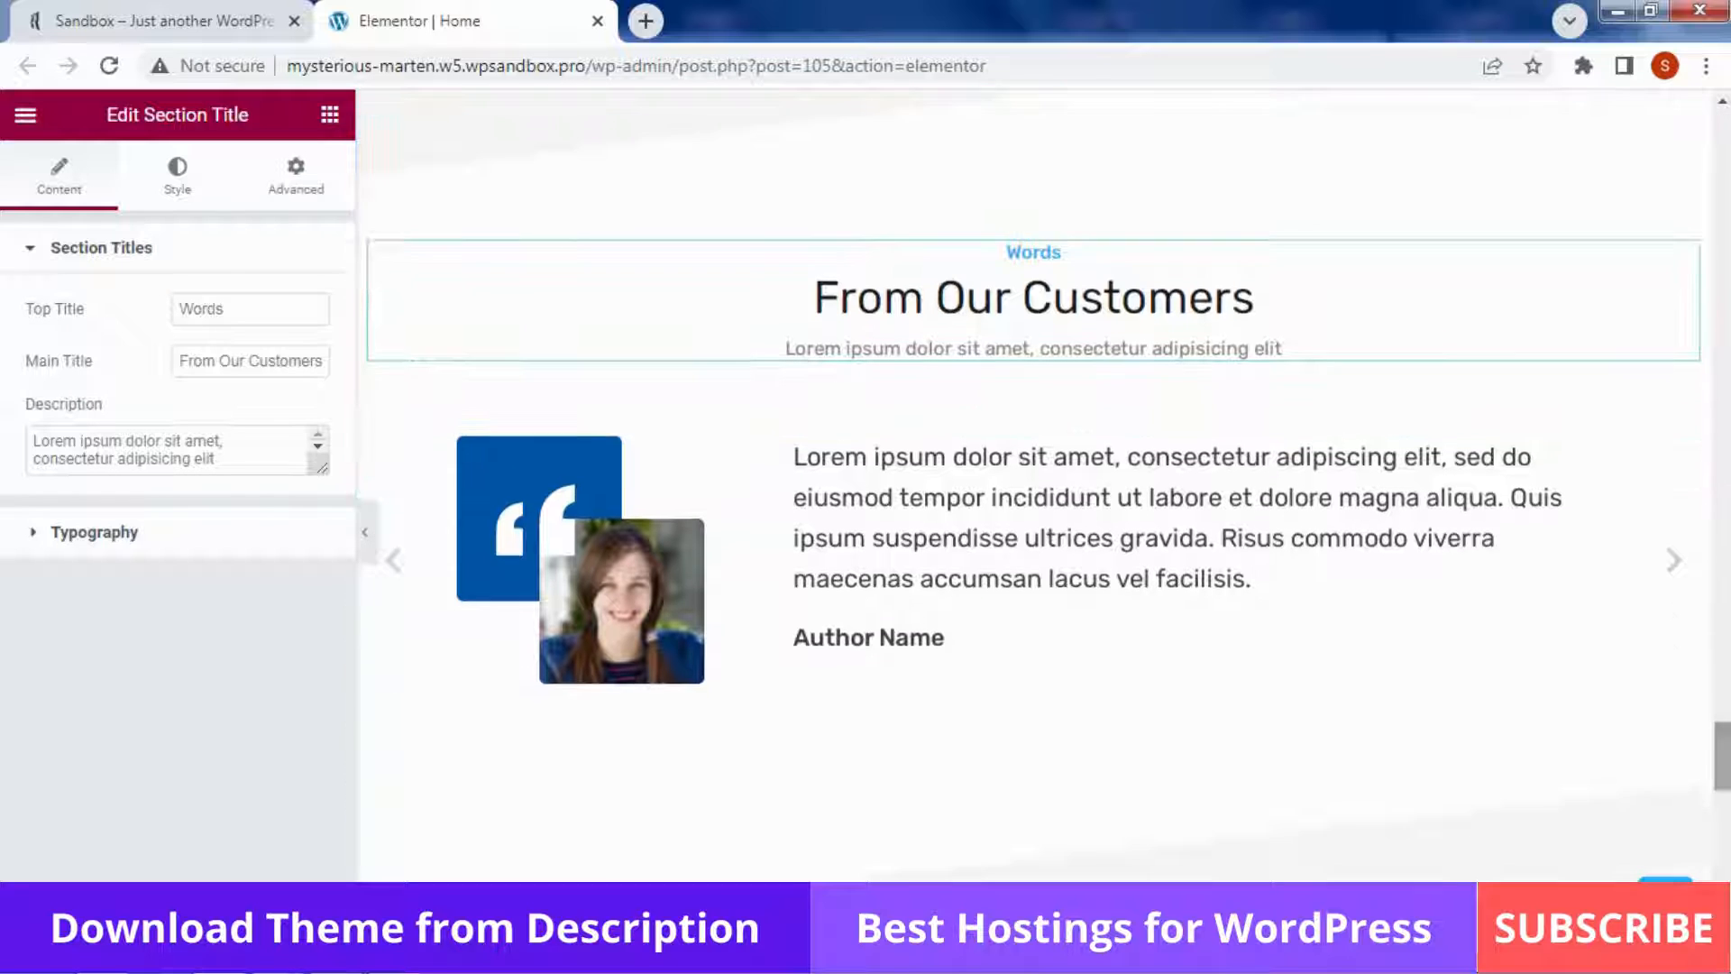
left_click(1138, 568)
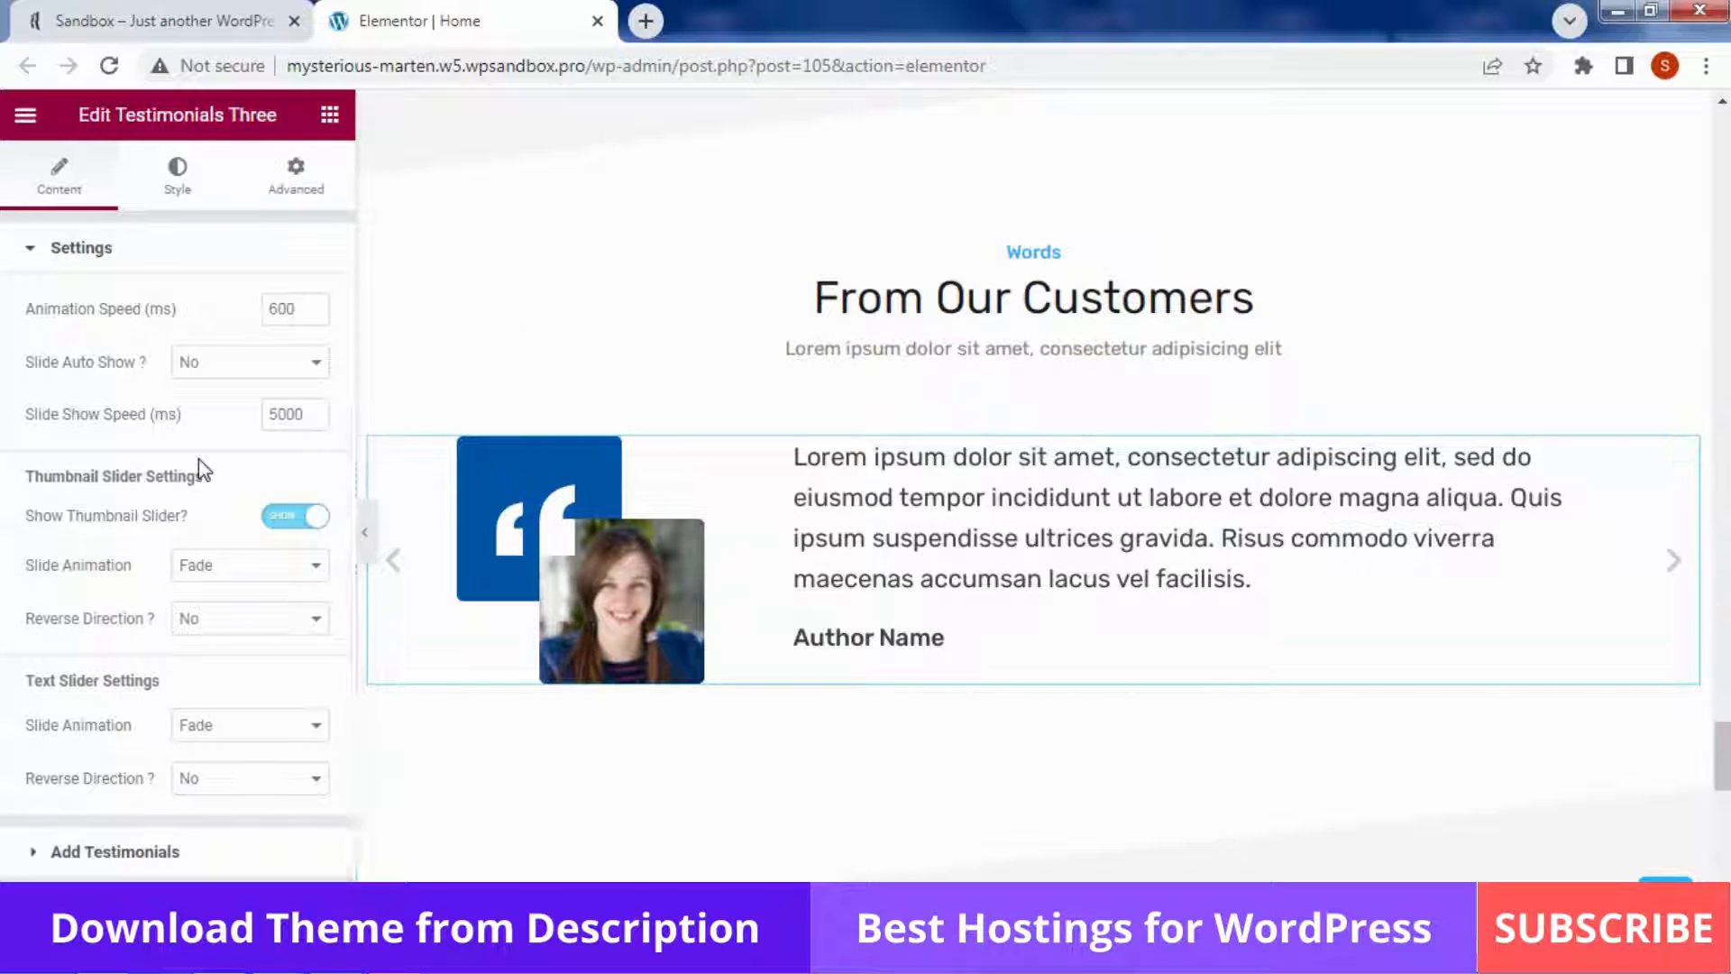
scroll(204, 470, "down", 1)
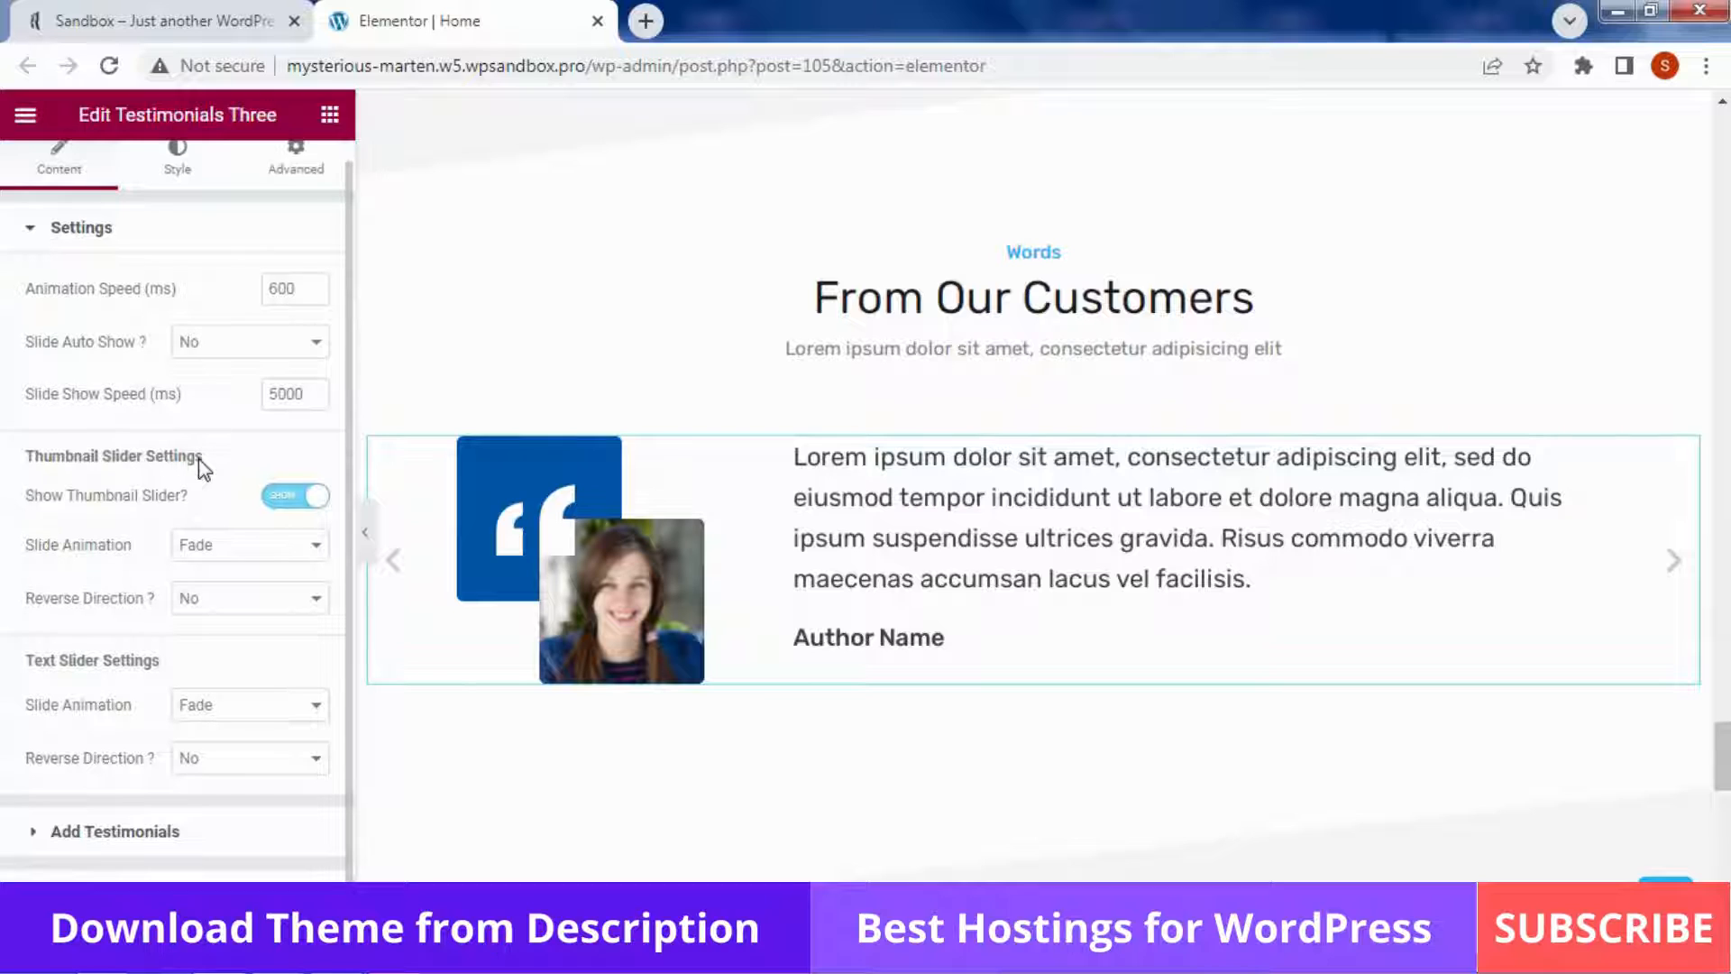
left_click(56, 830)
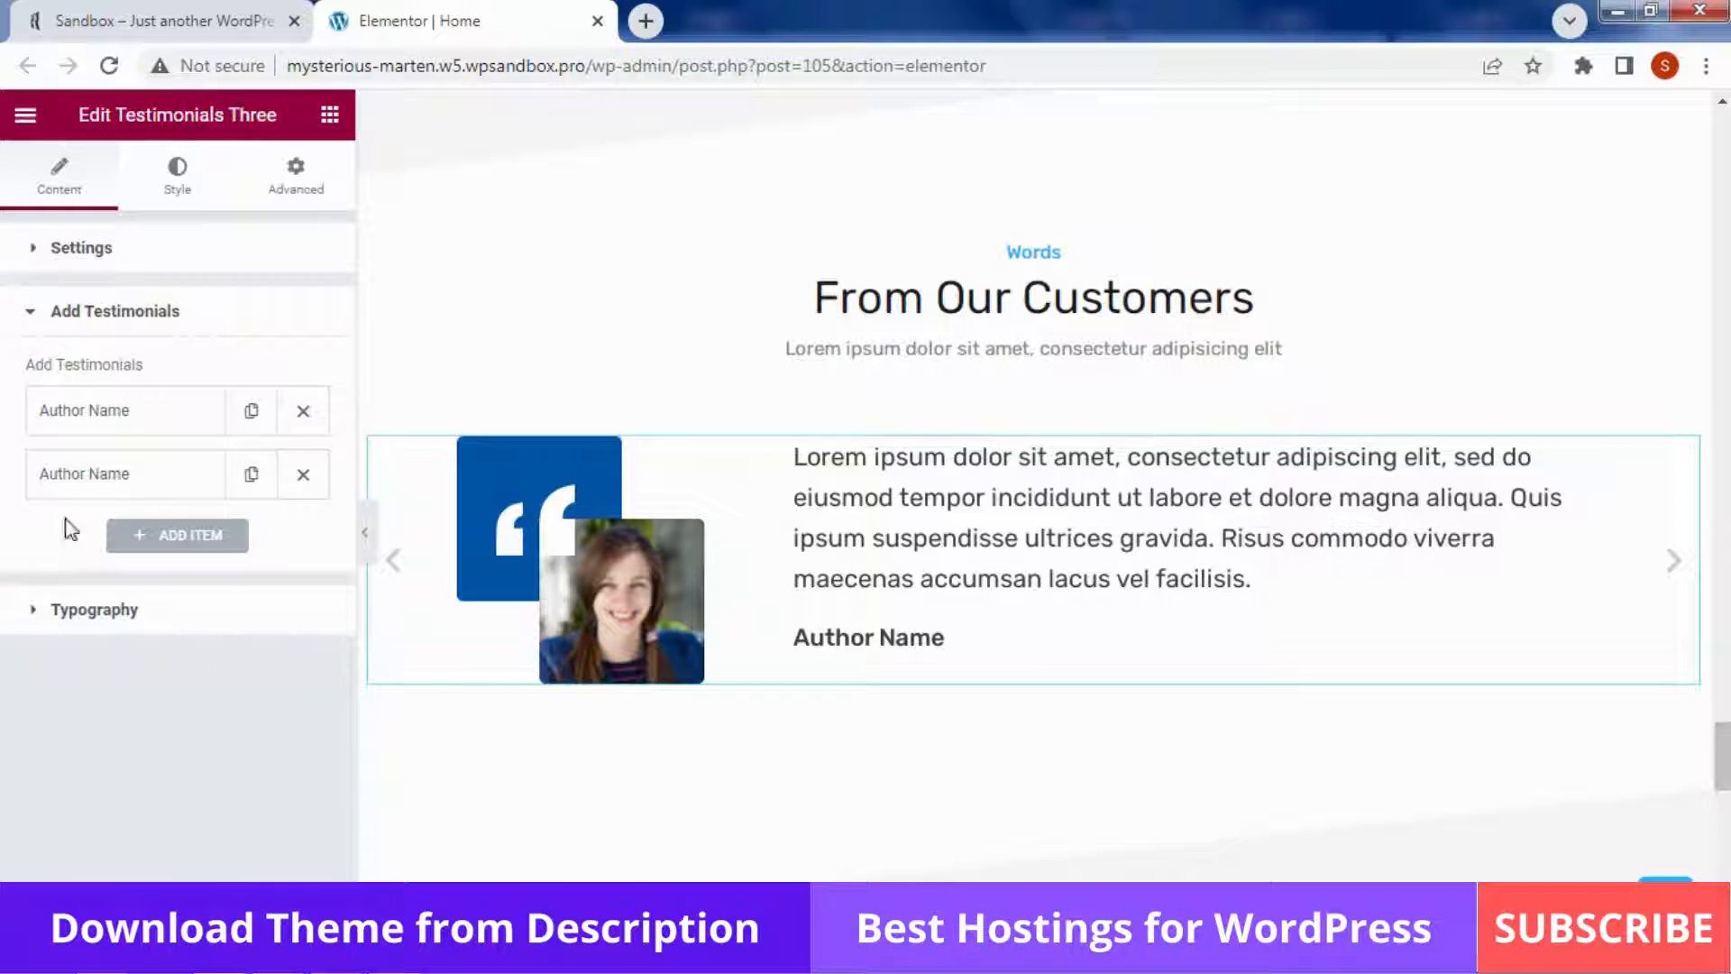
Enter 'Web developer' as the first testimonial author's designation
left_click(120, 424)
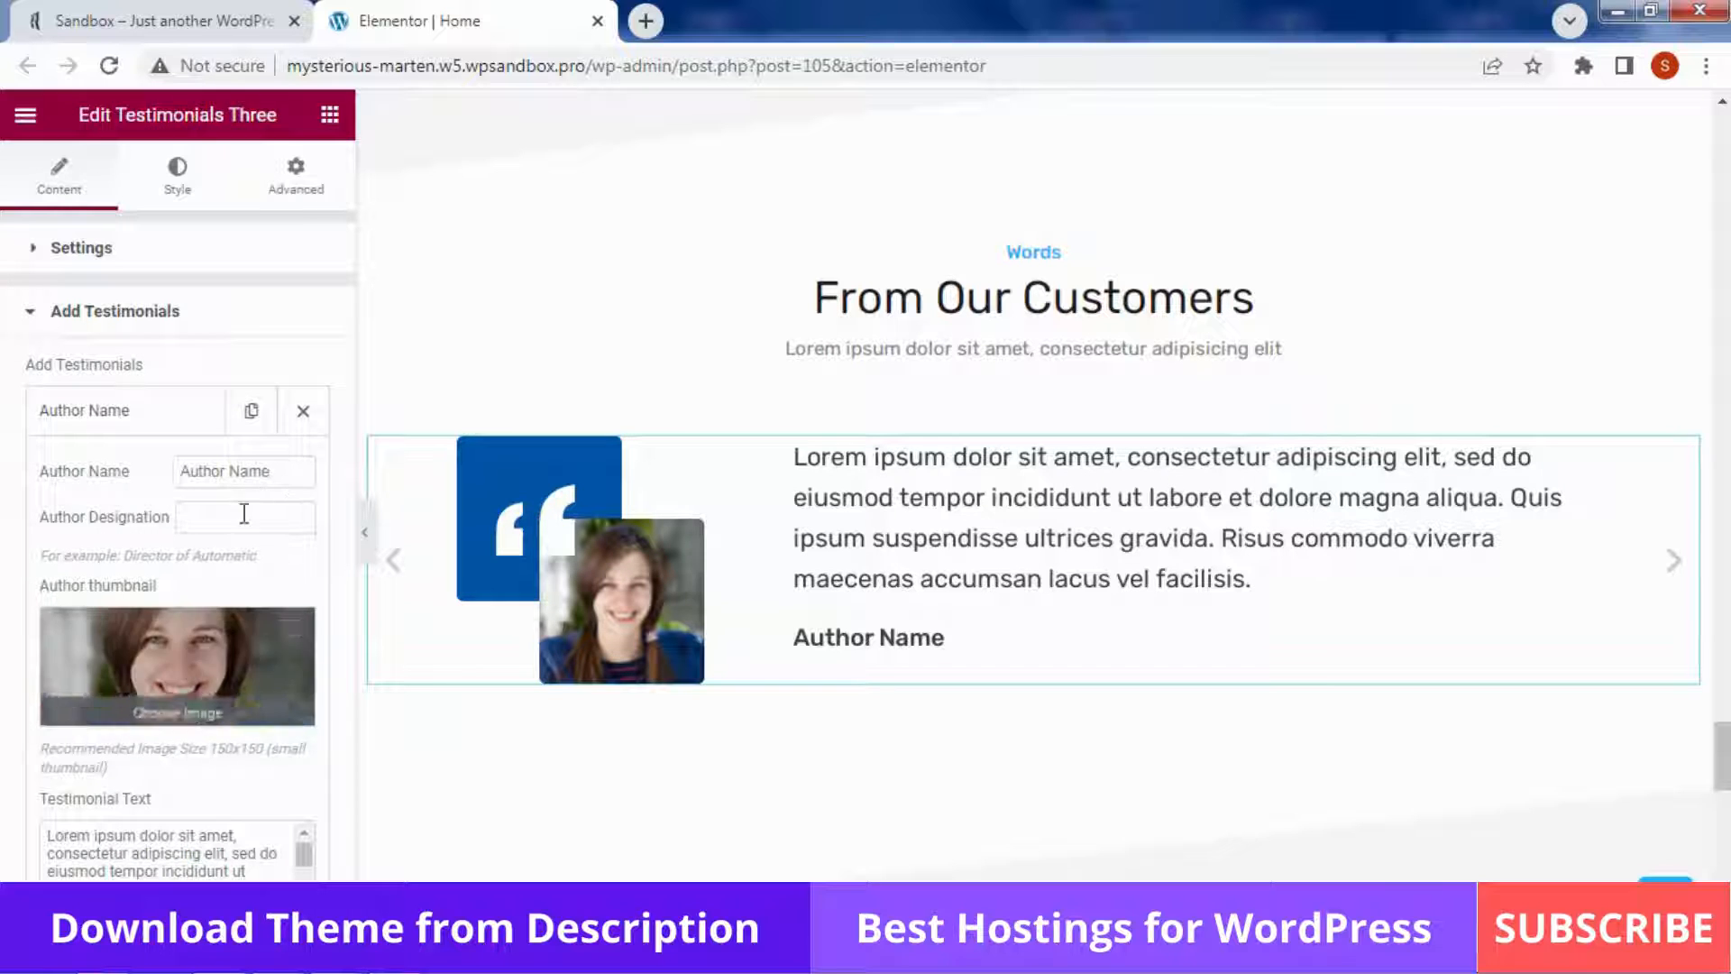
left_click(212, 523)
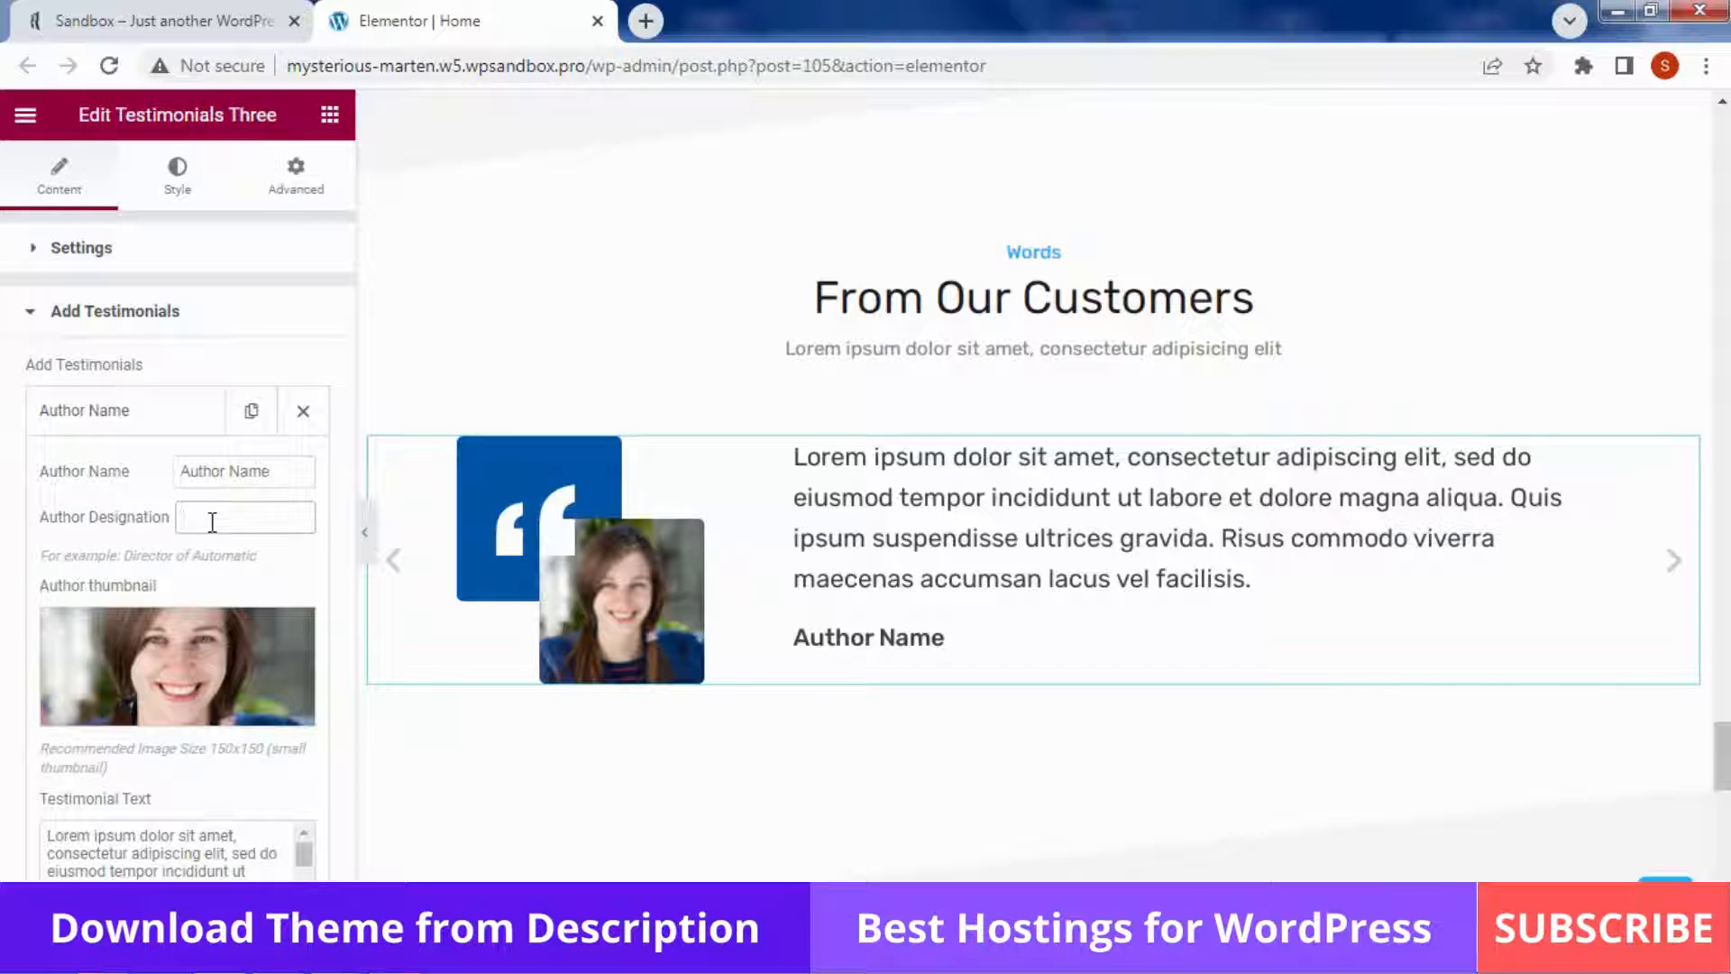
type("Web developer")
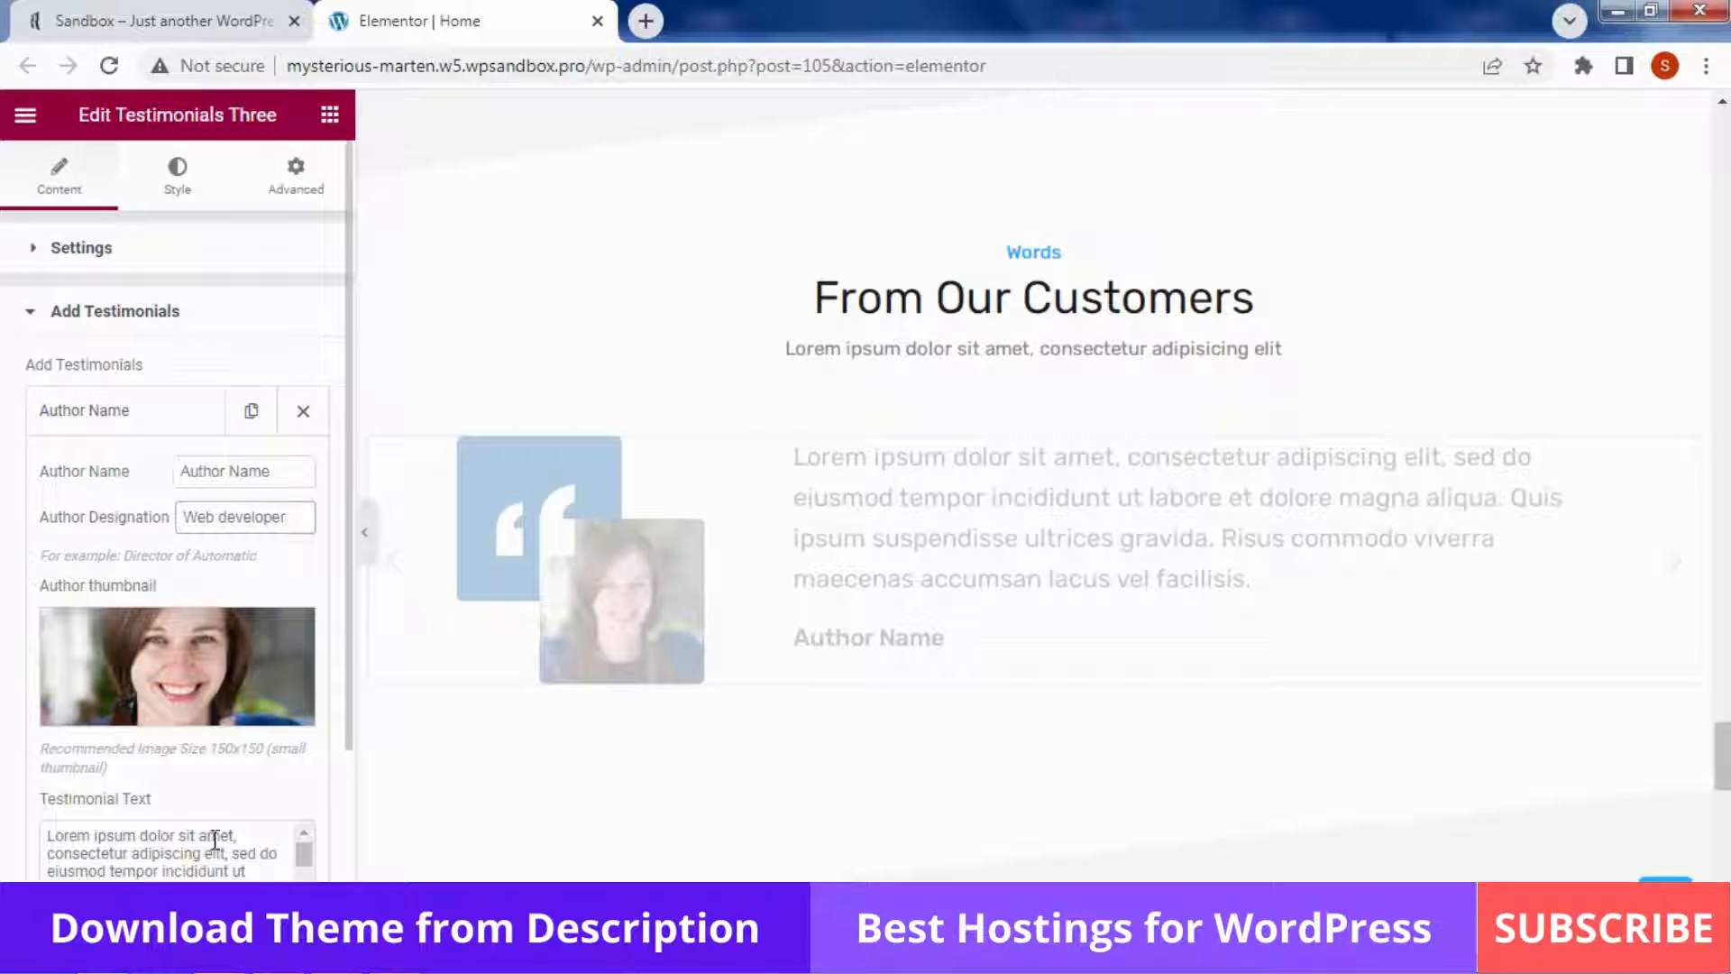
scroll(221, 814, "down", 3)
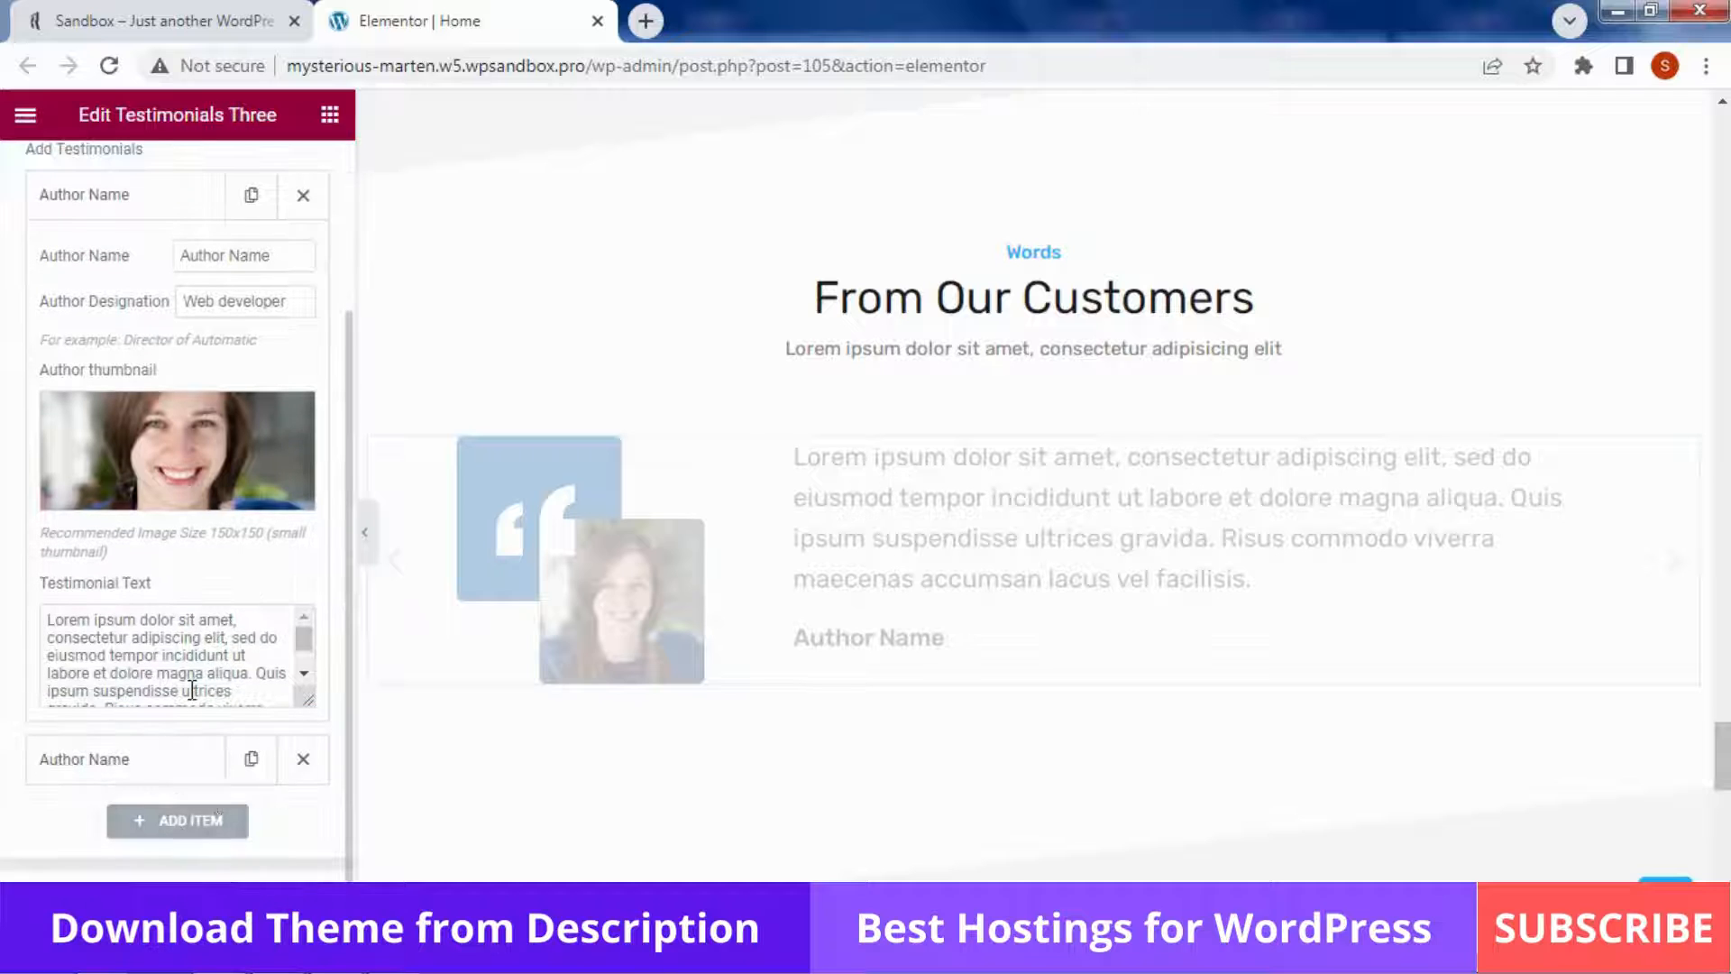
Expand the second testimonial item and preview it in the slider
left_click(161, 777)
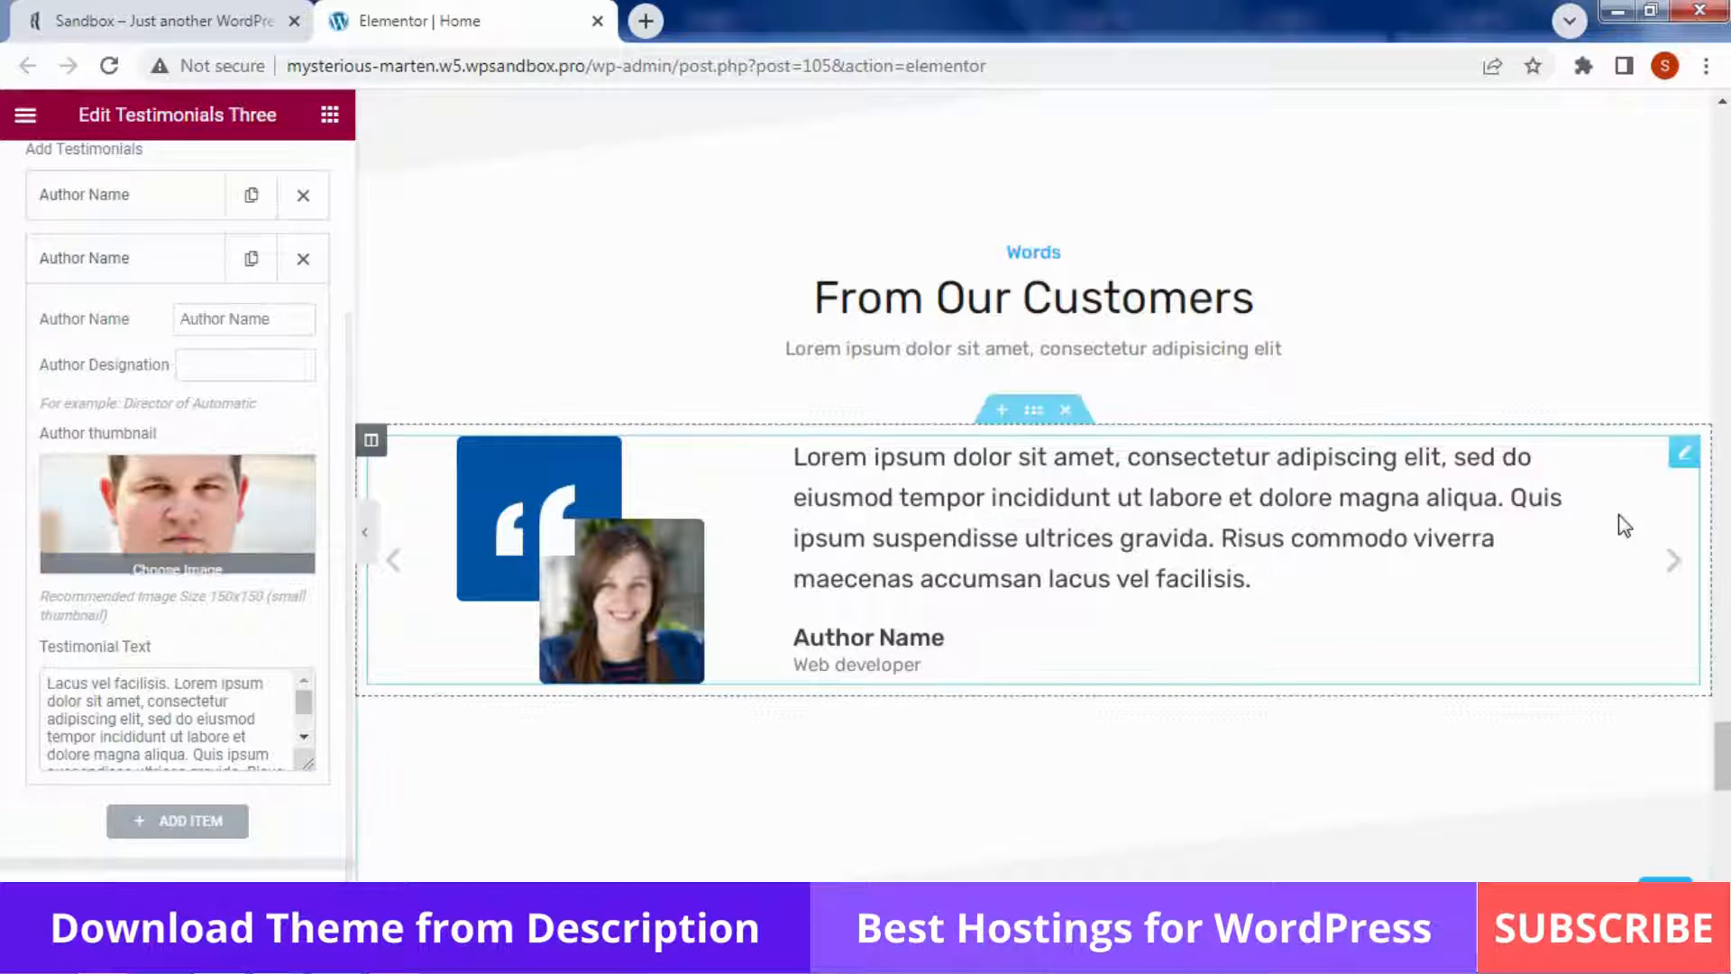
left_click(1681, 566)
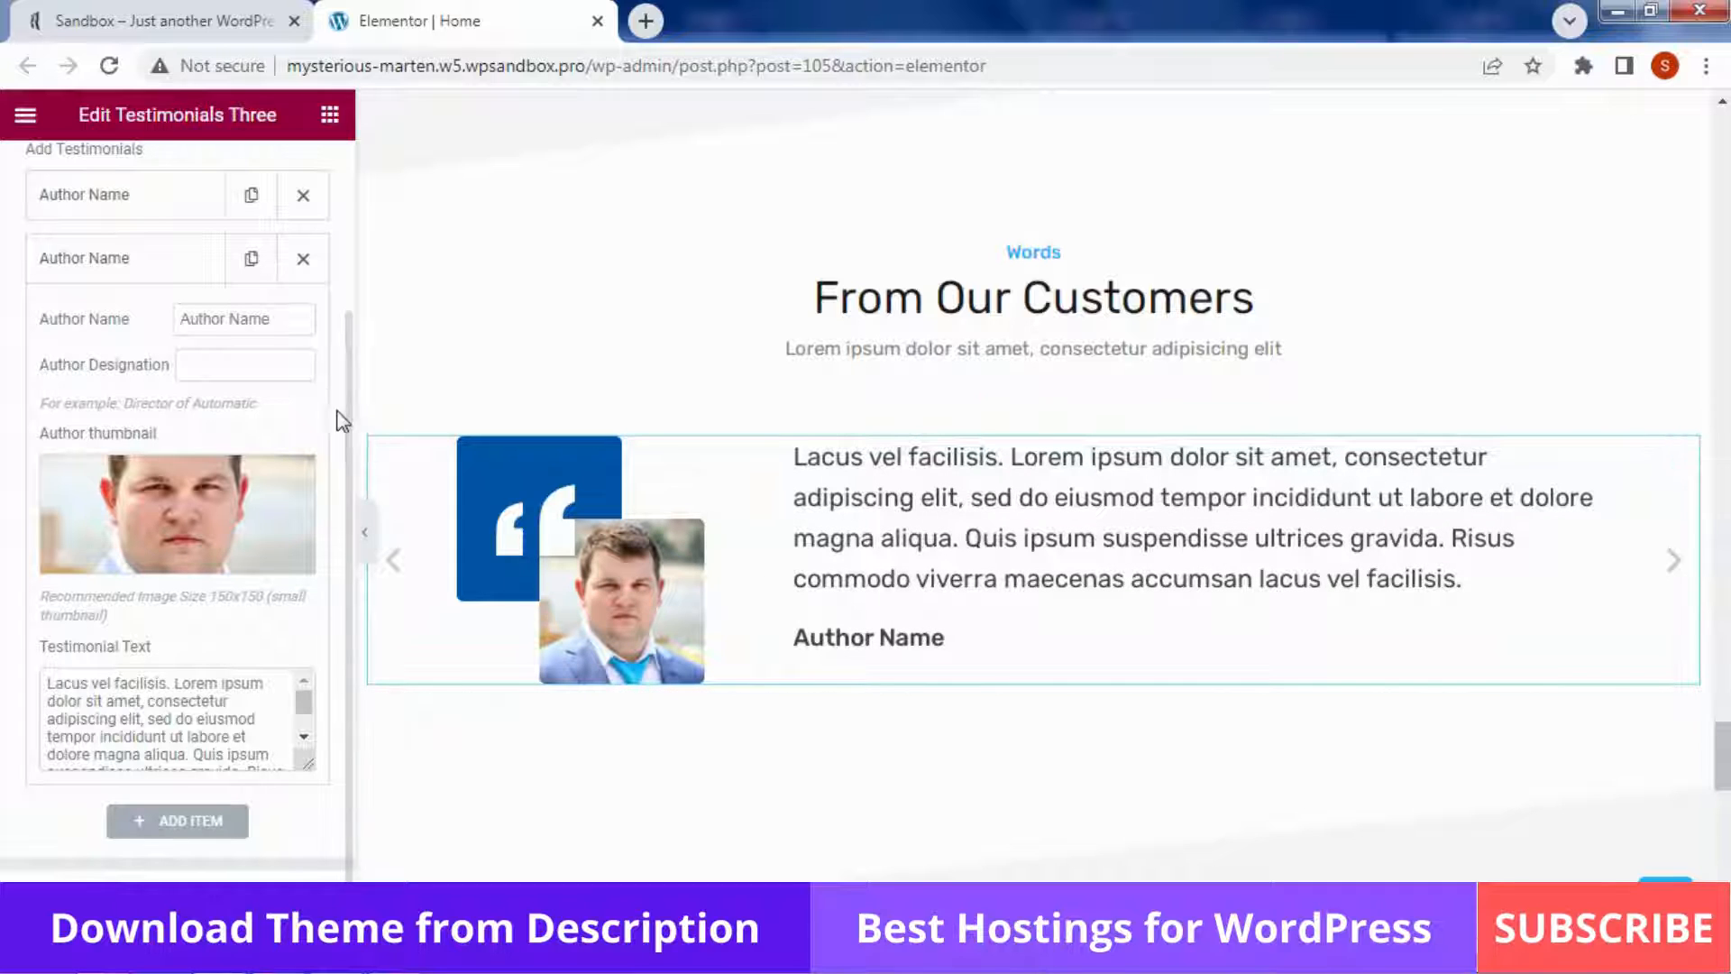
scroll(312, 400, "up", 1)
scroll(312, 400, "up", 3)
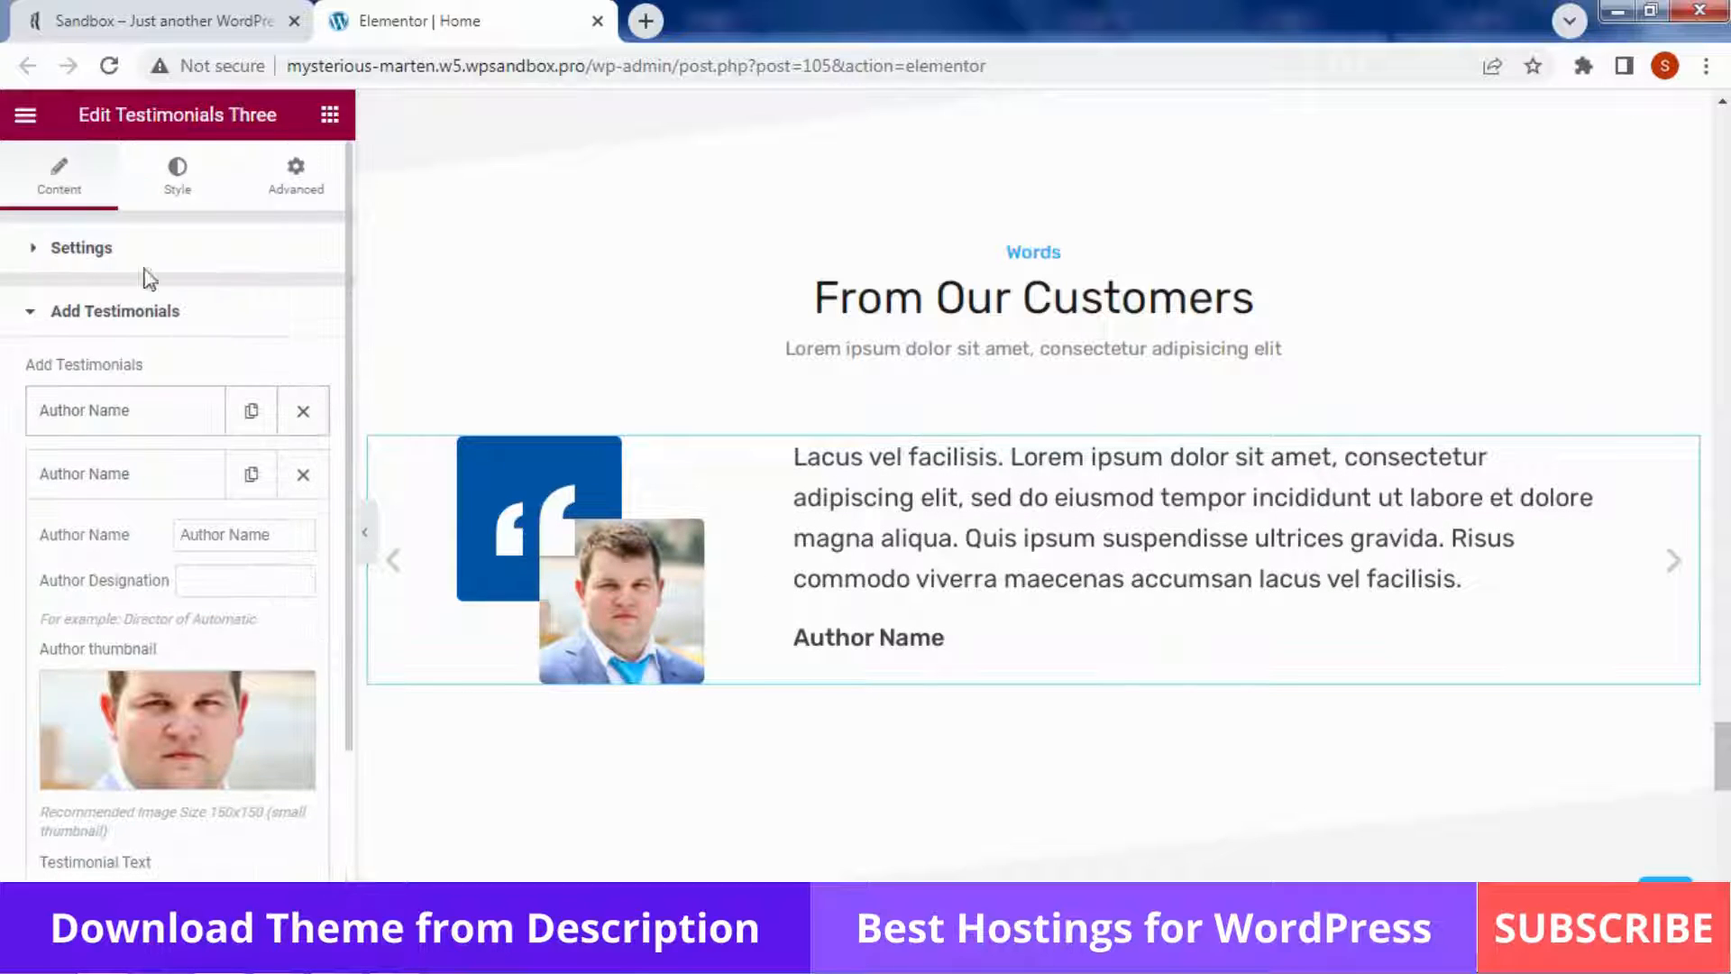
Review the slider settings (speed 600, slide show 5000) and keep the text slide animation on Fade
left_click(51, 242)
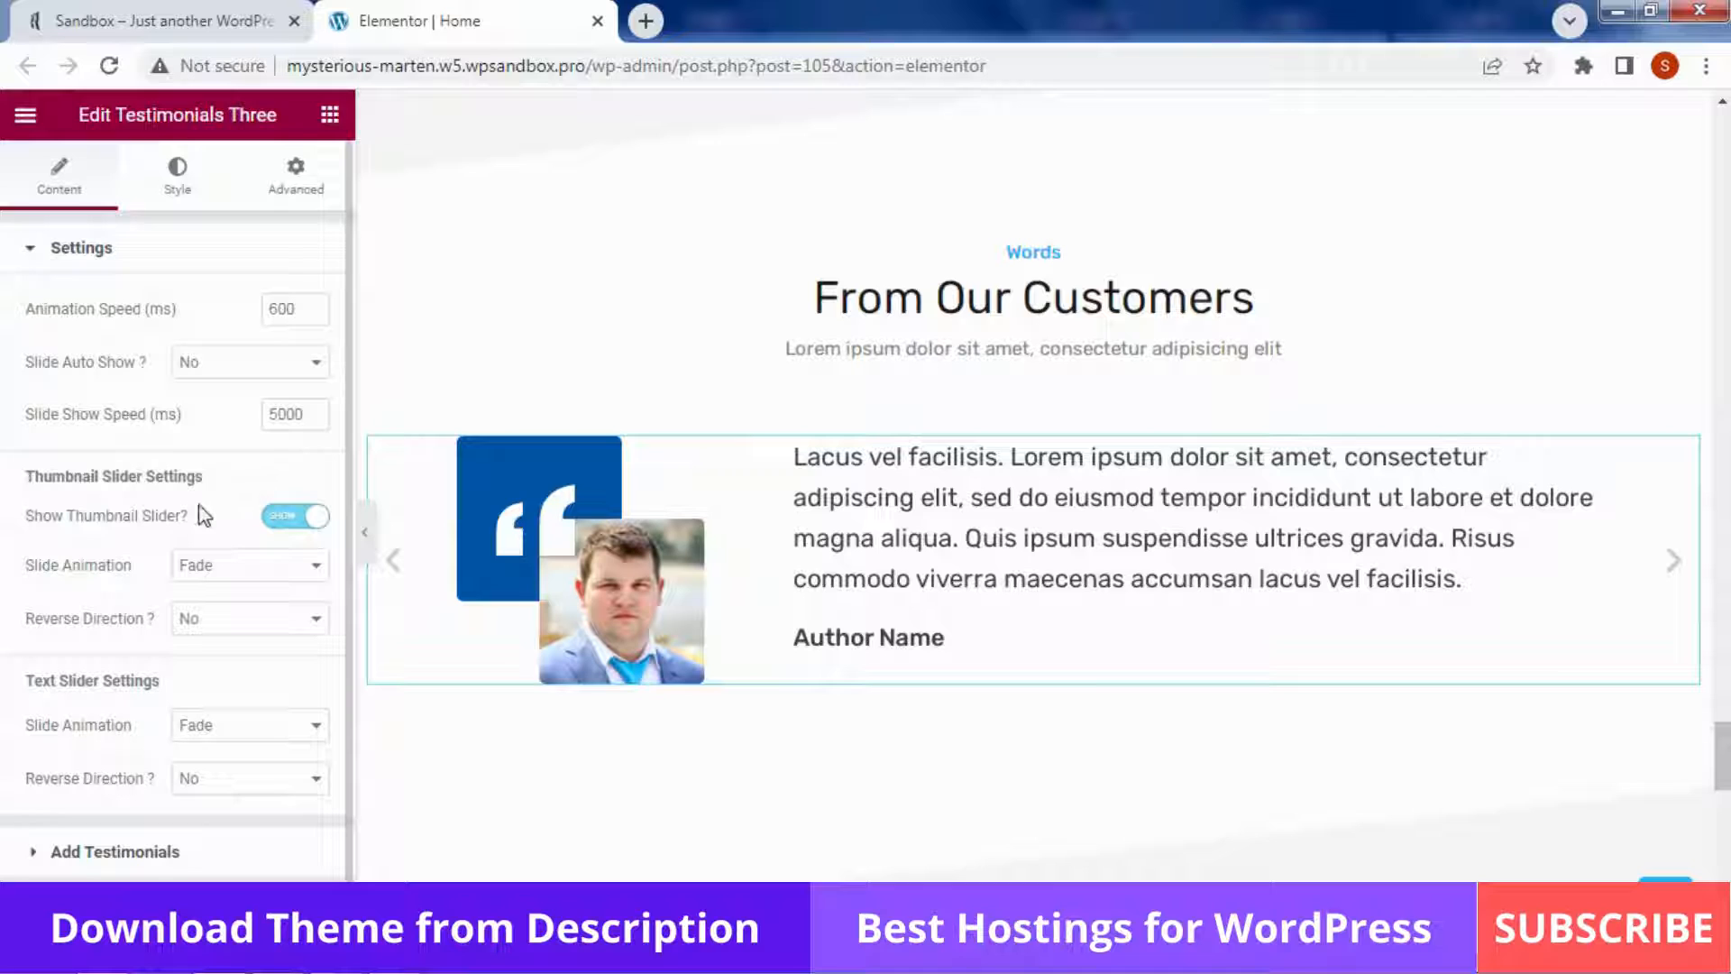
scroll(200, 505, "down", 1)
scroll(199, 505, "up", 1)
scroll(213, 613, "down", 1)
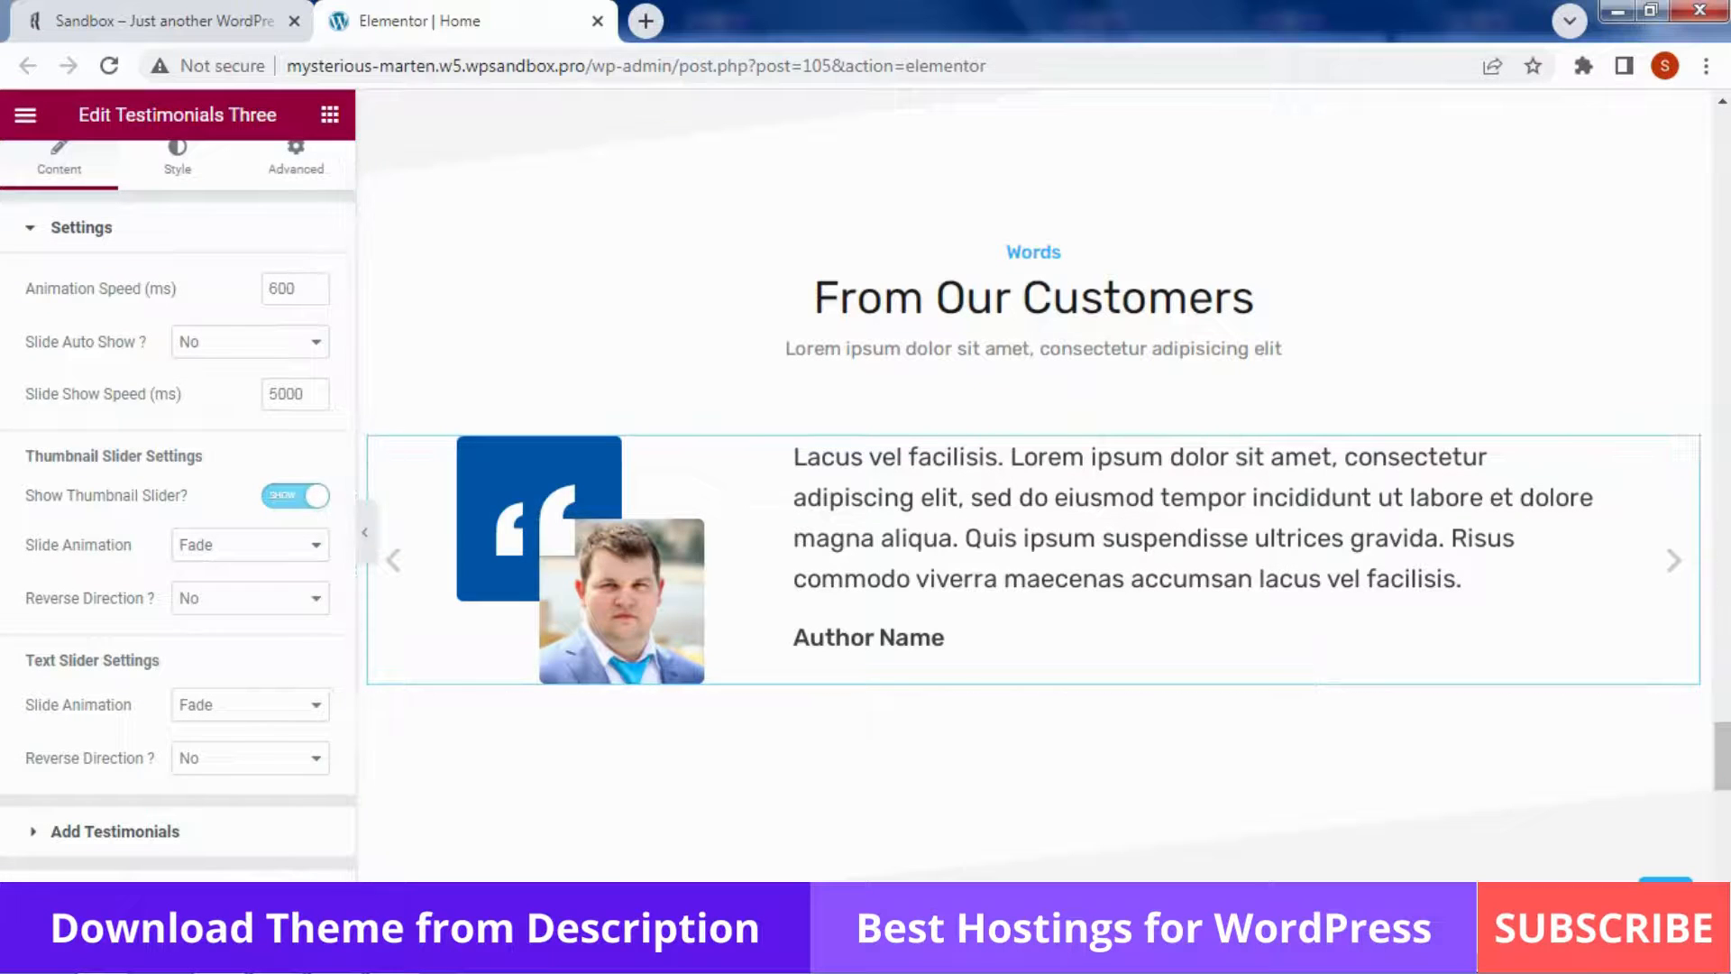
left_click(240, 707)
left_click(177, 715)
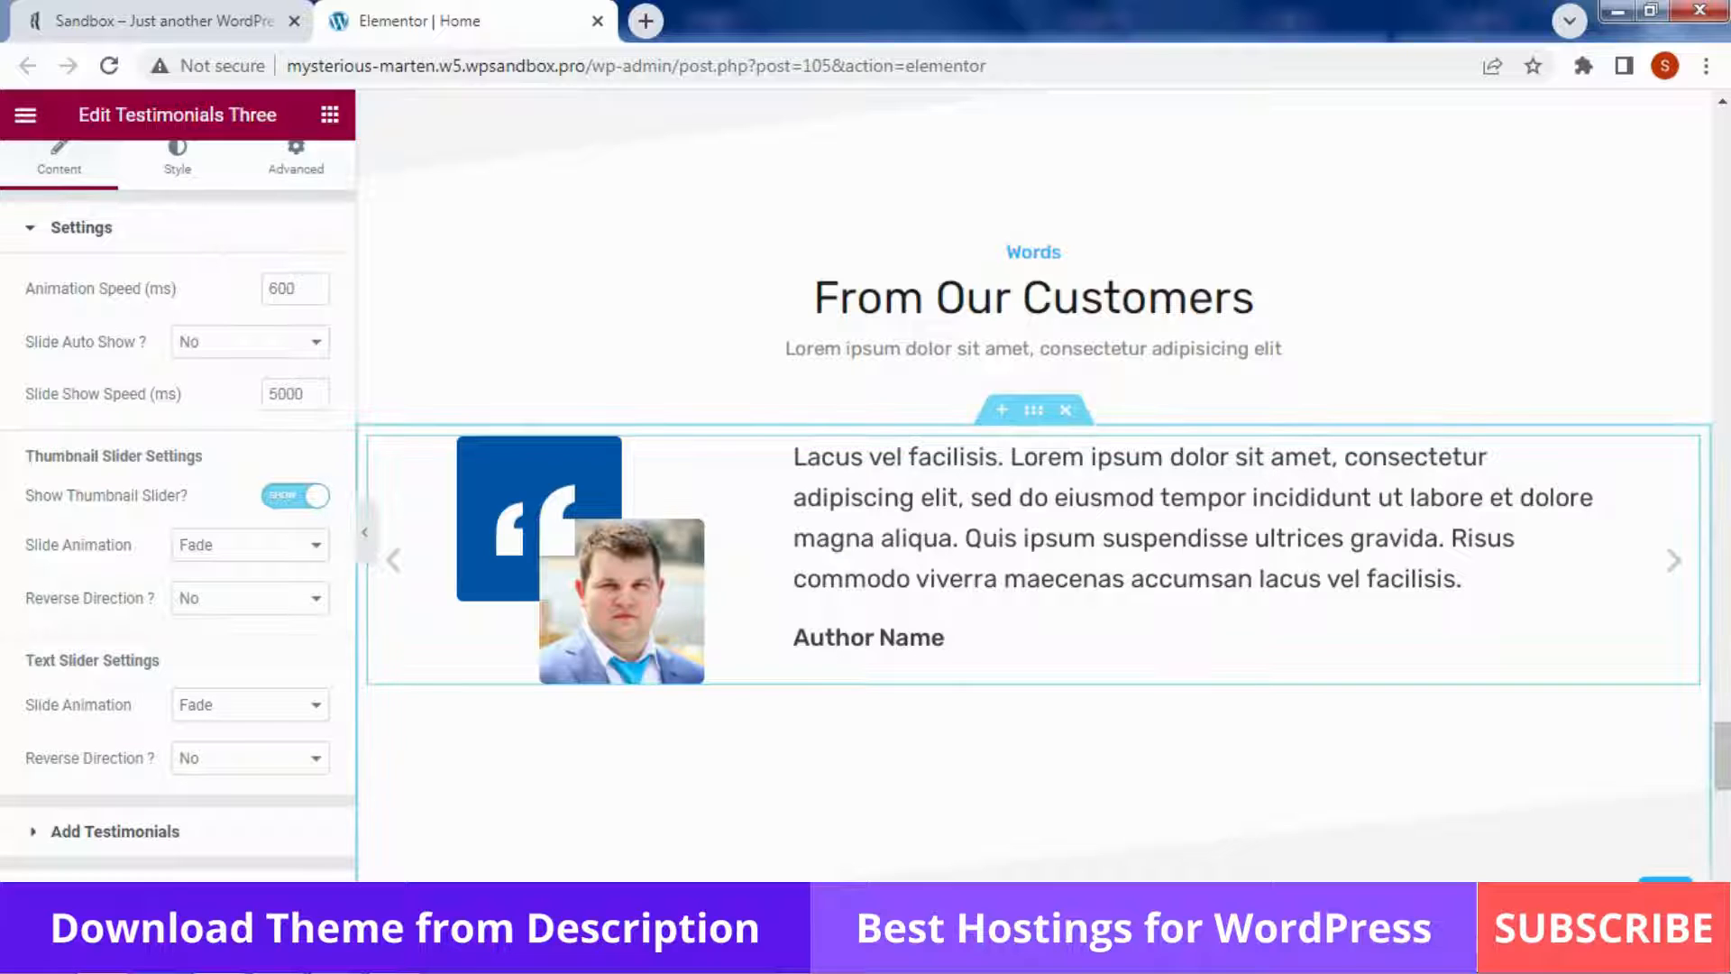
scroll(1182, 742, "down", 1)
scroll(1071, 439, "down", 6)
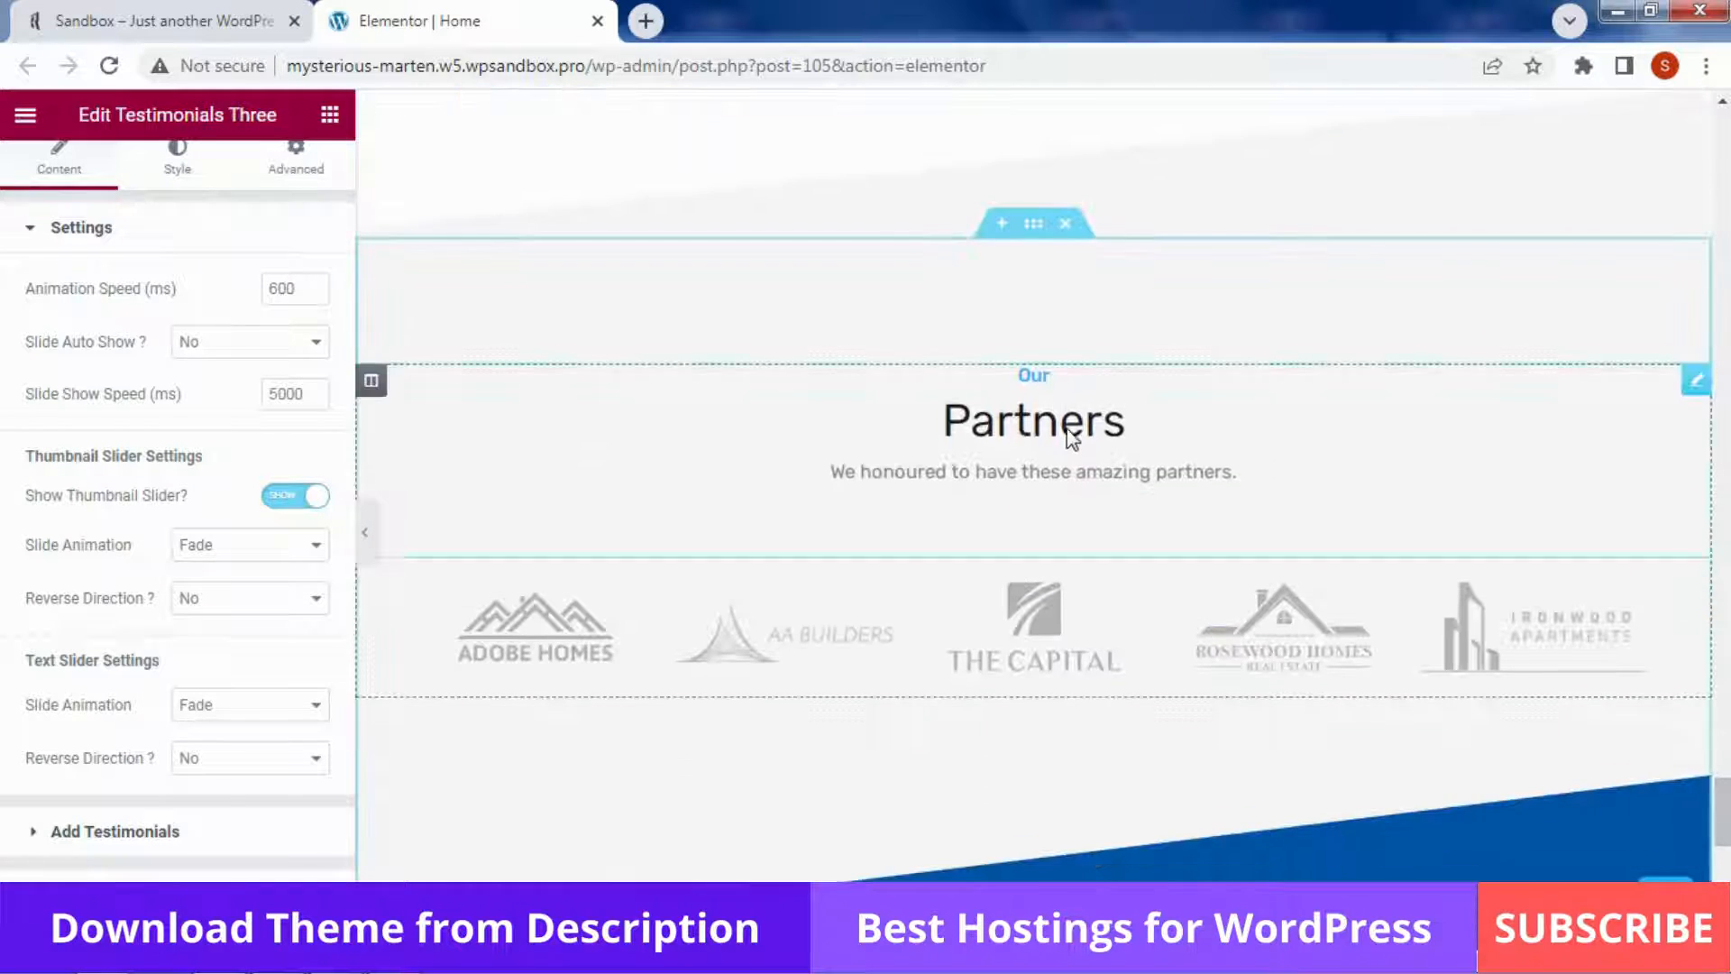
Check the partner logos widget, leaving Thumbnail Size at Partners Logo - 600x9999
left_click(1071, 439)
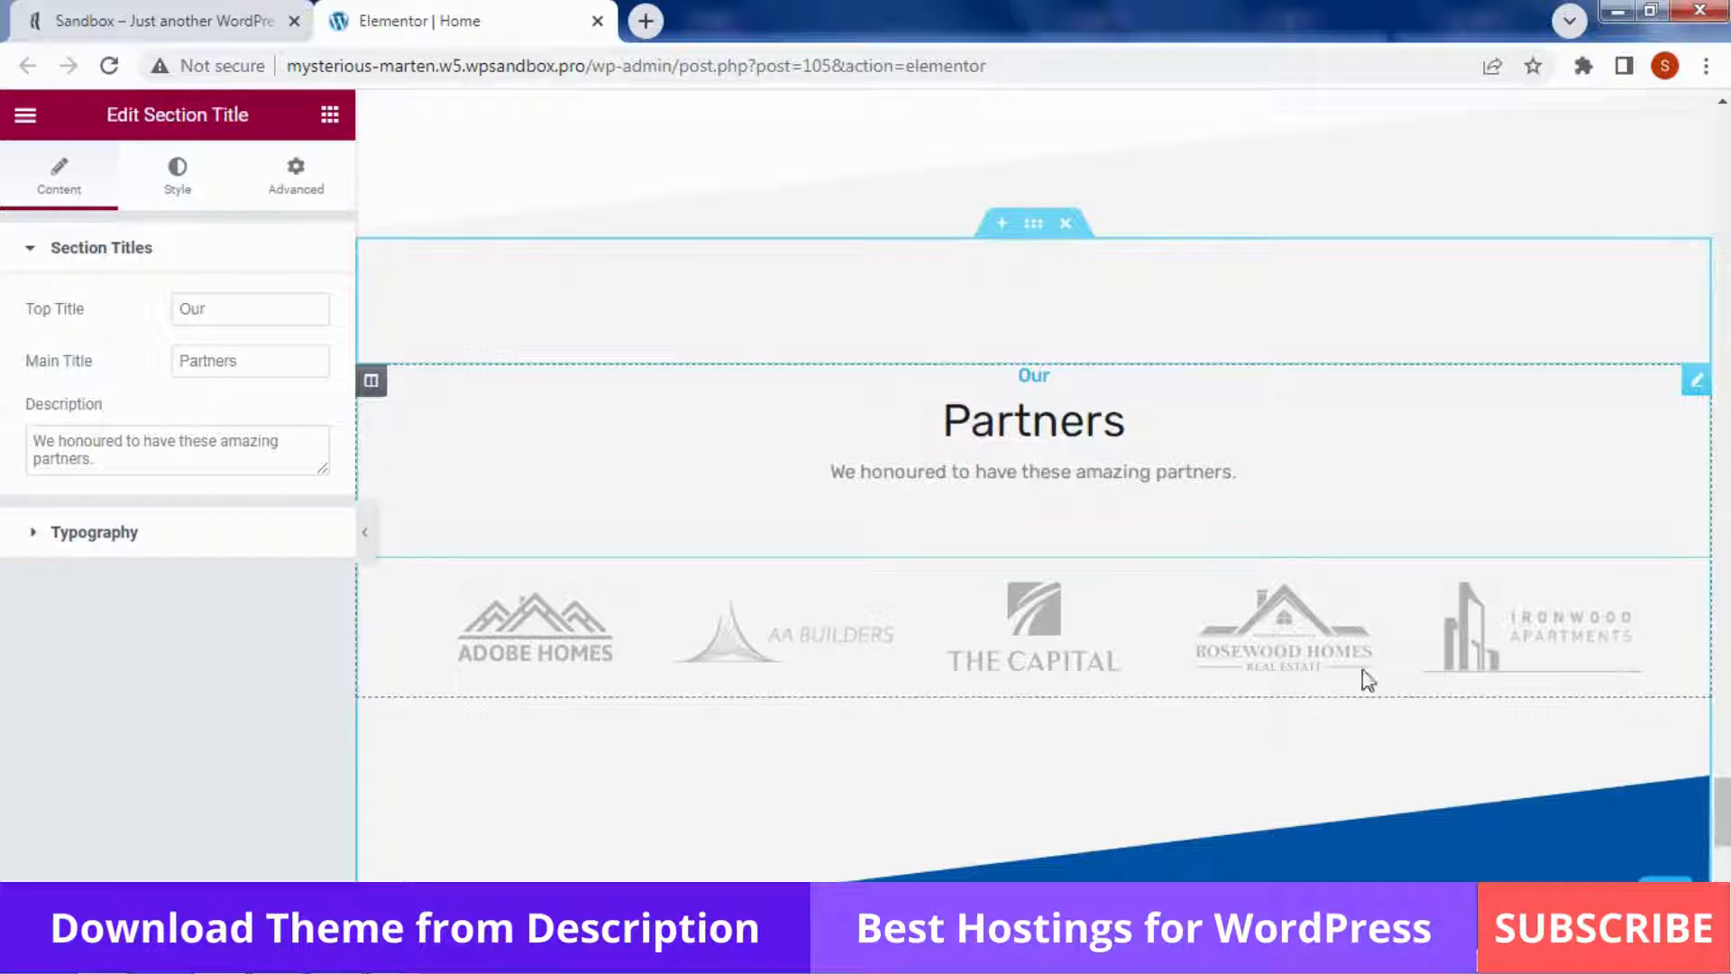
left_click(1298, 674)
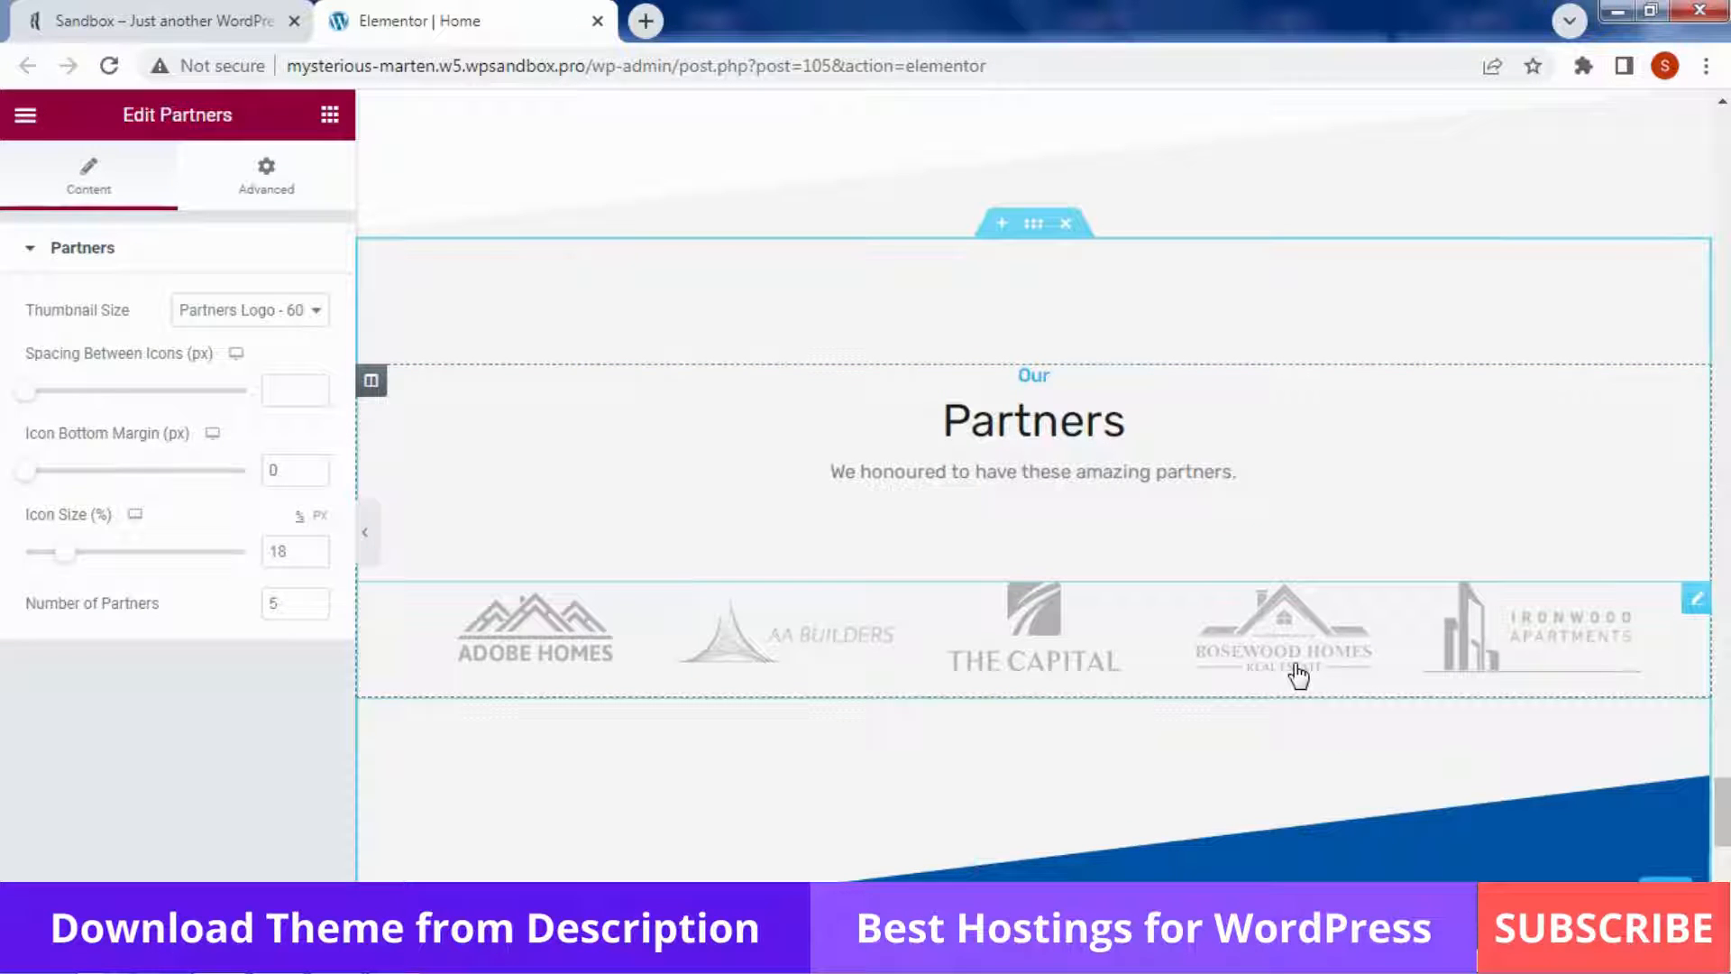
left_click(267, 311)
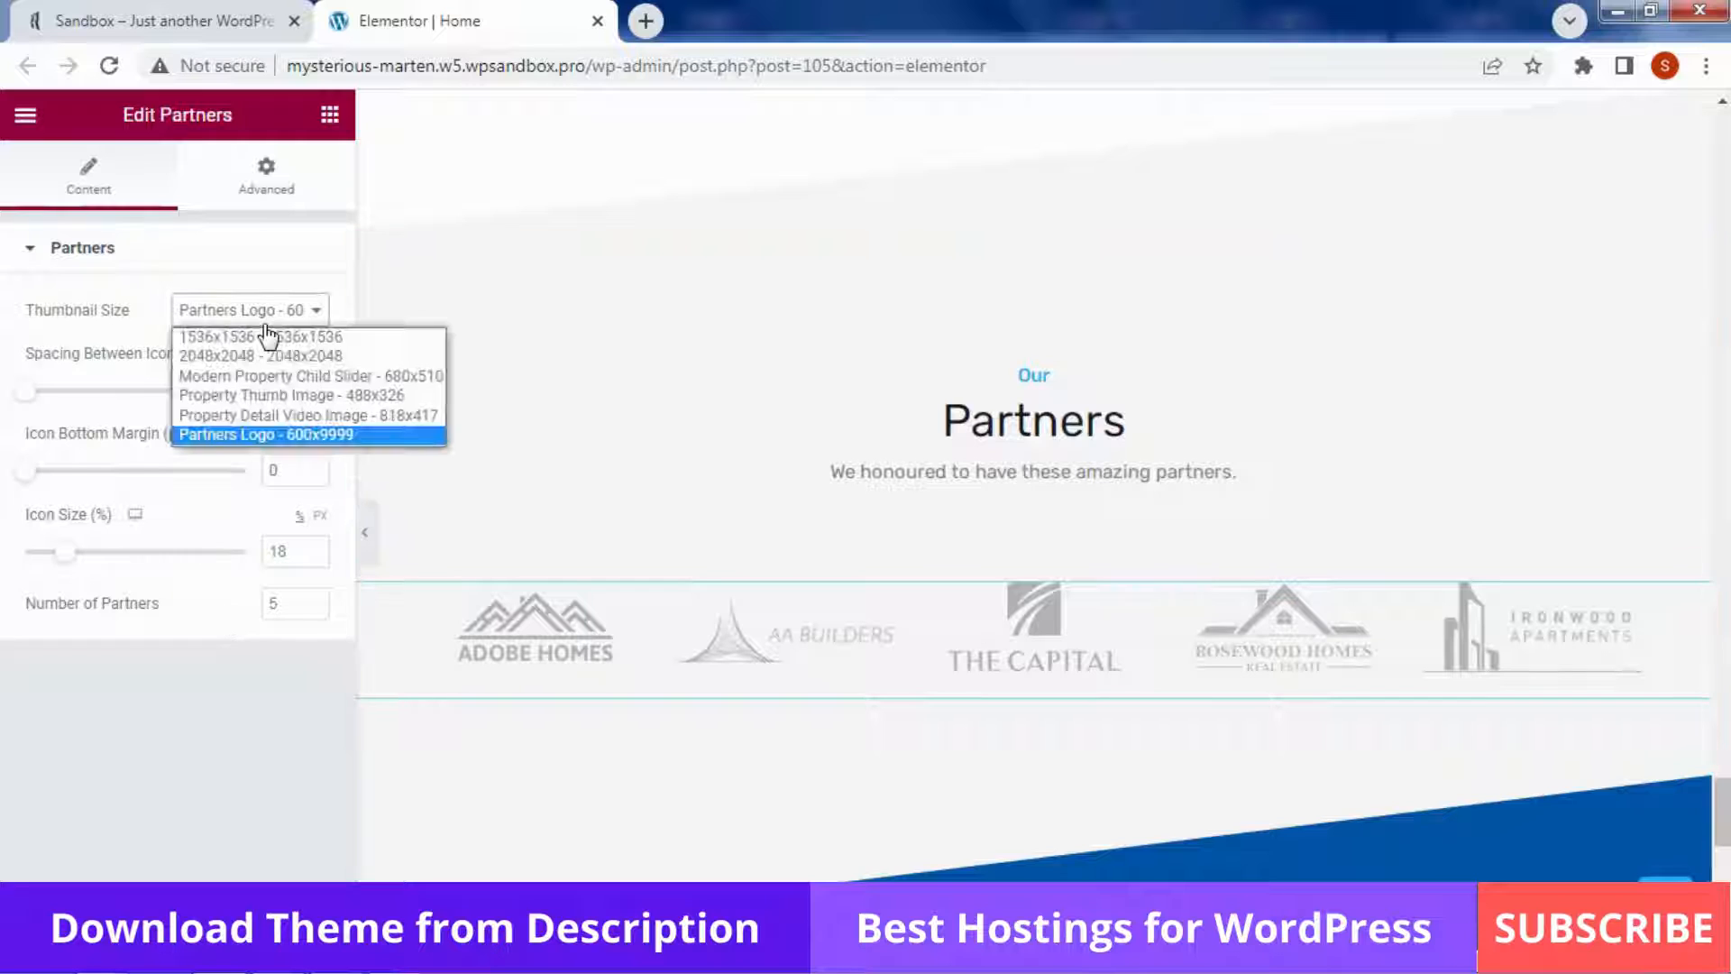
left_click(160, 781)
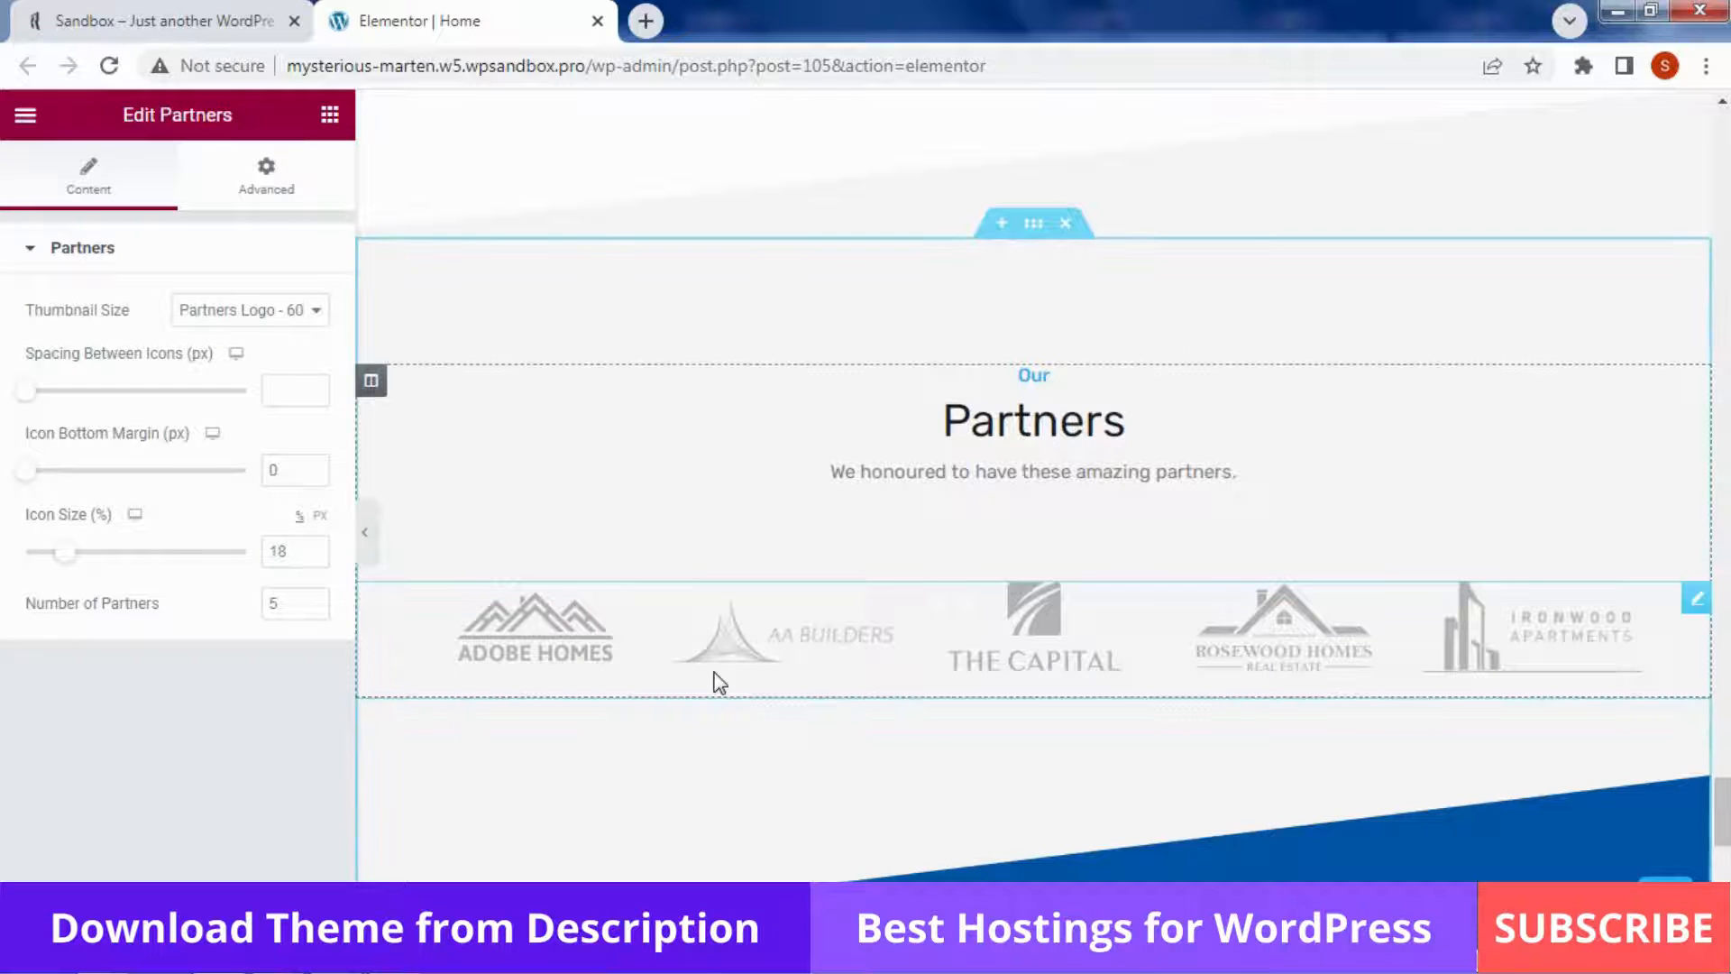
left_click(167, 19)
Review the five published partners under Easy Real Estate > Partners, then return to the Elementor editor
mouse_move(99, 113)
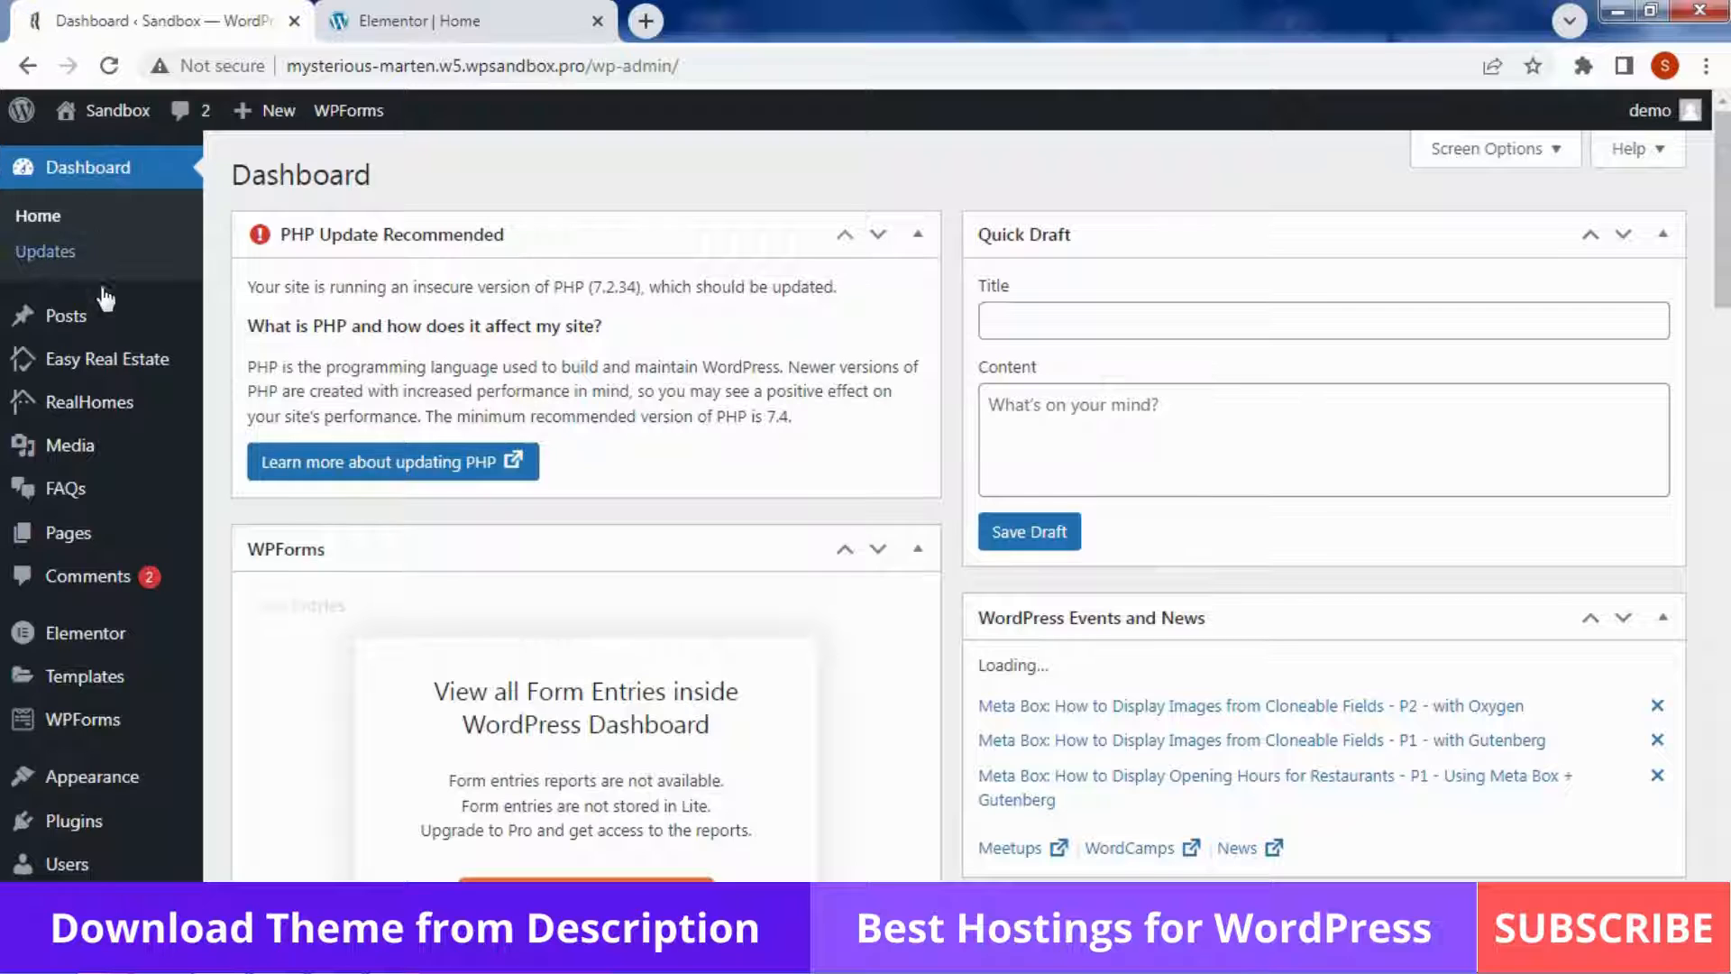
mouse_move(114, 372)
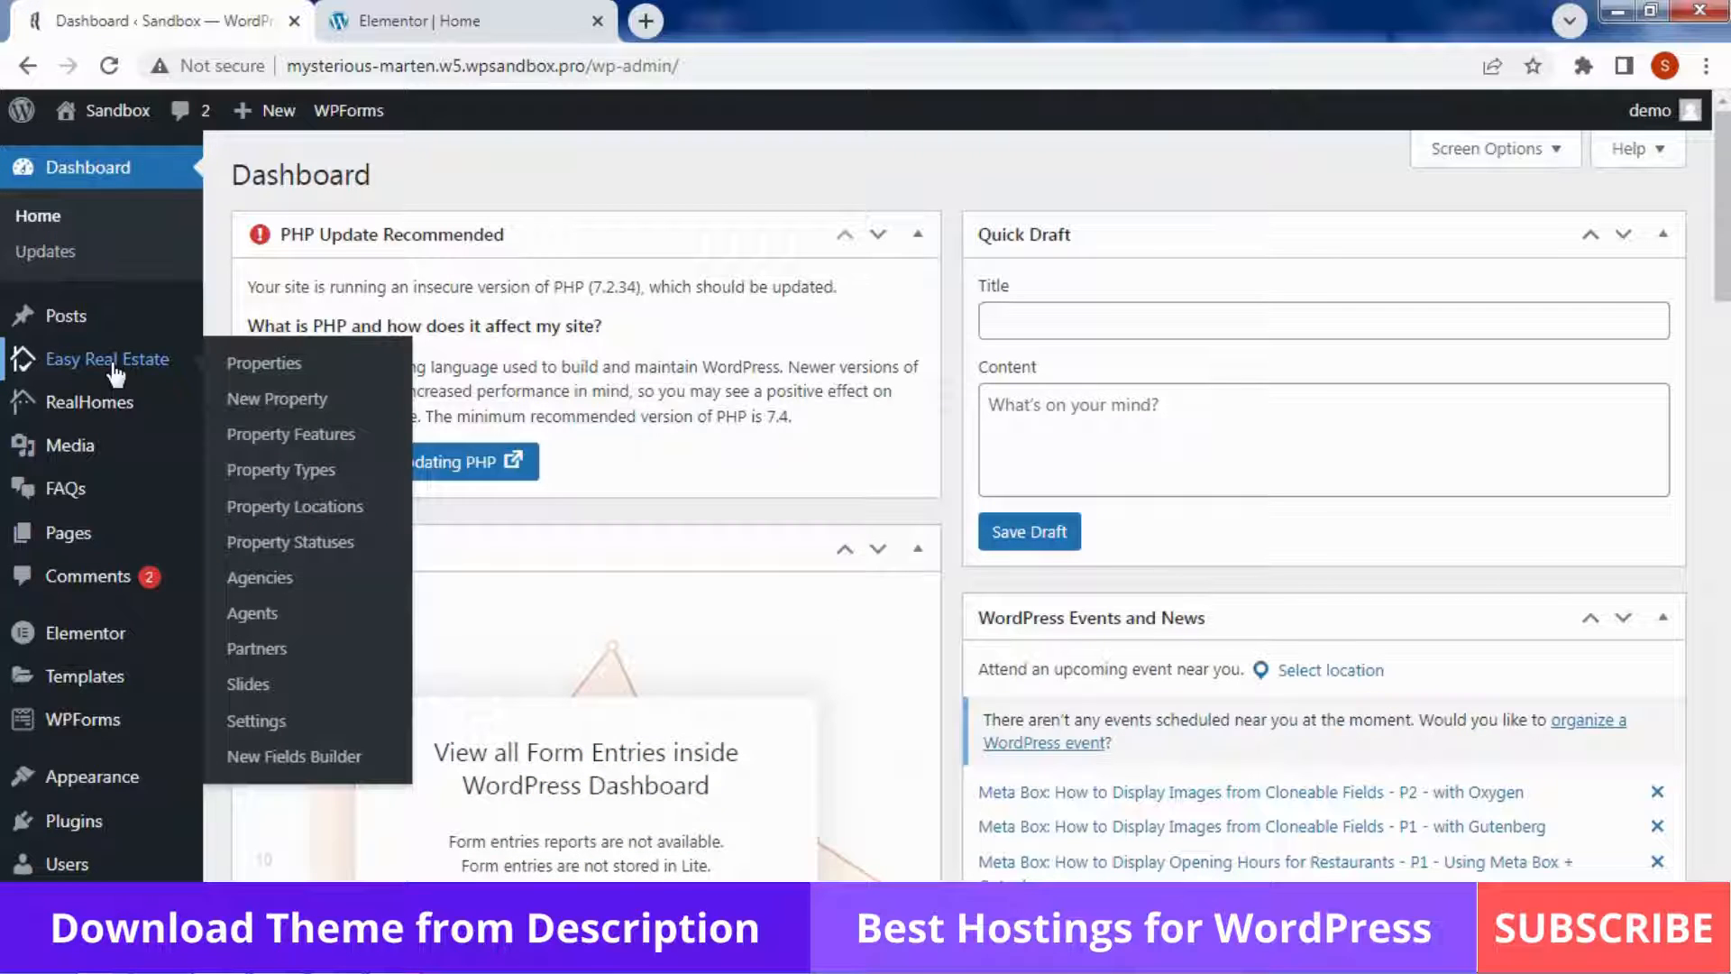
left_click(327, 648)
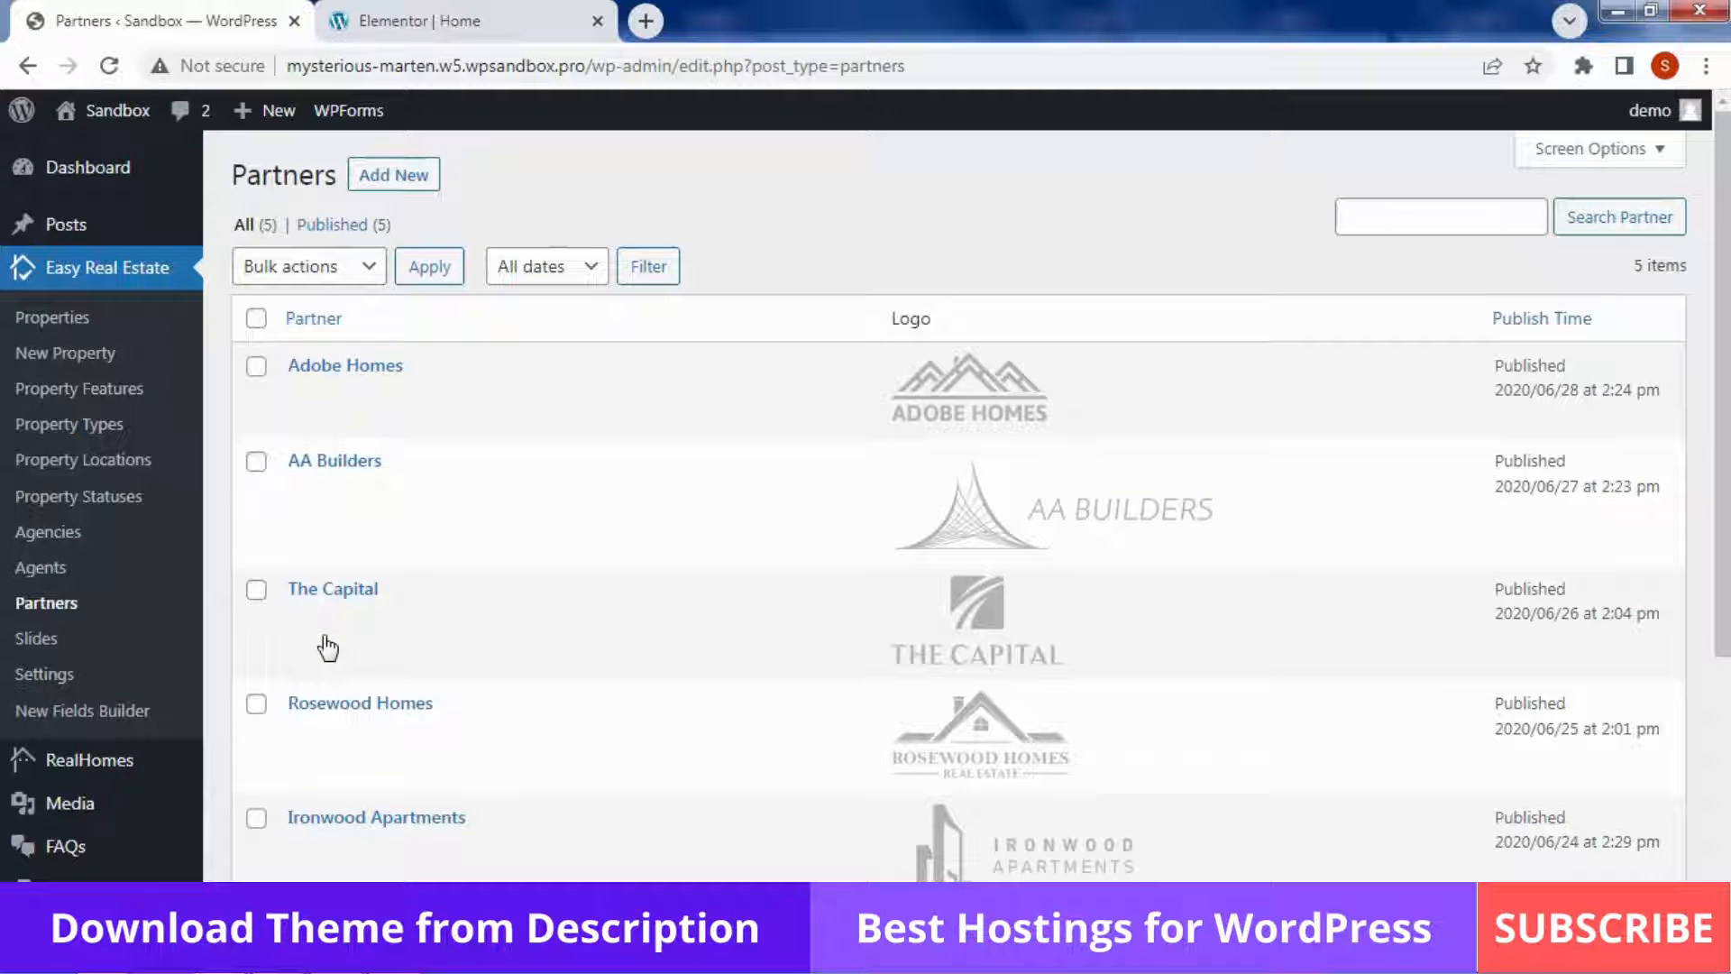
scroll(911, 568, "down", 5)
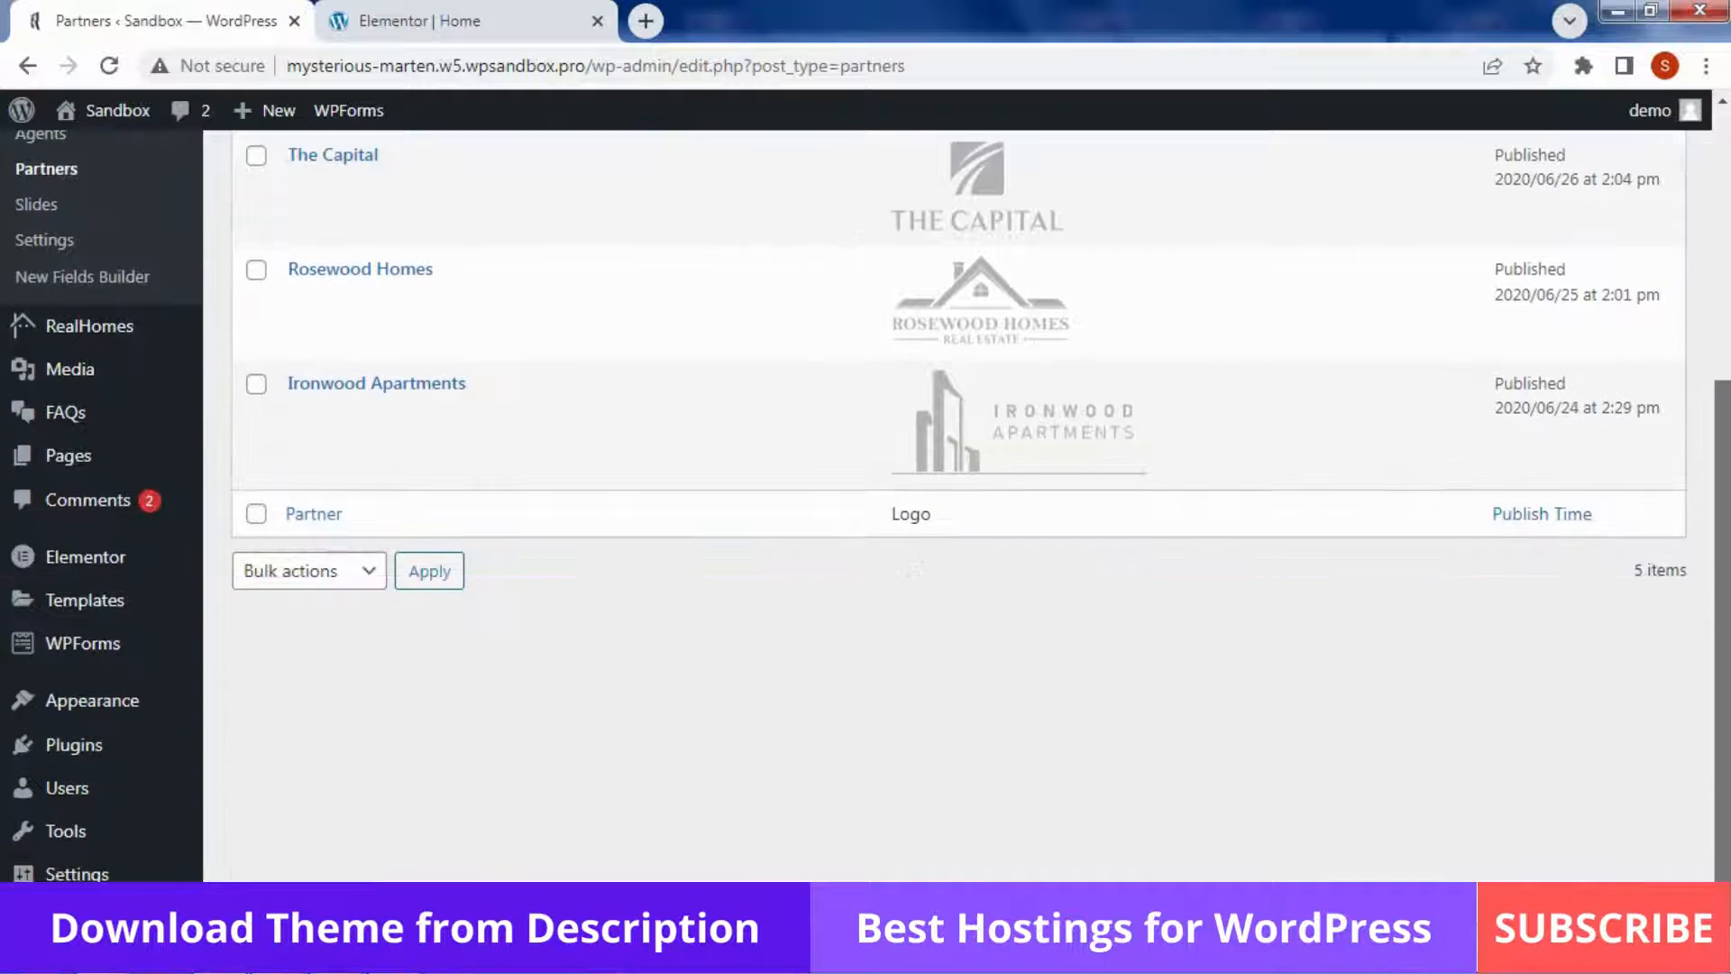
scroll(912, 570, "up", 5)
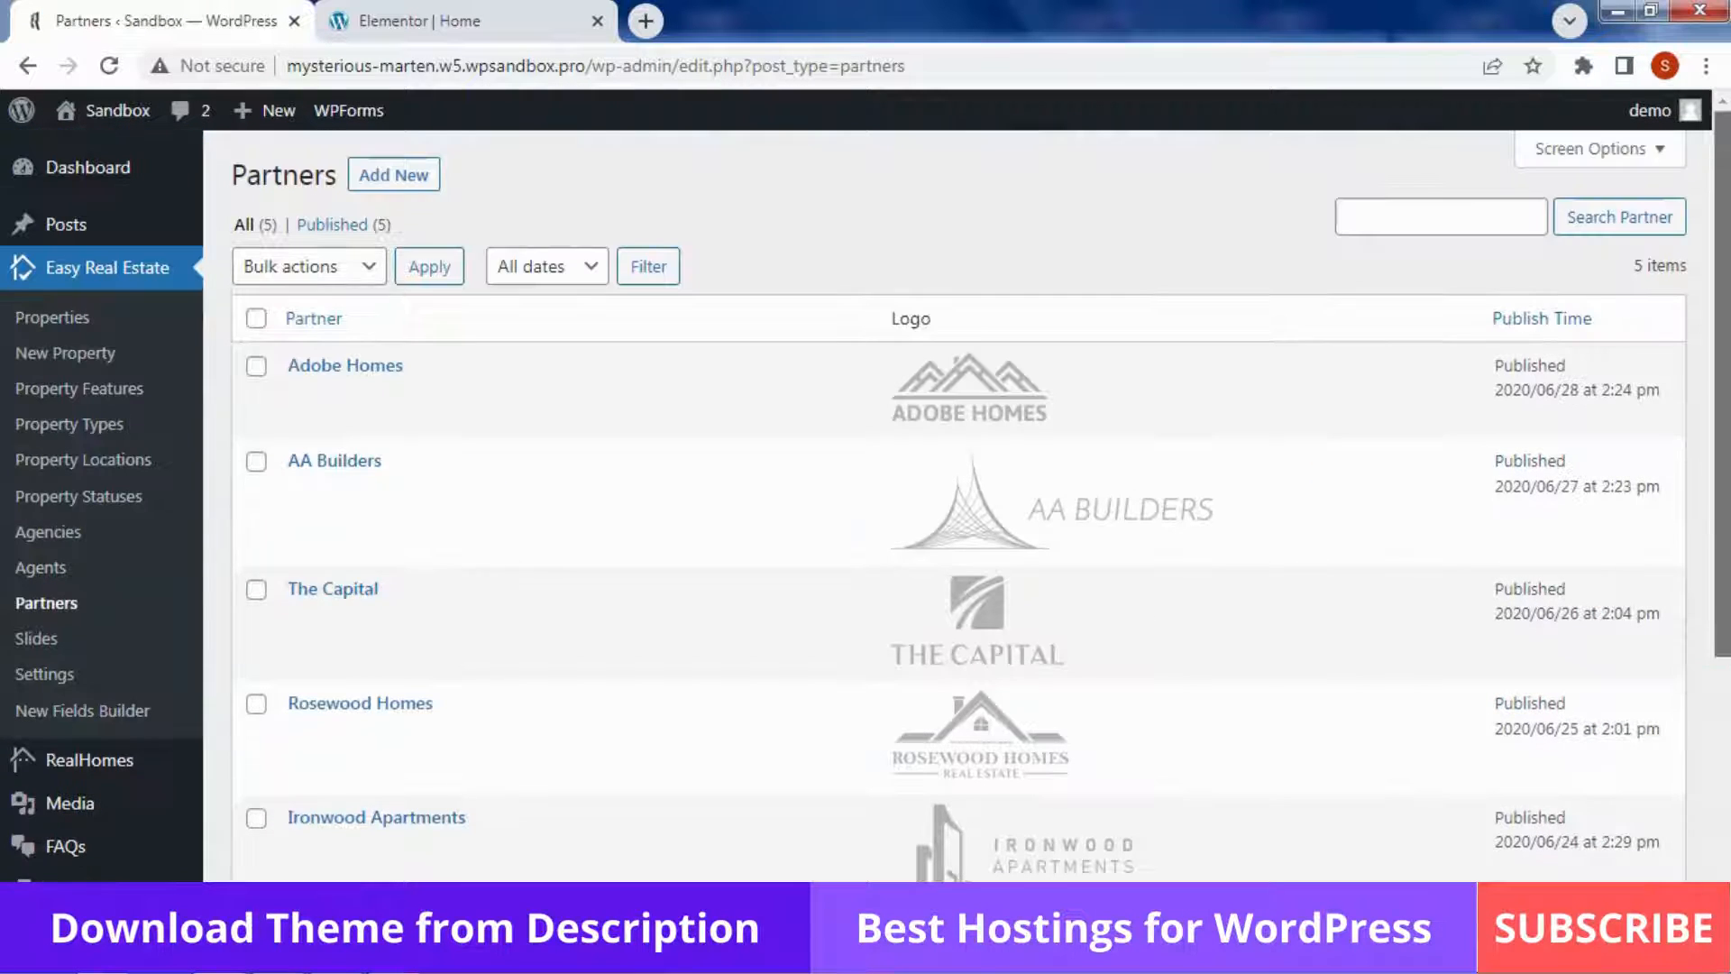
left_click(512, 4)
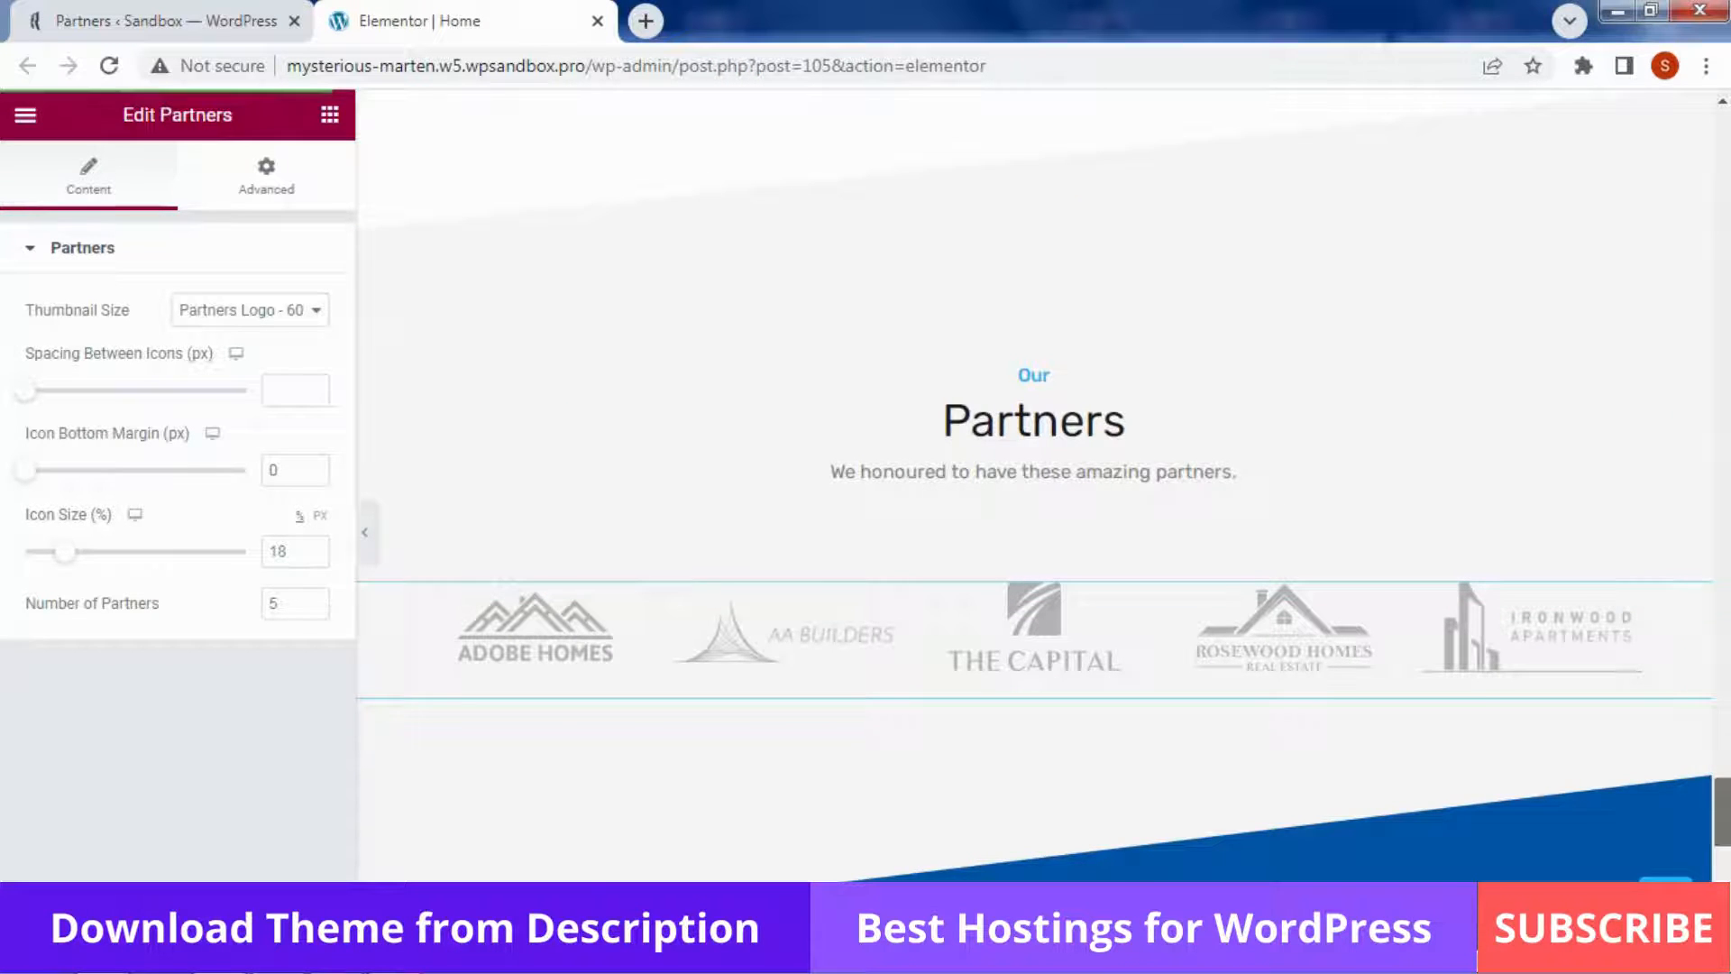
Edit the first Property Taxonomy card, showing taxonomy Type with property count enabled
left_click_drag(1721, 811, 1722, 491)
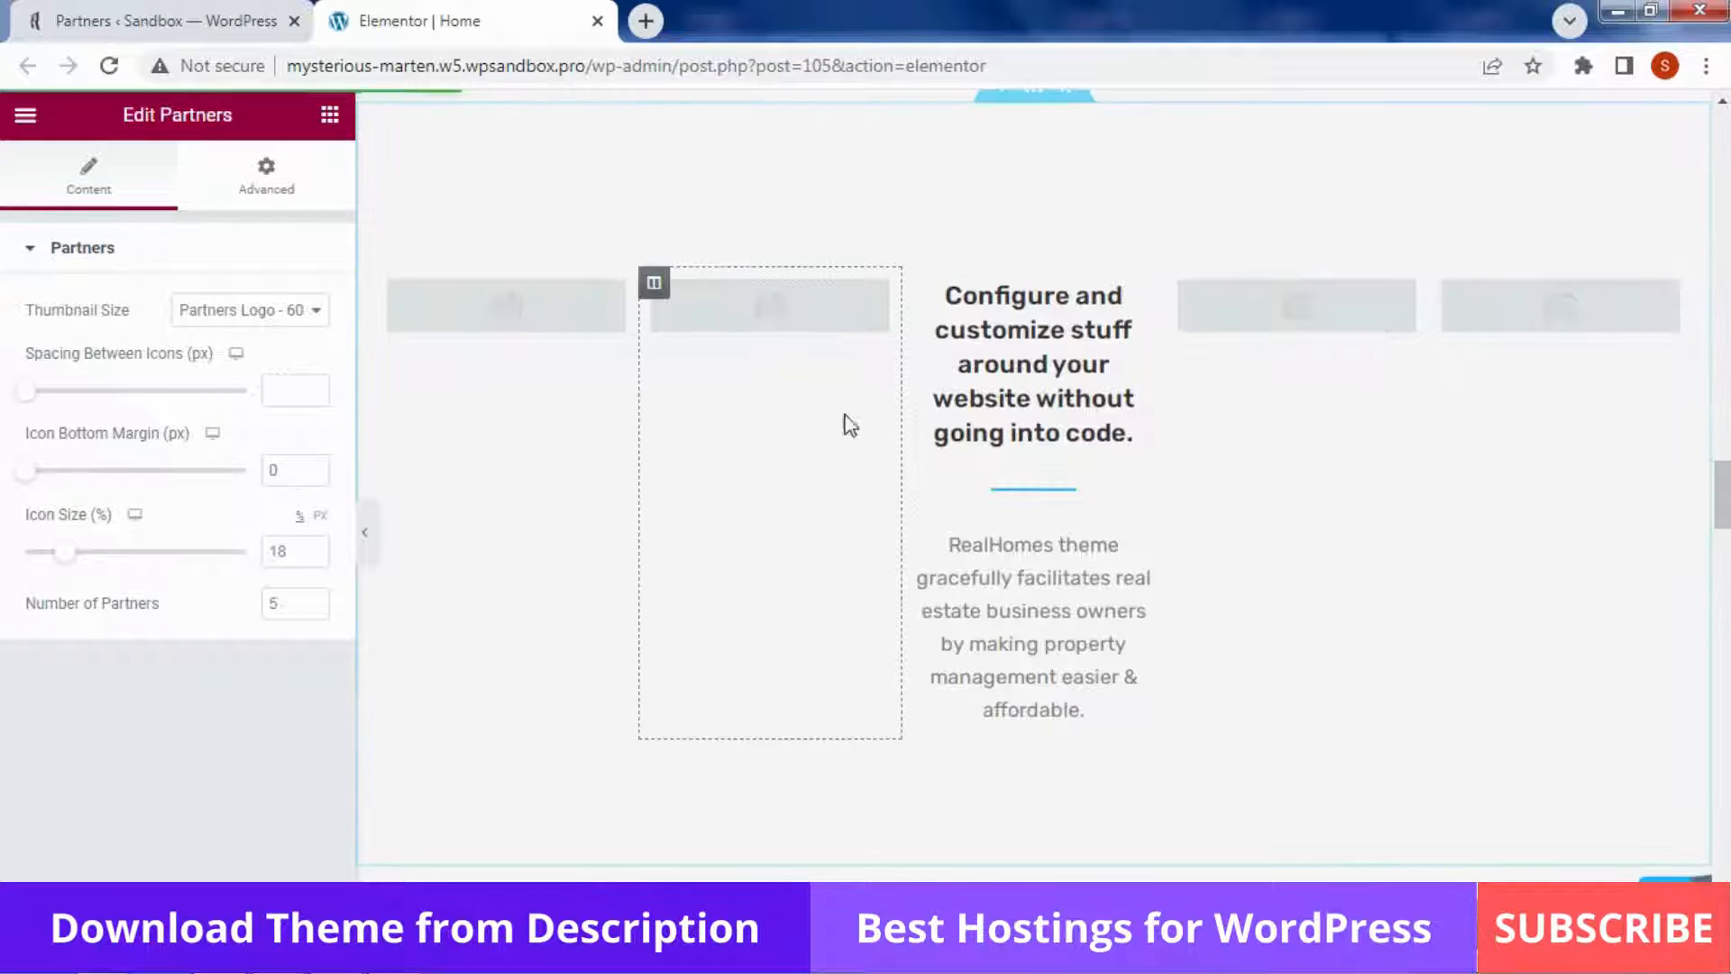
left_click(539, 309)
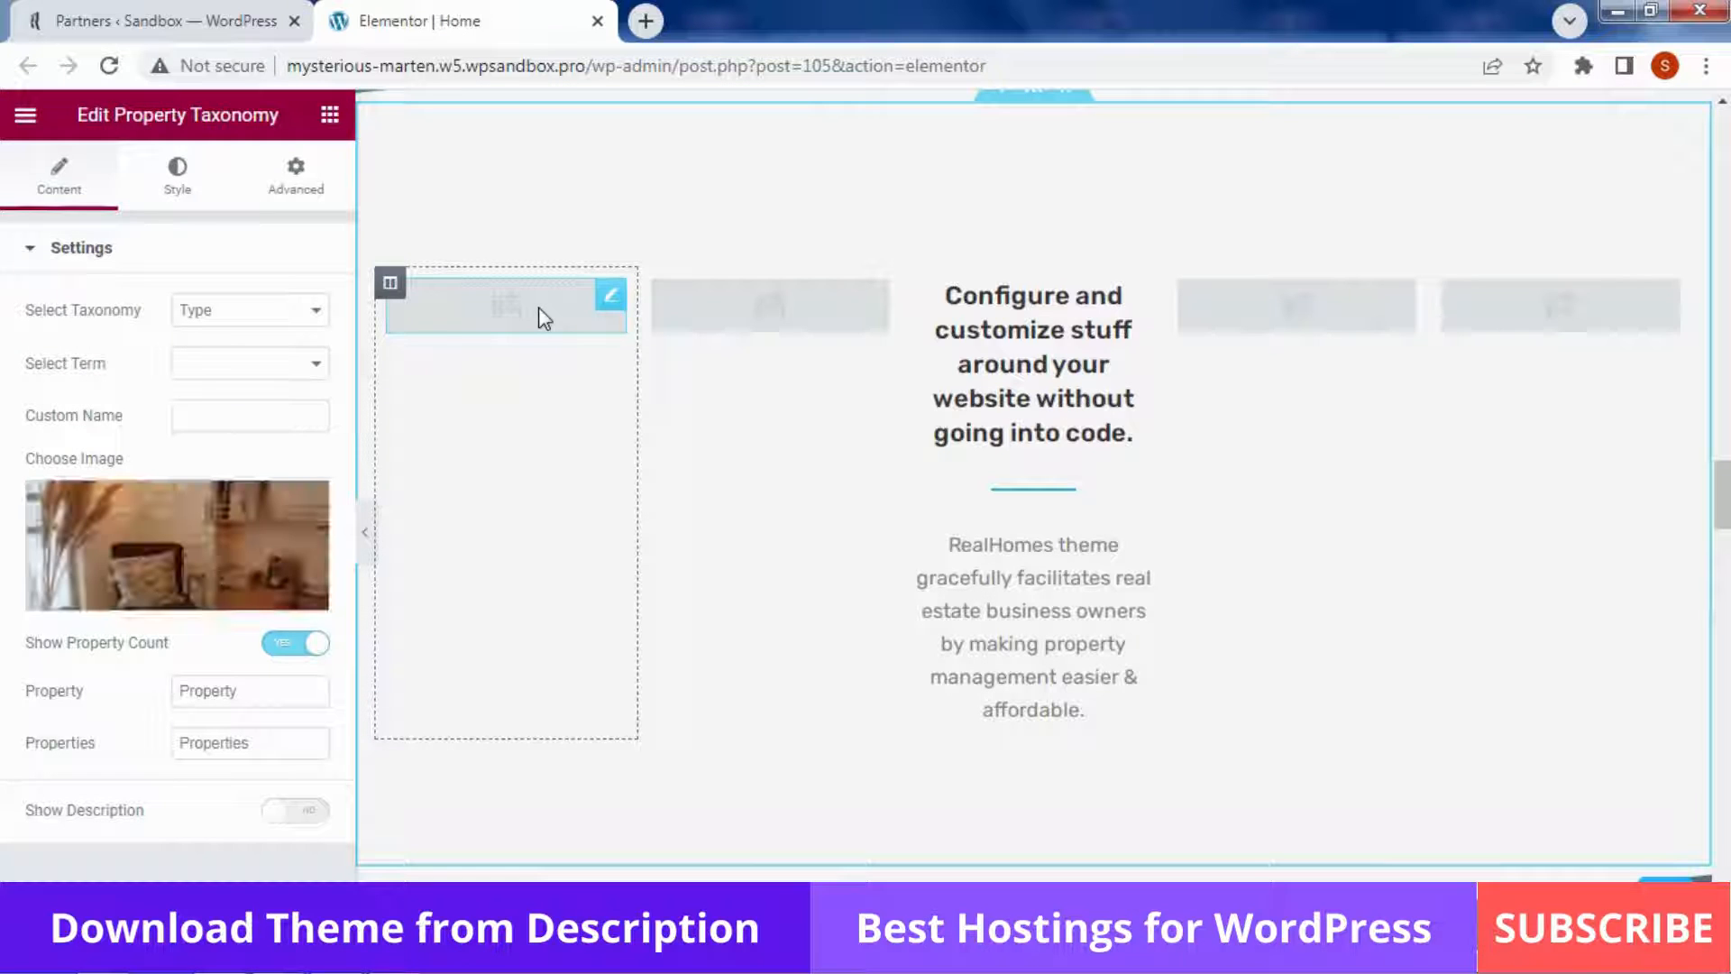
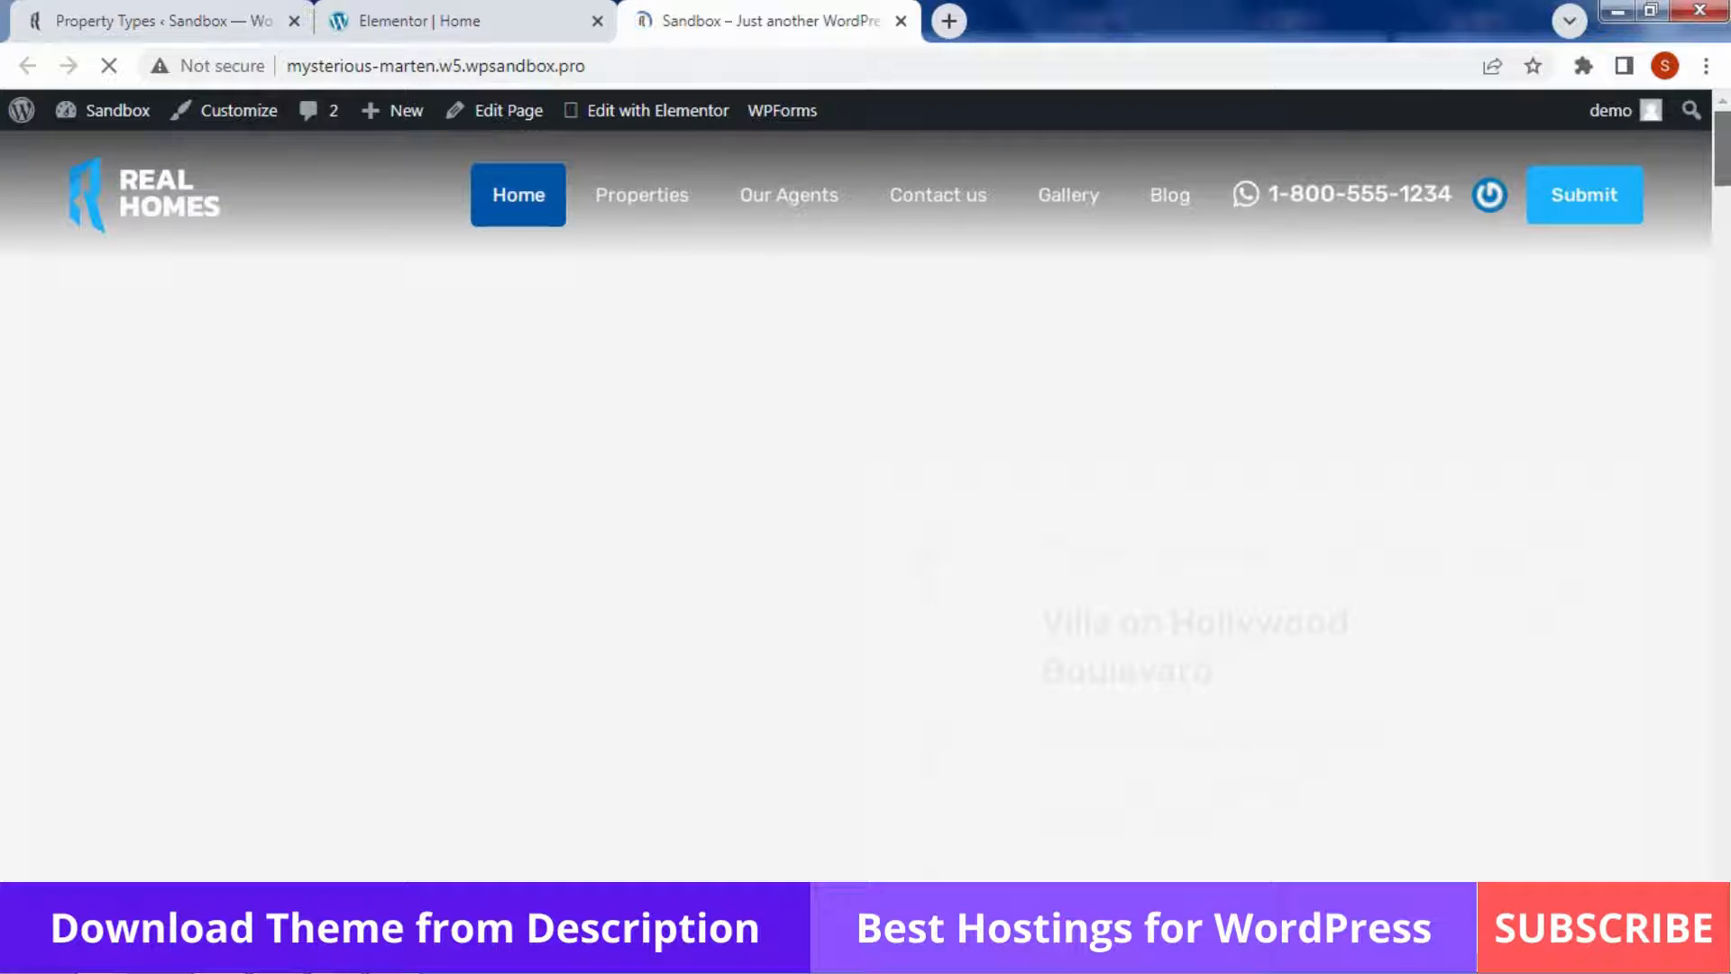
Scroll the live homepage down past Recent Properties to the 'Configure and customize' section
left_click_drag(1720, 149, 1720, 530)
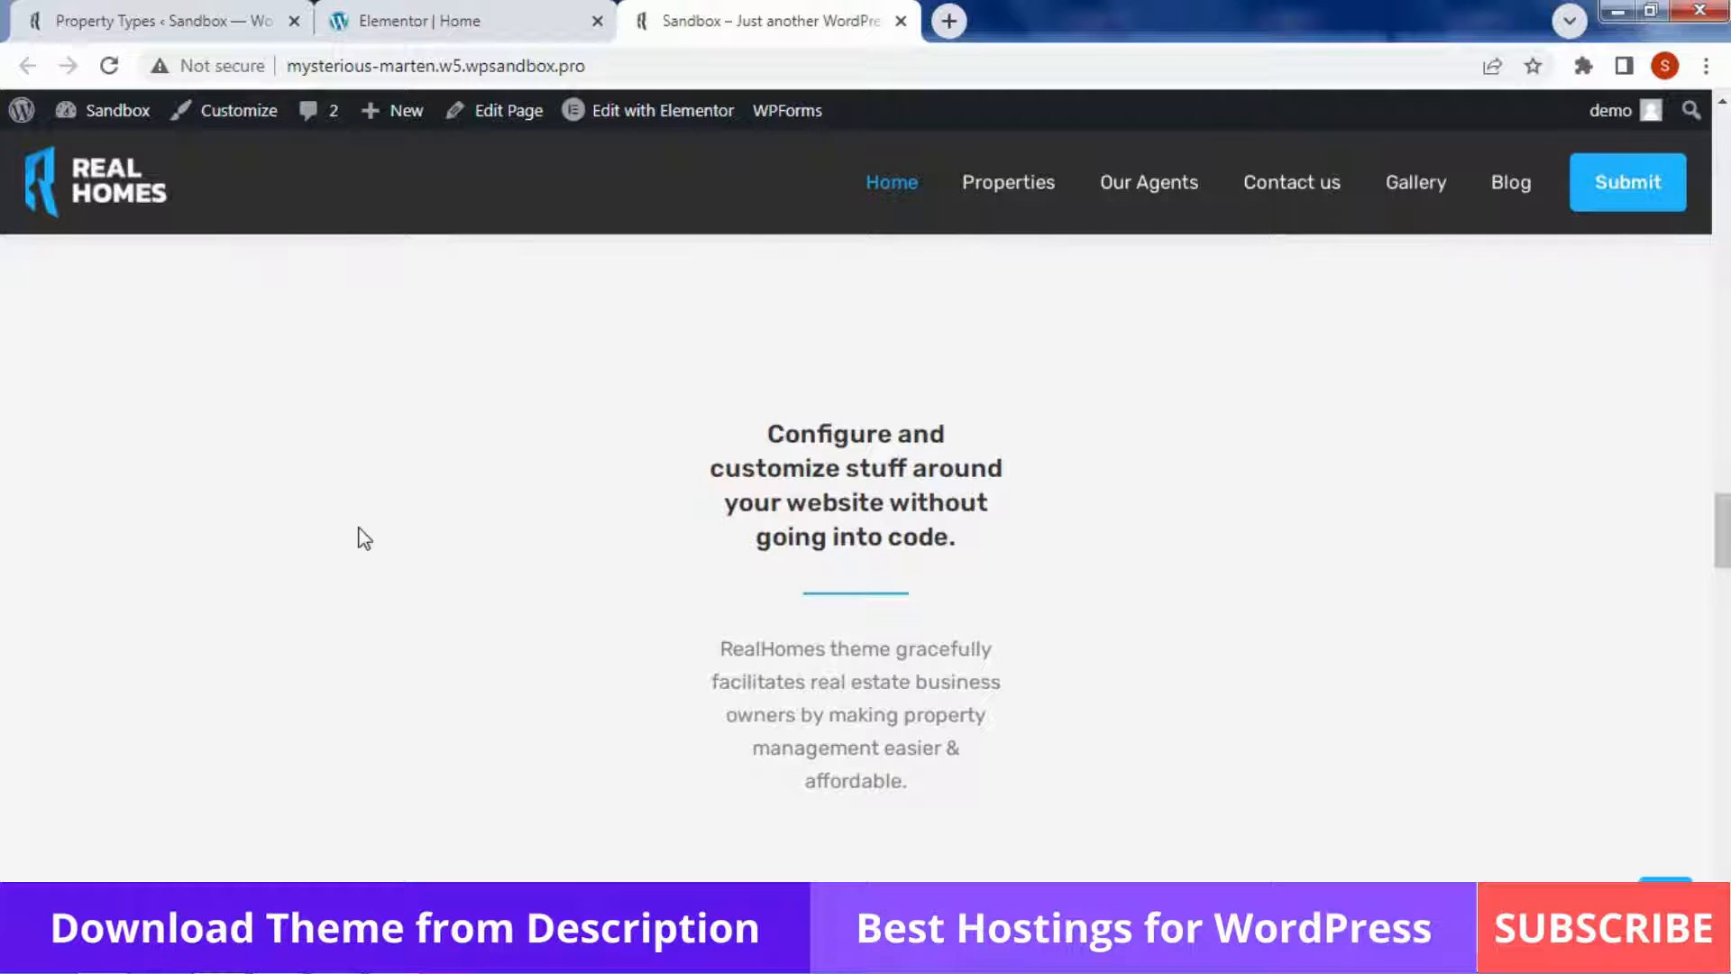
Set the four property-type cards to Commercial, Shop, Villa and Apartment
left_click(432, 21)
left_click(228, 370)
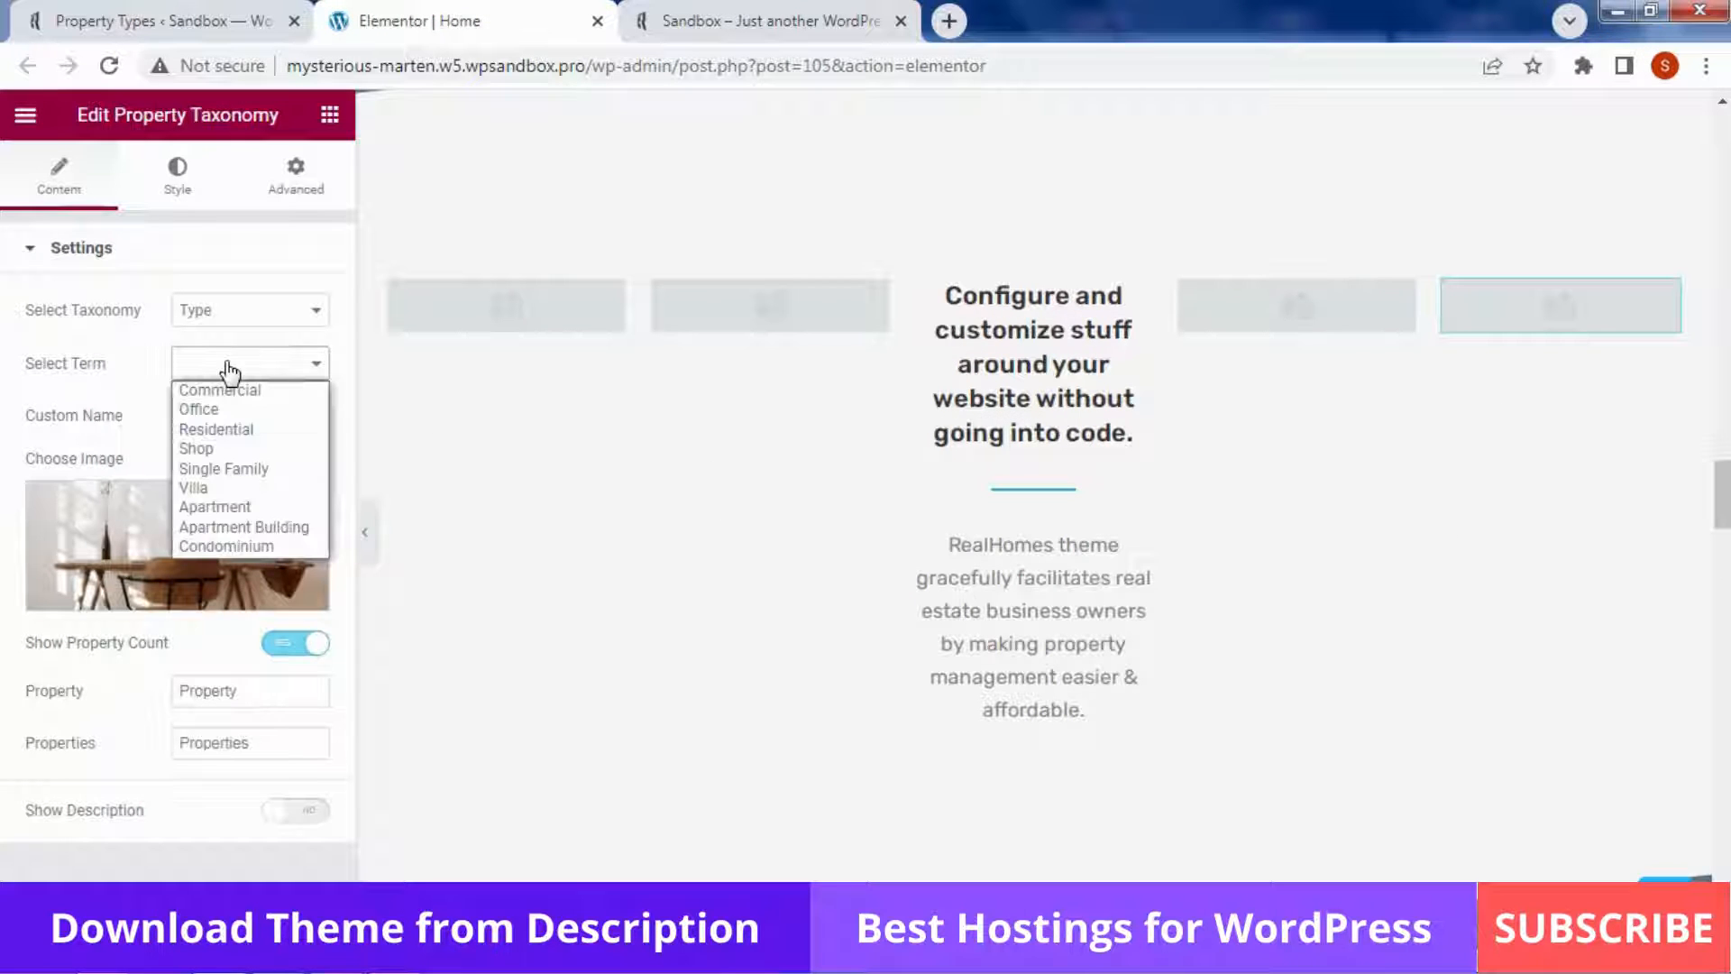
left_click(239, 390)
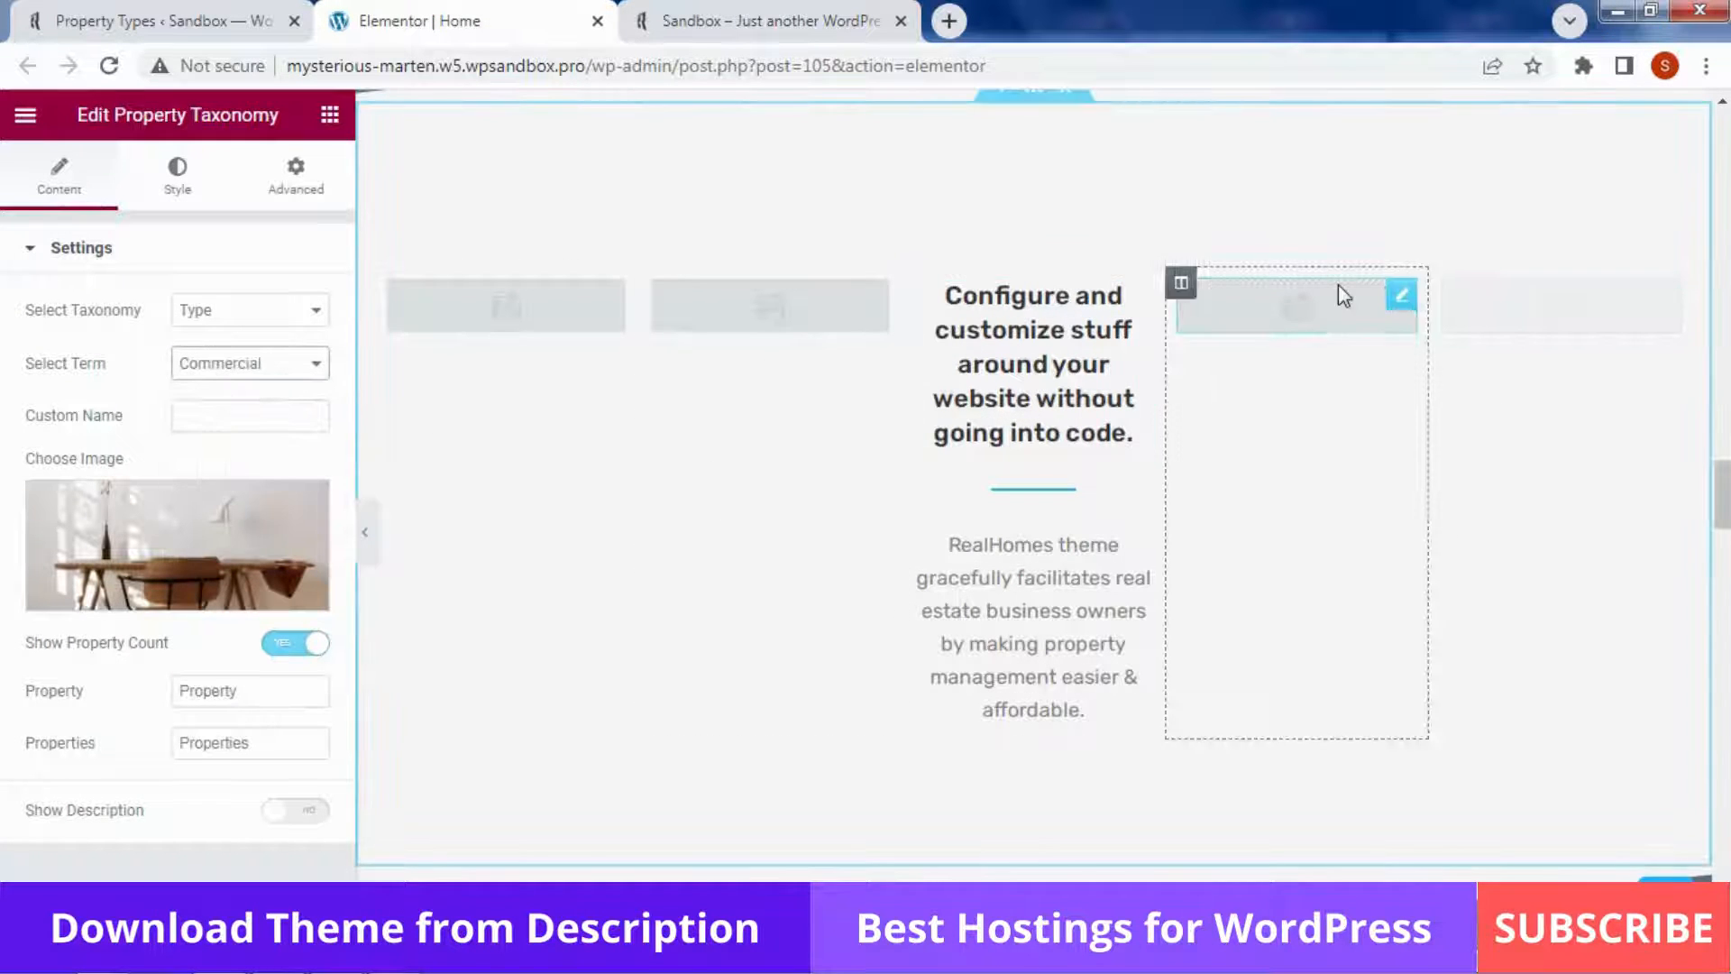
left_click(1337, 284)
left_click(244, 365)
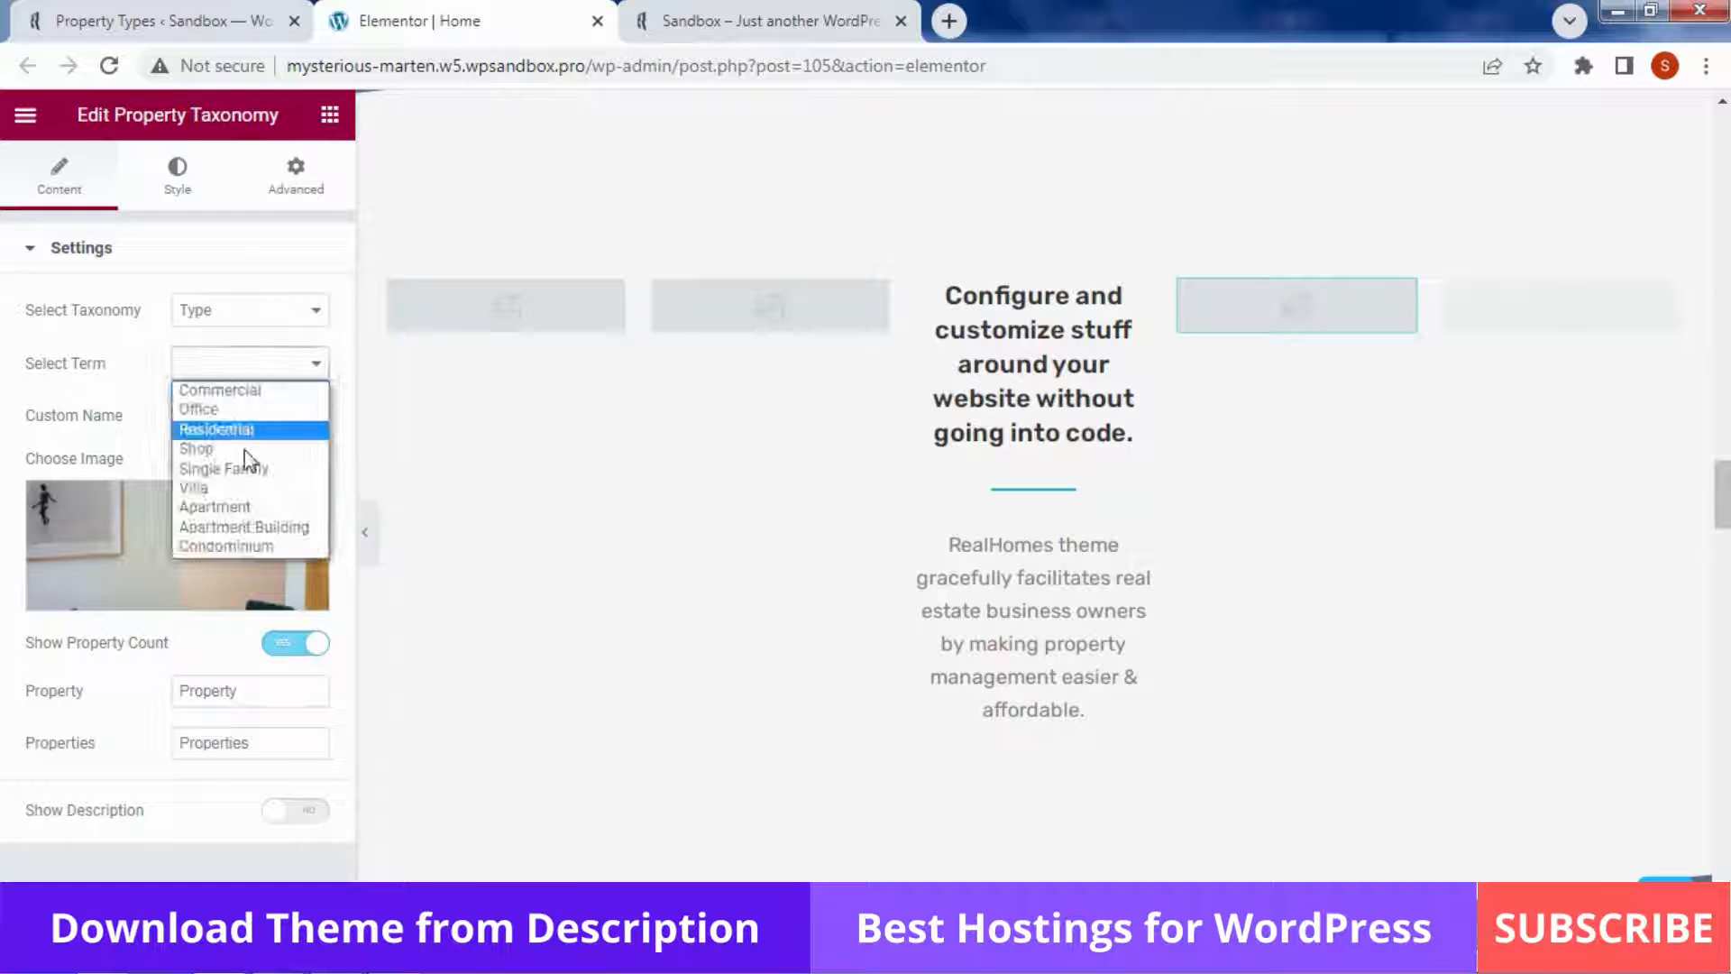
left_click(246, 449)
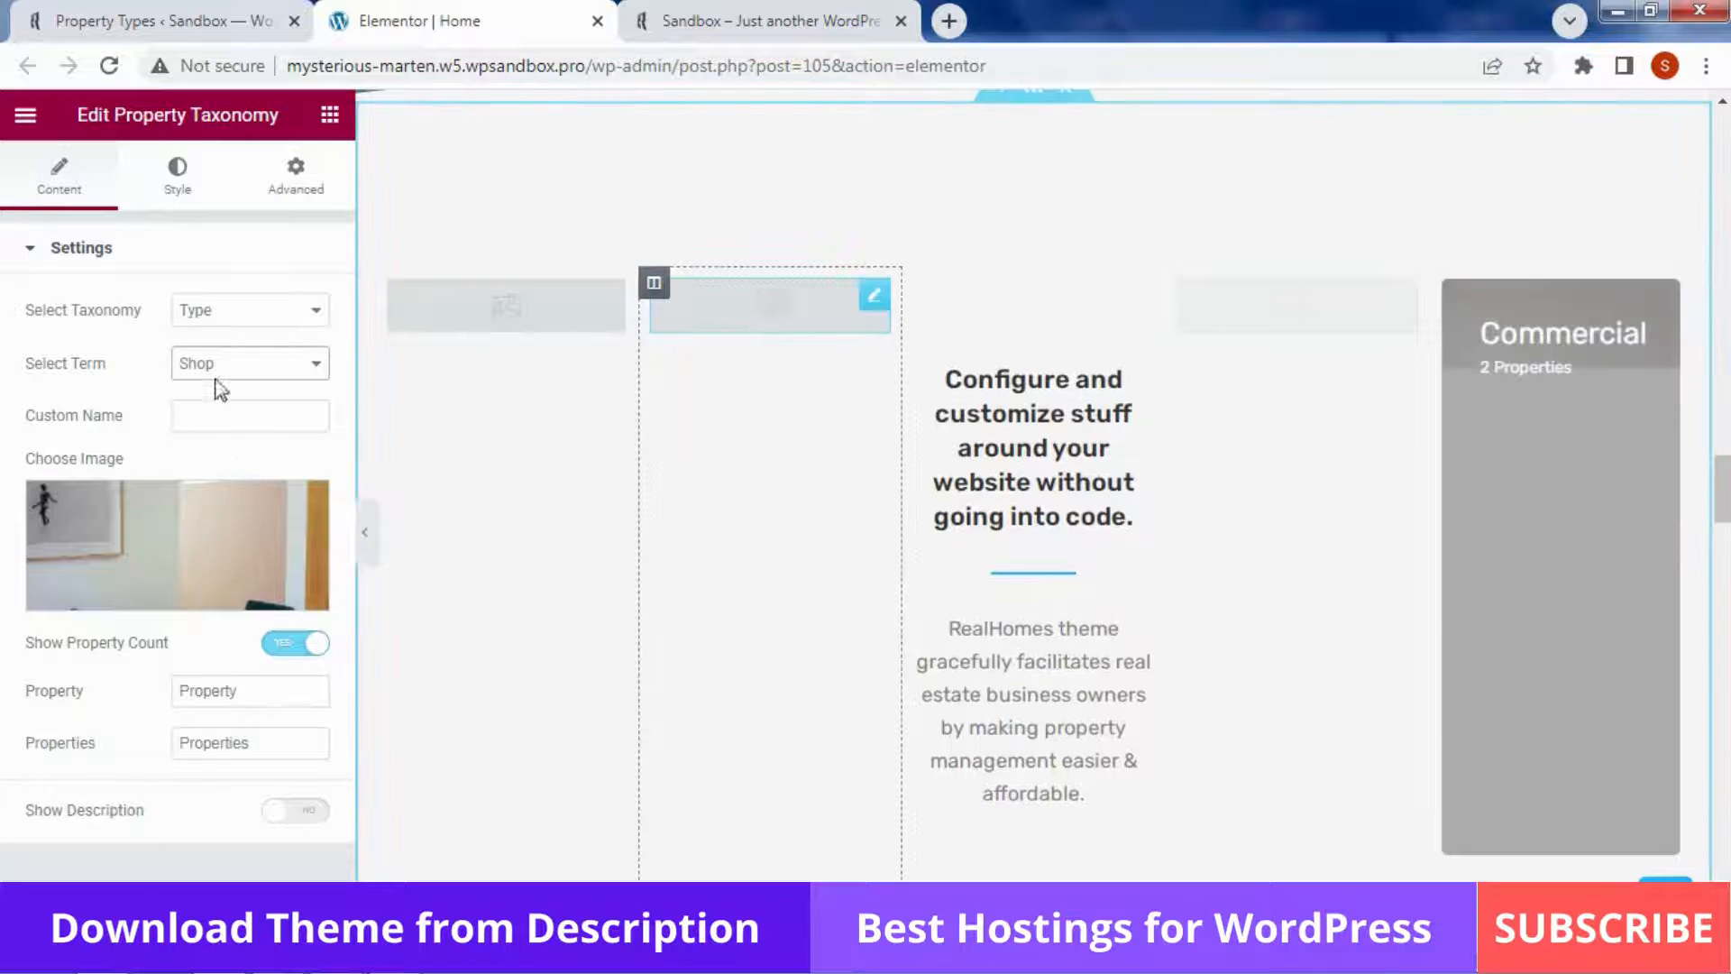
left_click(243, 364)
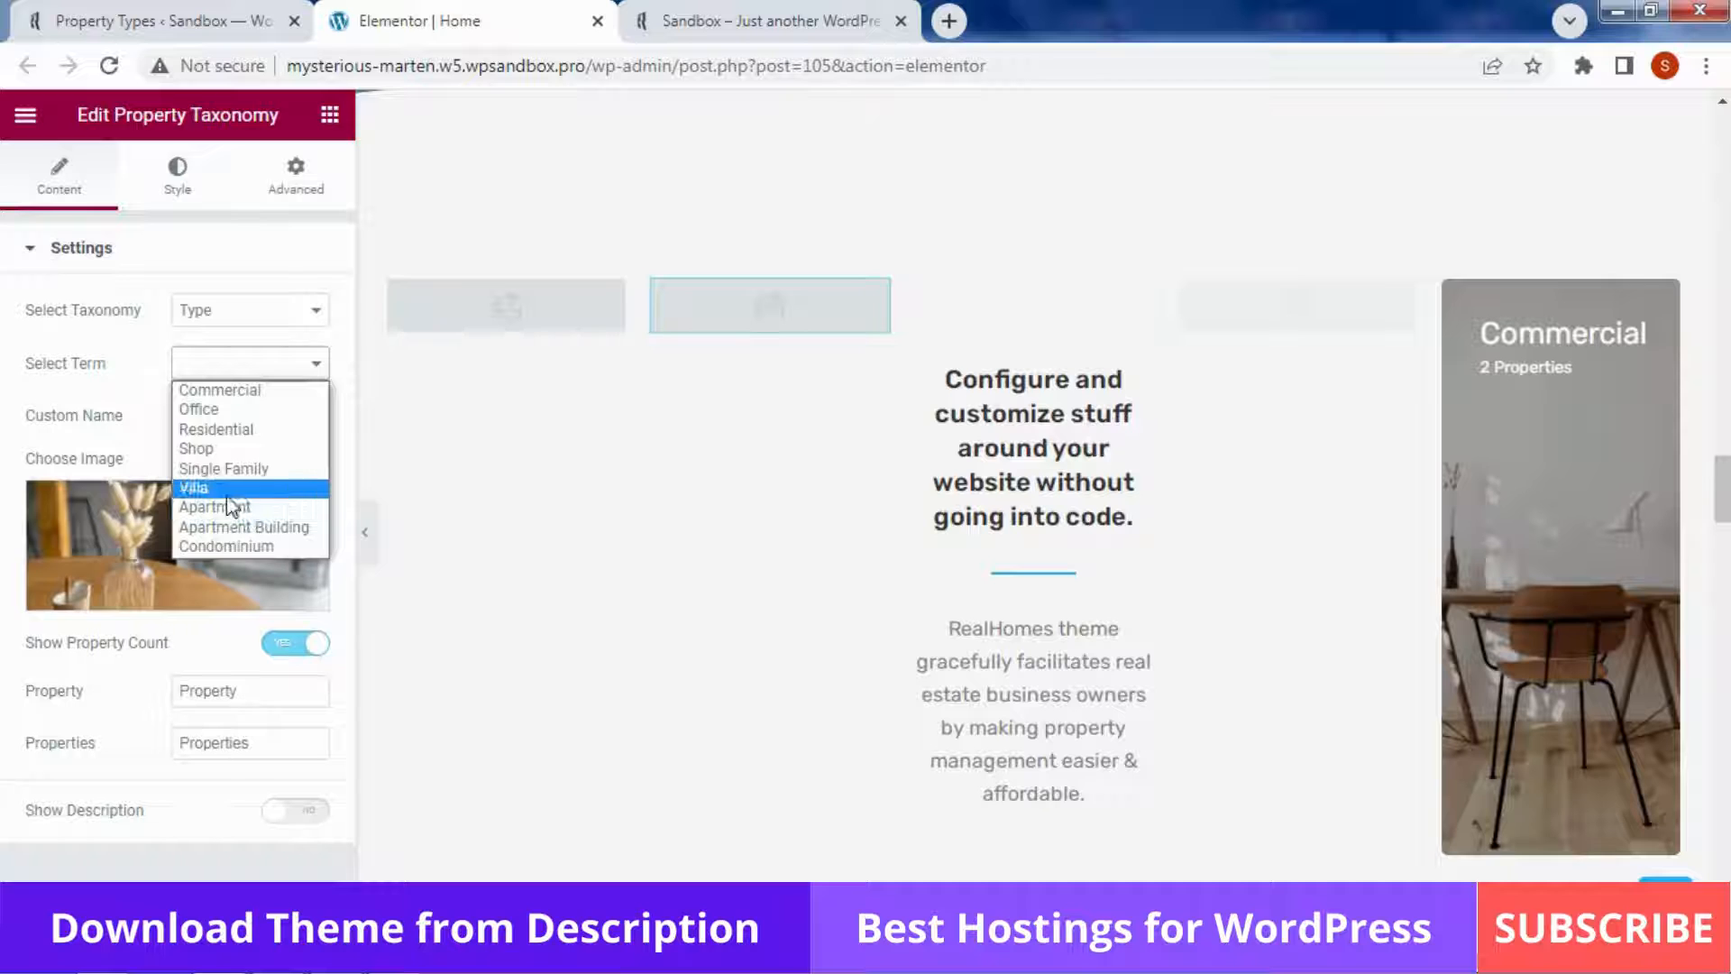
left_click(227, 492)
left_click(591, 315)
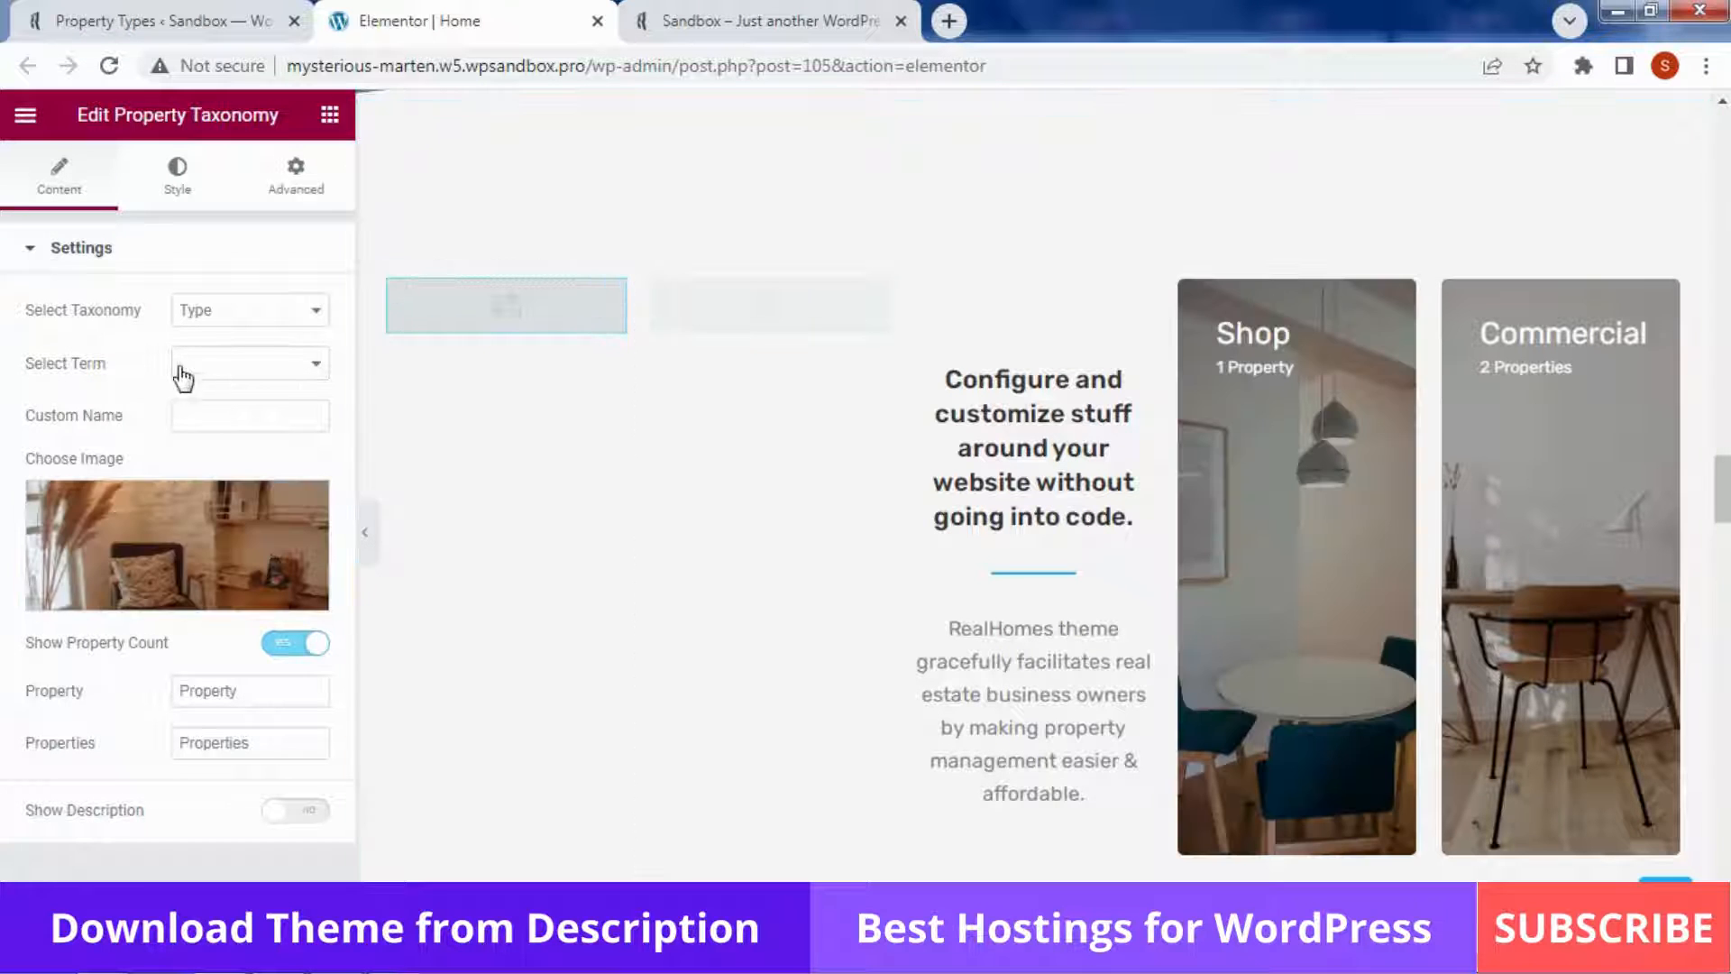
left_click(183, 371)
left_click(204, 508)
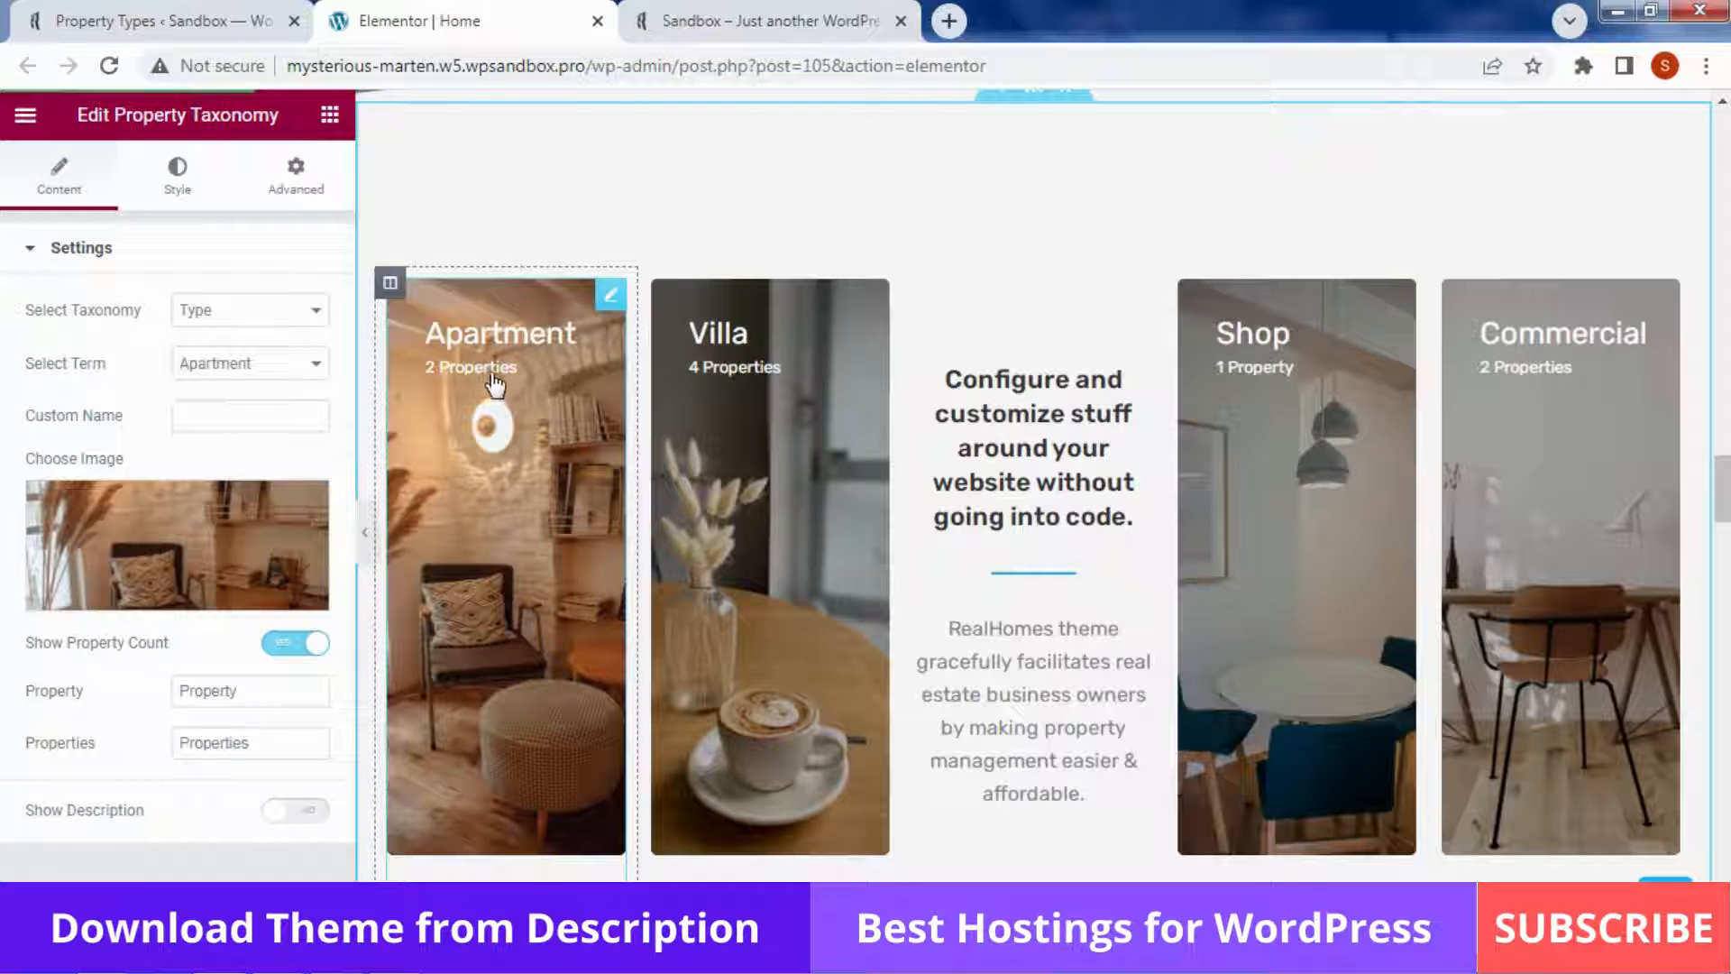
Check the Villa card's settings, then reload the live site to see the changes
left_click(861, 454)
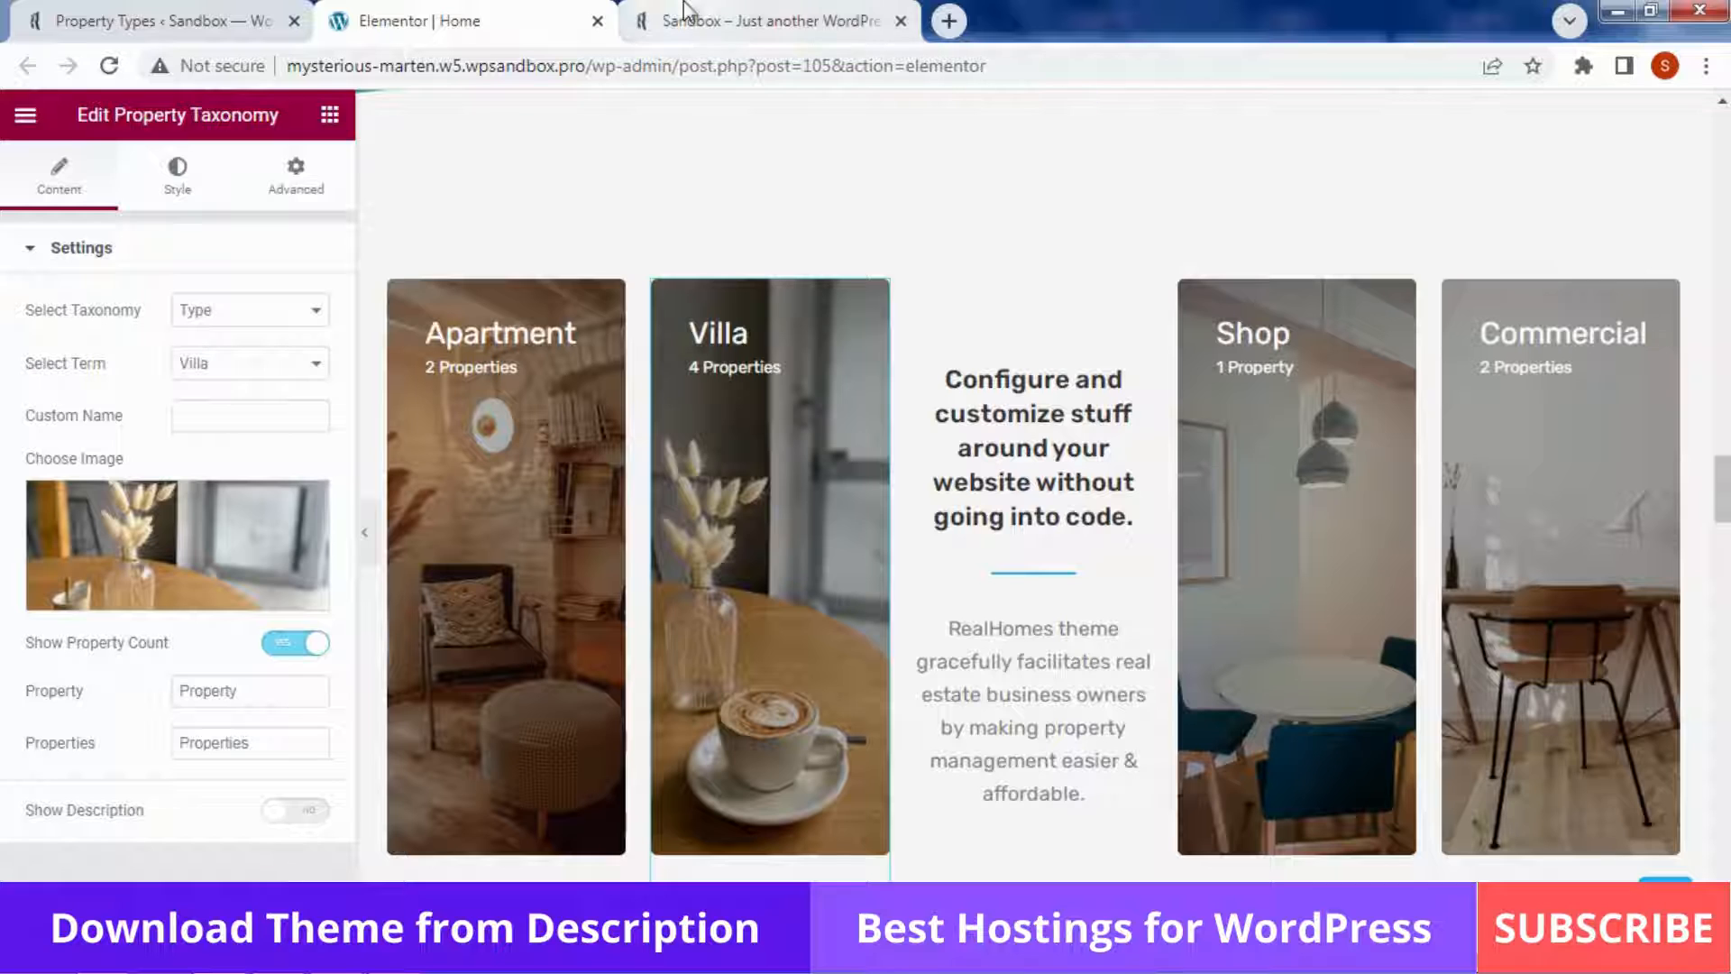
left_click(766, 19)
key("F5")
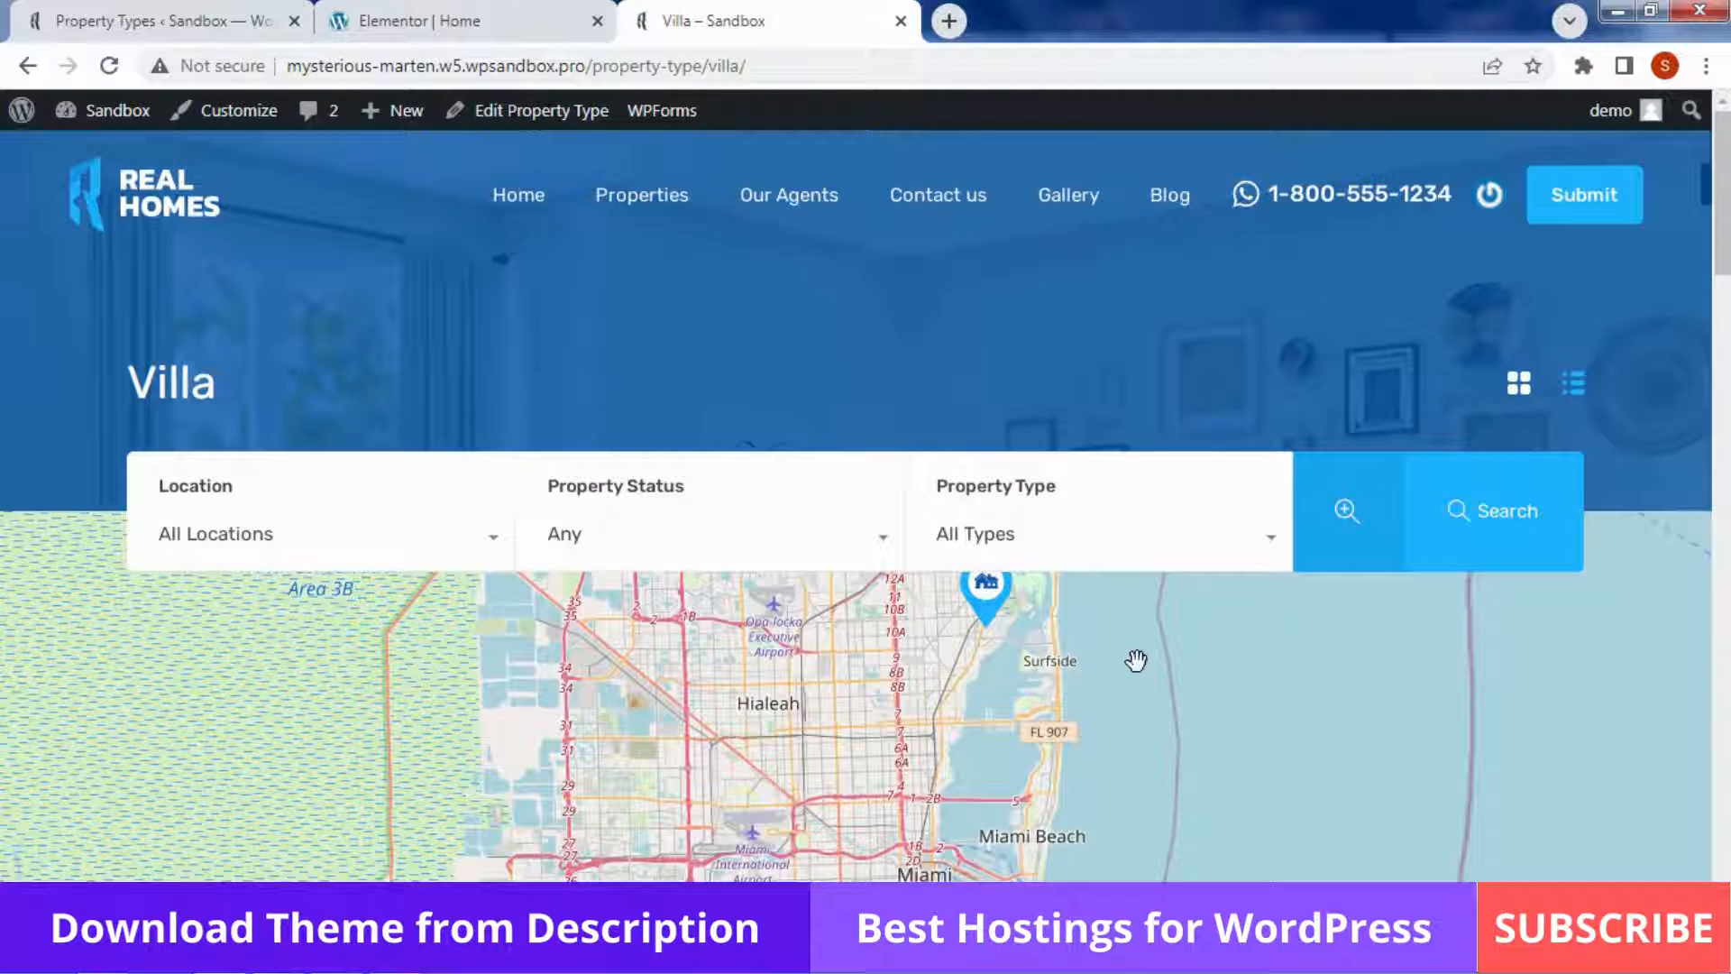
Scroll through the live Villa listings page, then return to the Elementor homepage editor
scroll(1121, 637, "down", 7)
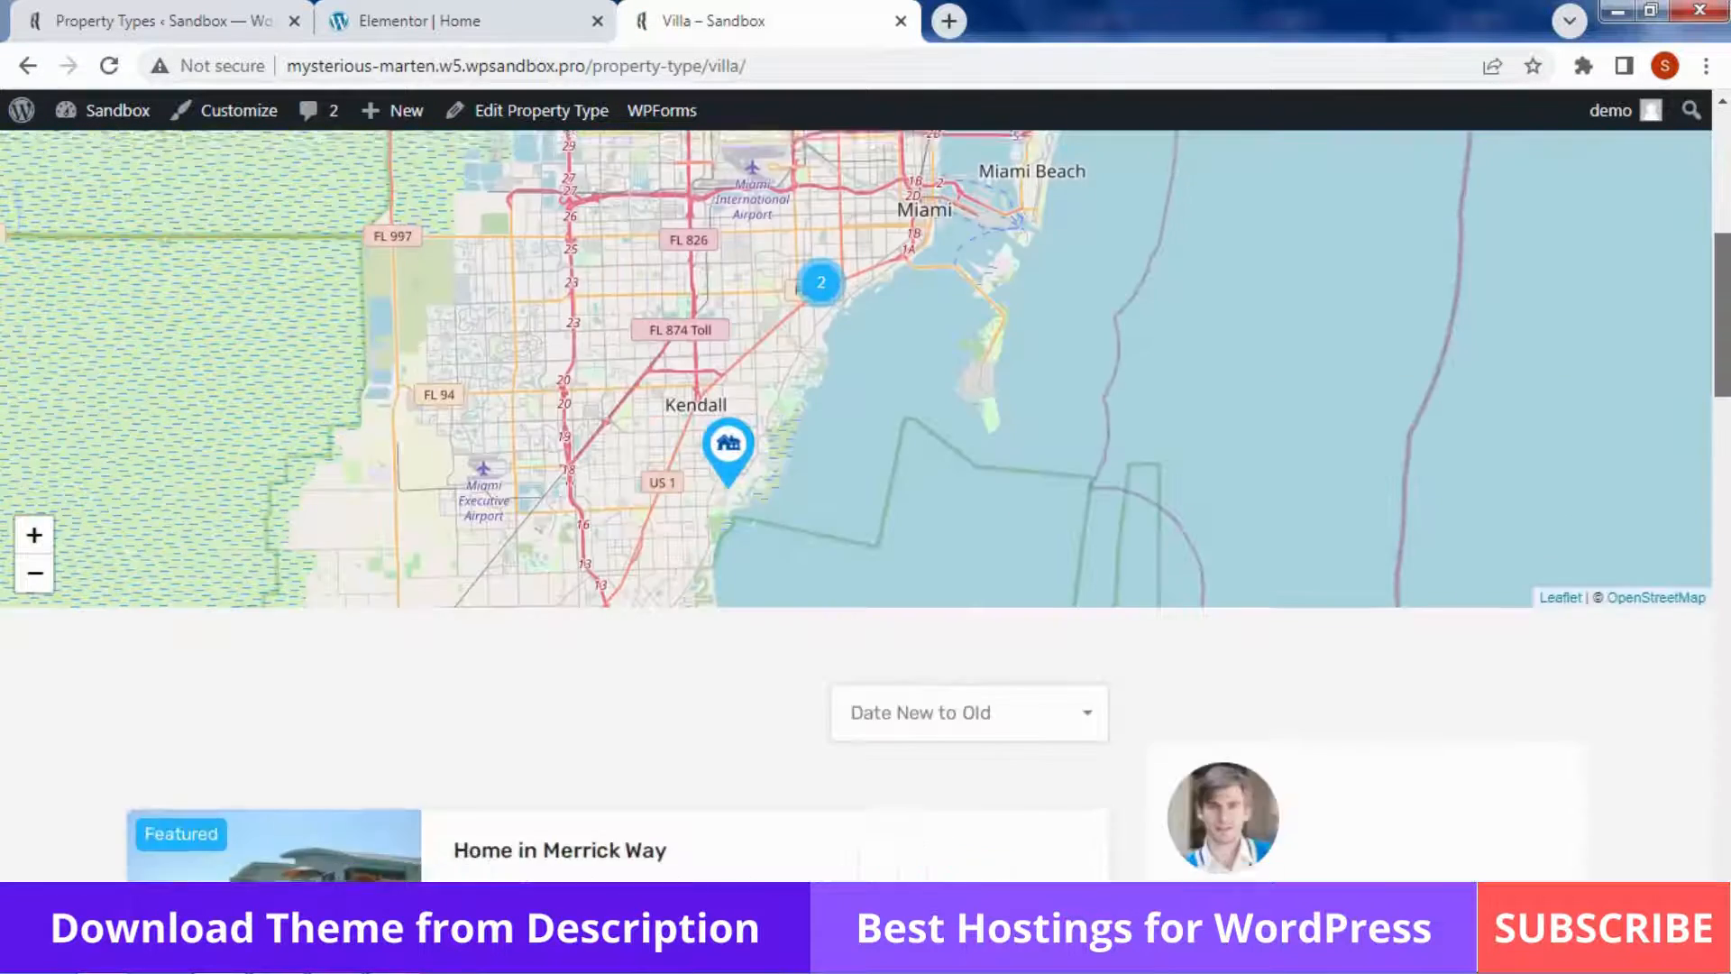
left_click_drag(1722, 335, 1727, 568)
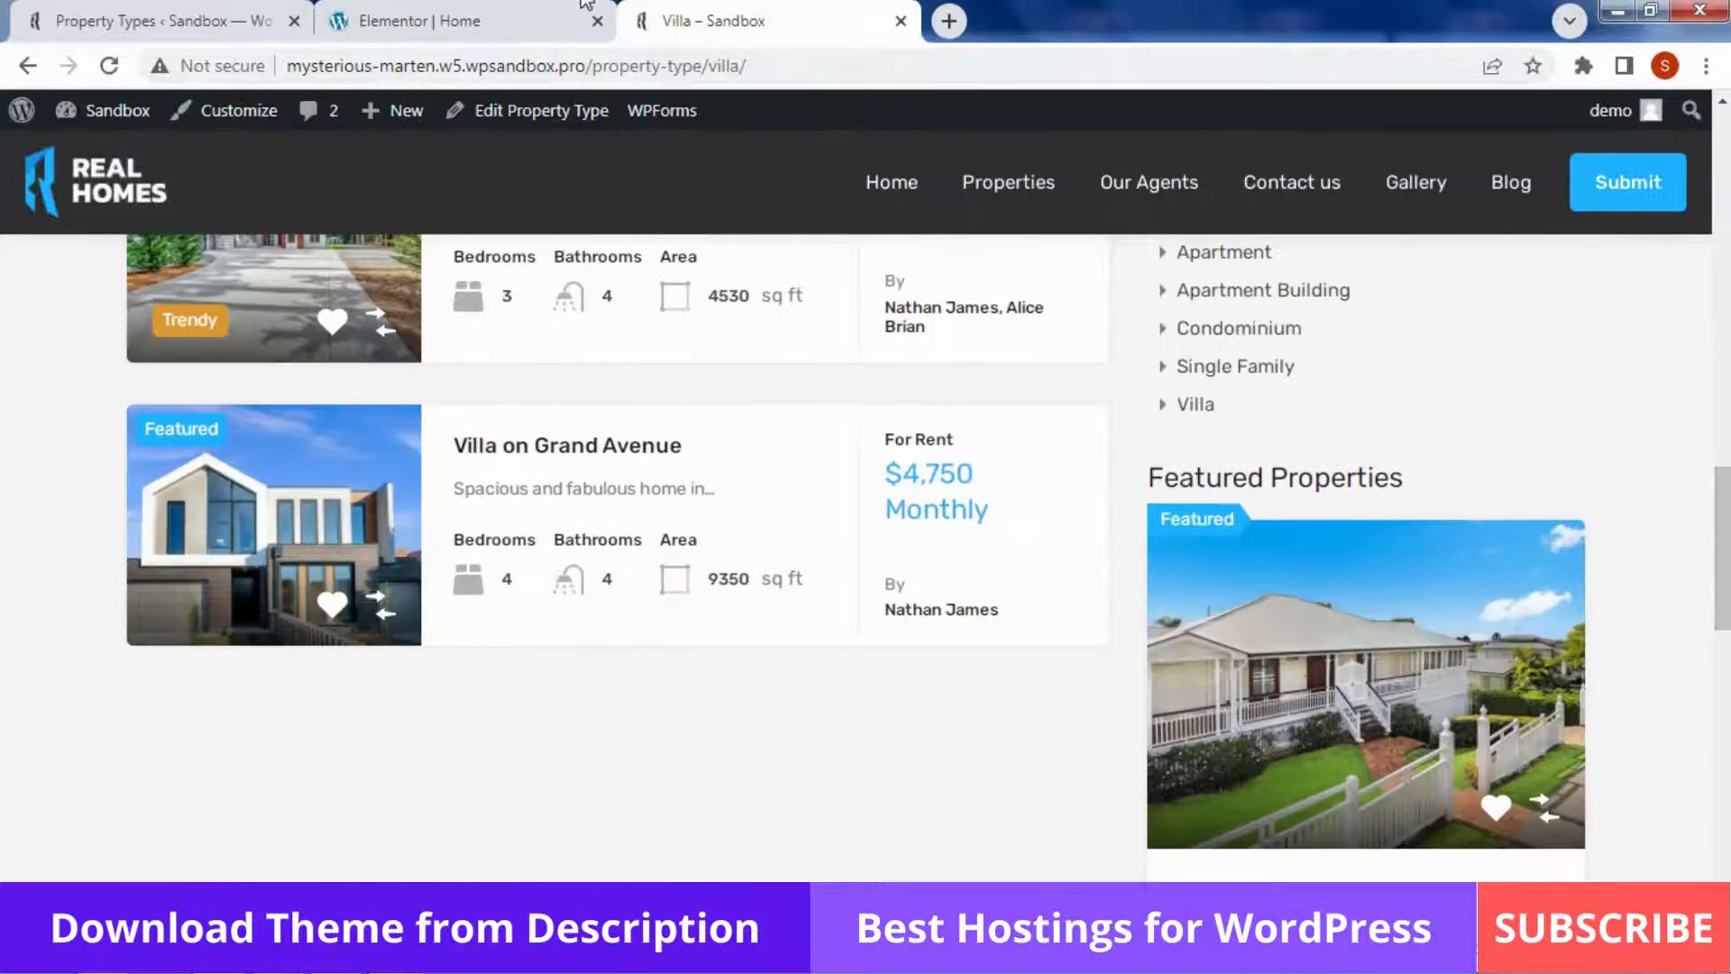
left_click(450, 20)
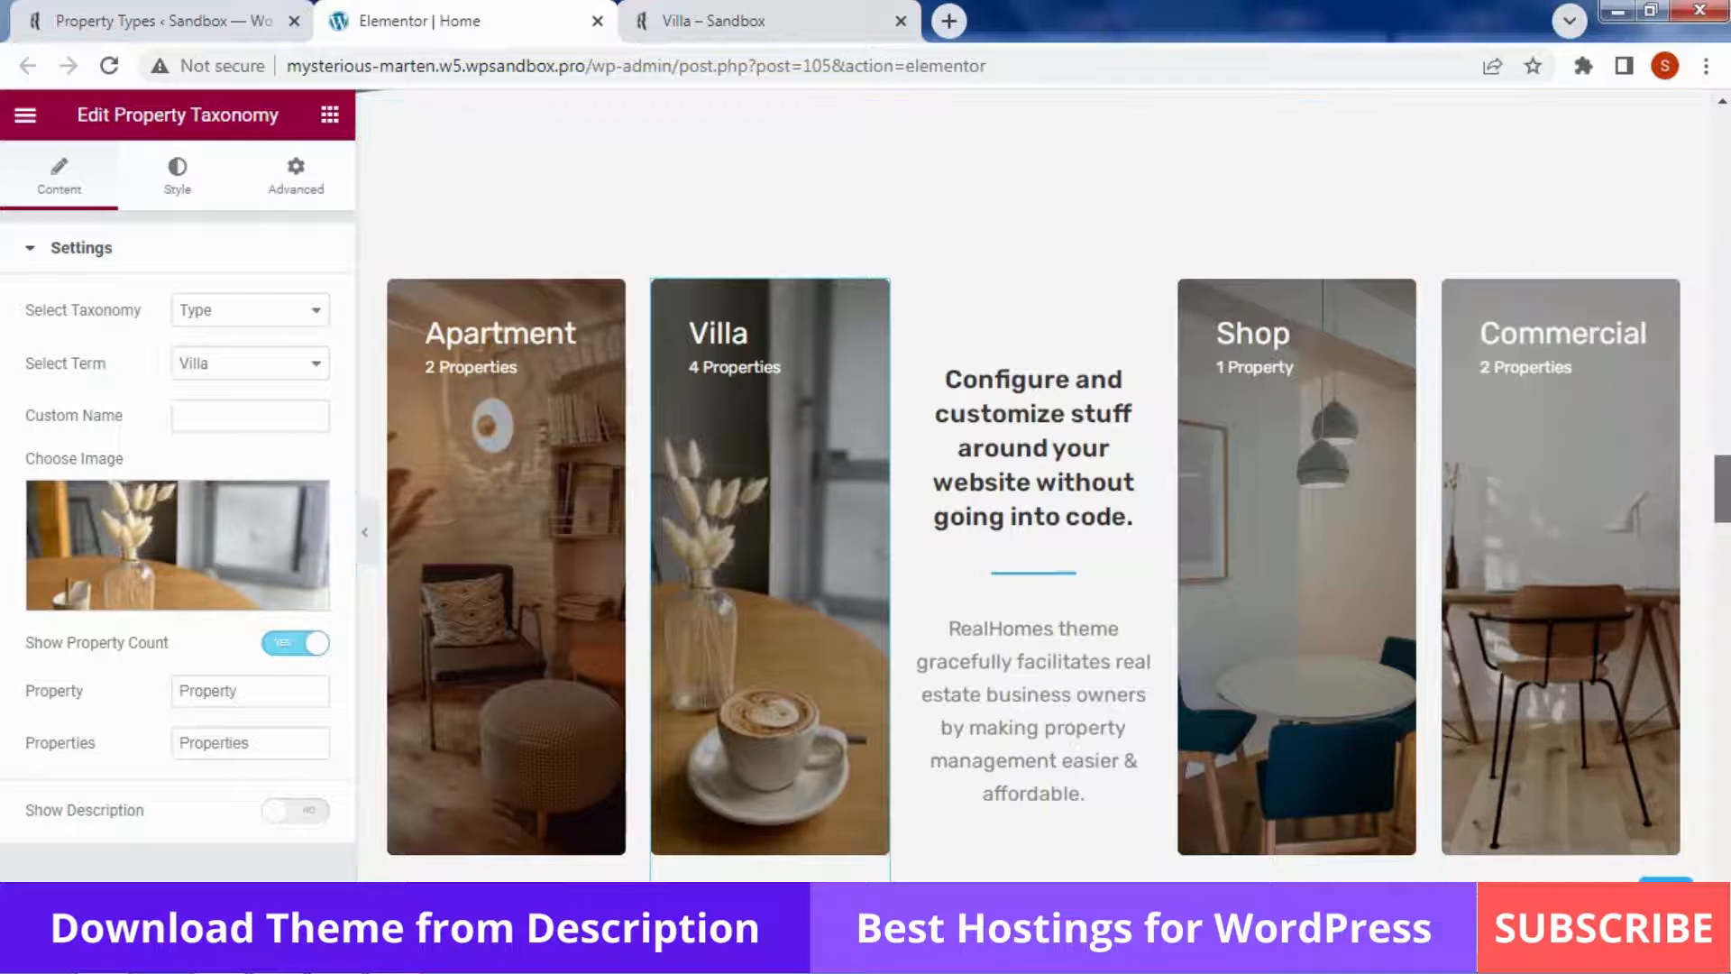
Select the Inquiry Form widget and expand its Name Prefix field options
left_click_drag(1723, 487, 1723, 392)
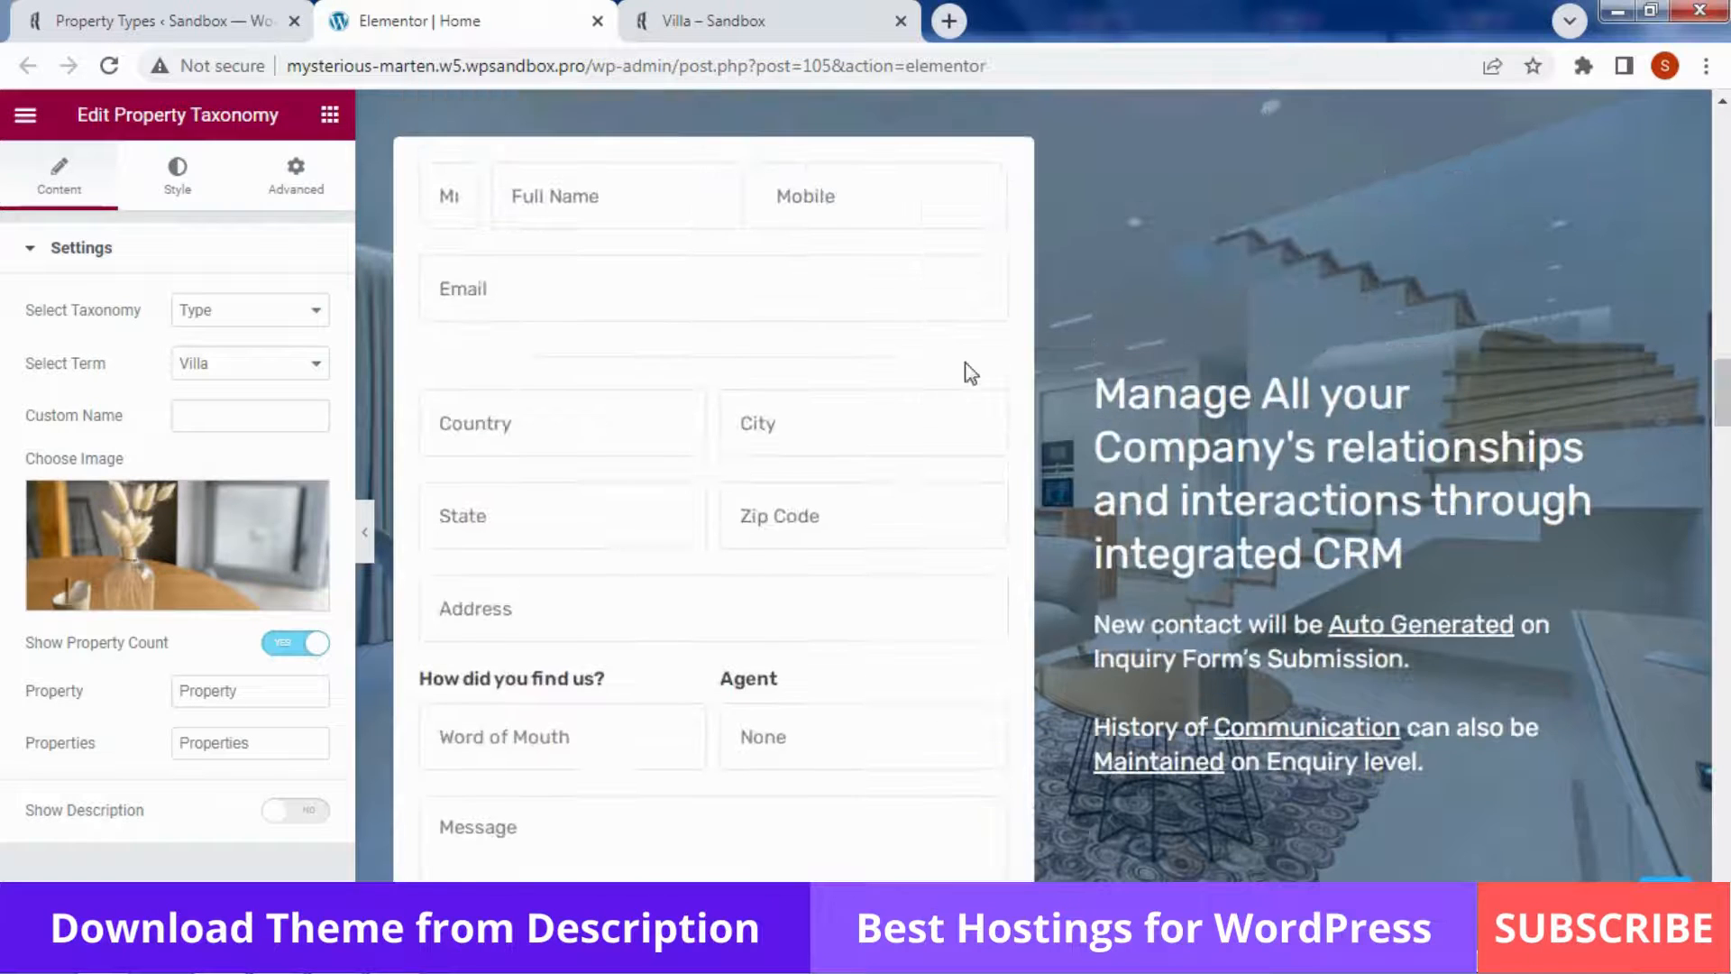
left_click(916, 380)
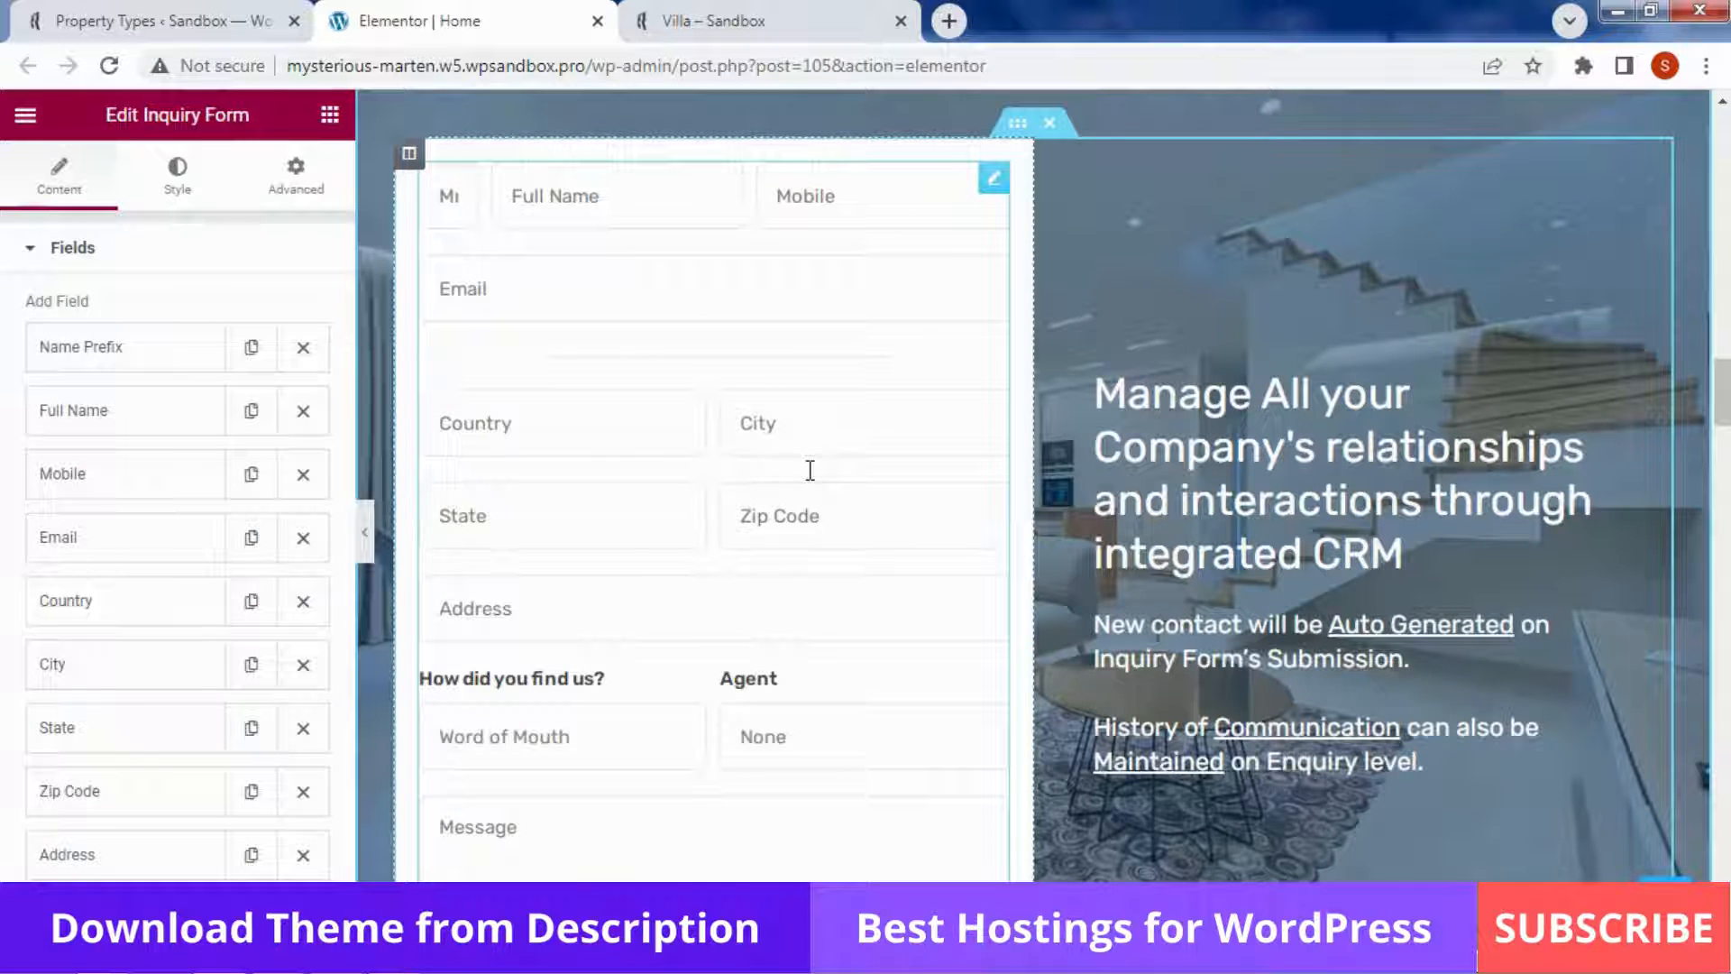
scroll(164, 307, "down", 1)
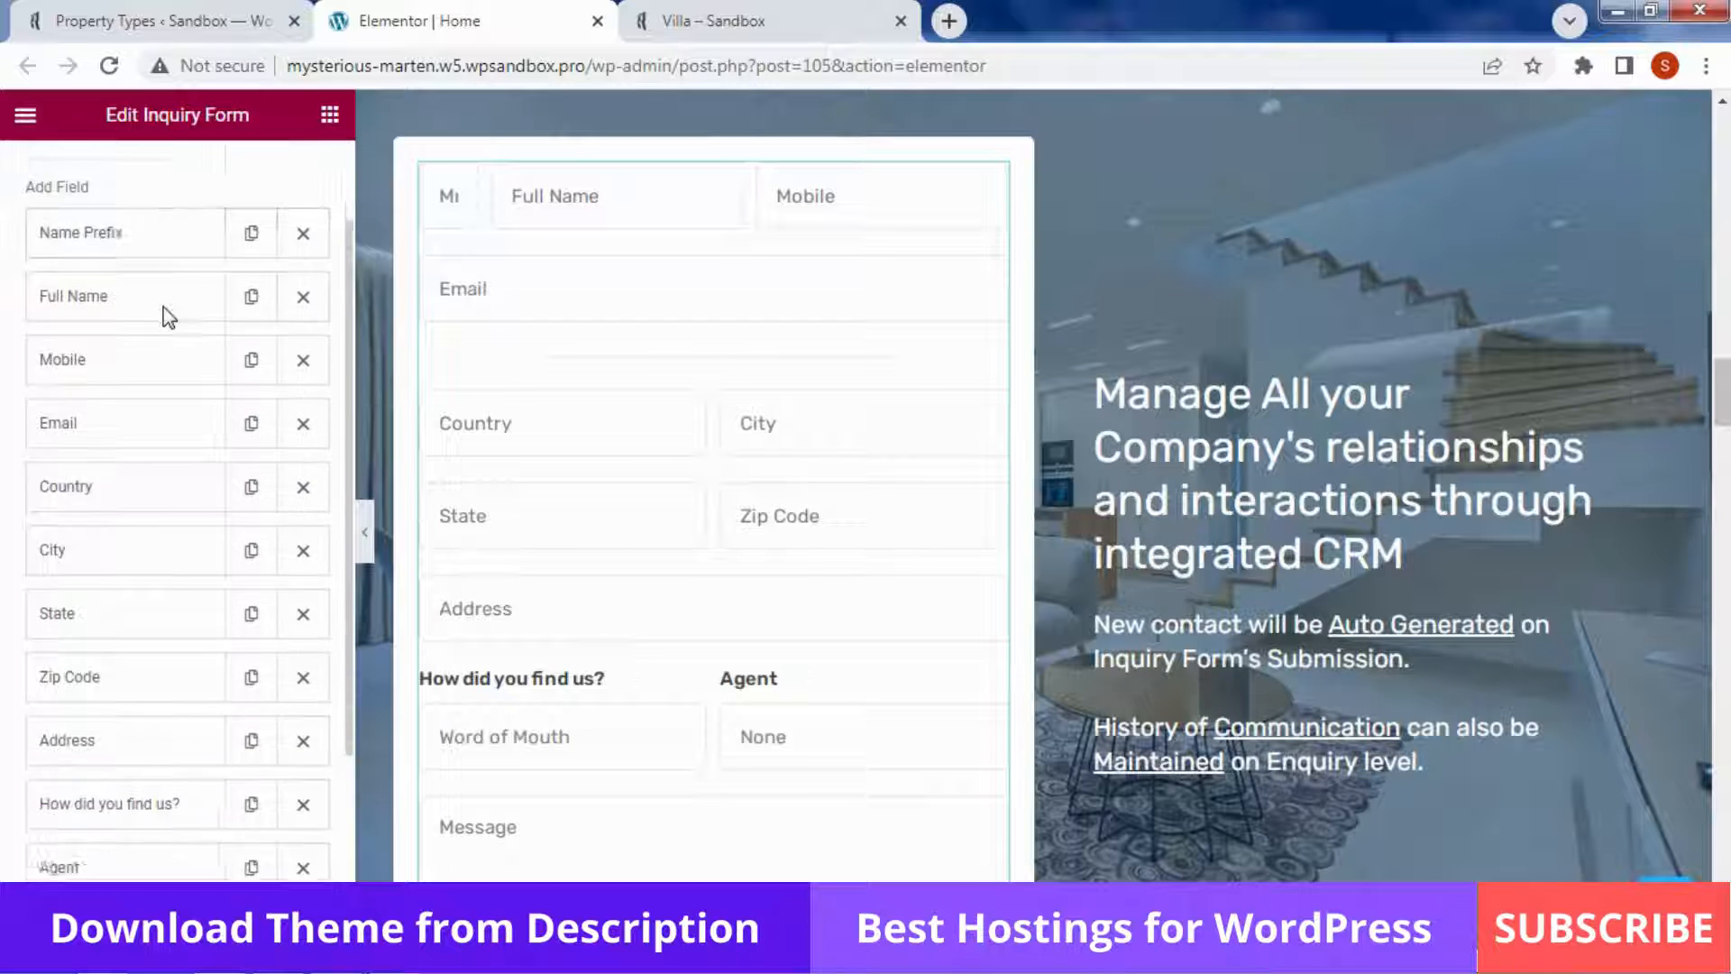
scroll(164, 306, "down", 2)
scroll(164, 306, "up", 2)
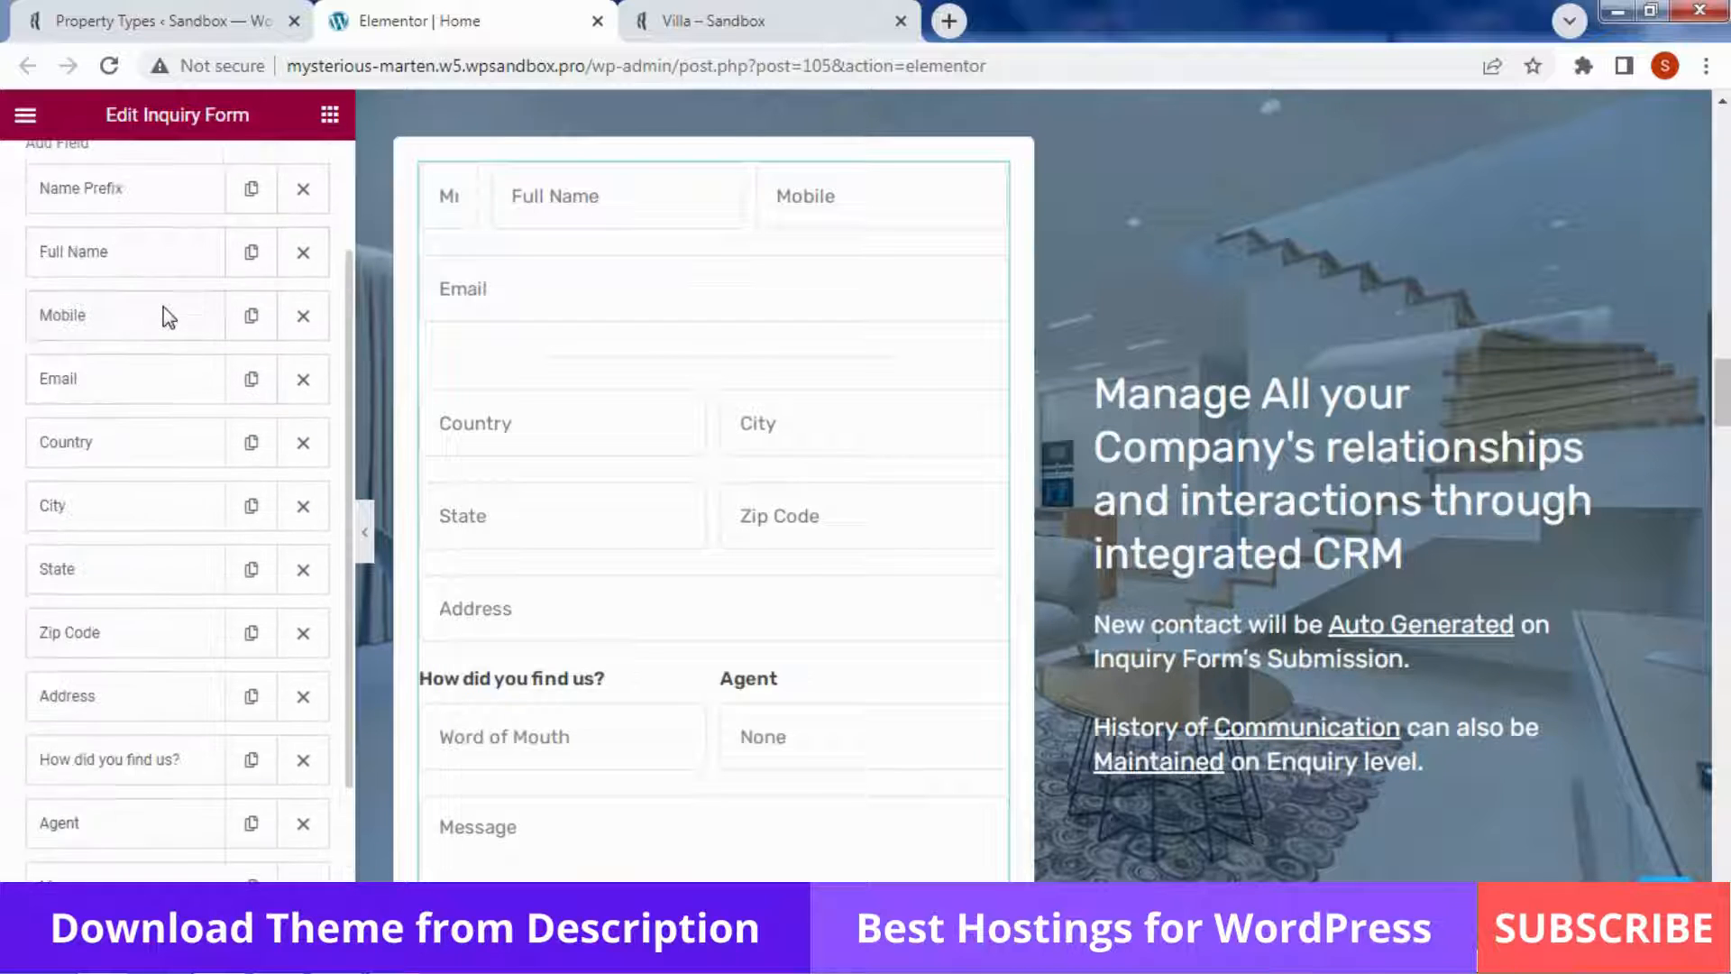
scroll(165, 307, "up", 2)
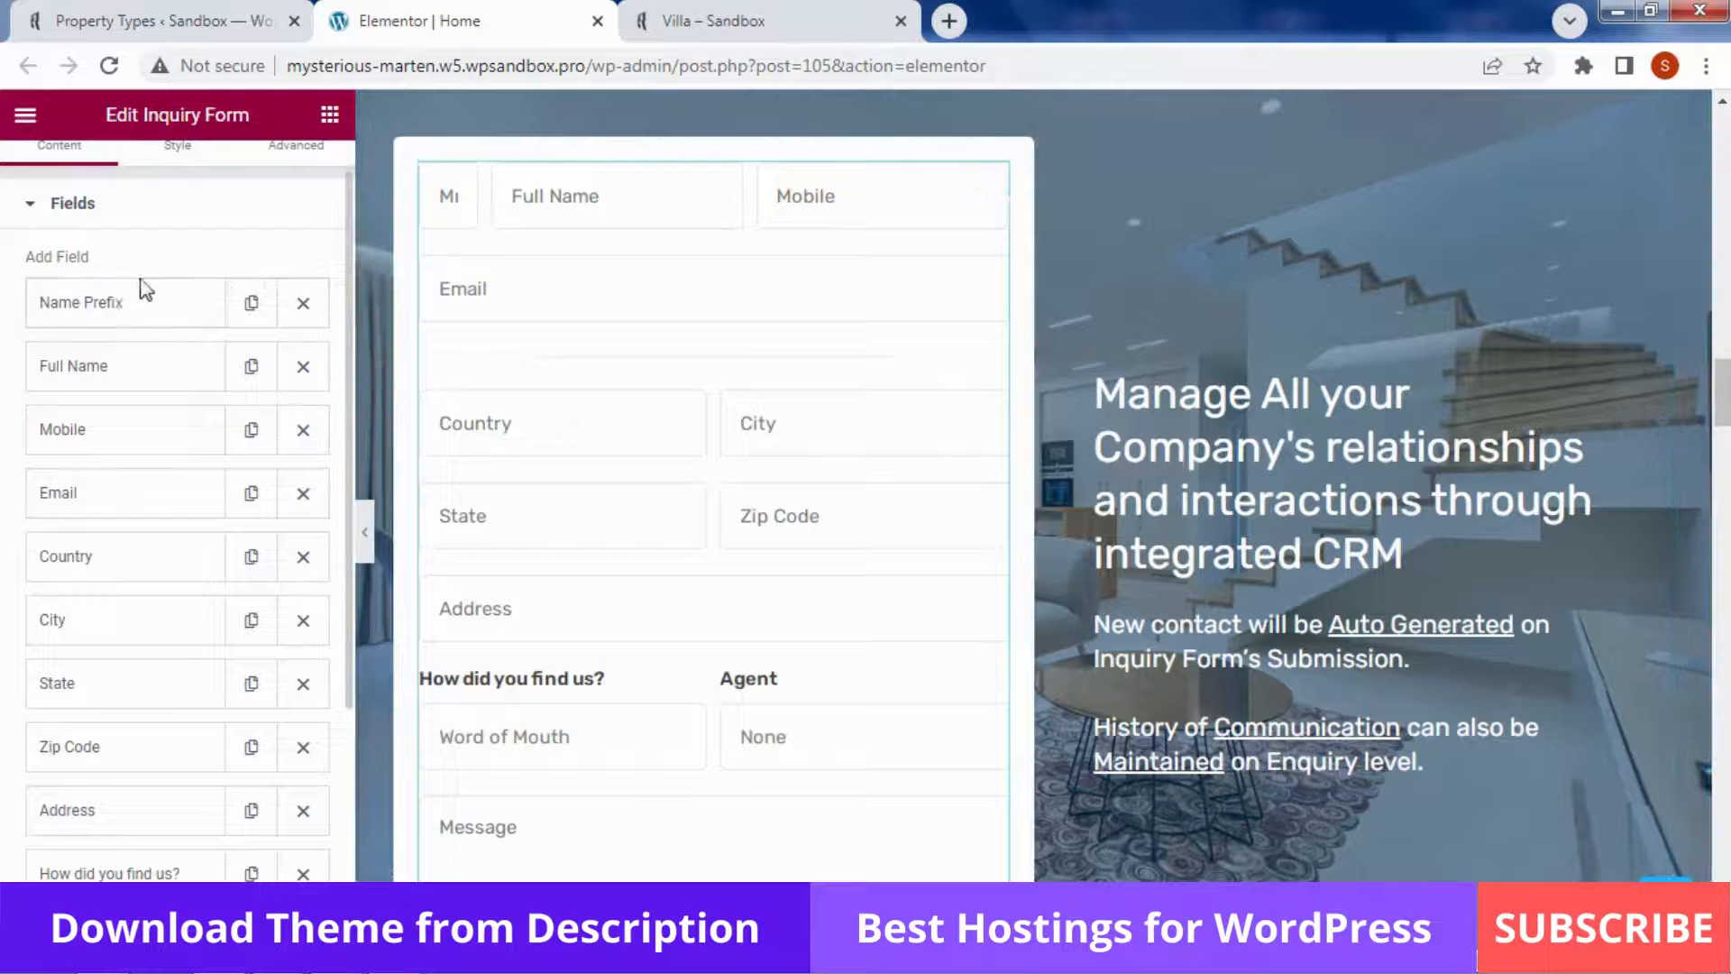
left_click(125, 312)
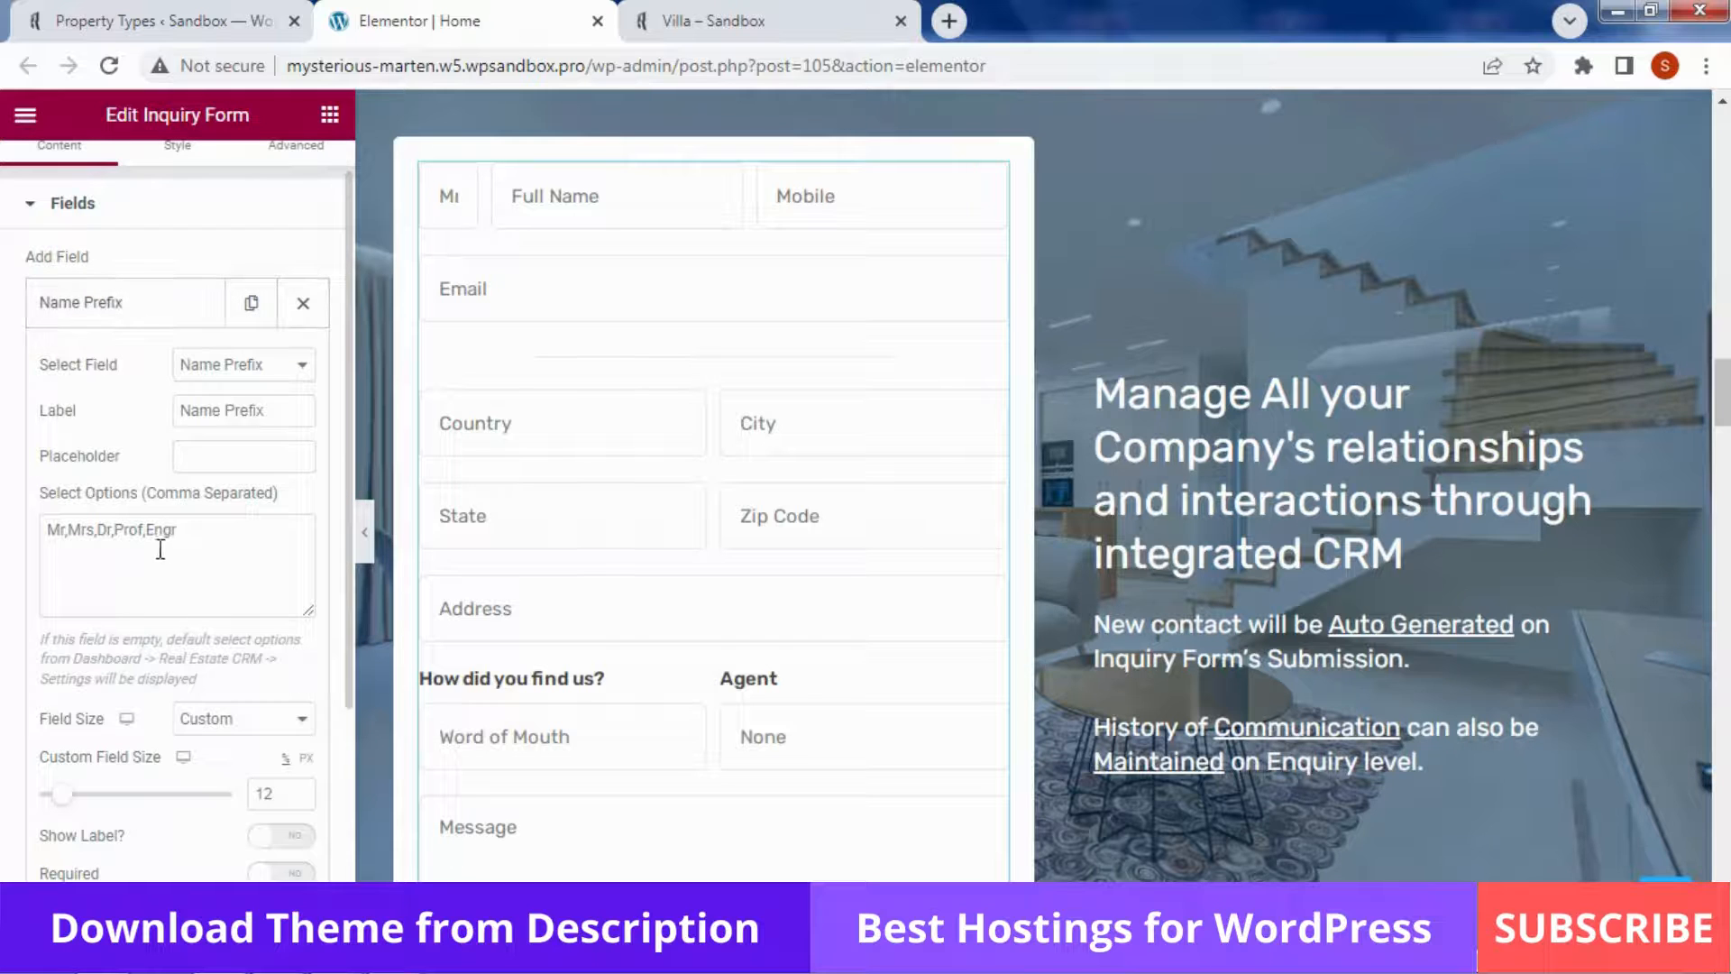
left_click(133, 309)
left_click(134, 305)
scroll(134, 309, "down", 3)
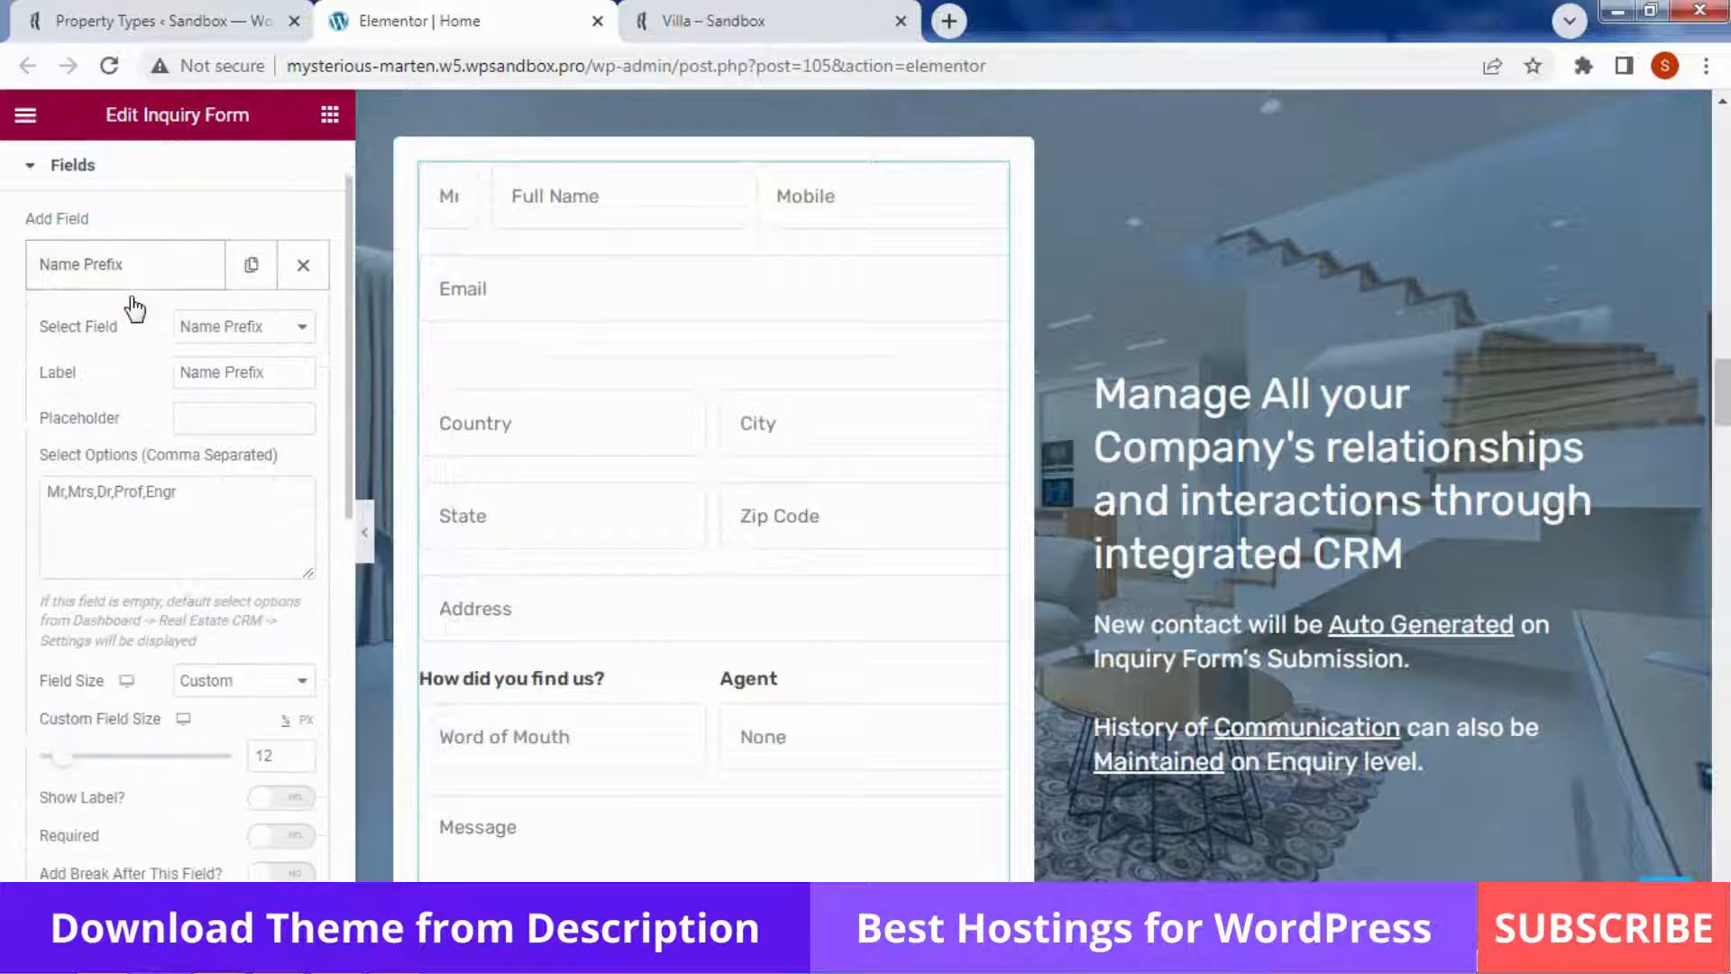
scroll(133, 309, "down", 3)
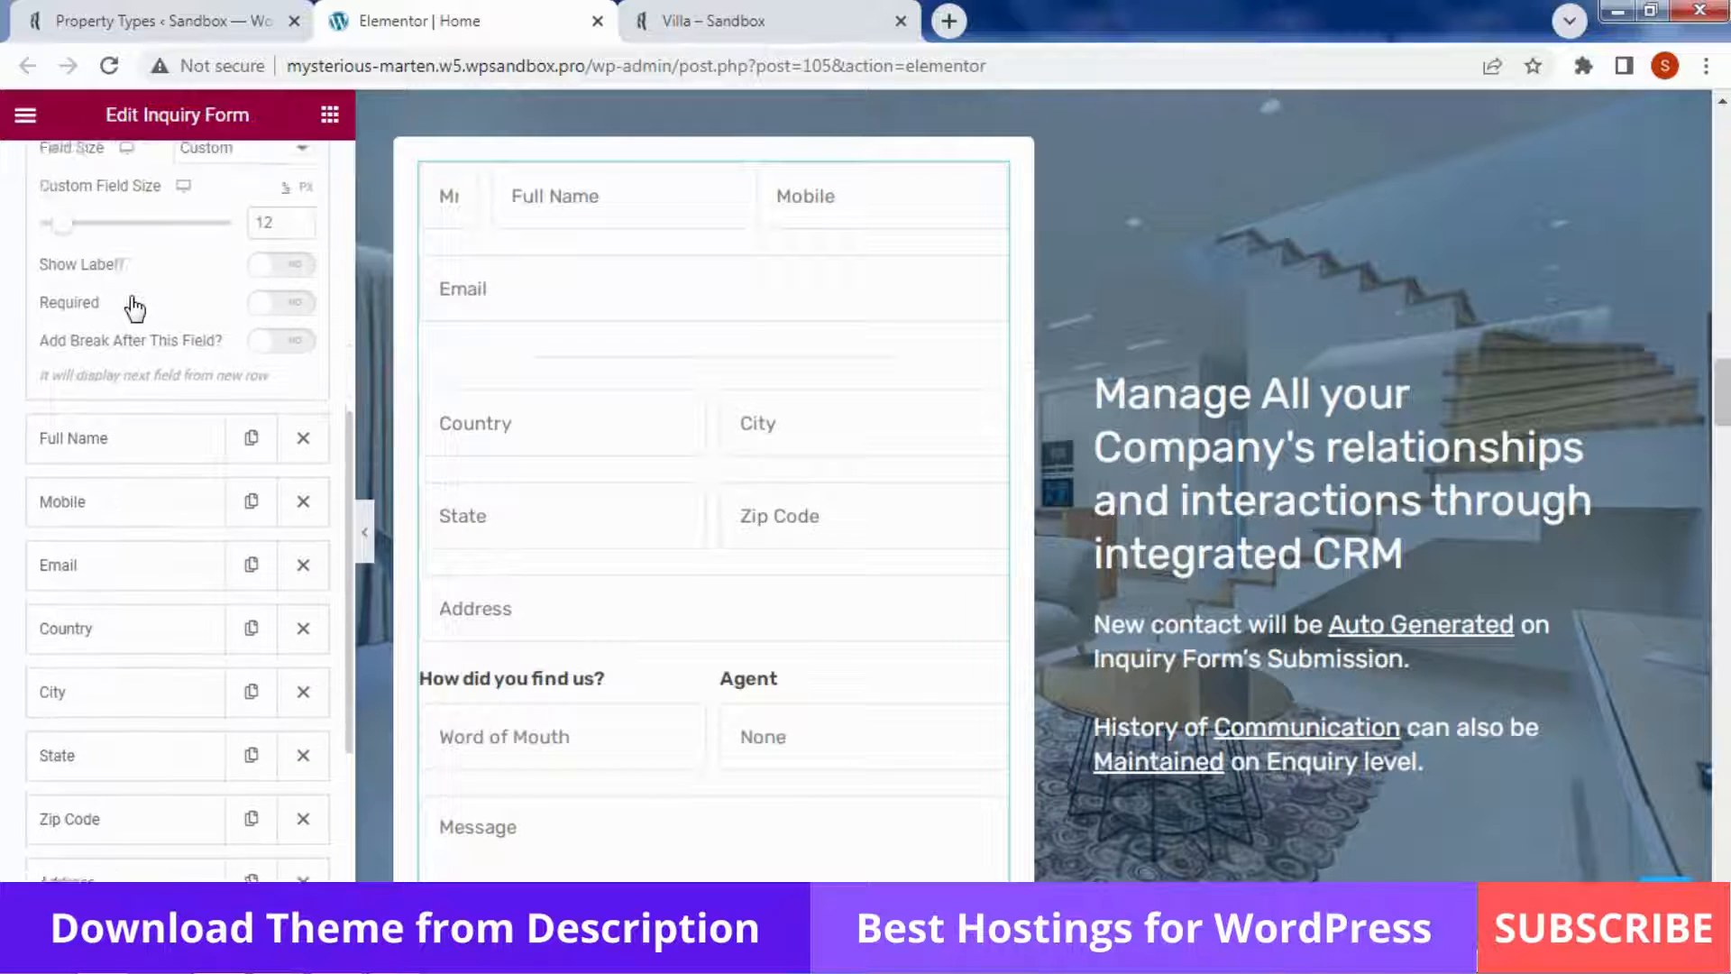
scroll(122, 687, "down", 1)
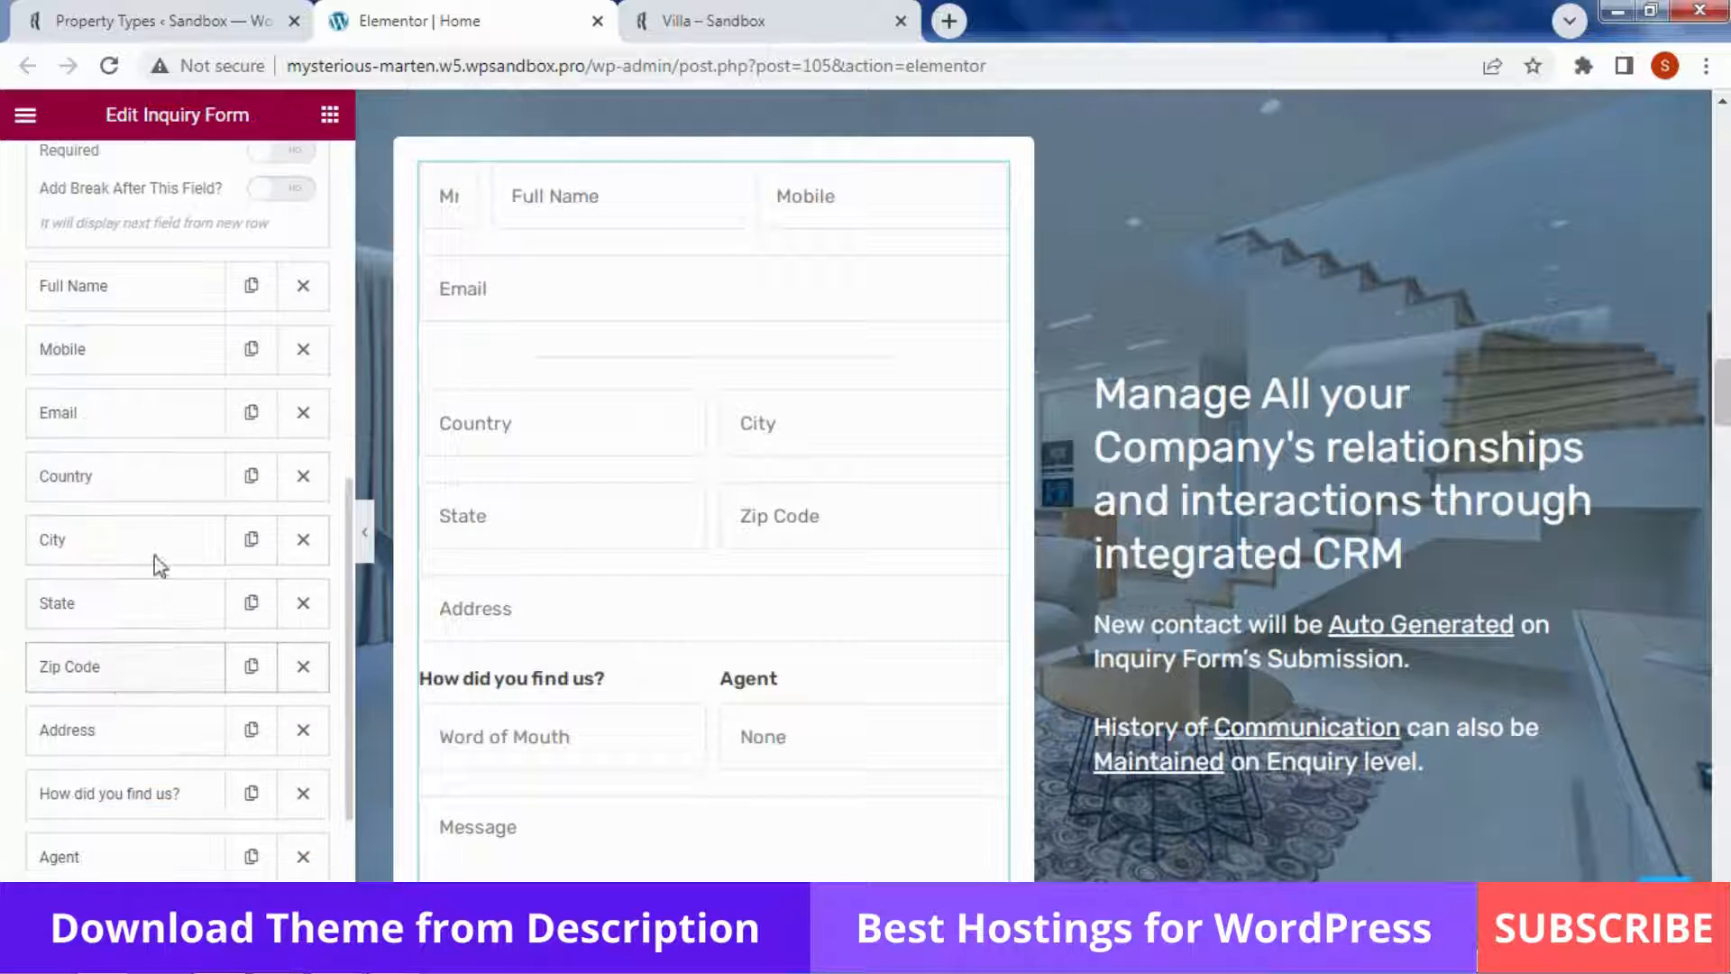
scroll(154, 555, "down", 2)
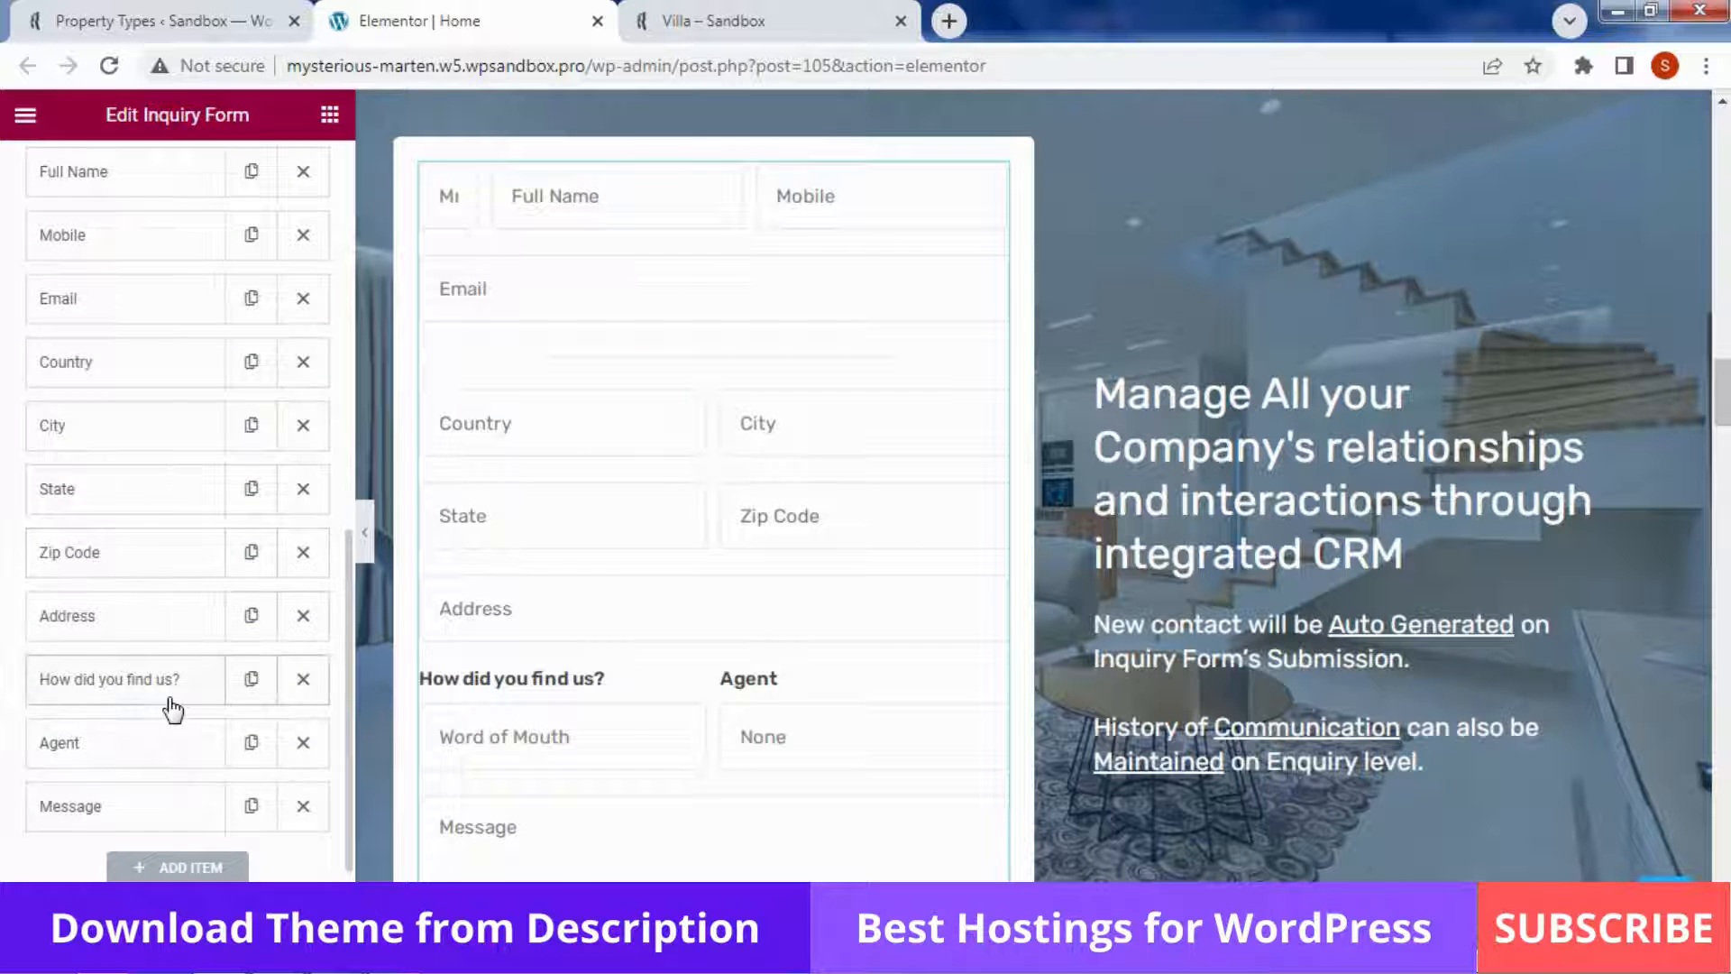
scroll(170, 707, "down", 1)
Inspect the Agent and 'How did you find us?' choices, then expand the form's Settings section
left_click(97, 668)
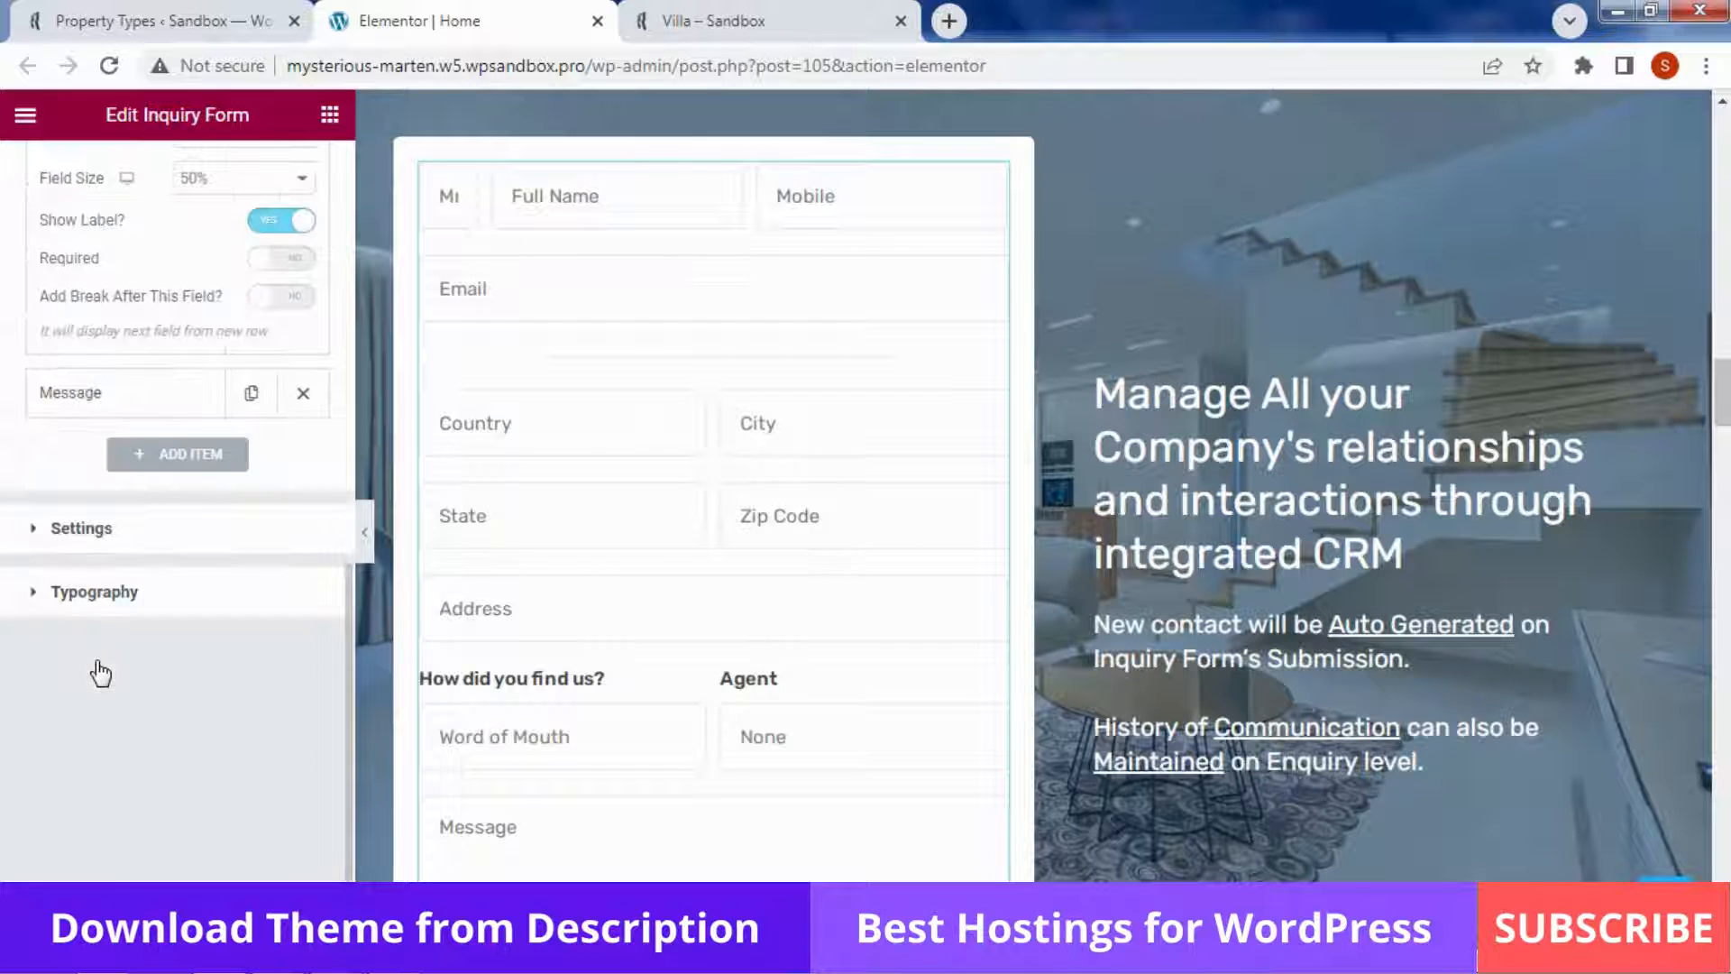
left_click(874, 757)
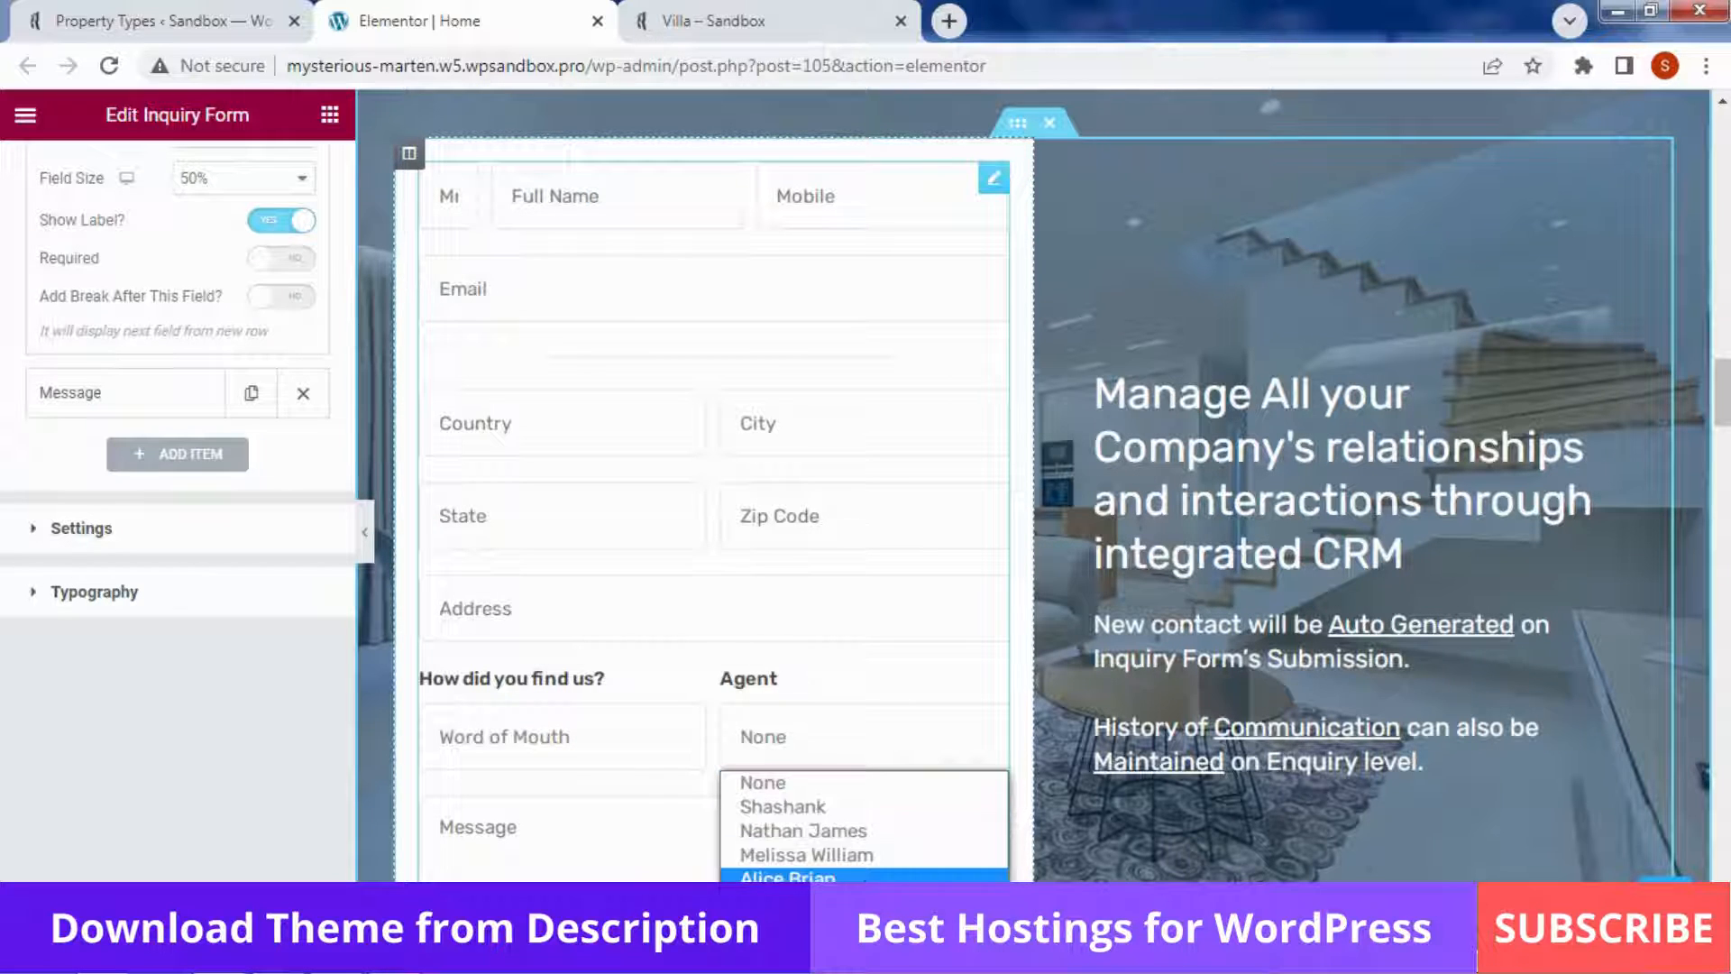
left_click(592, 758)
left_click(592, 757)
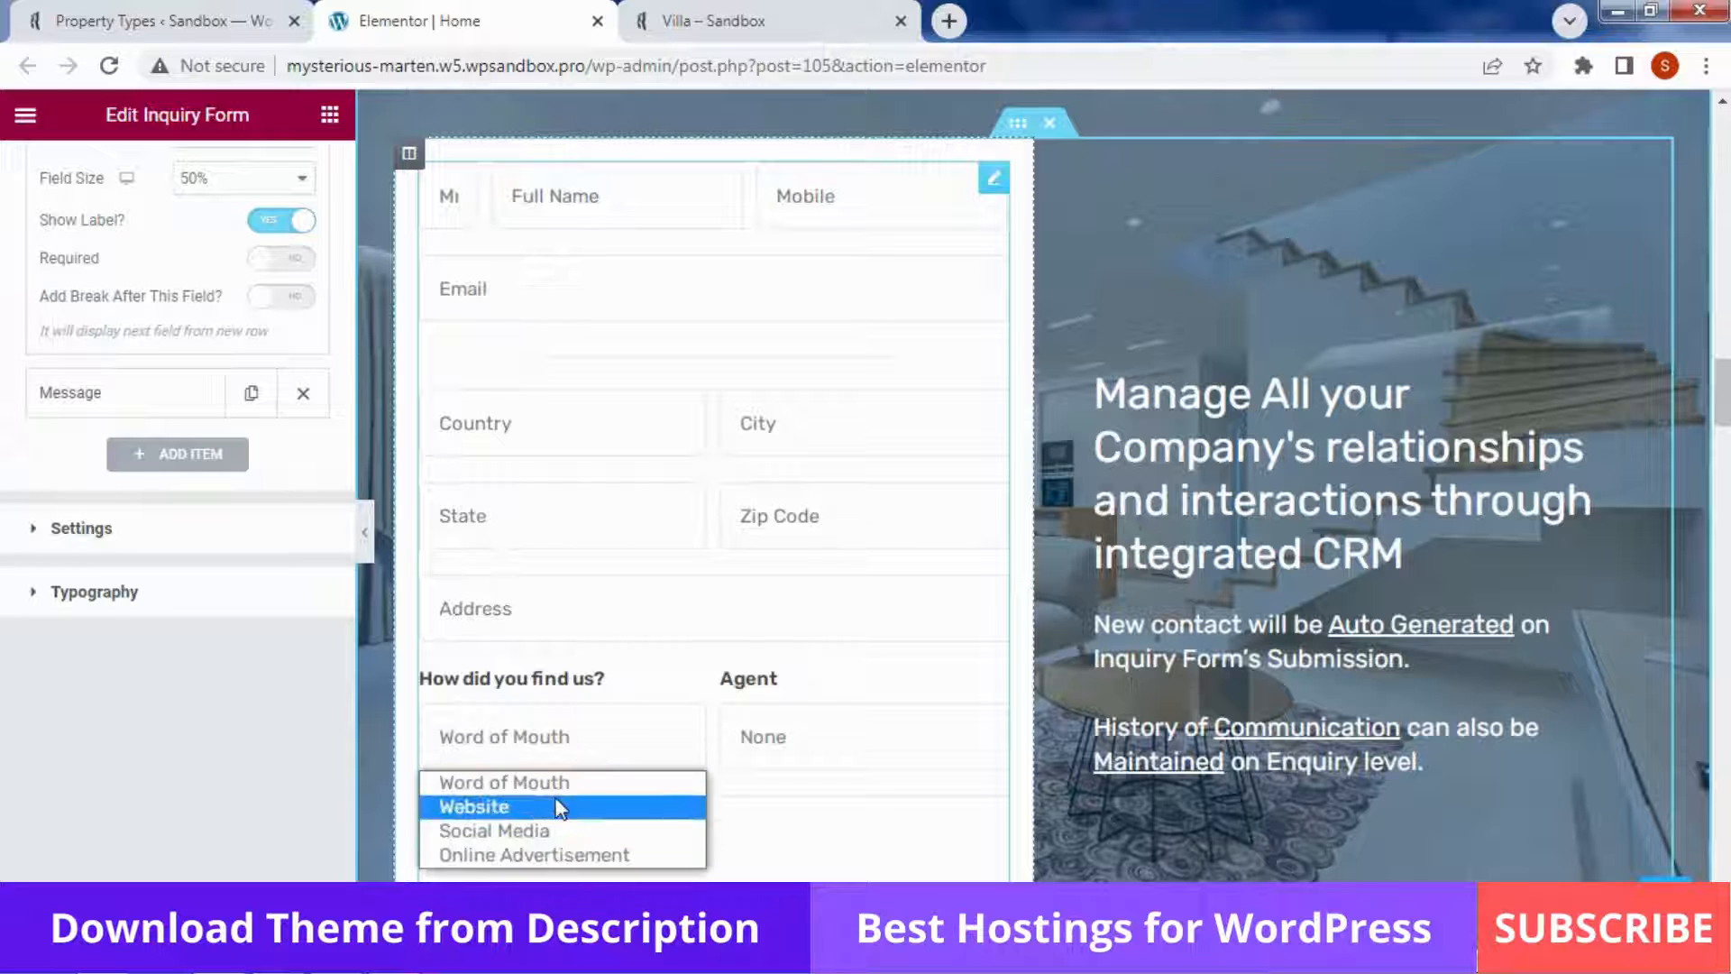
left_click(786, 606)
left_click(108, 539)
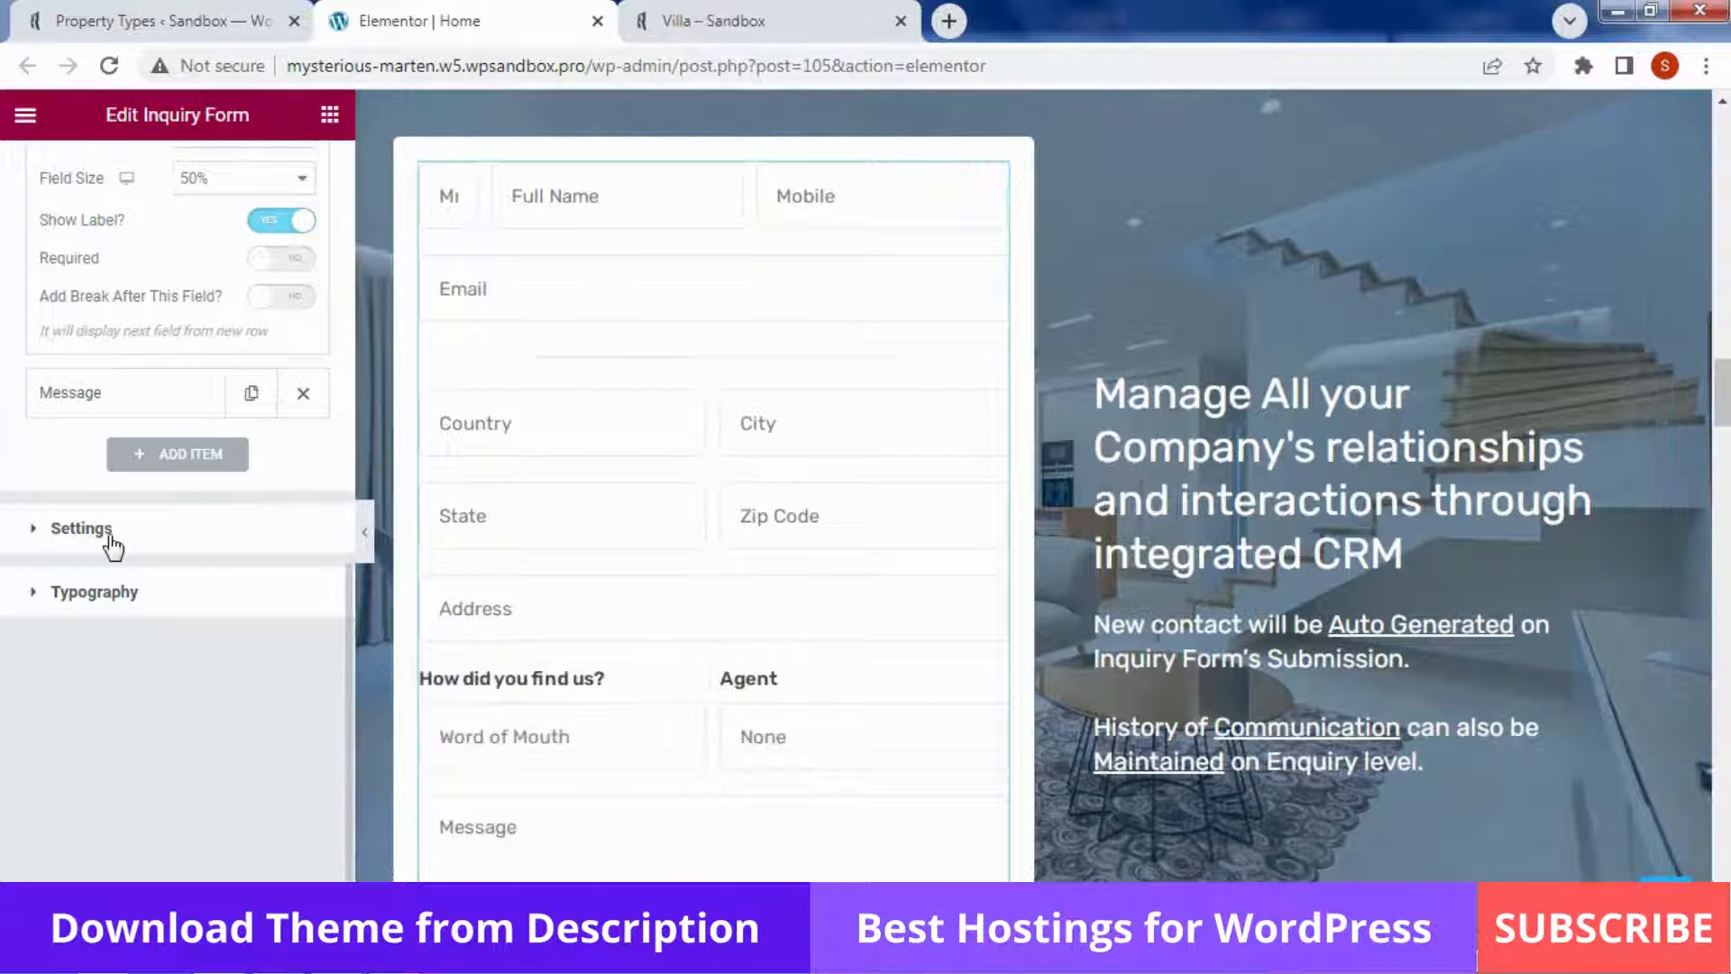
left_click(110, 539)
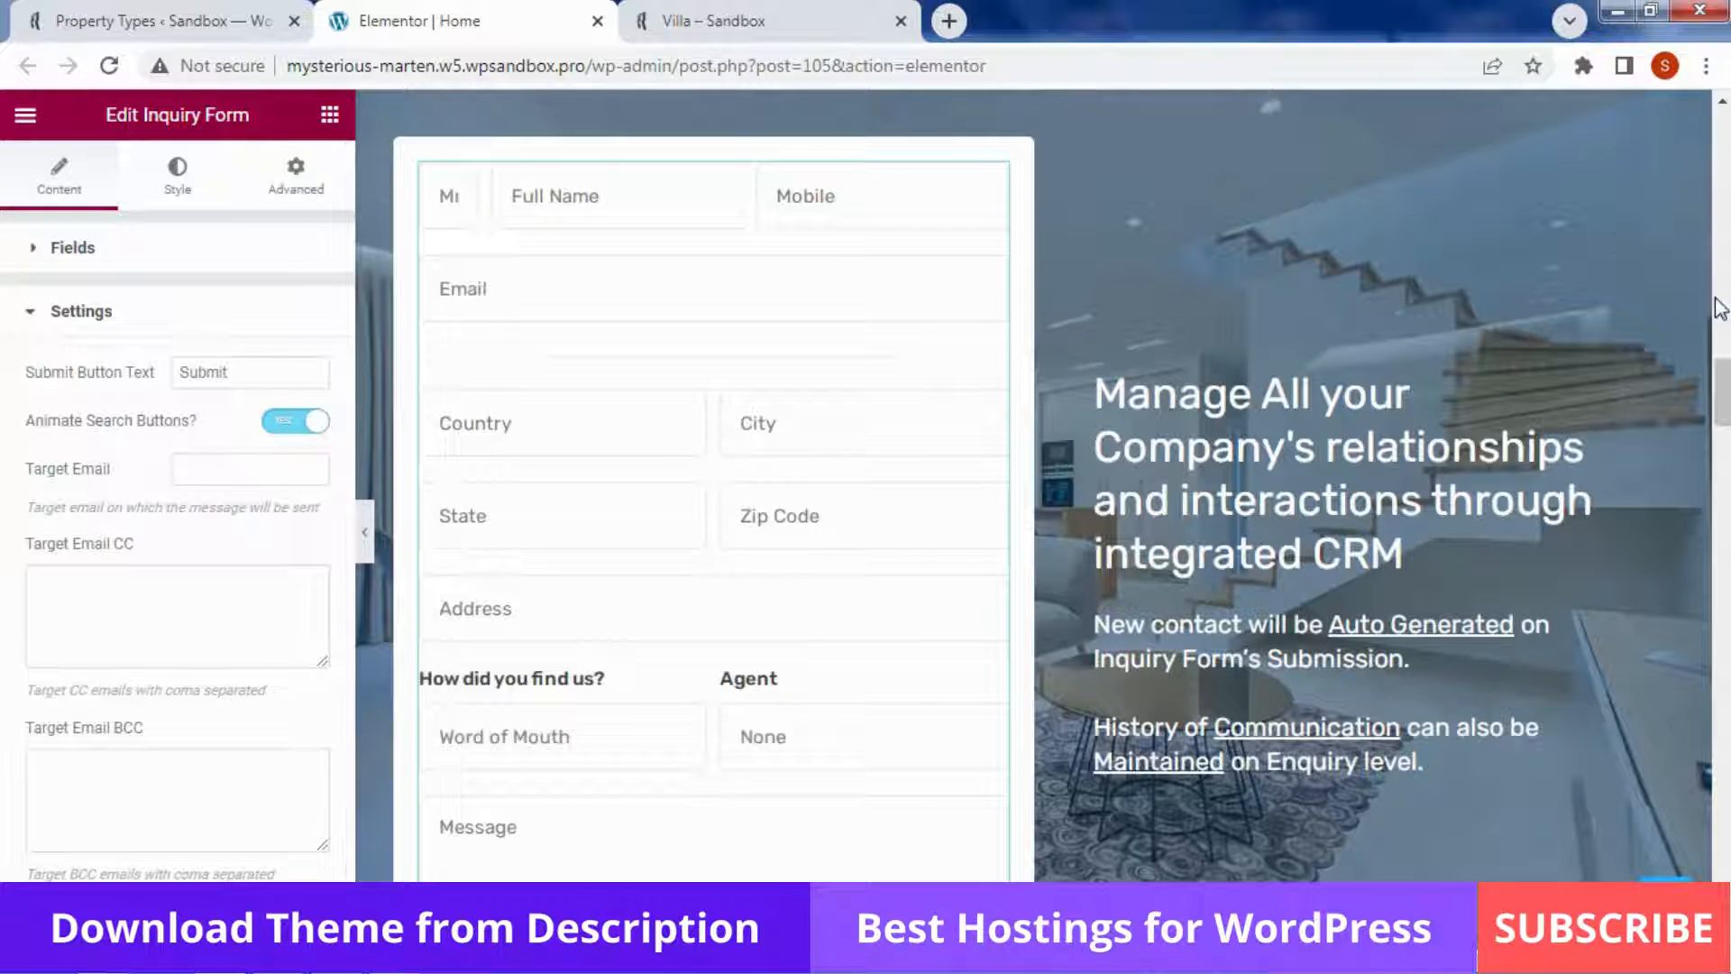
Enter the site owner's email address as the inquiry form's Target Email, leaving CC and BCC empty
scroll(805, 575, "down", 5)
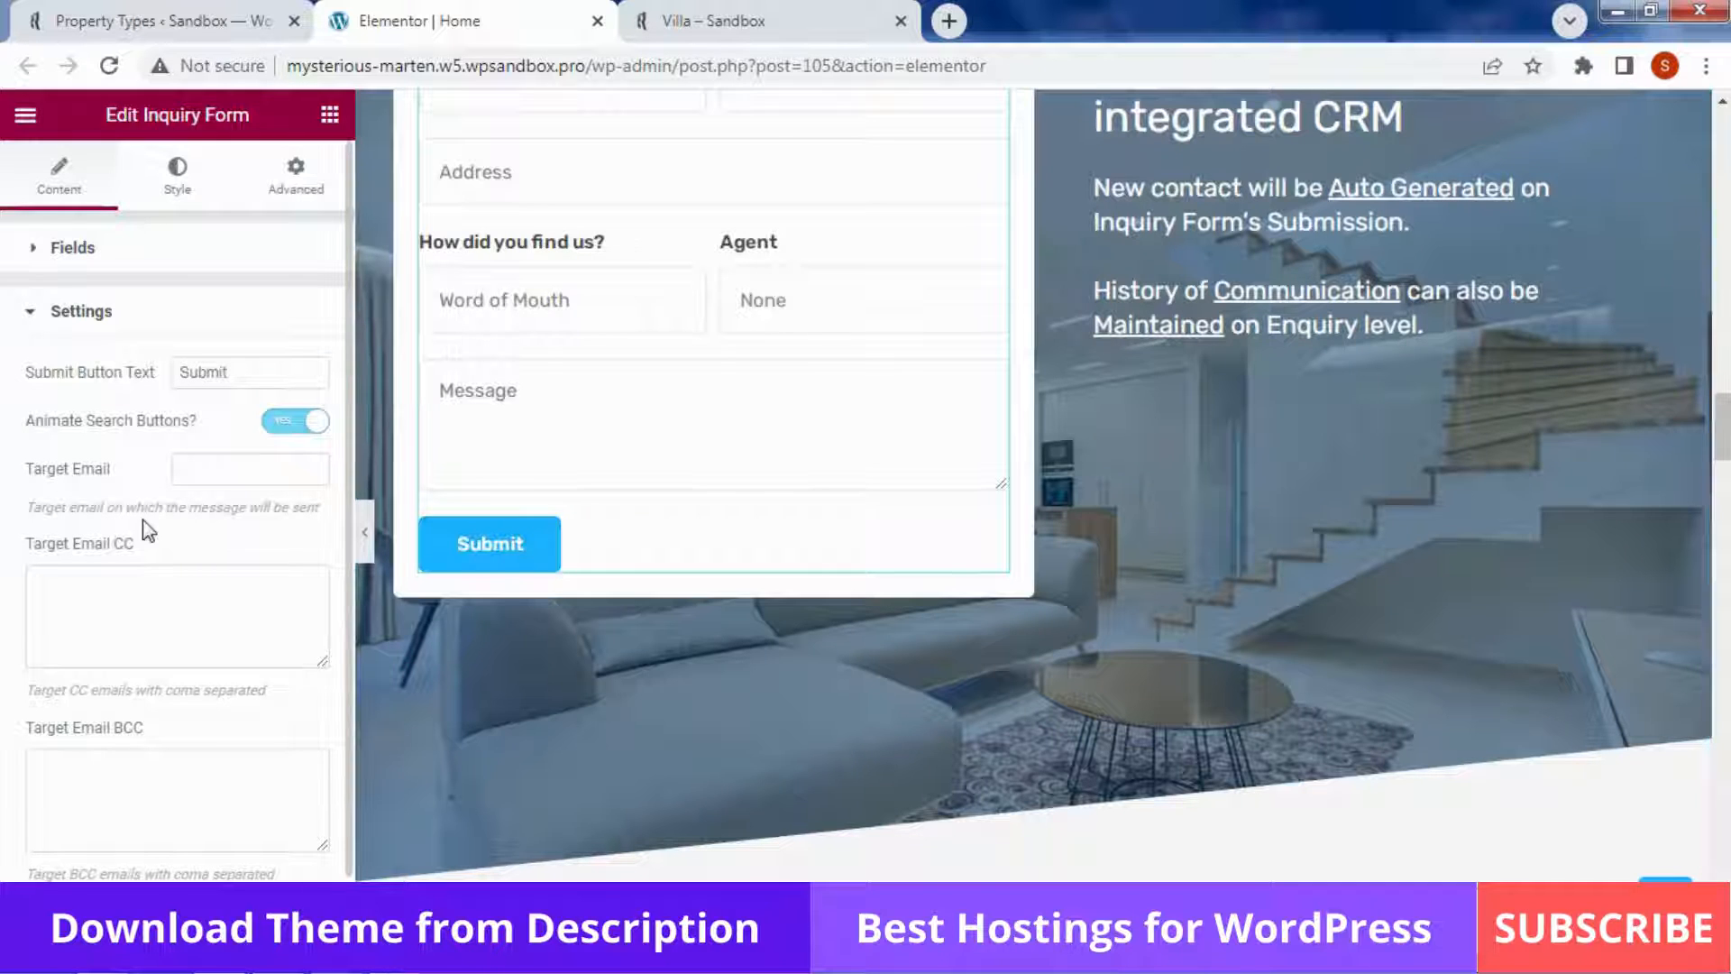
scroll(146, 530, "down", 1)
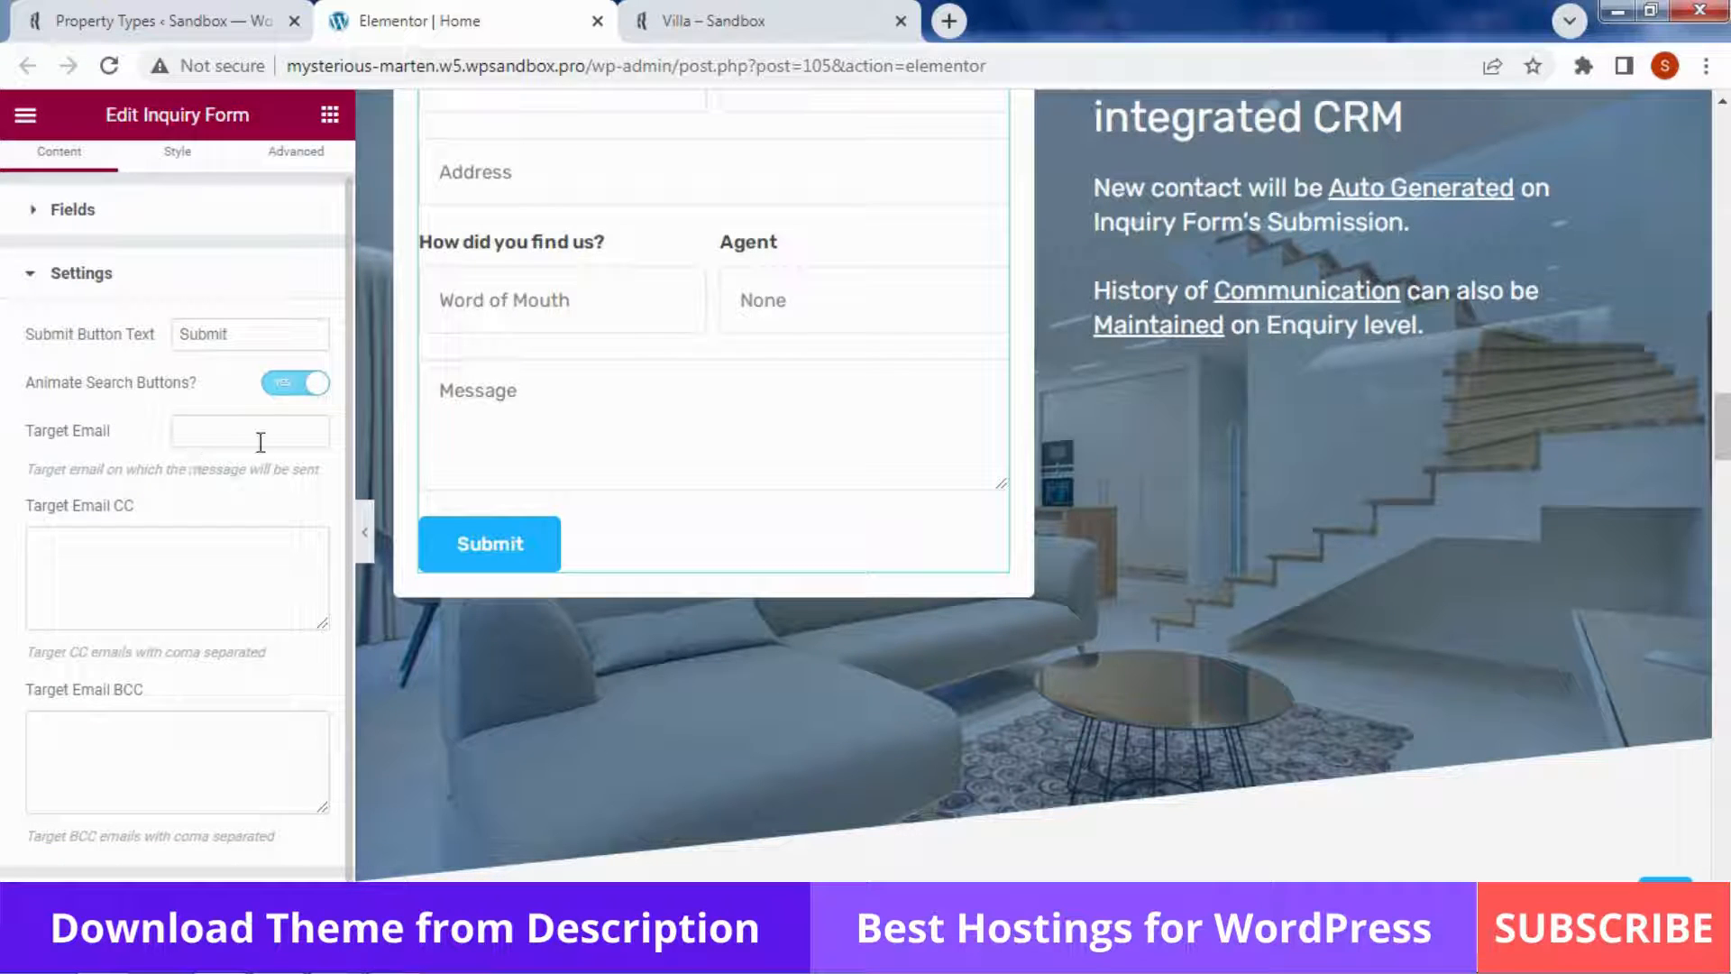
left_click(198, 442)
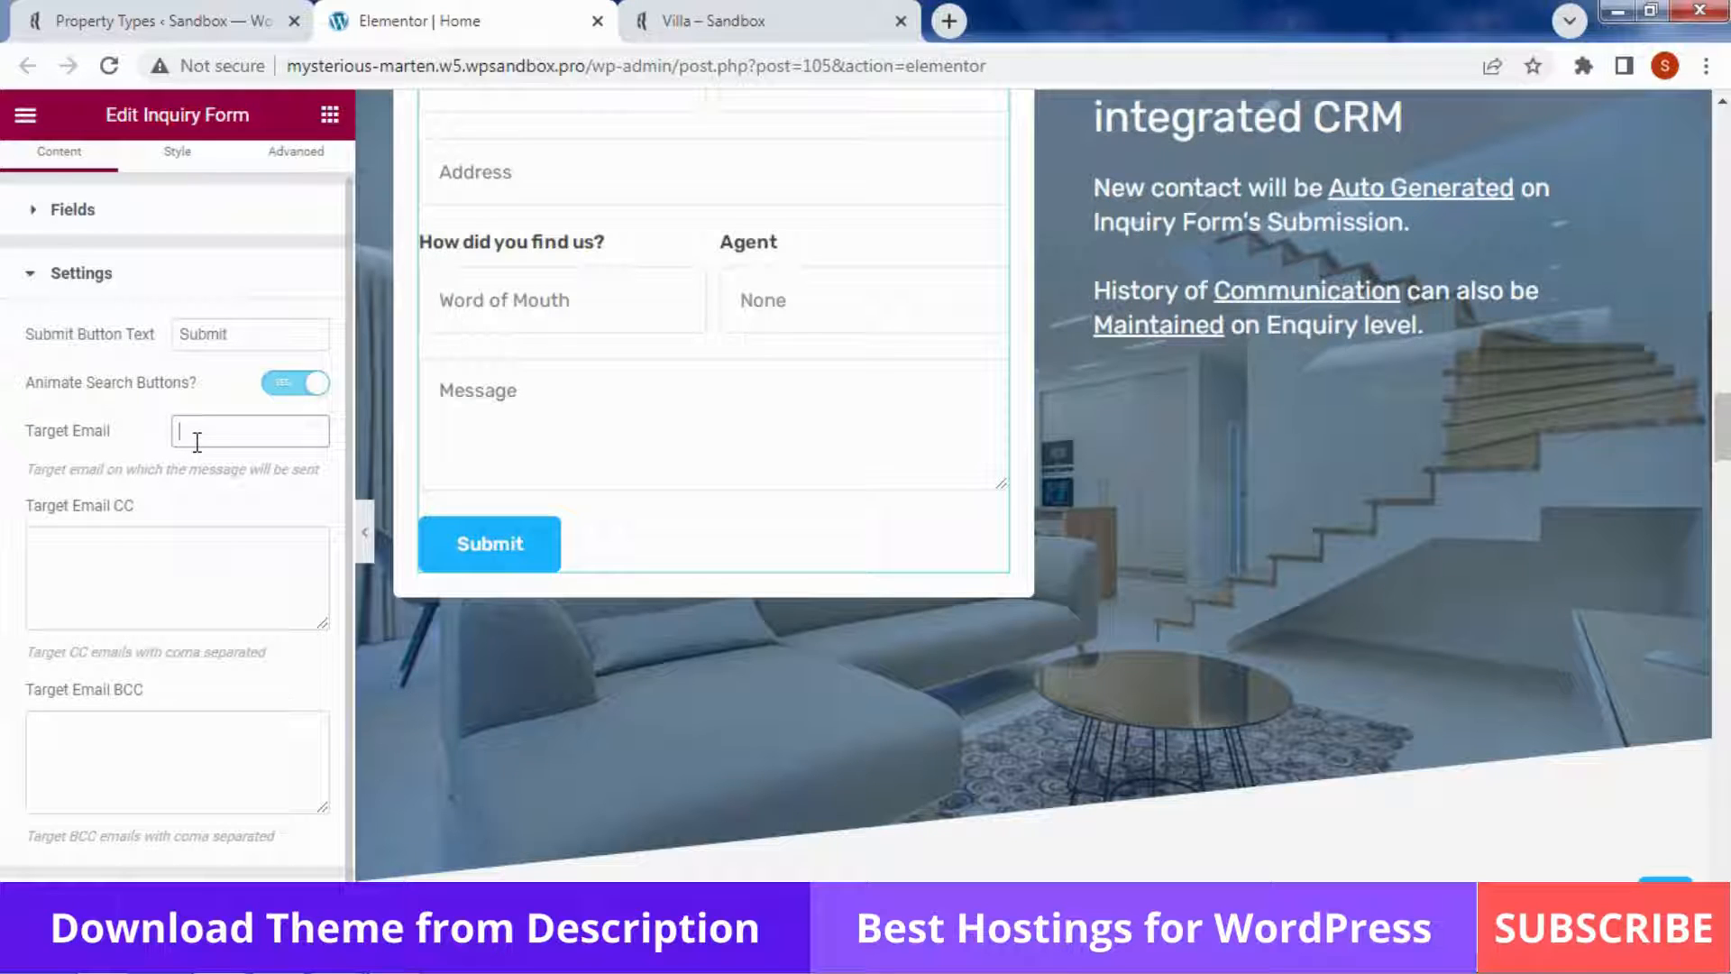
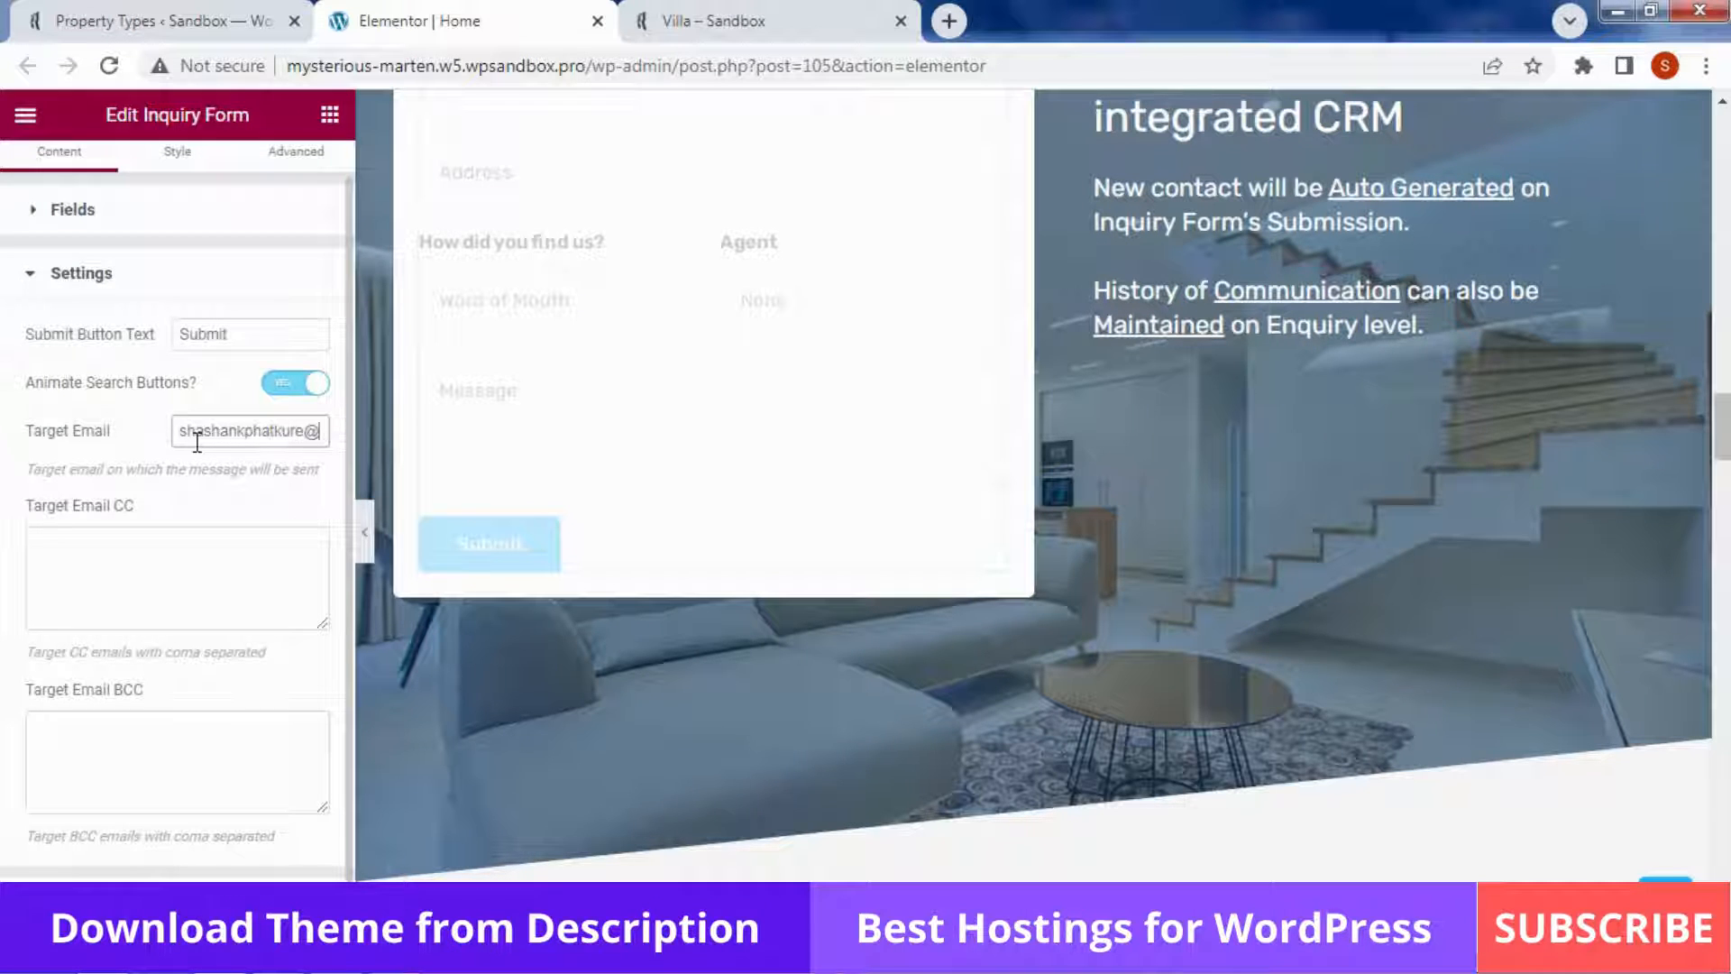
left_click(143, 455)
left_click(132, 557)
left_click_drag(139, 511, 79, 509)
left_click(86, 590)
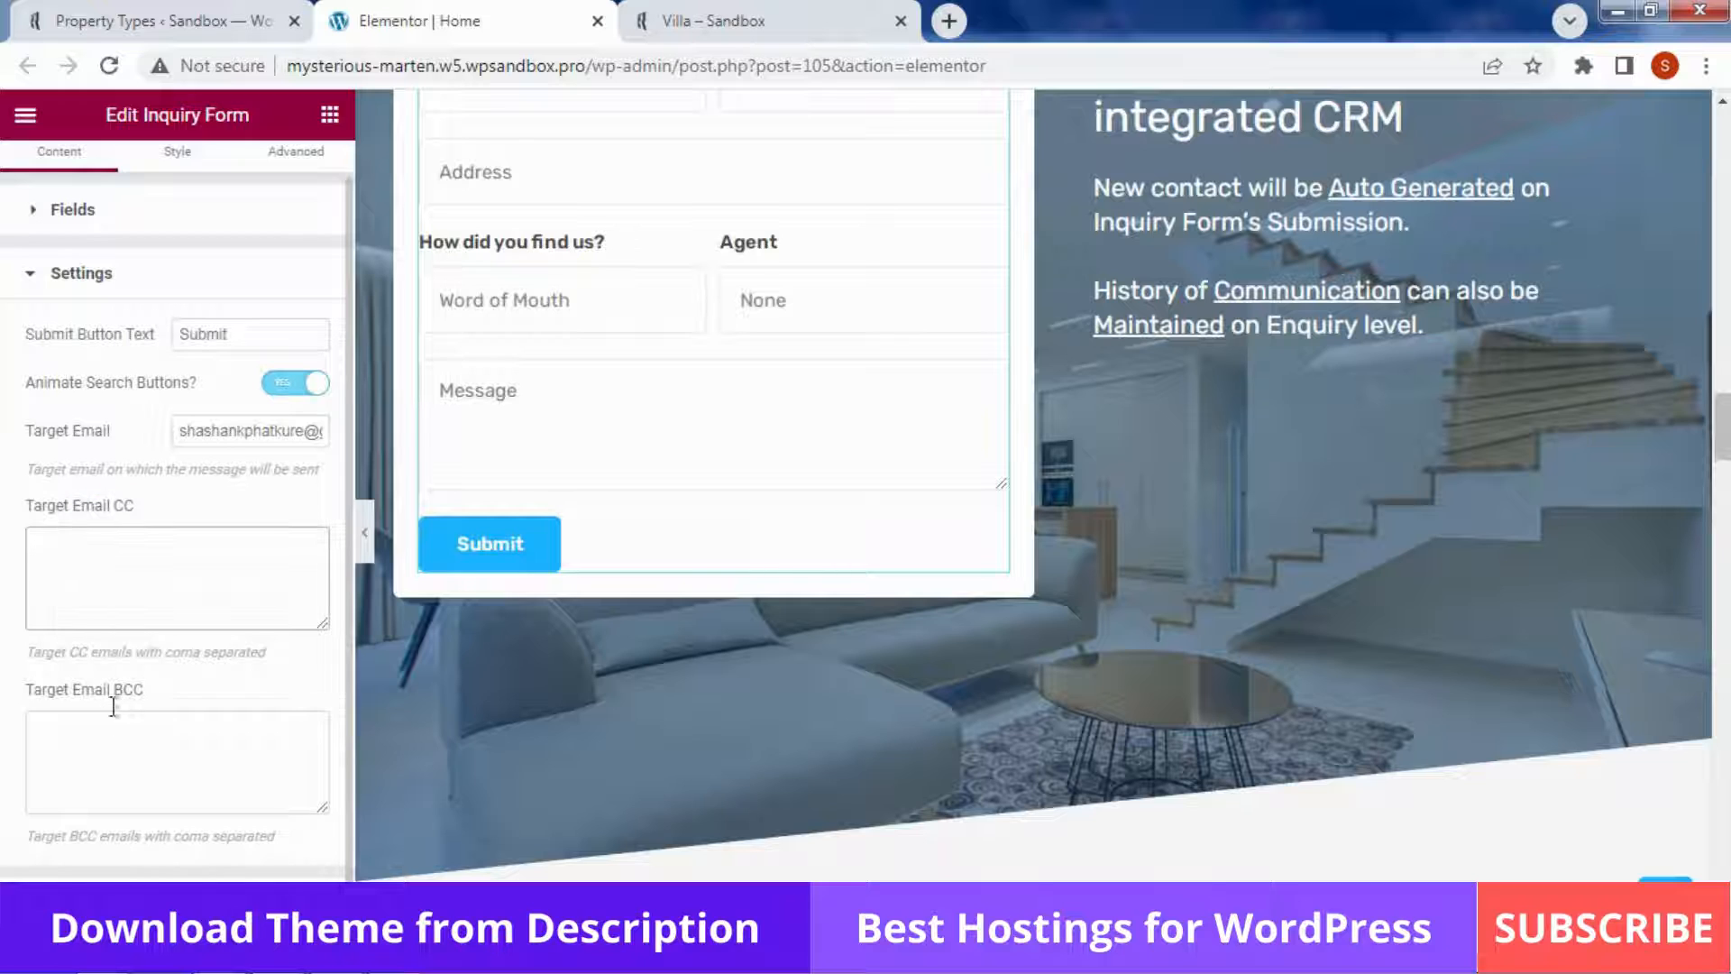
left_click_drag(161, 690, 78, 698)
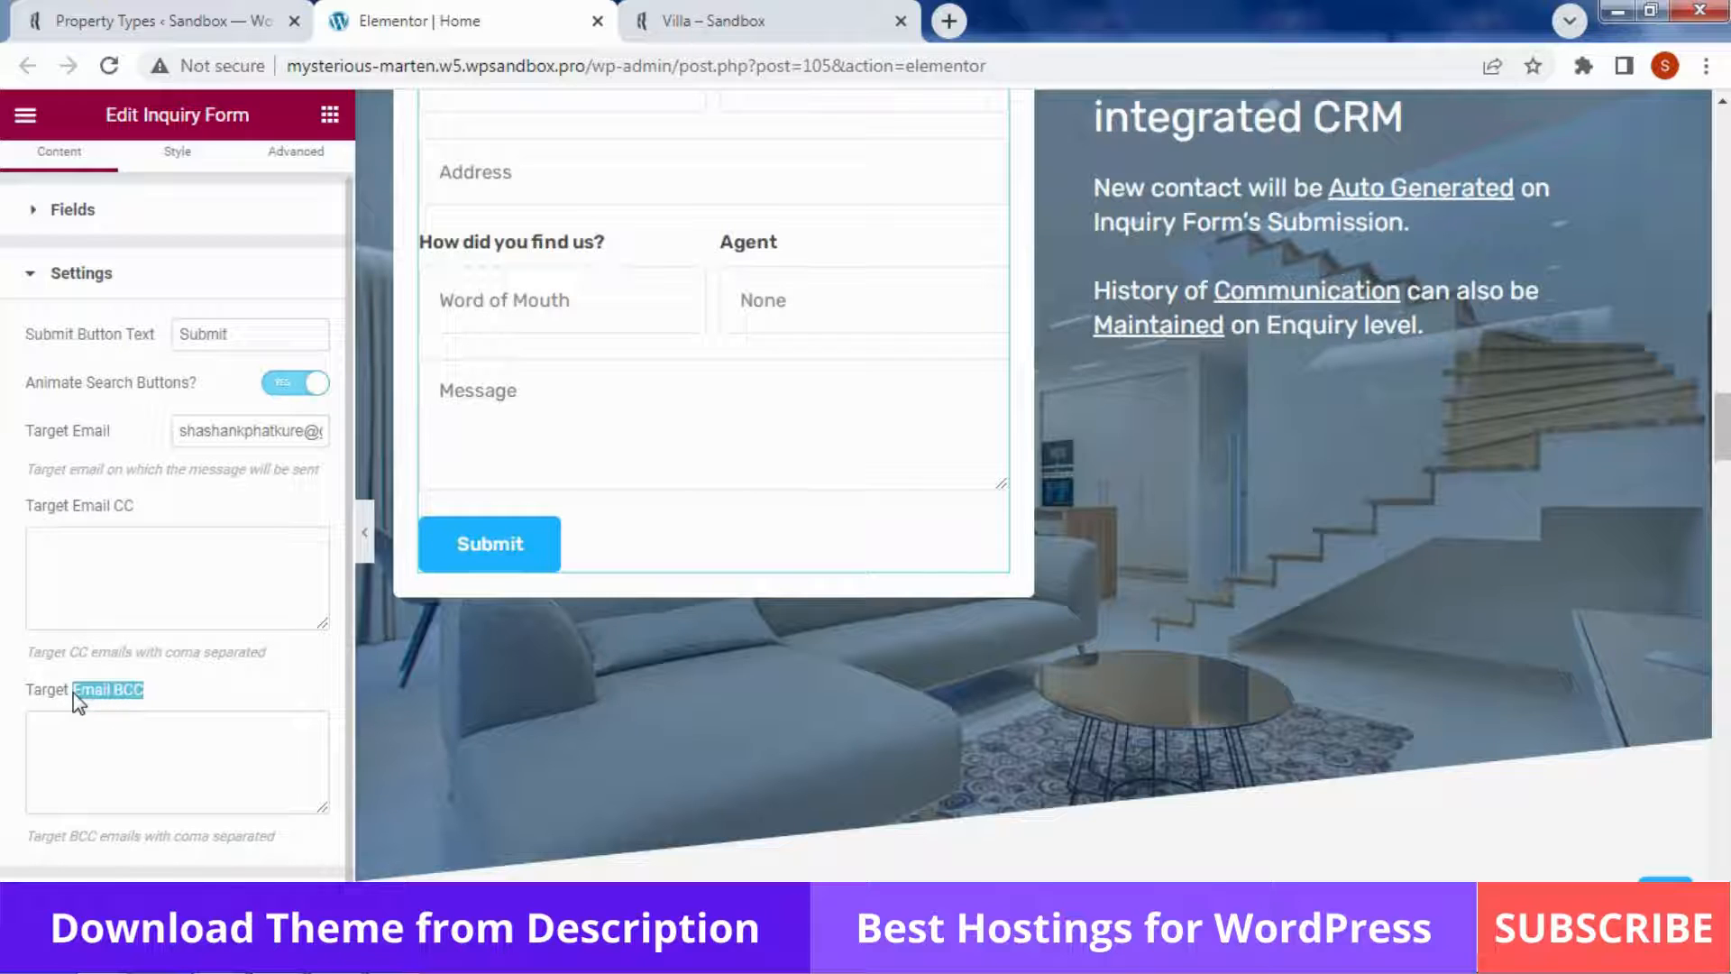
left_click(94, 777)
Select the Properties Grid widget to edit its settings
scroll(4, 794, "up", 1)
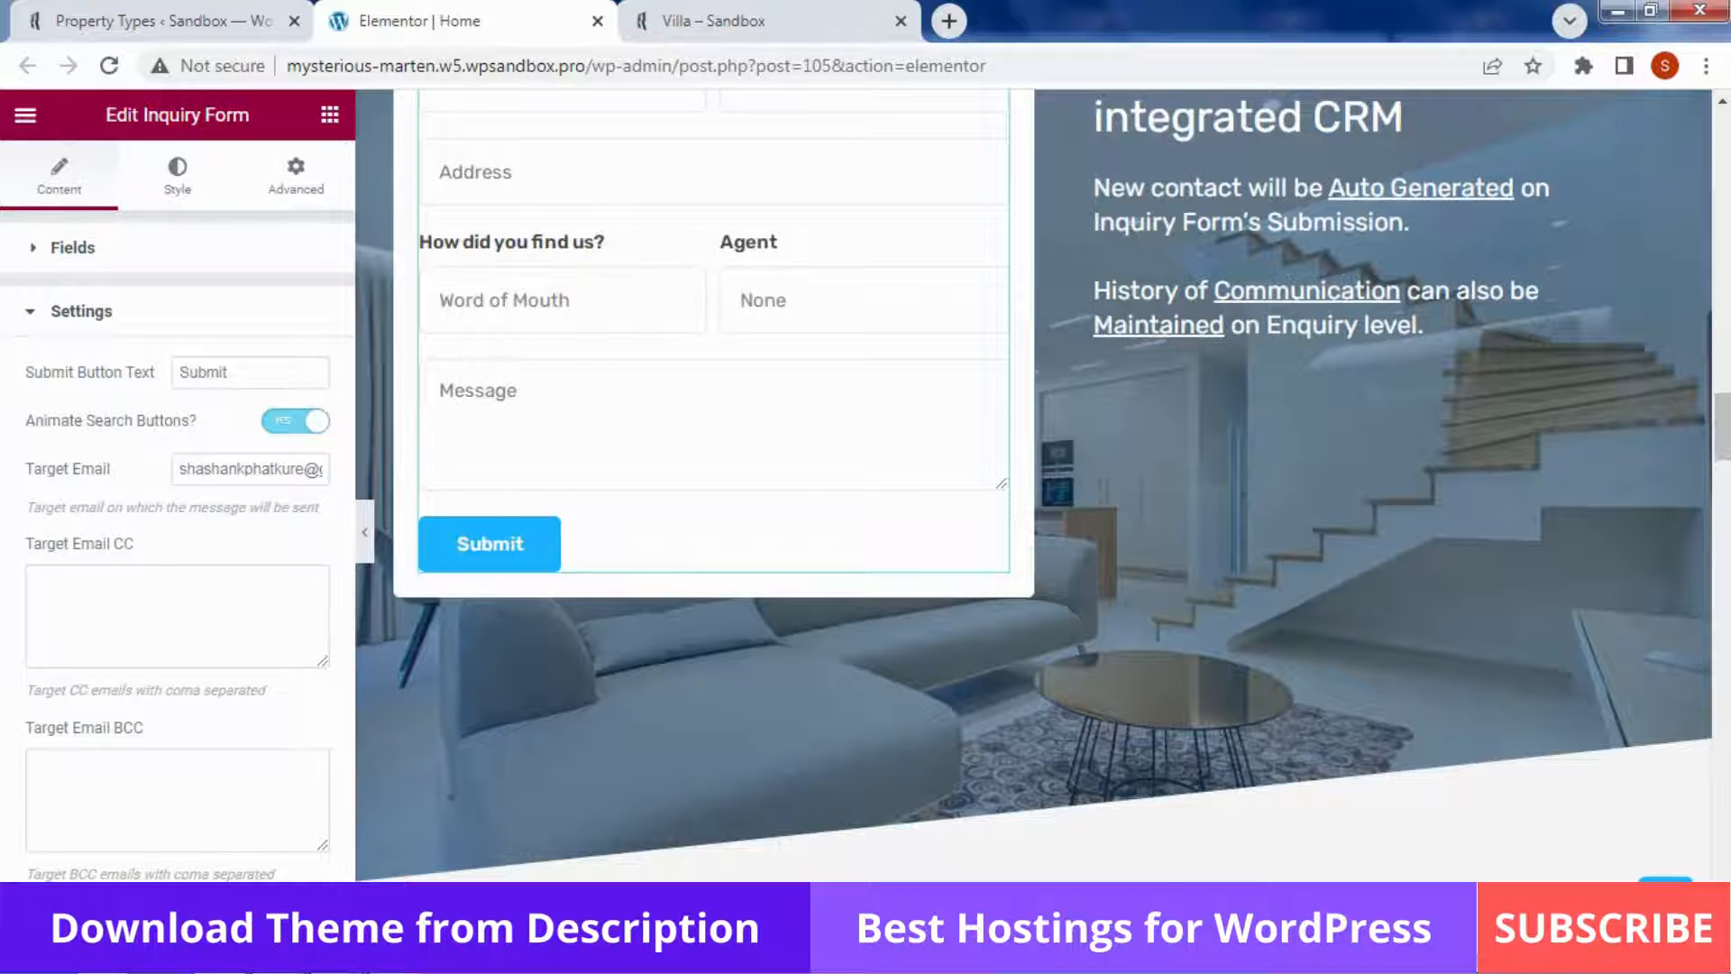
scroll(1371, 580, "up", 5)
scroll(1033, 487, "up", 1)
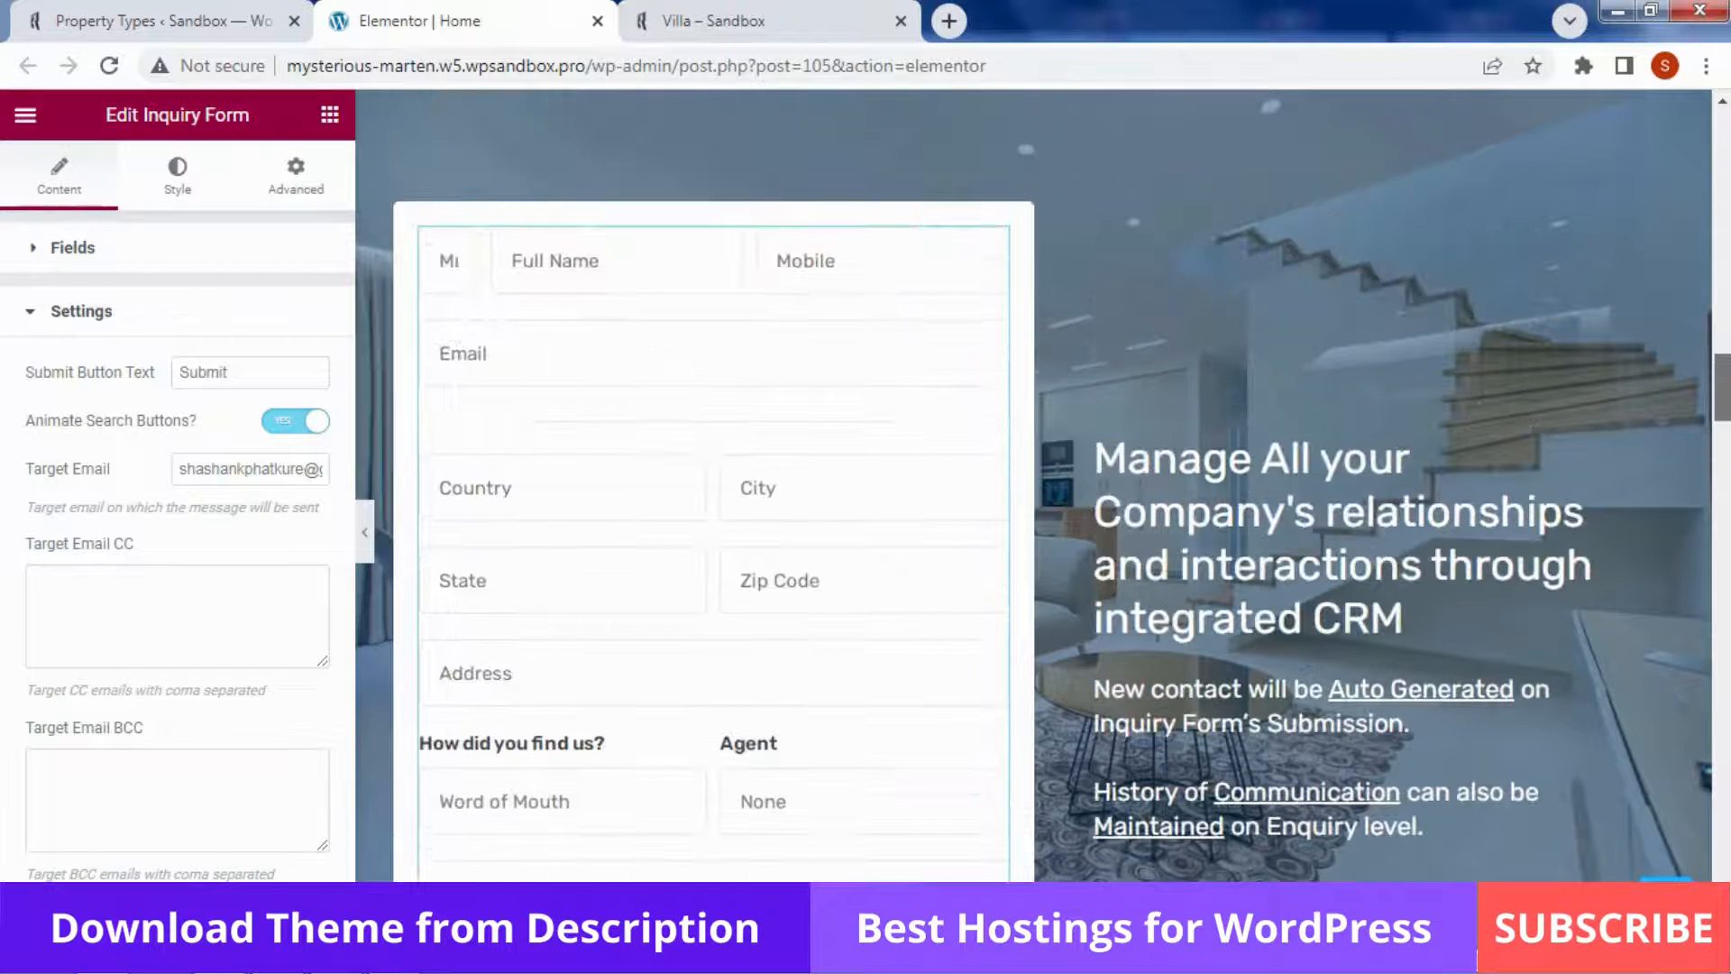
scroll(1033, 487, "up", 12)
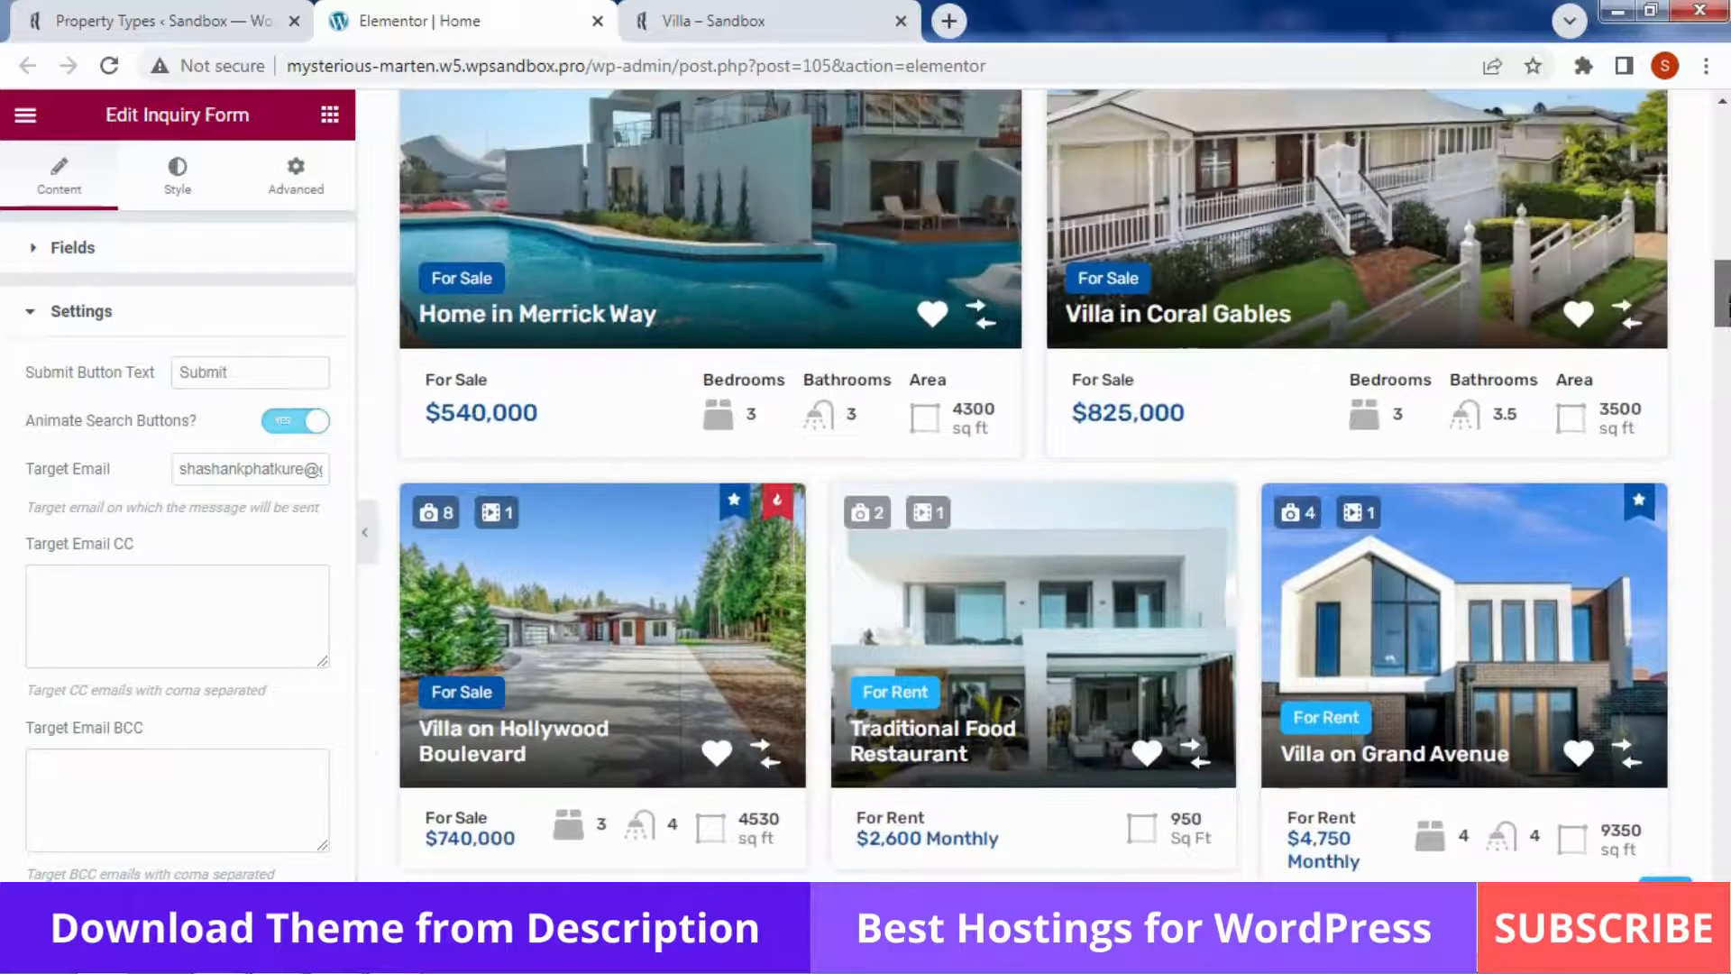
scroll(1186, 370, "up", 7)
scroll(1185, 369, "down", 5)
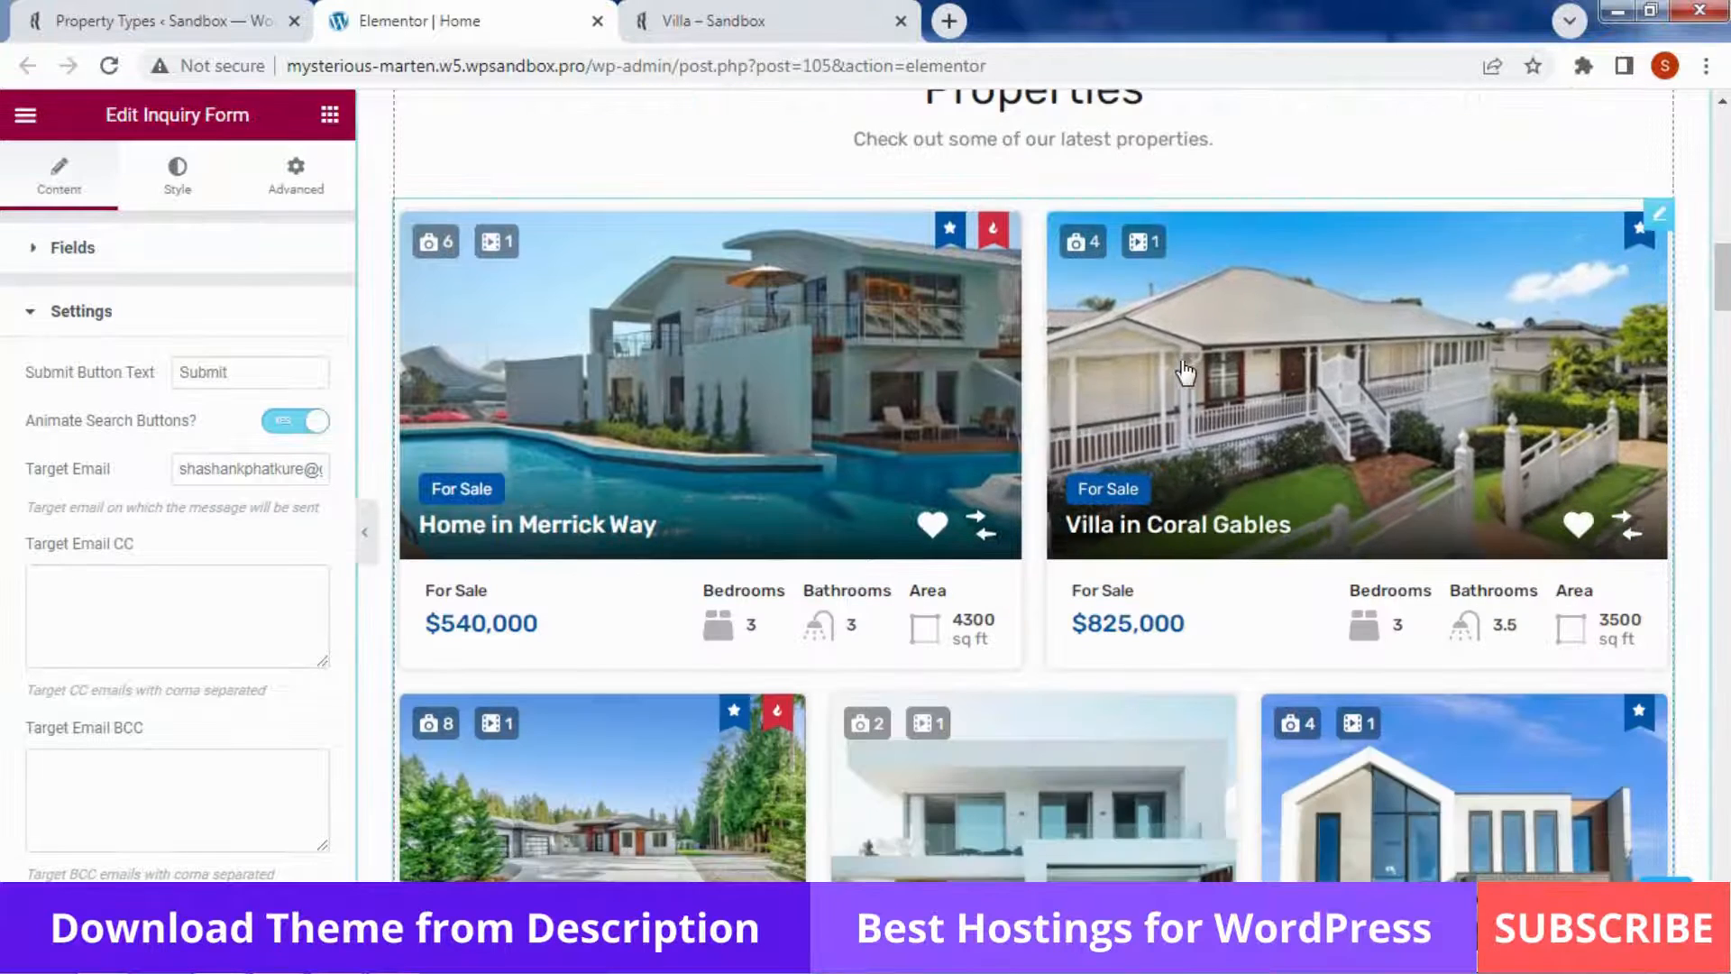
left_click(1186, 370)
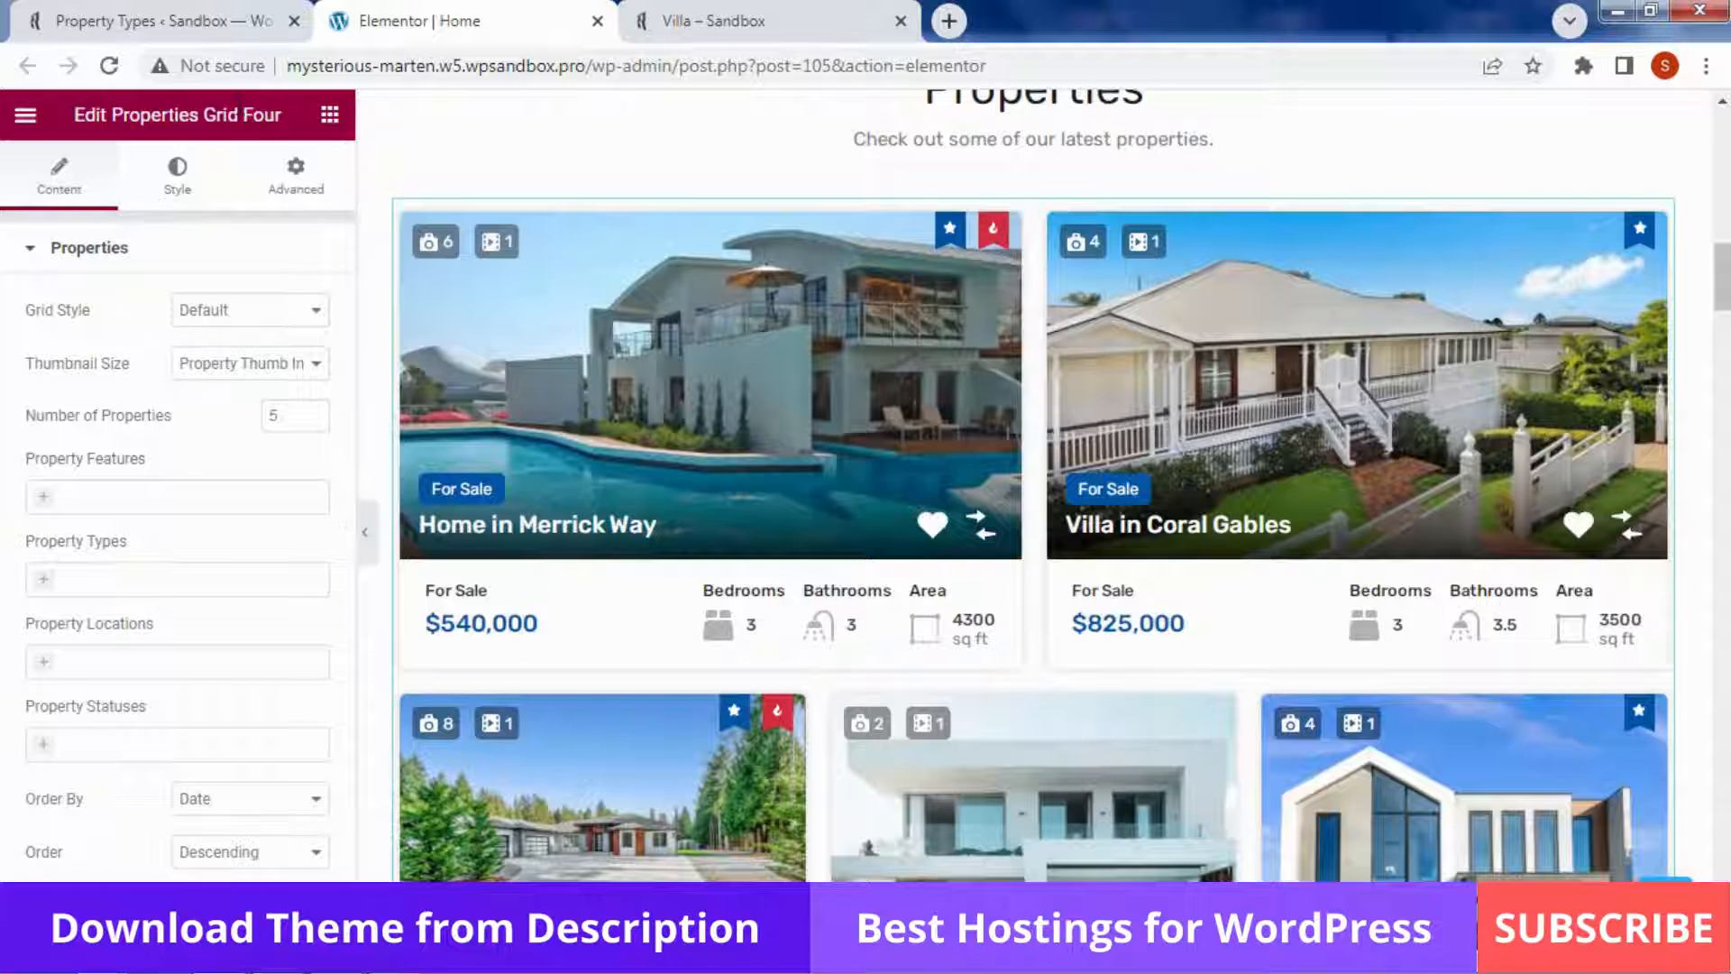
Add 2 Stories to the grid's Property Features filter
left_click(136, 248)
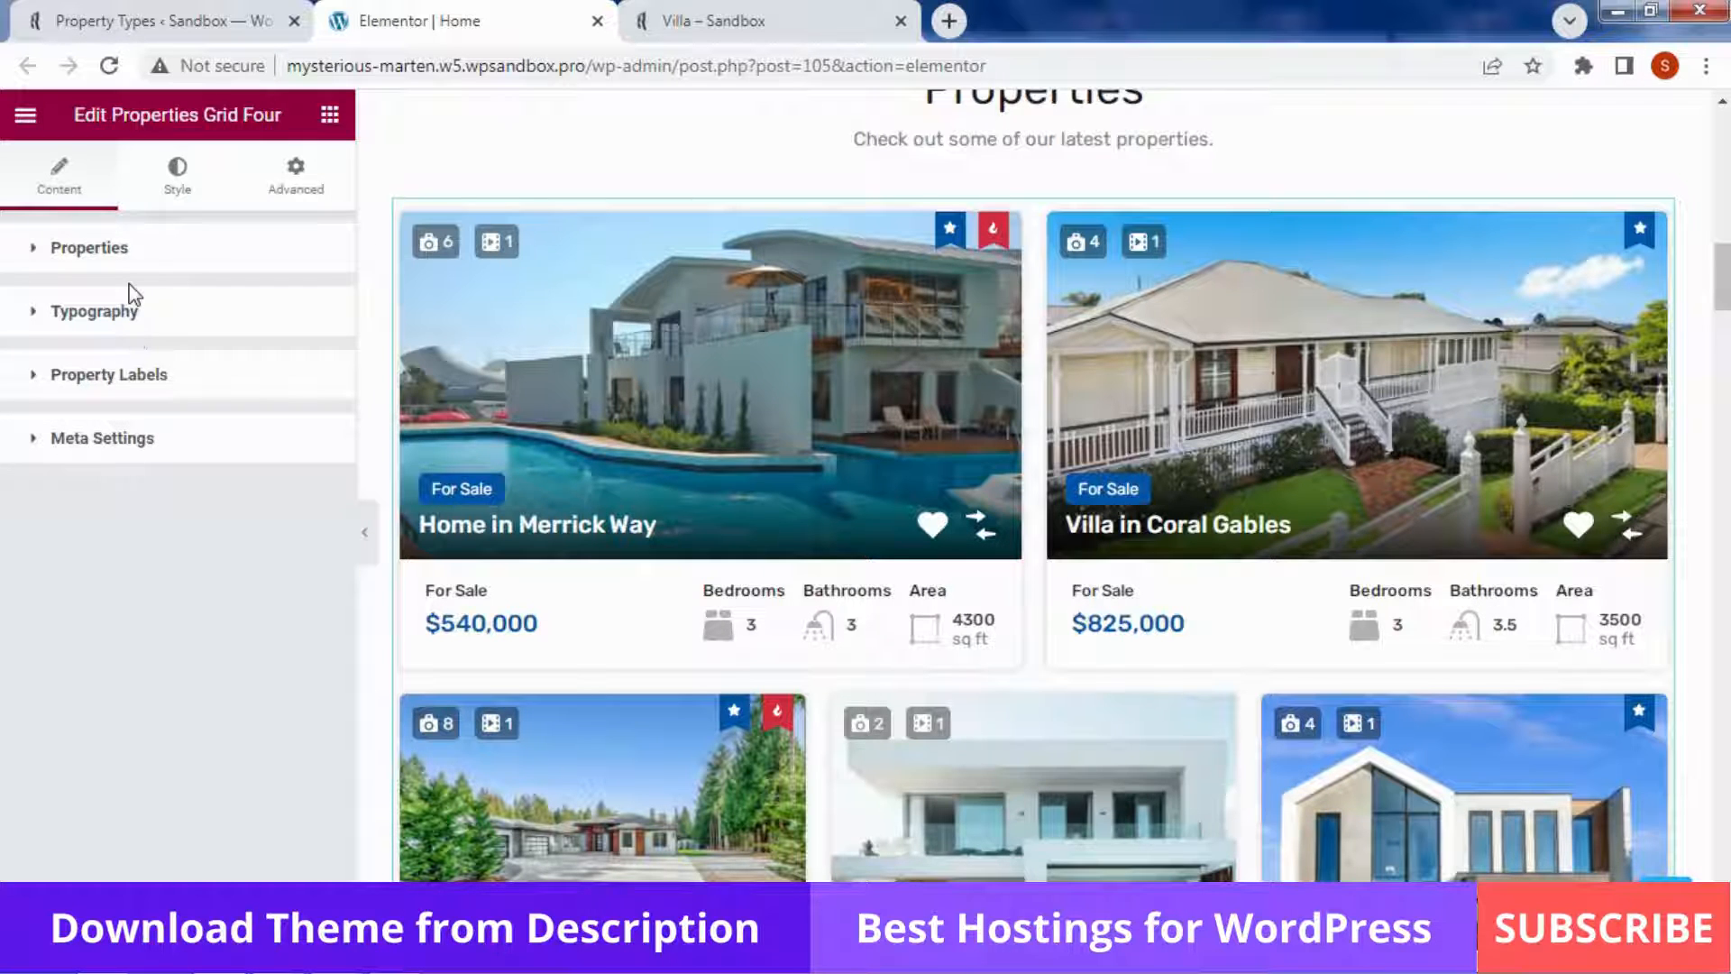
left_click(78, 257)
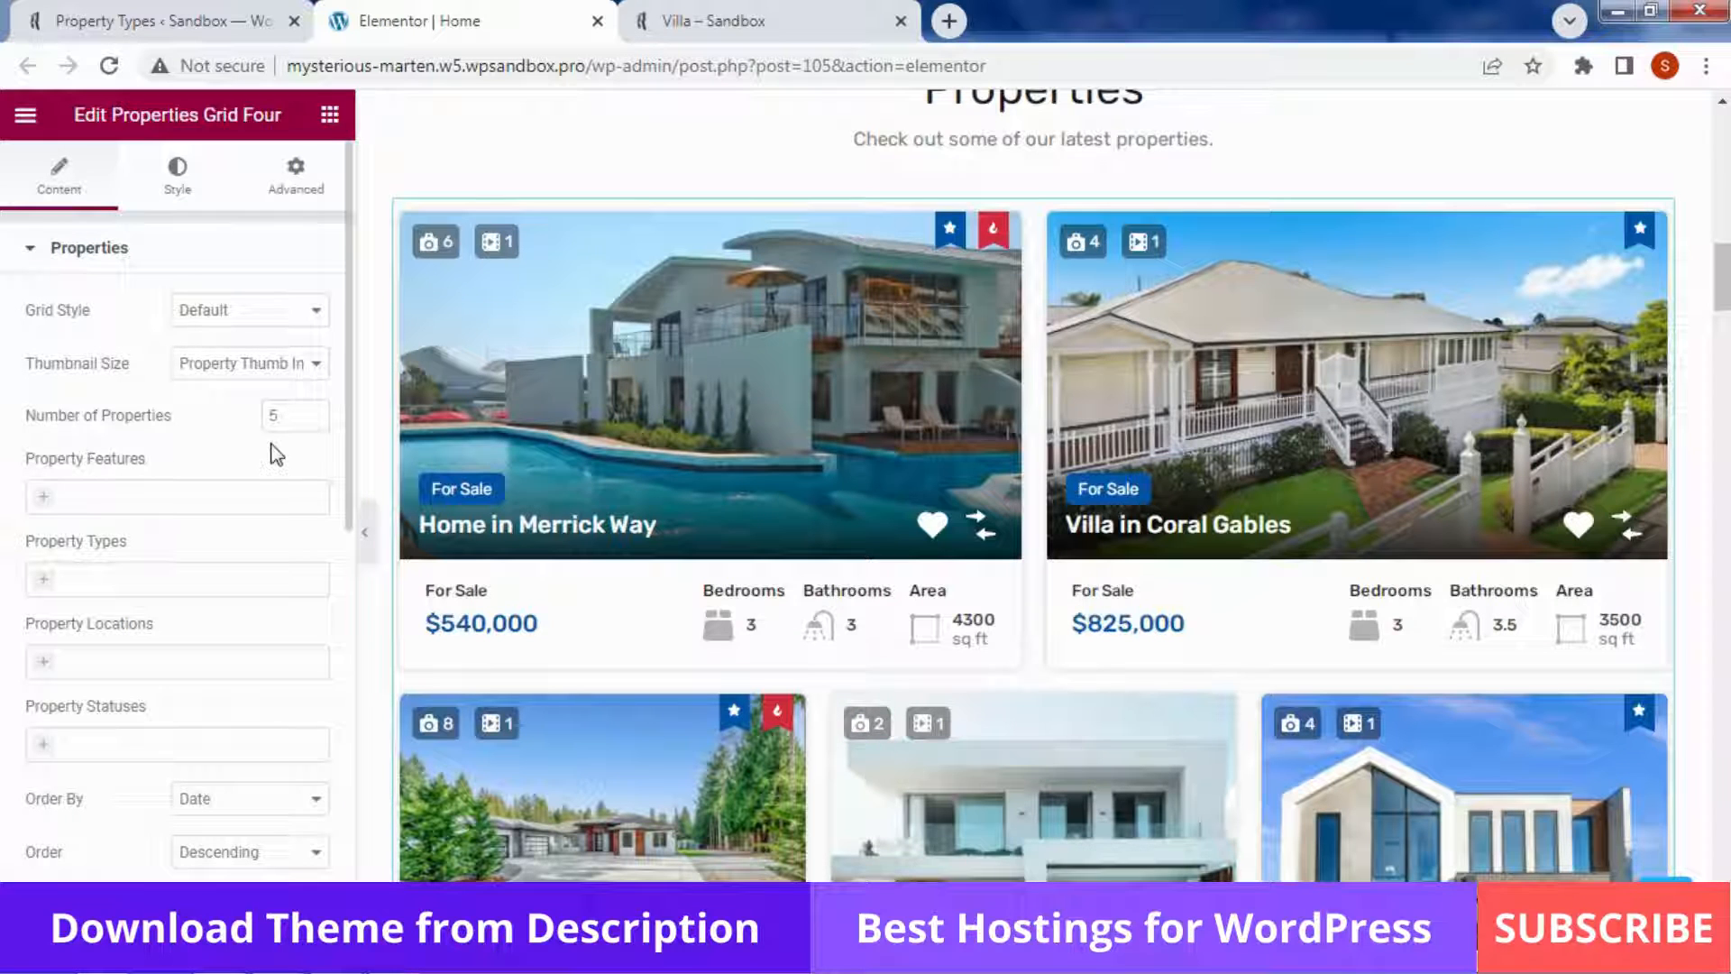
left_click(86, 492)
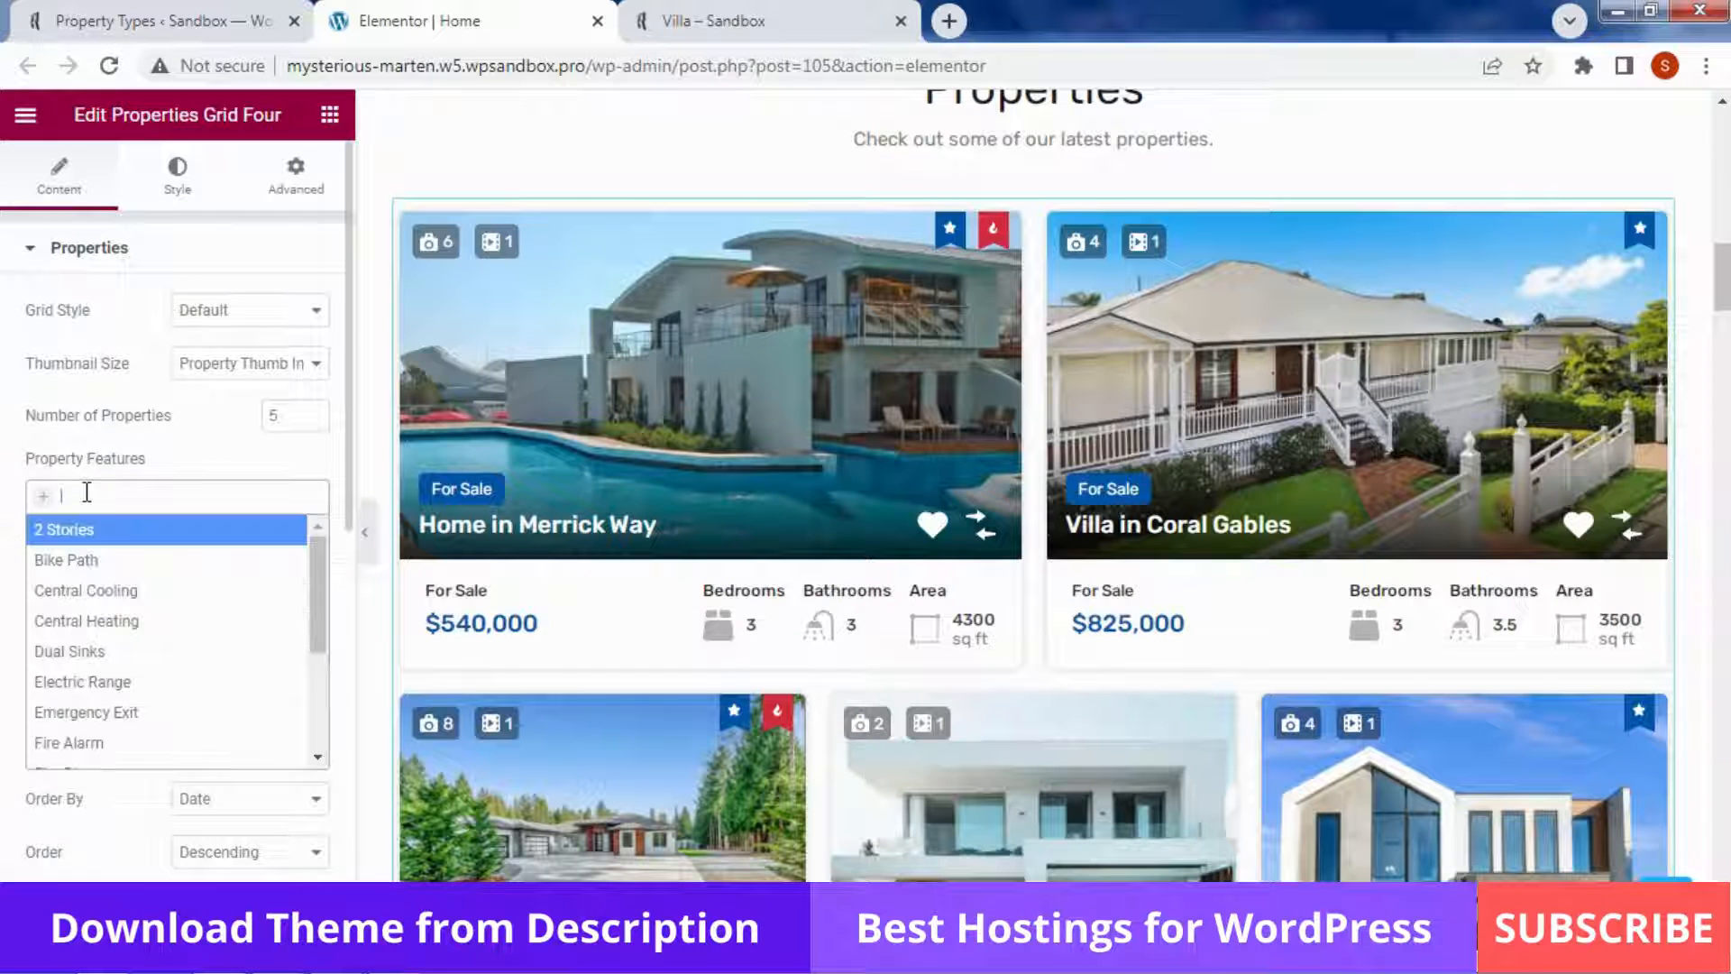
left_click(137, 547)
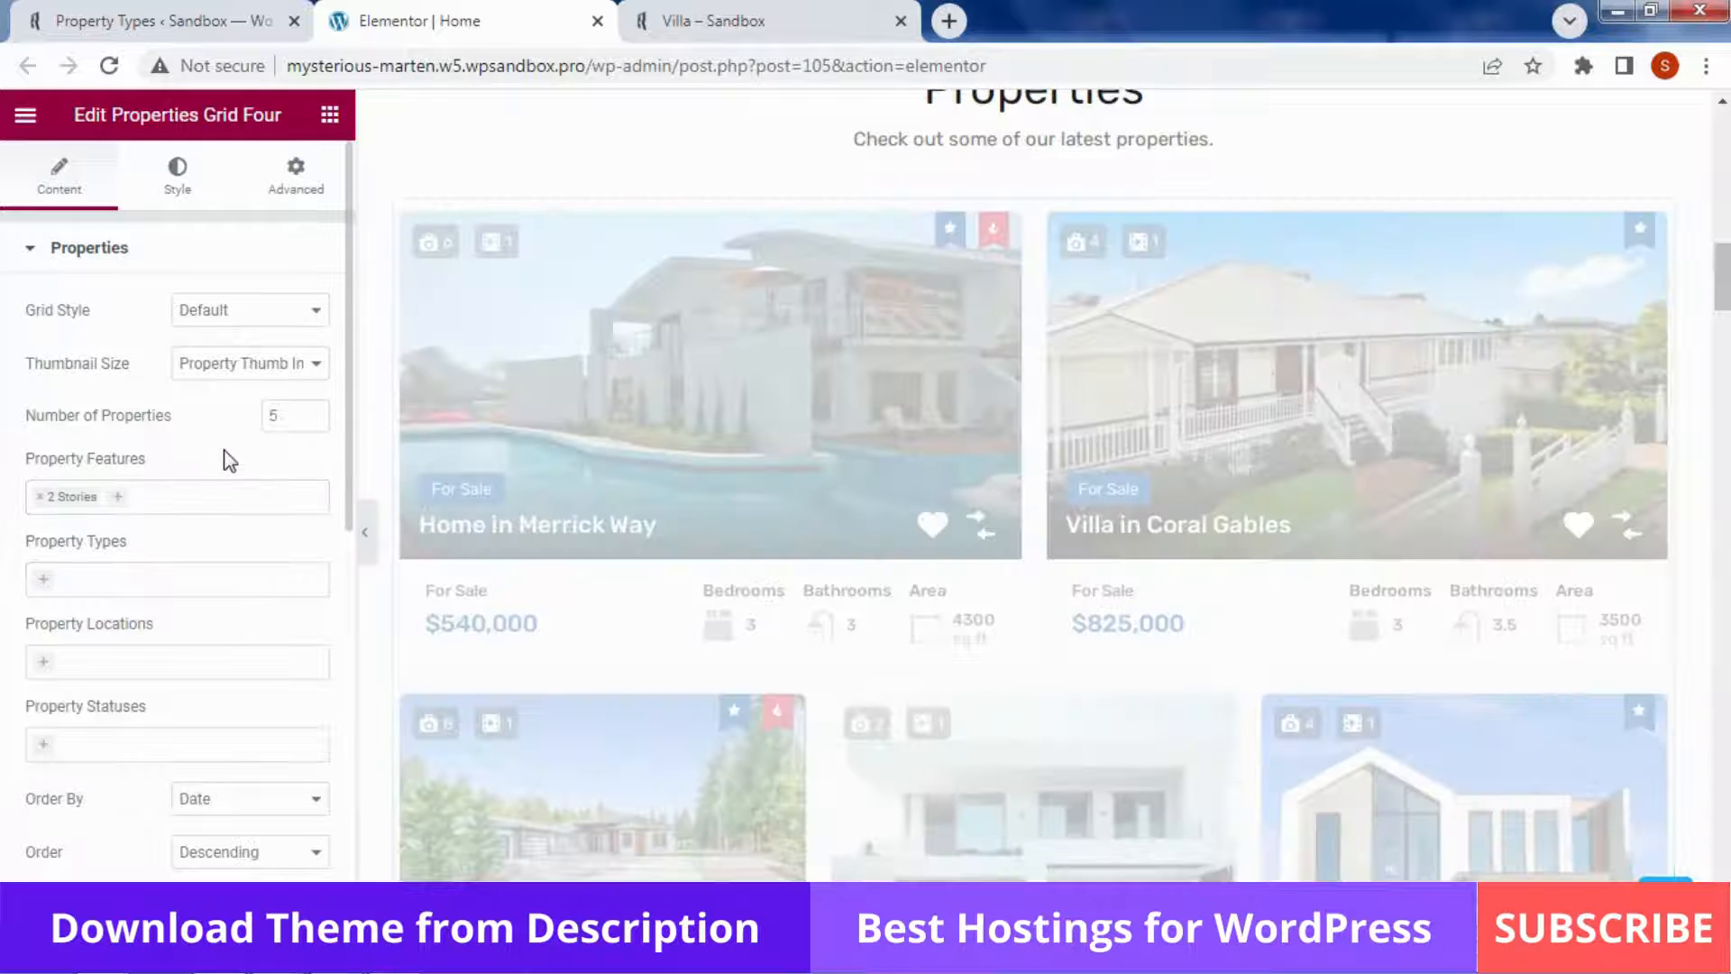
scroll(230, 461, "down", 1)
scroll(230, 461, "down", 1)
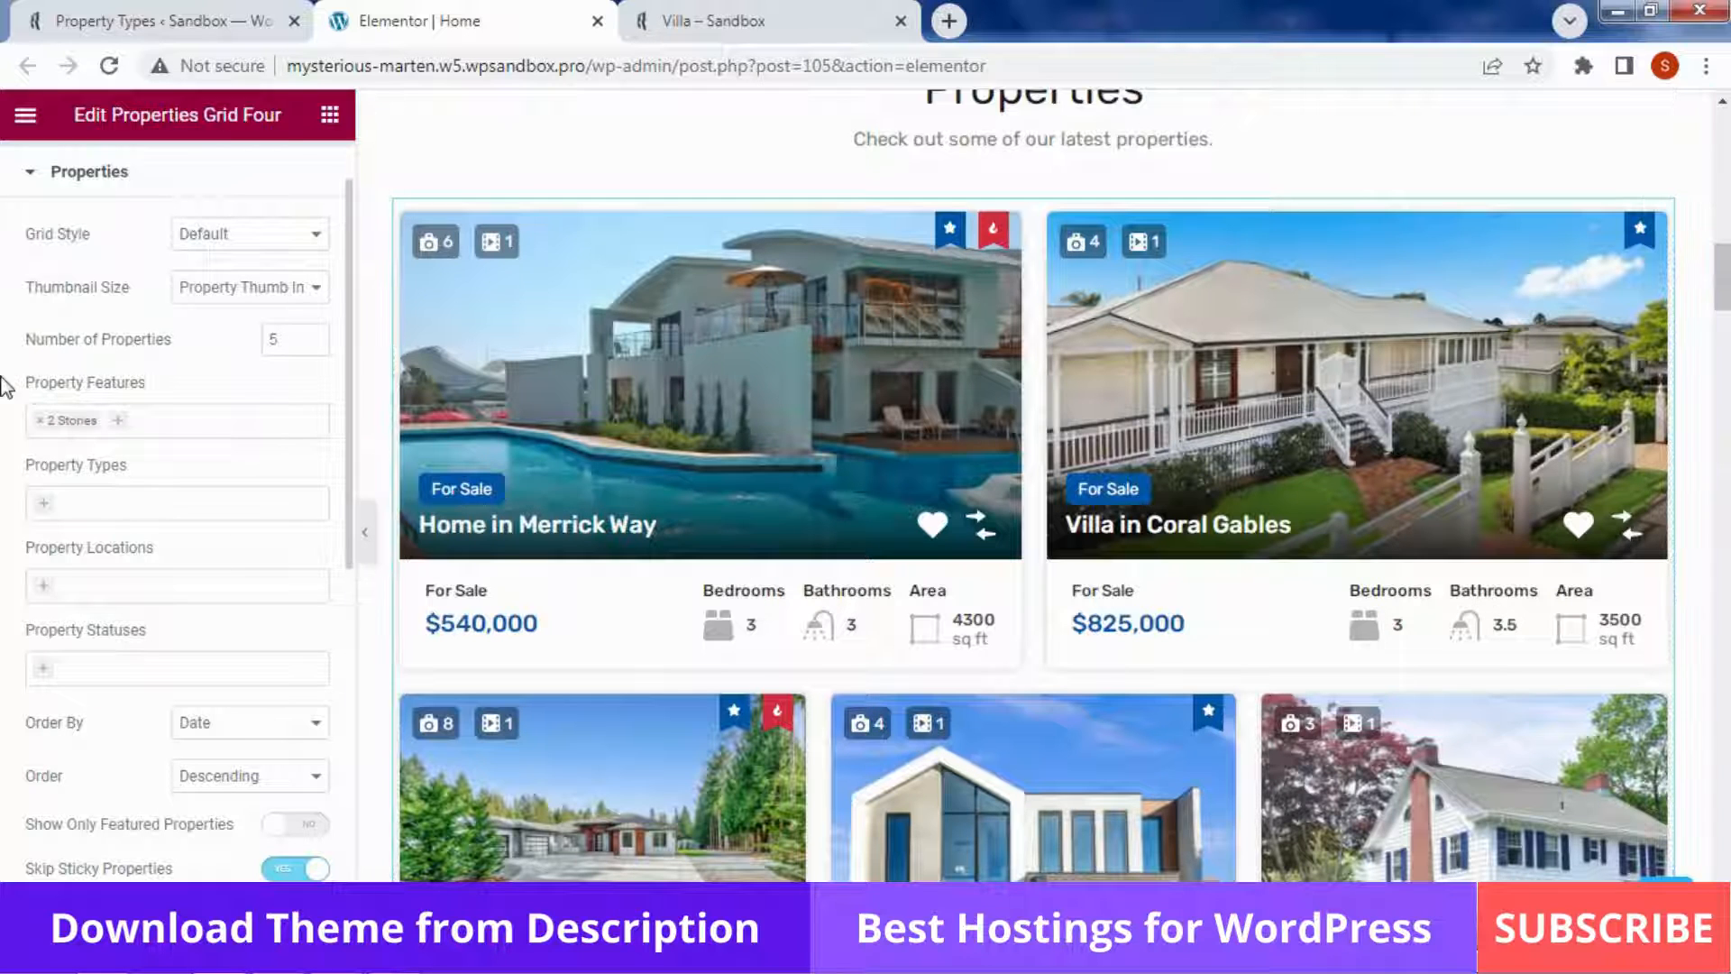
Add Bike Path, Fire Alarm and Lawn to the feature filter
left_click(207, 419)
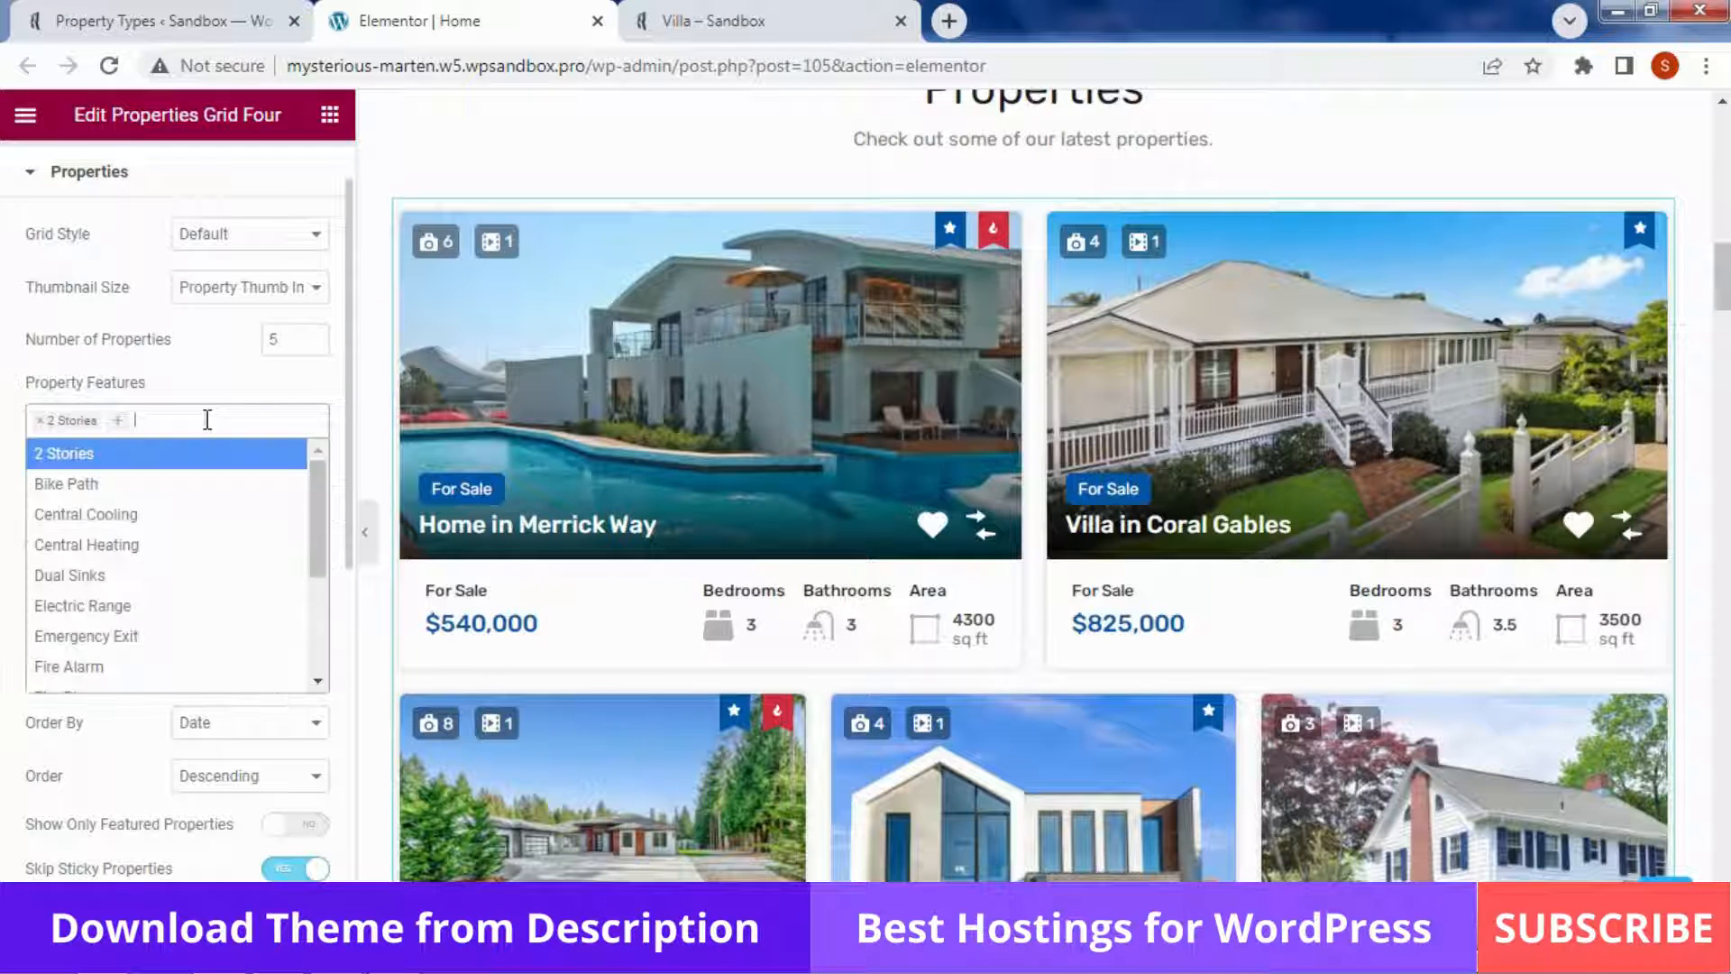
left_click(110, 484)
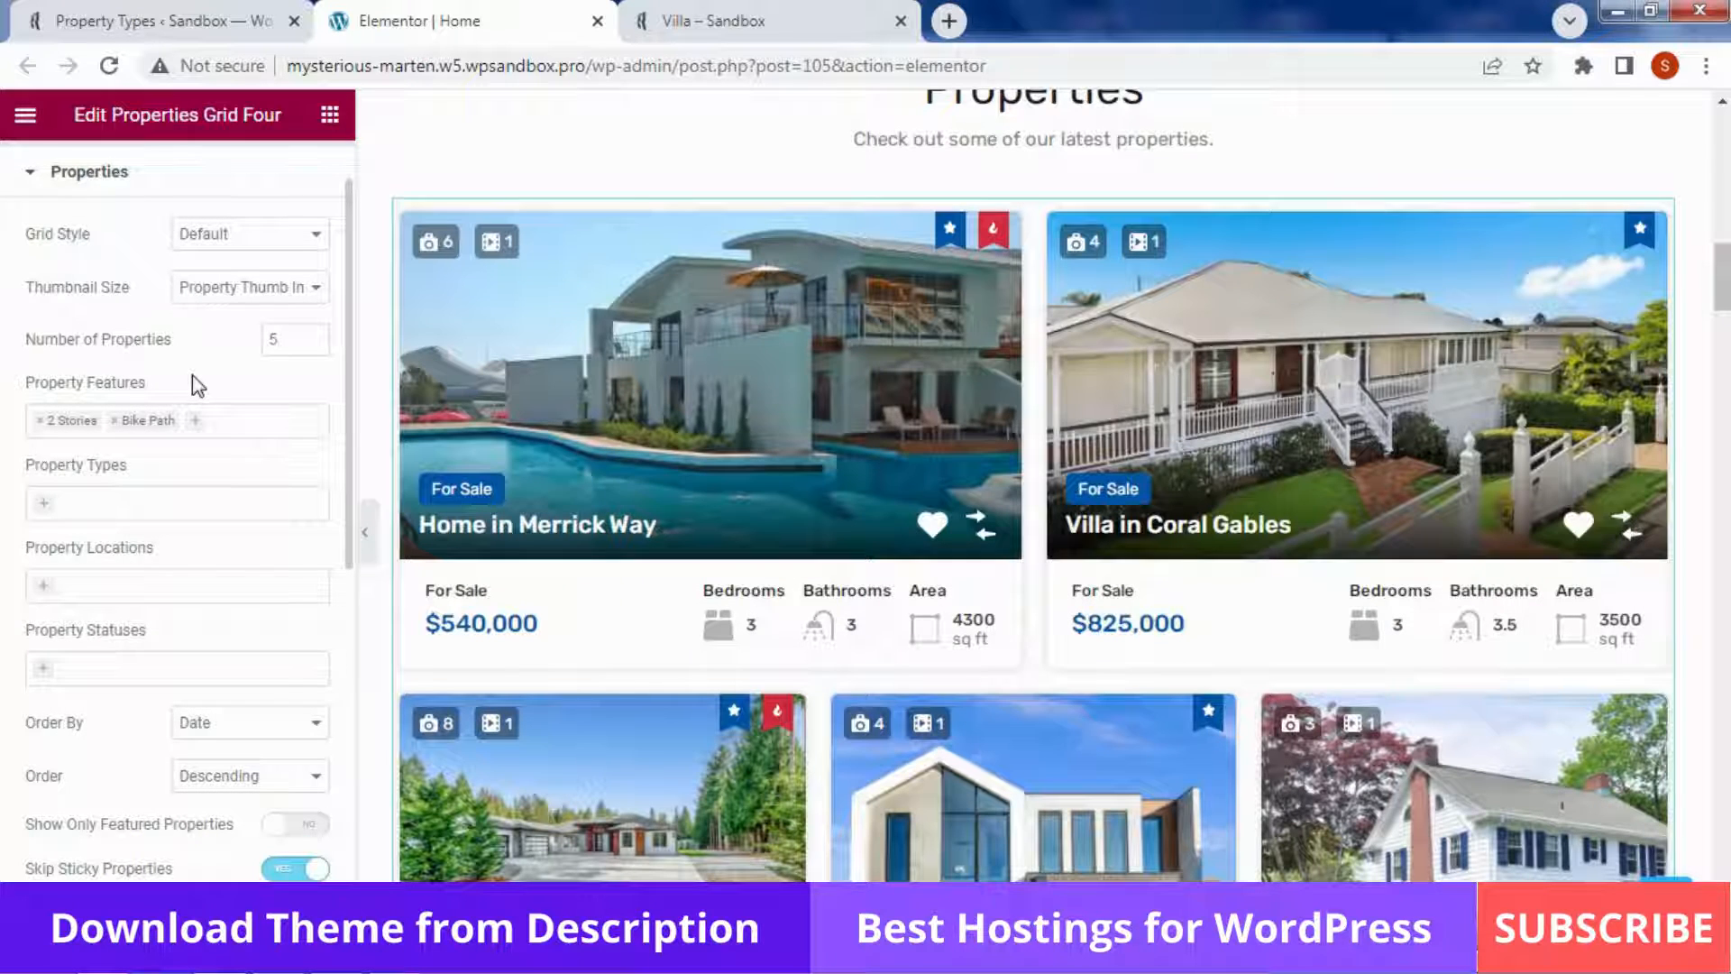
left_click(233, 419)
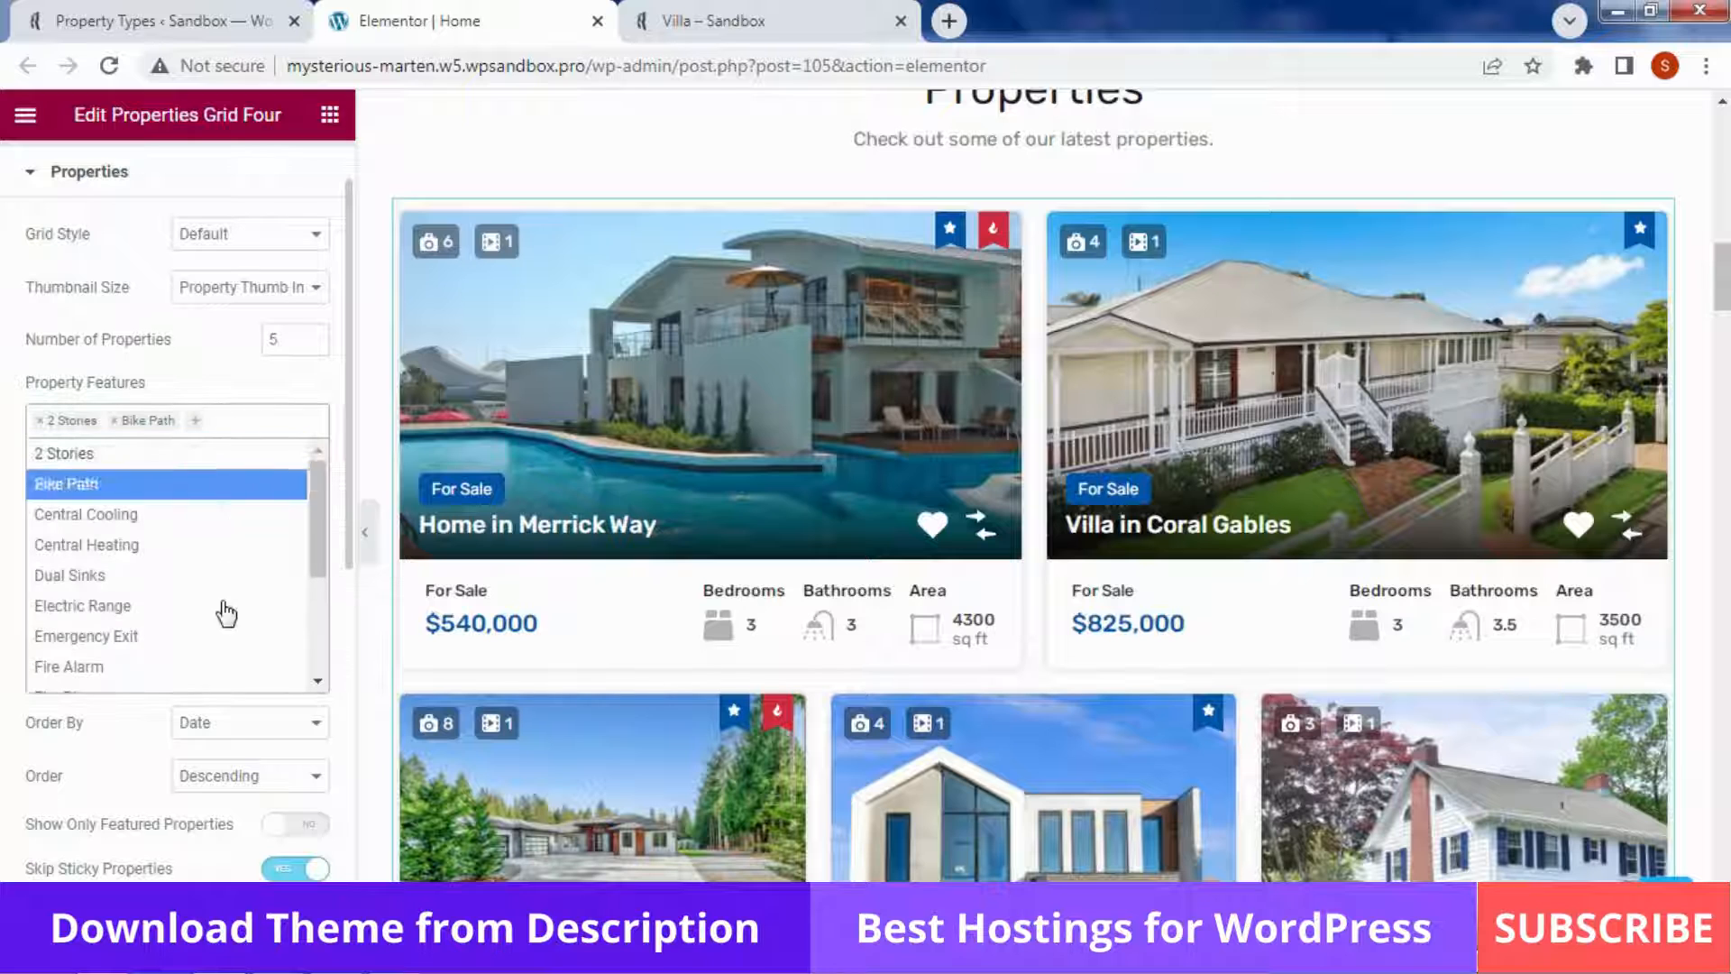
left_click(223, 667)
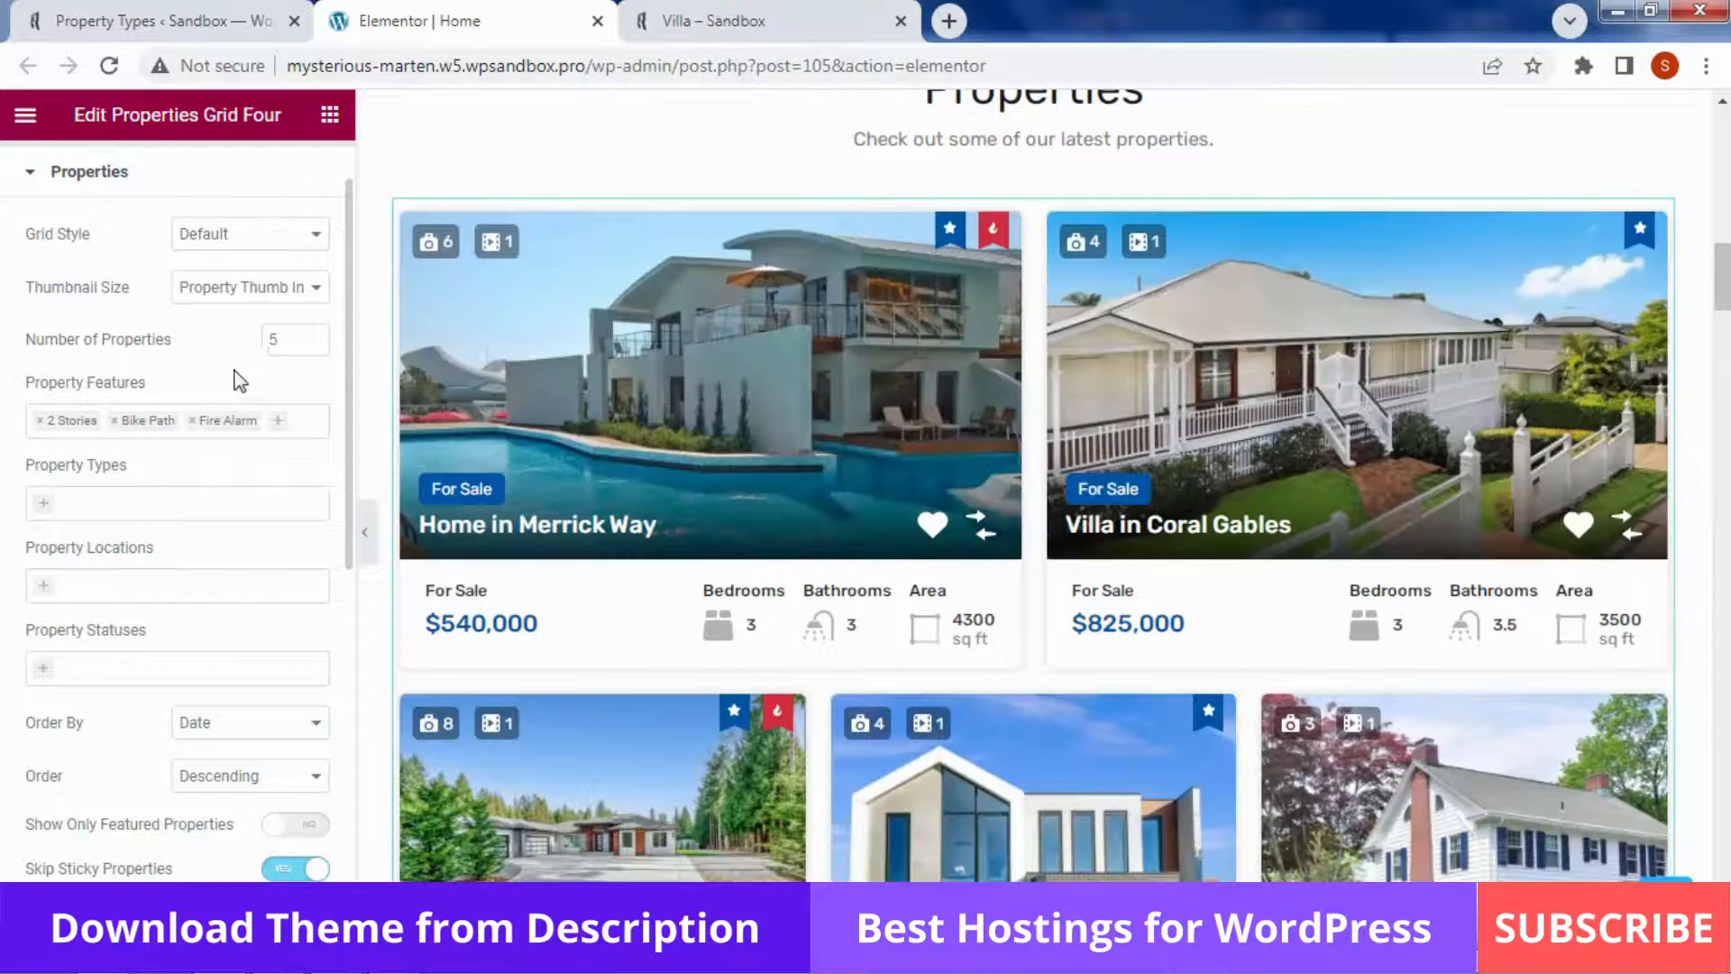
left_click(307, 419)
left_click_drag(325, 495, 326, 609)
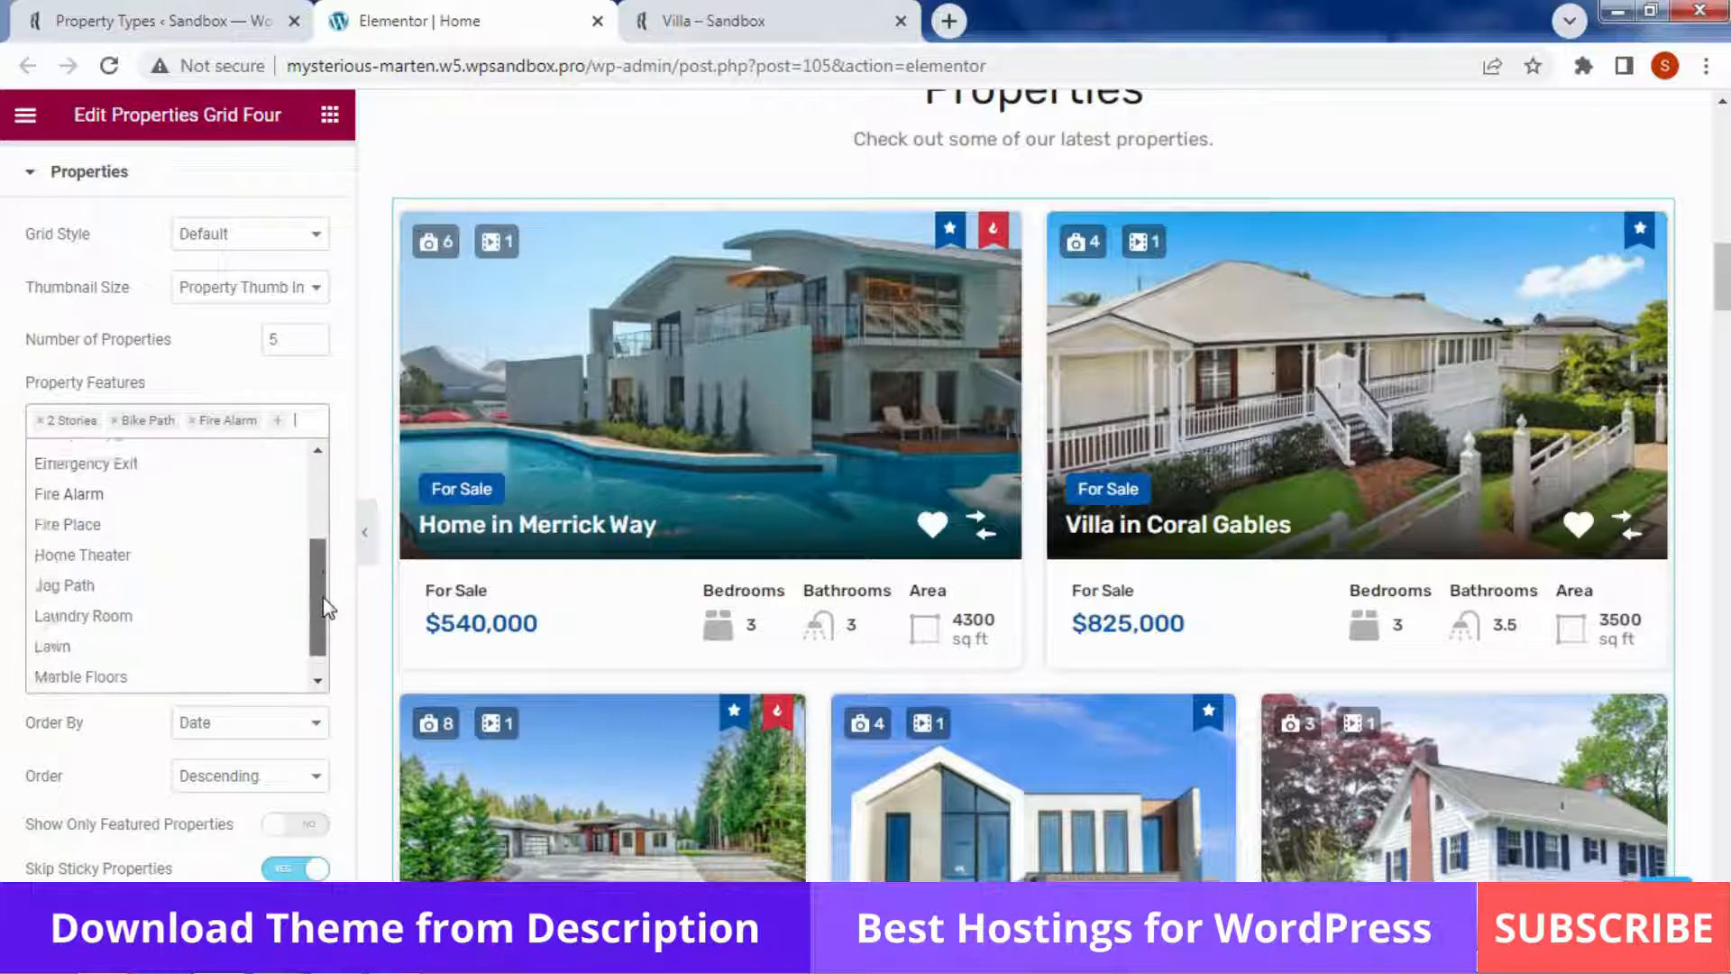
scroll(326, 609, "down", 1)
left_click(197, 619)
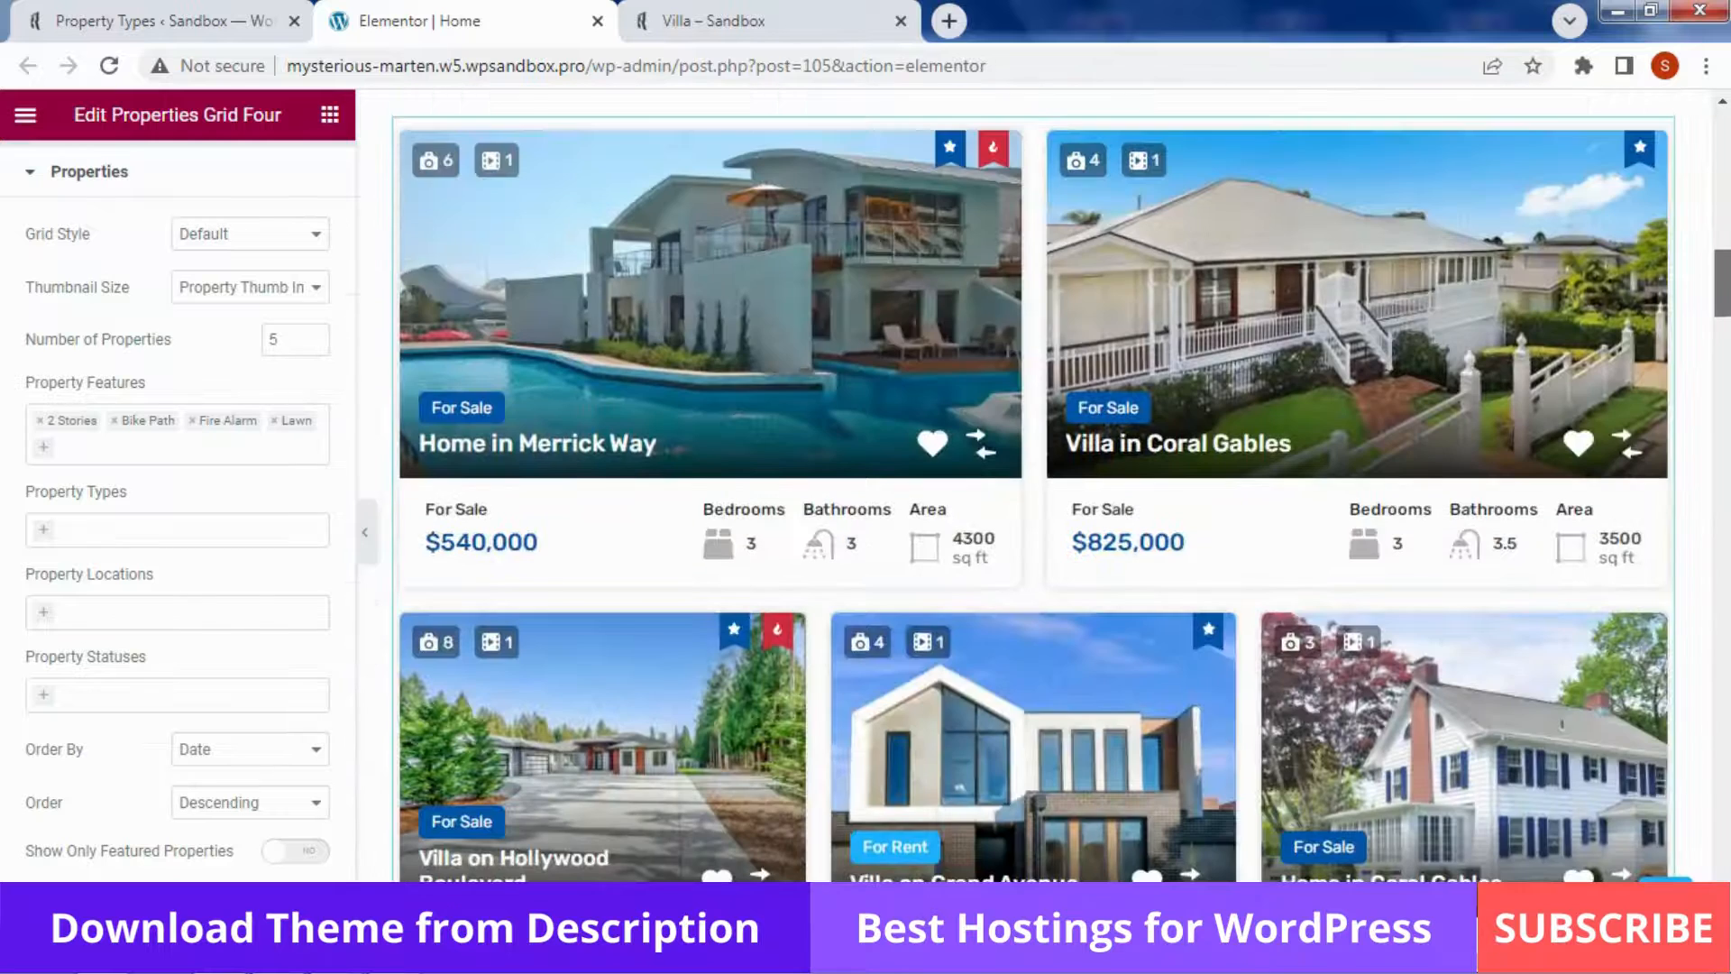
Set the grid's Property Types filter to Apartment, removing the briefly added Office
left_click(139, 527)
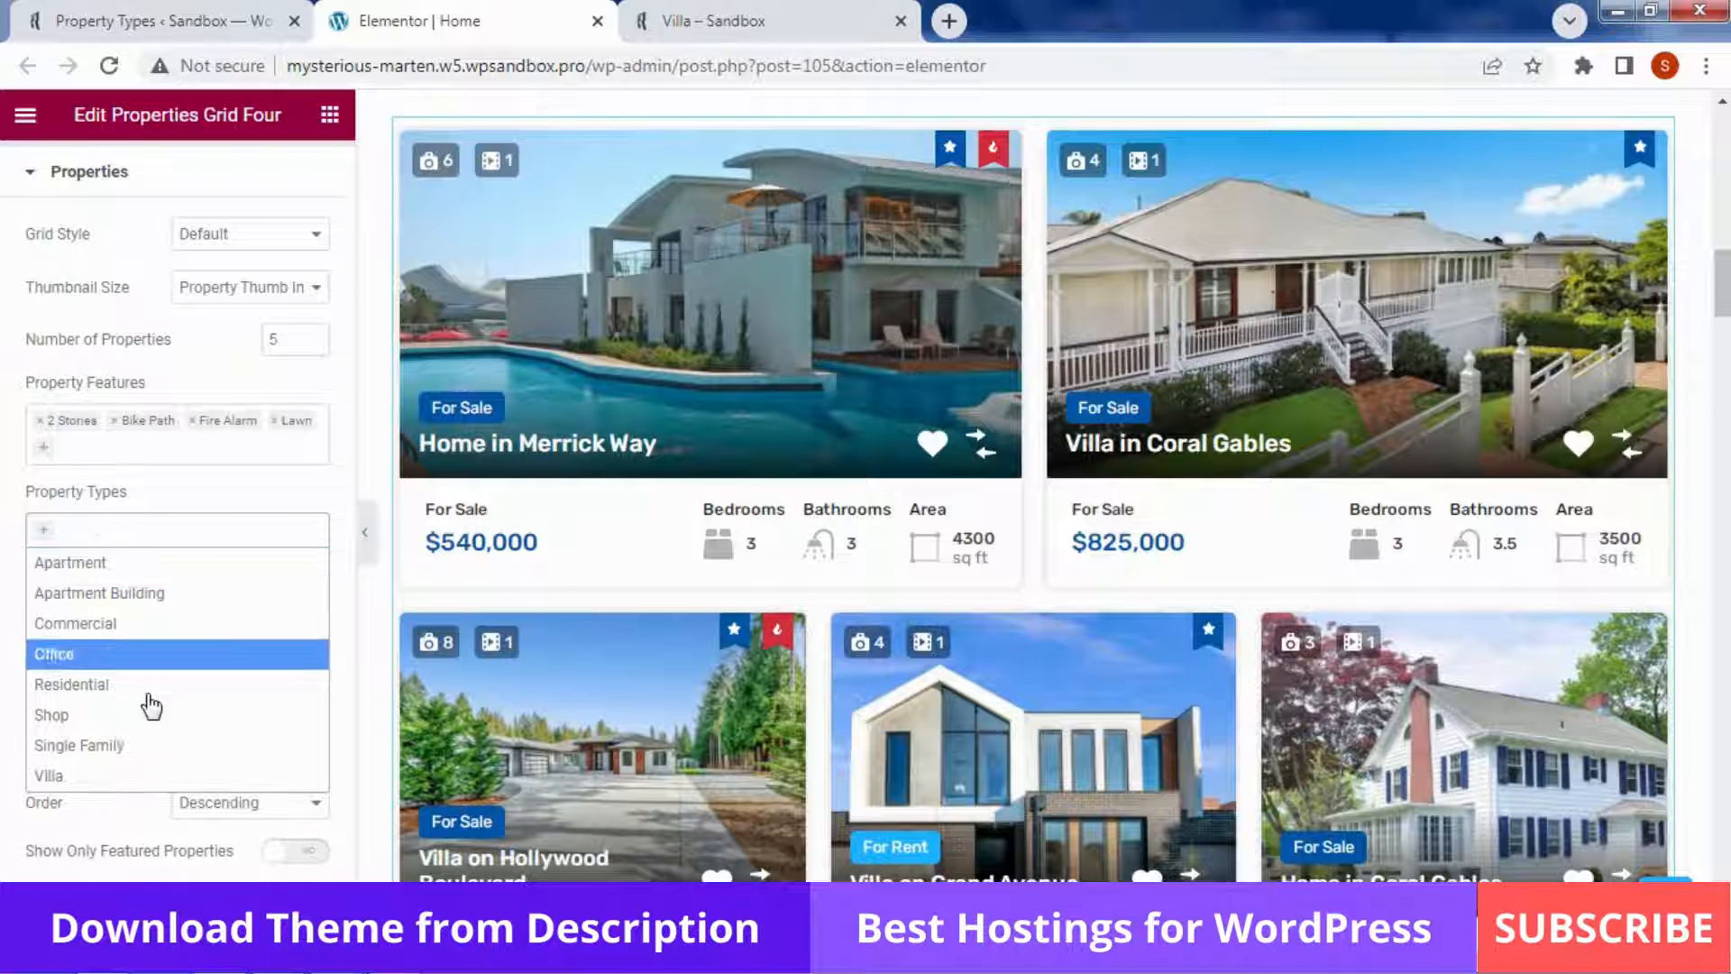
left_click(145, 656)
left_click(163, 483)
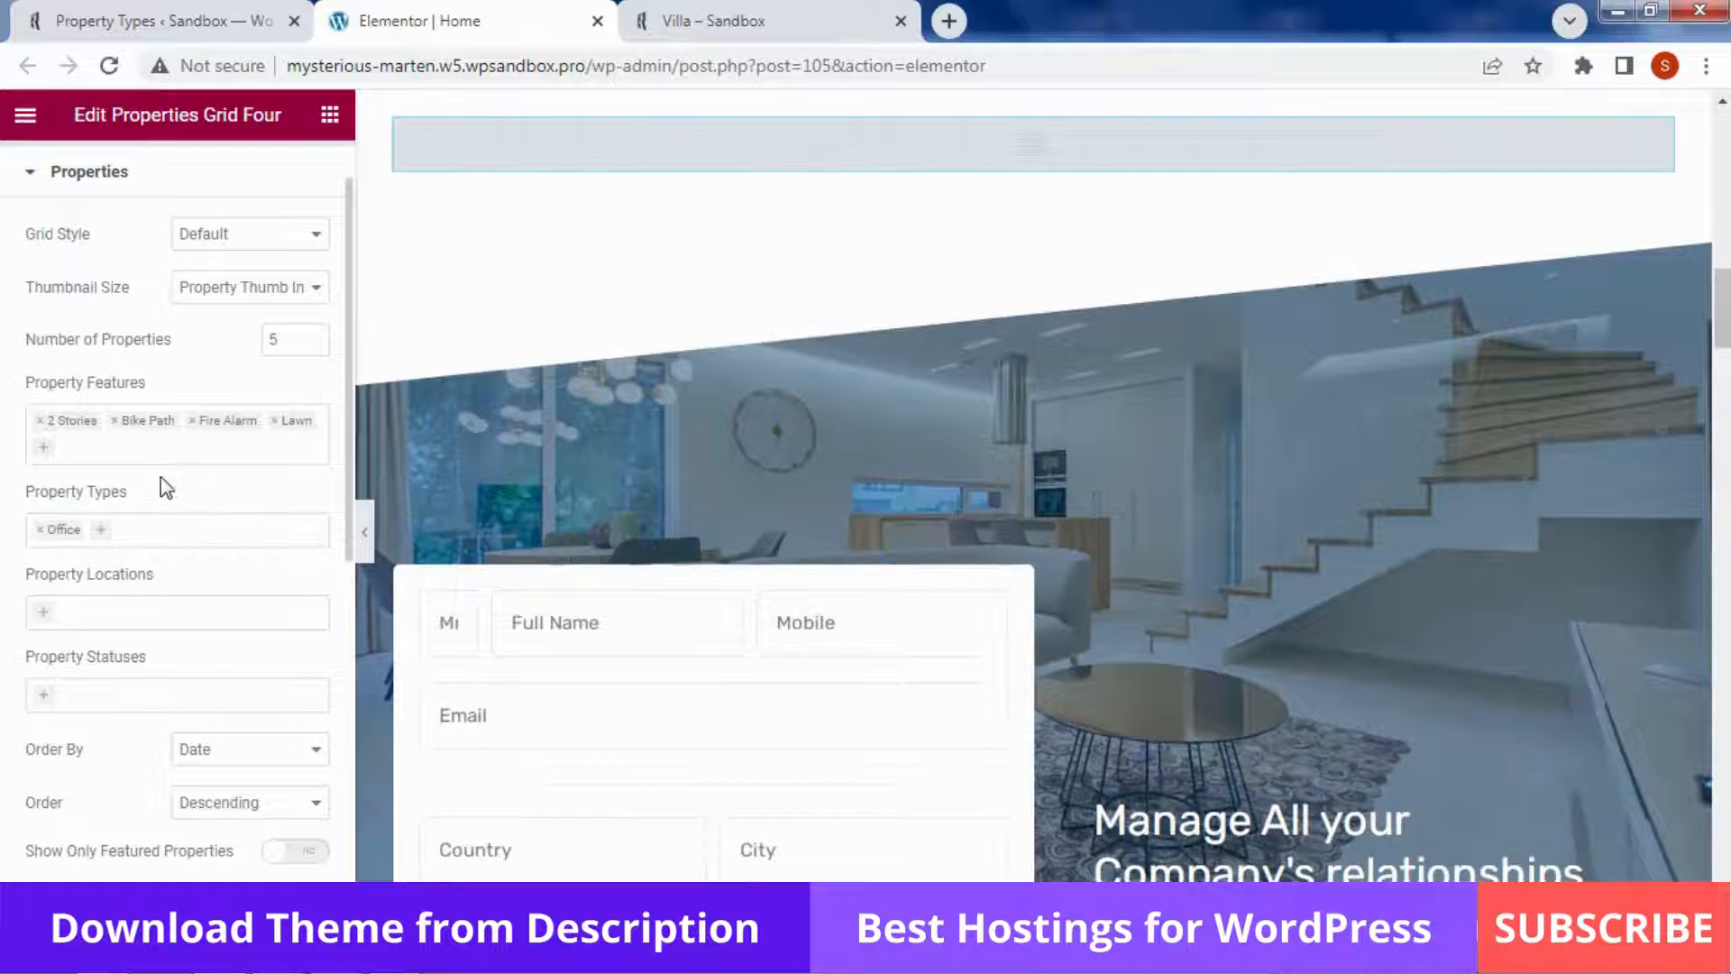
left_click(155, 529)
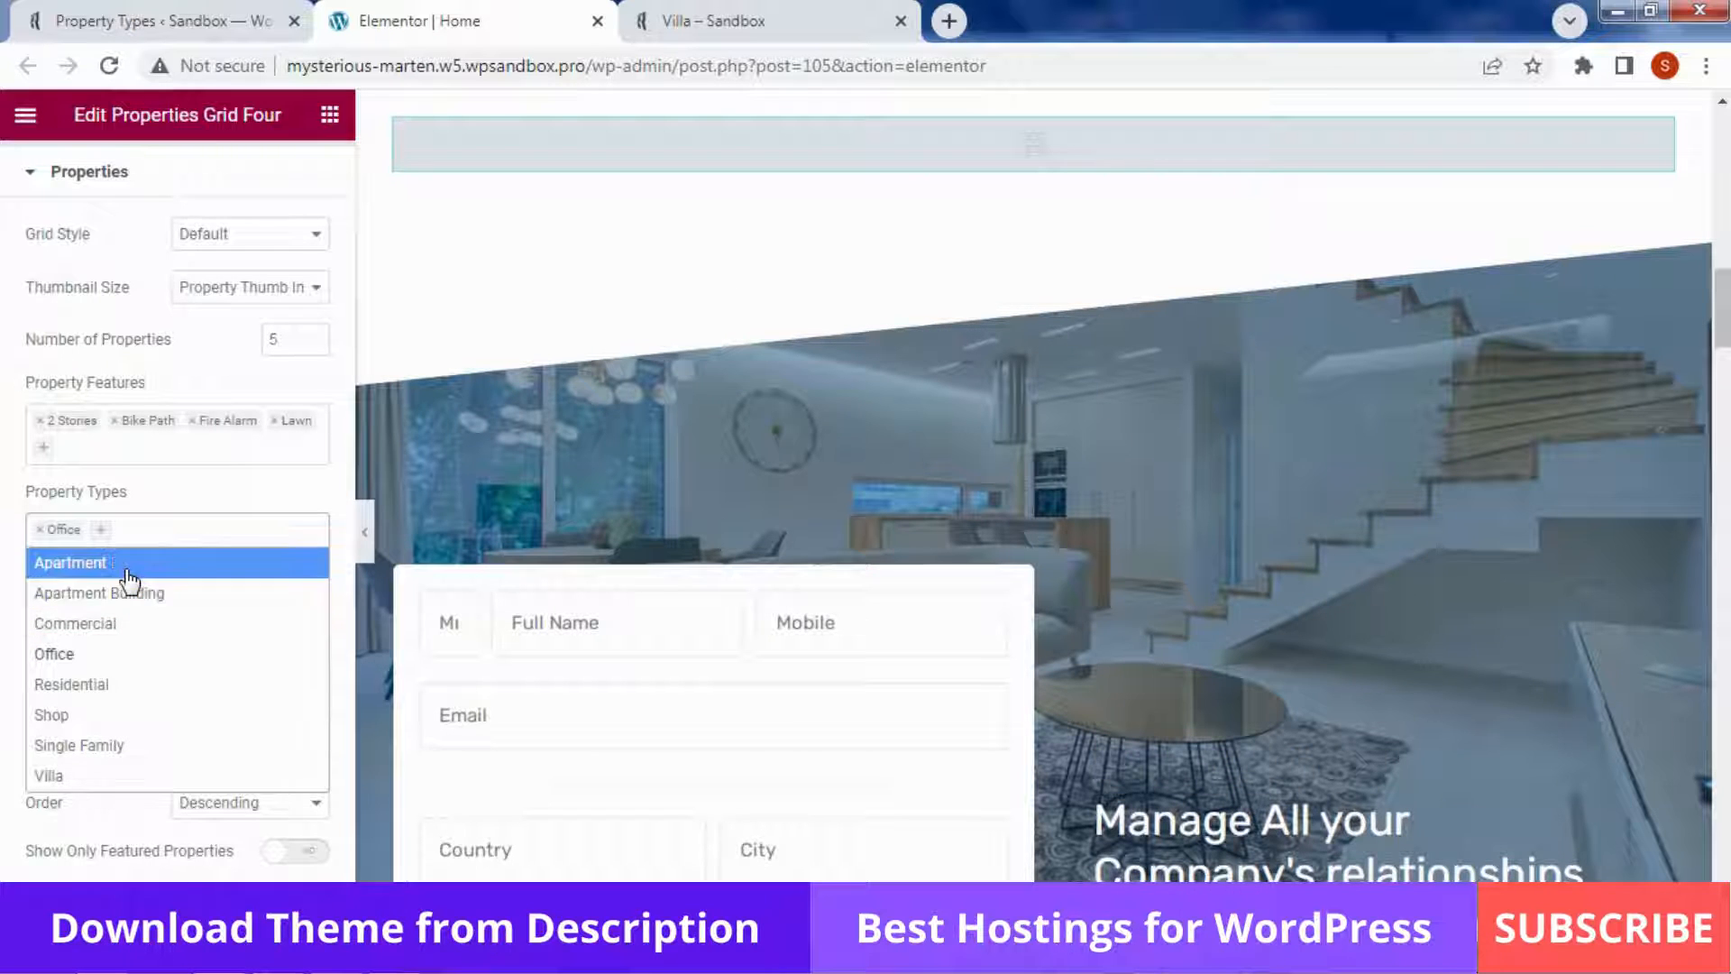
left_click(72, 562)
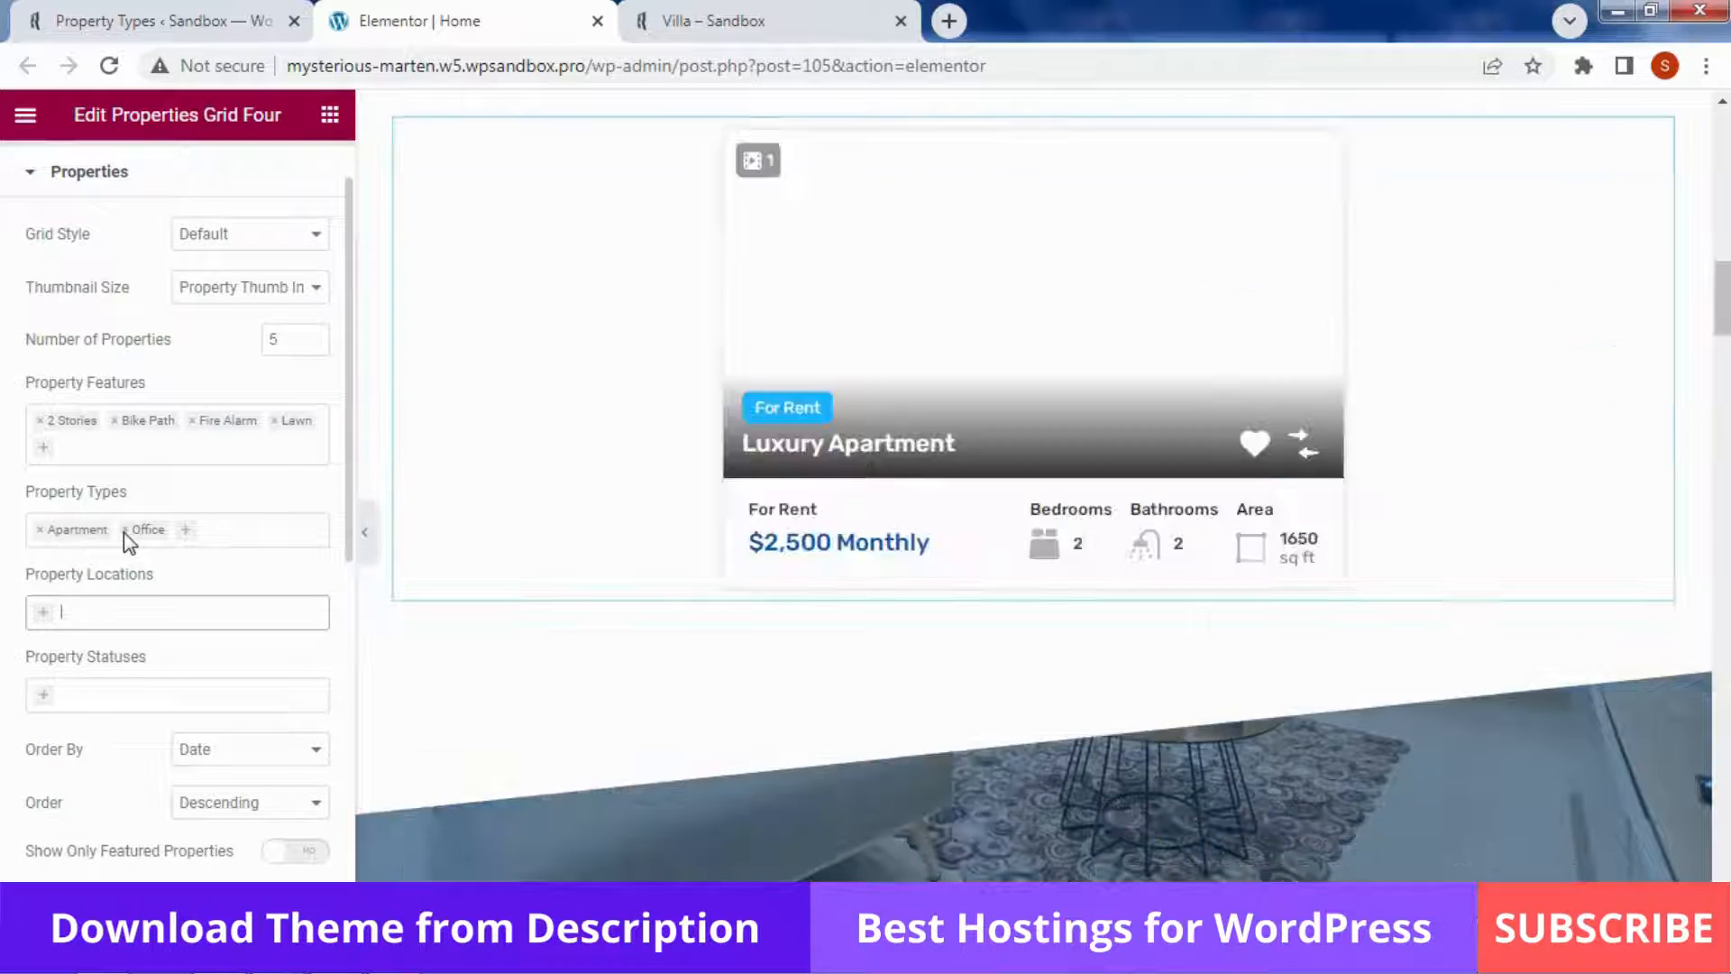
left_click(123, 531)
left_click(224, 503)
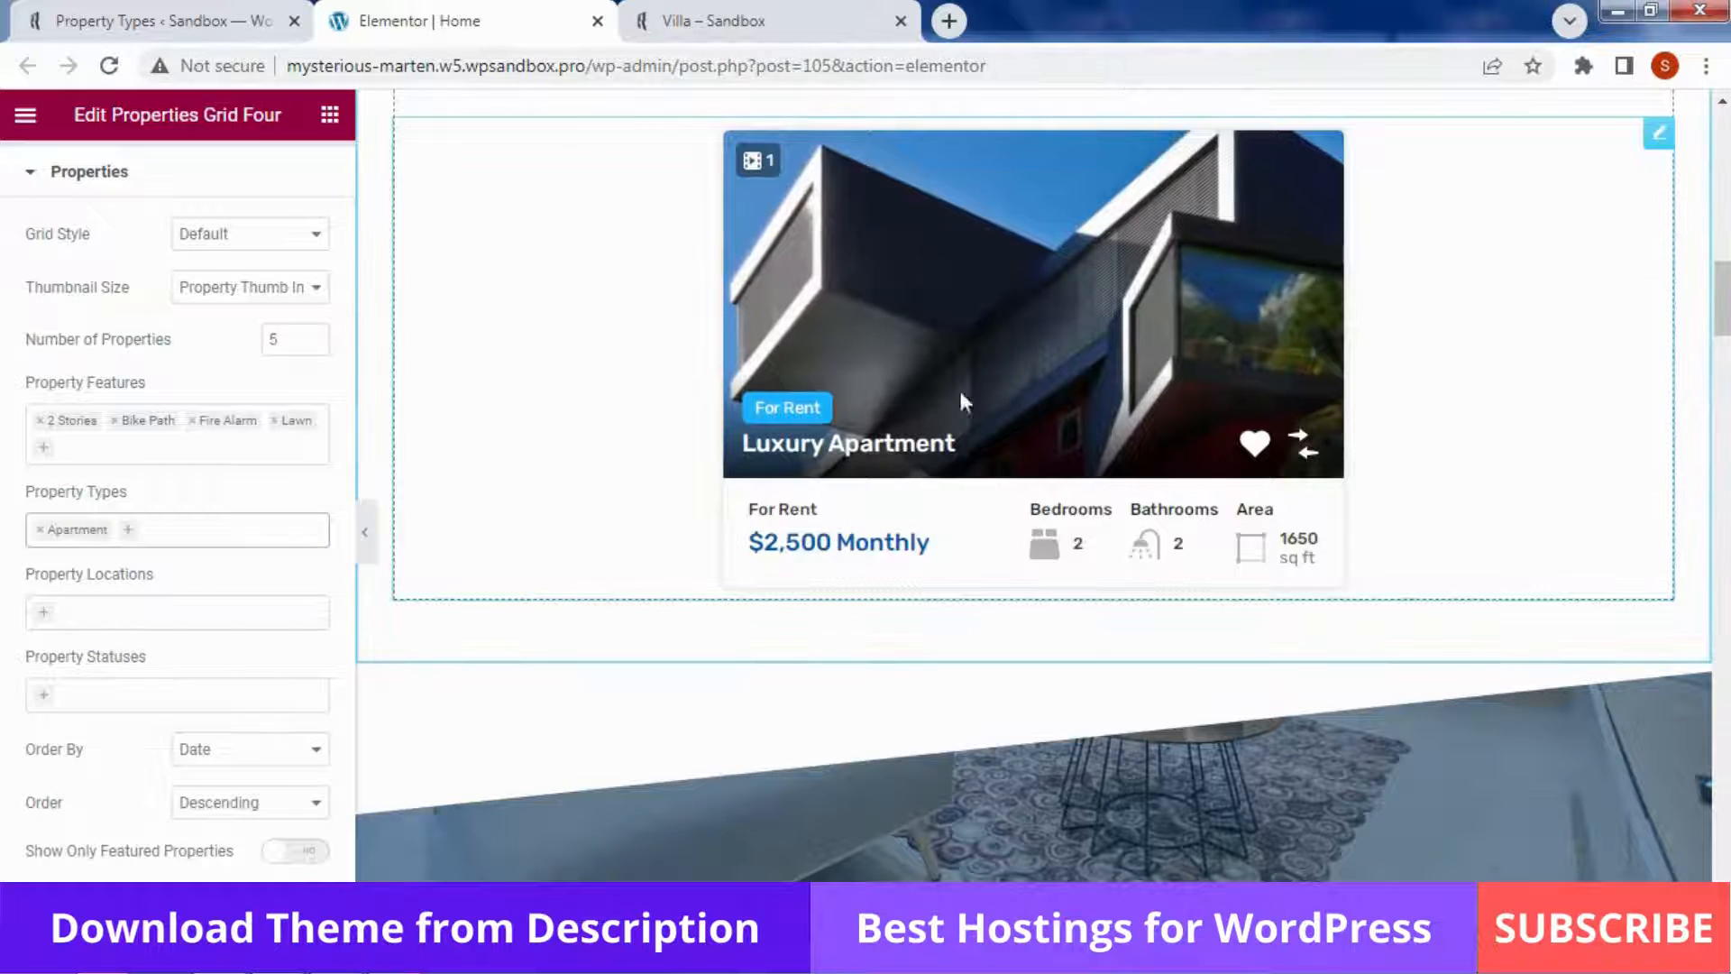
Add Apartment Building, Commercial, Residential and Villa to the type filter
left_click(188, 531)
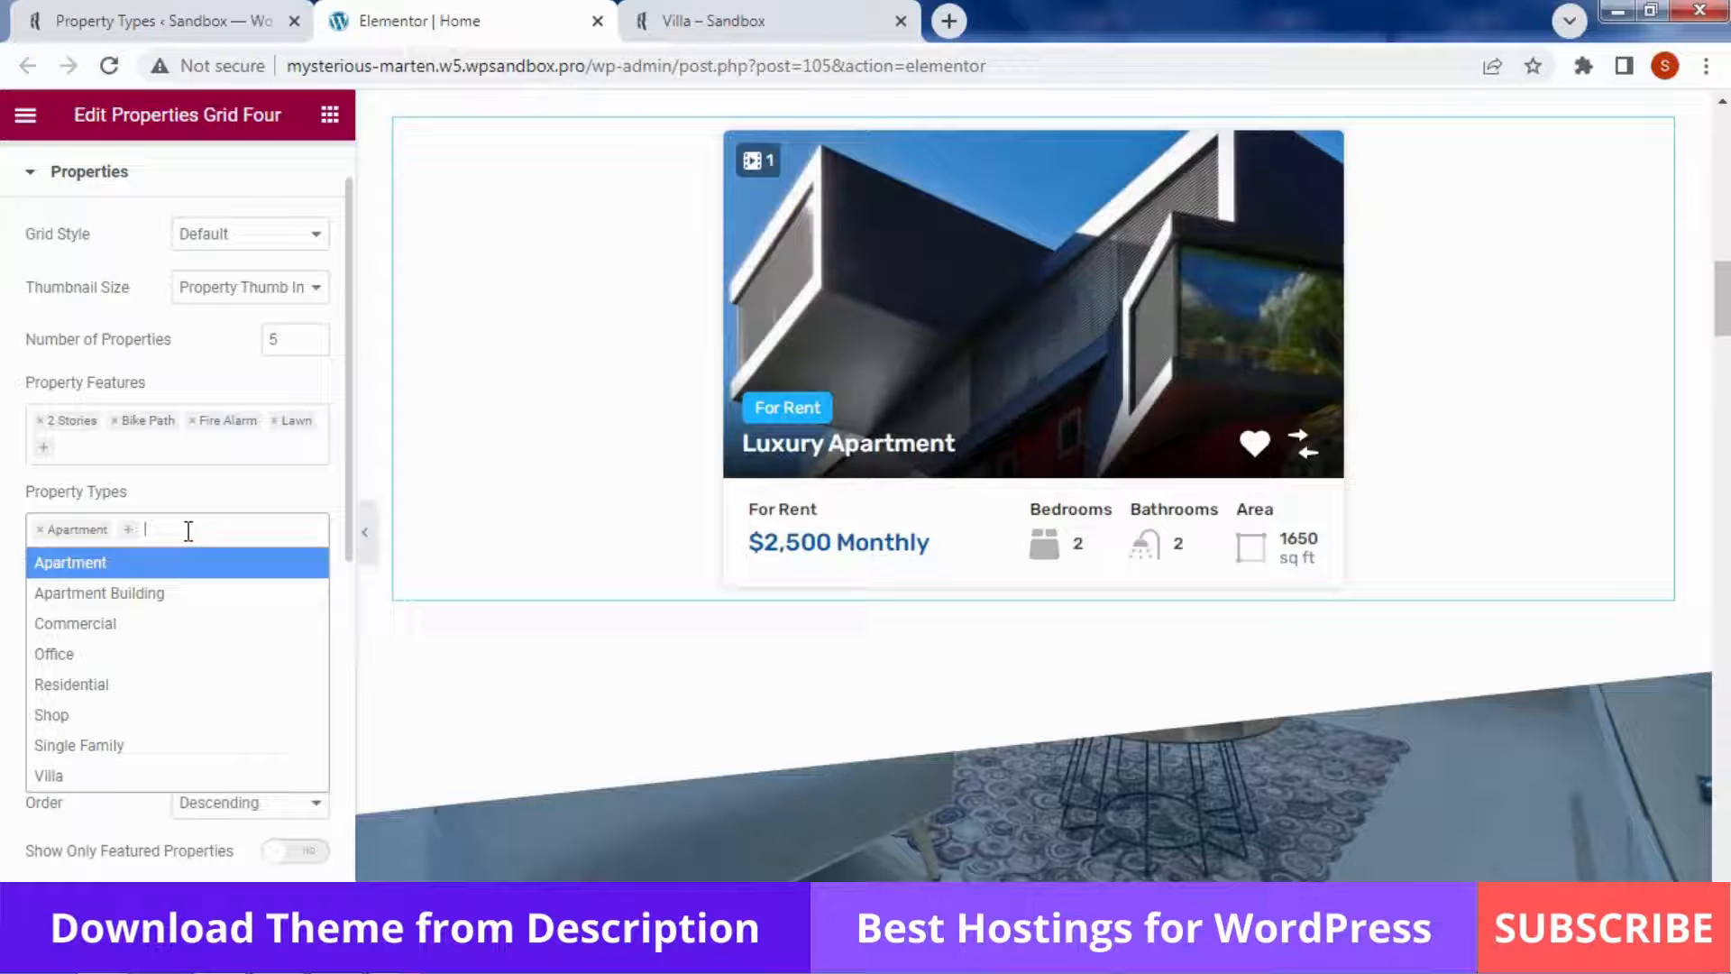
left_click(174, 595)
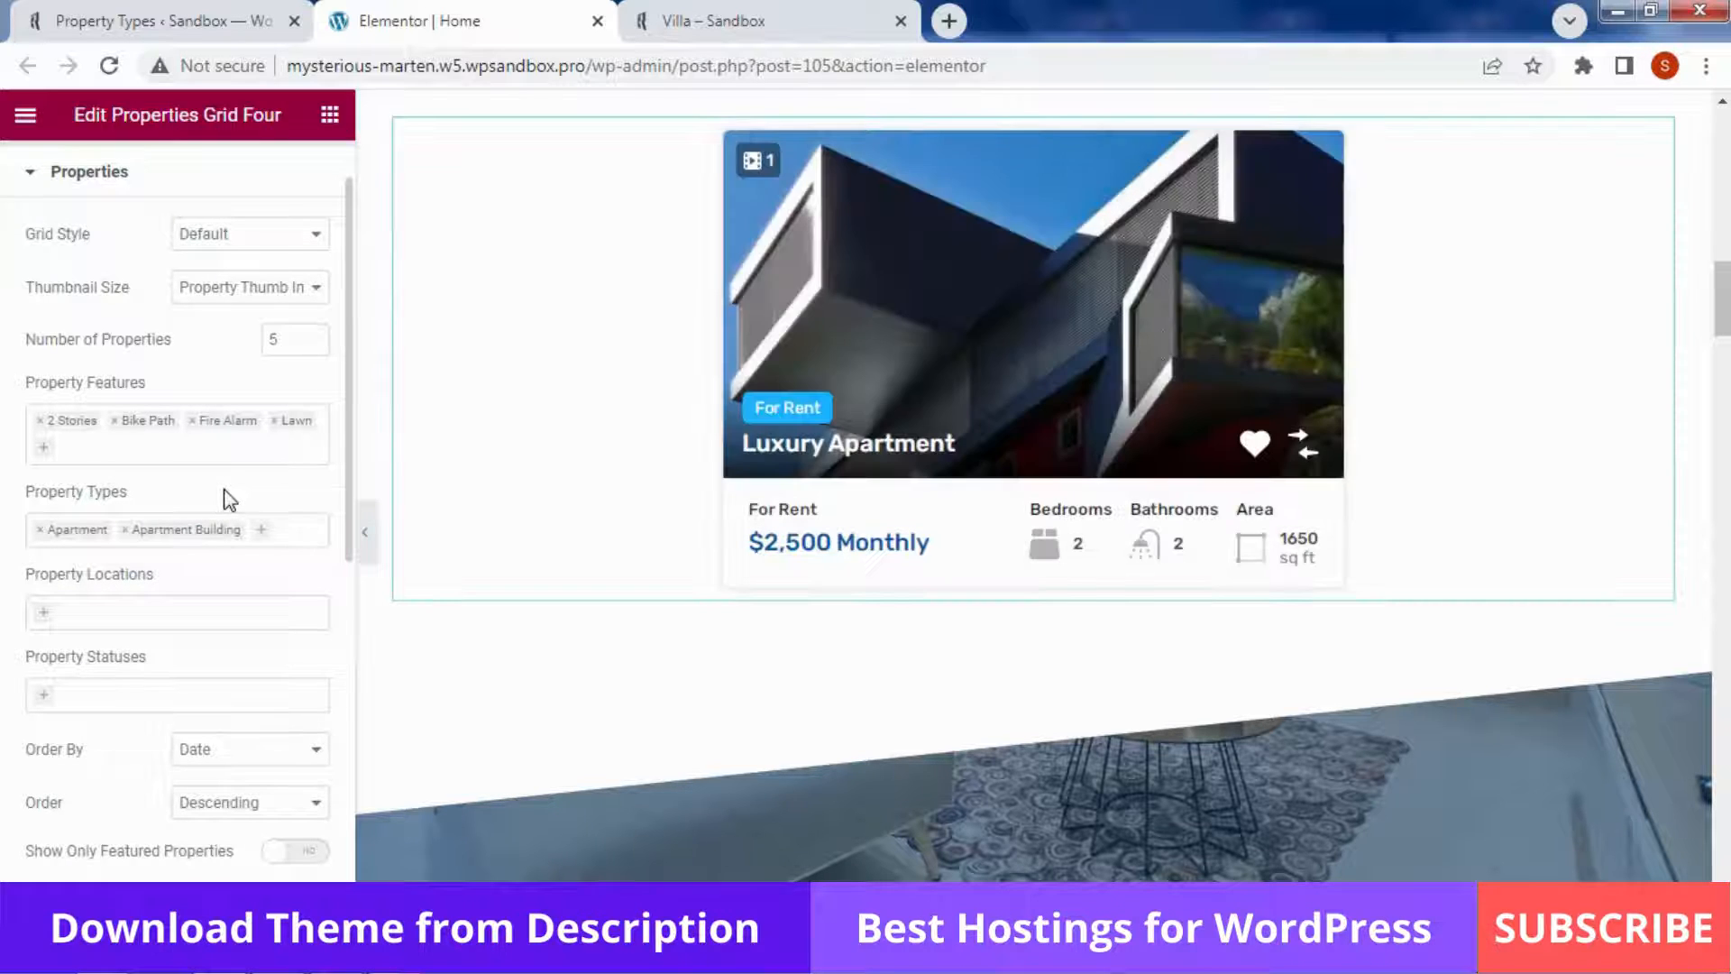
left_click(279, 530)
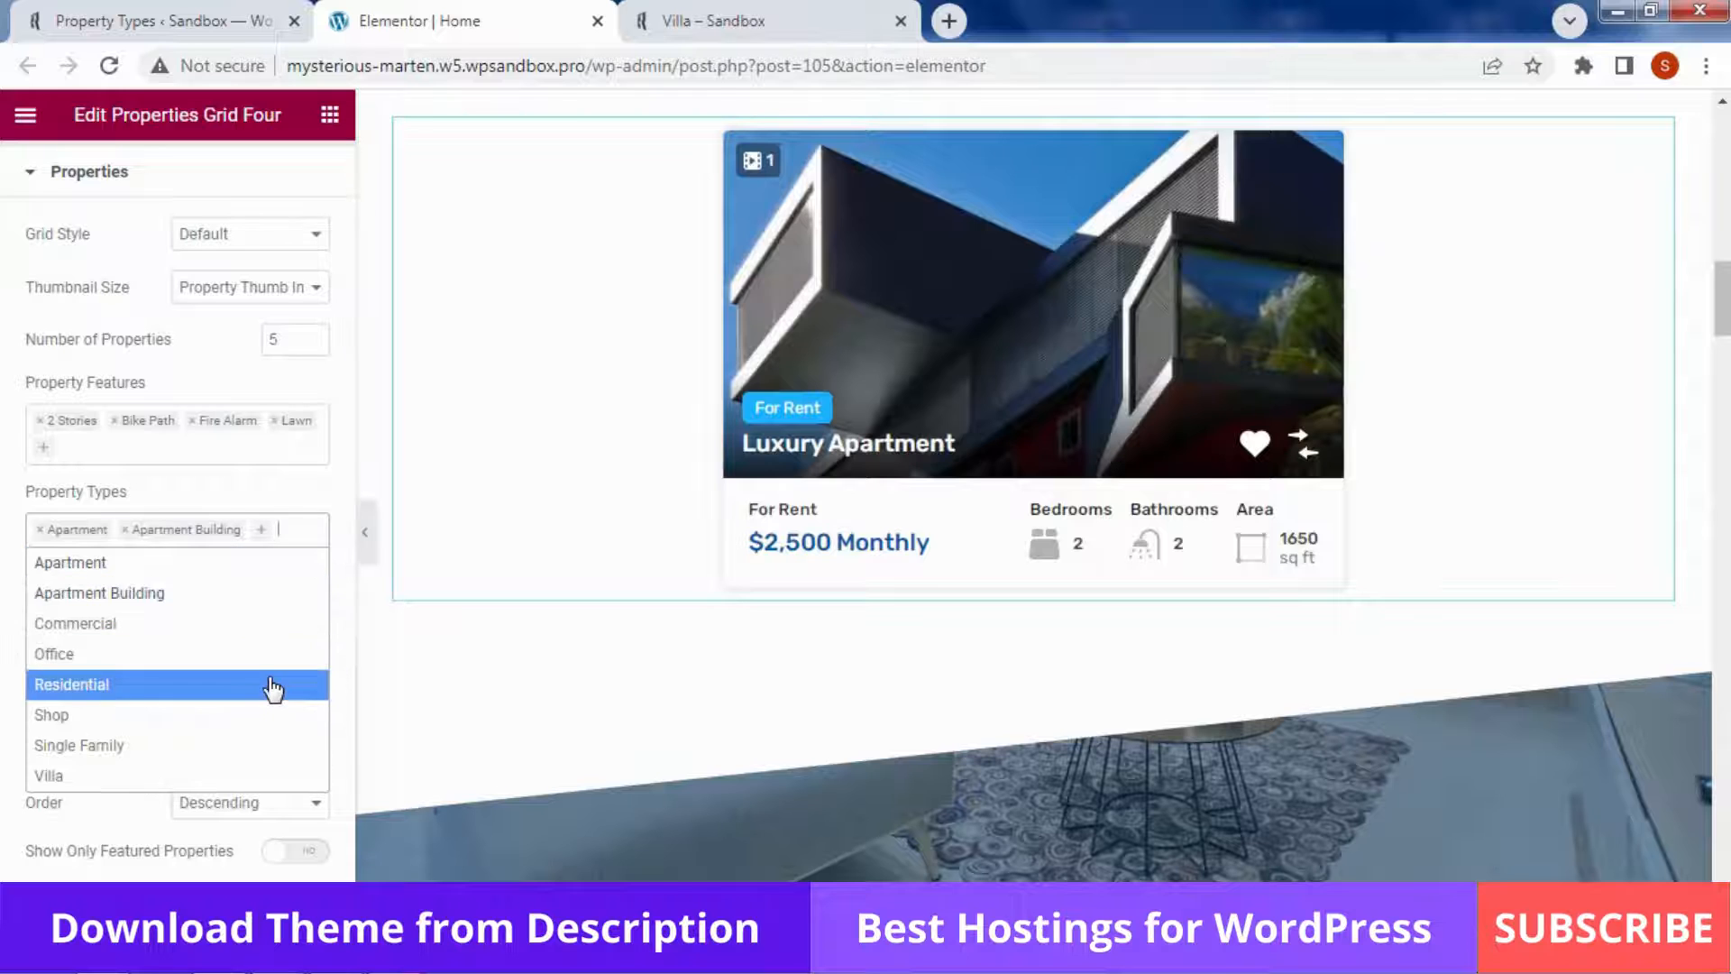
left_click(262, 641)
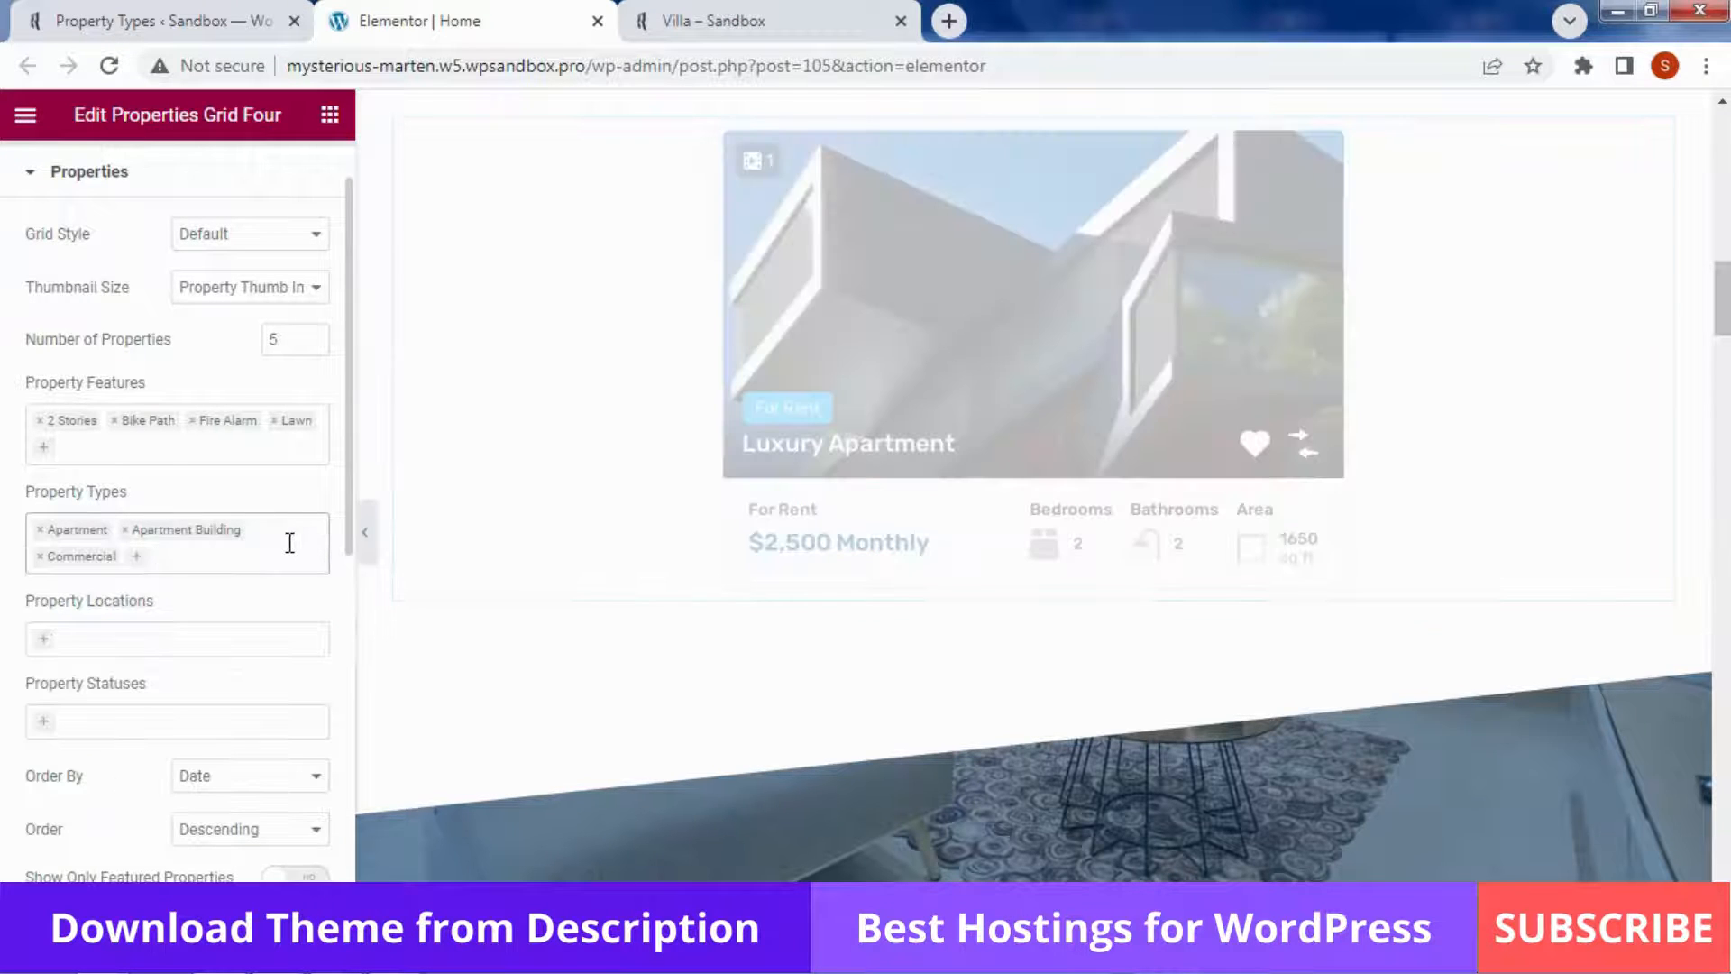
left_click(286, 548)
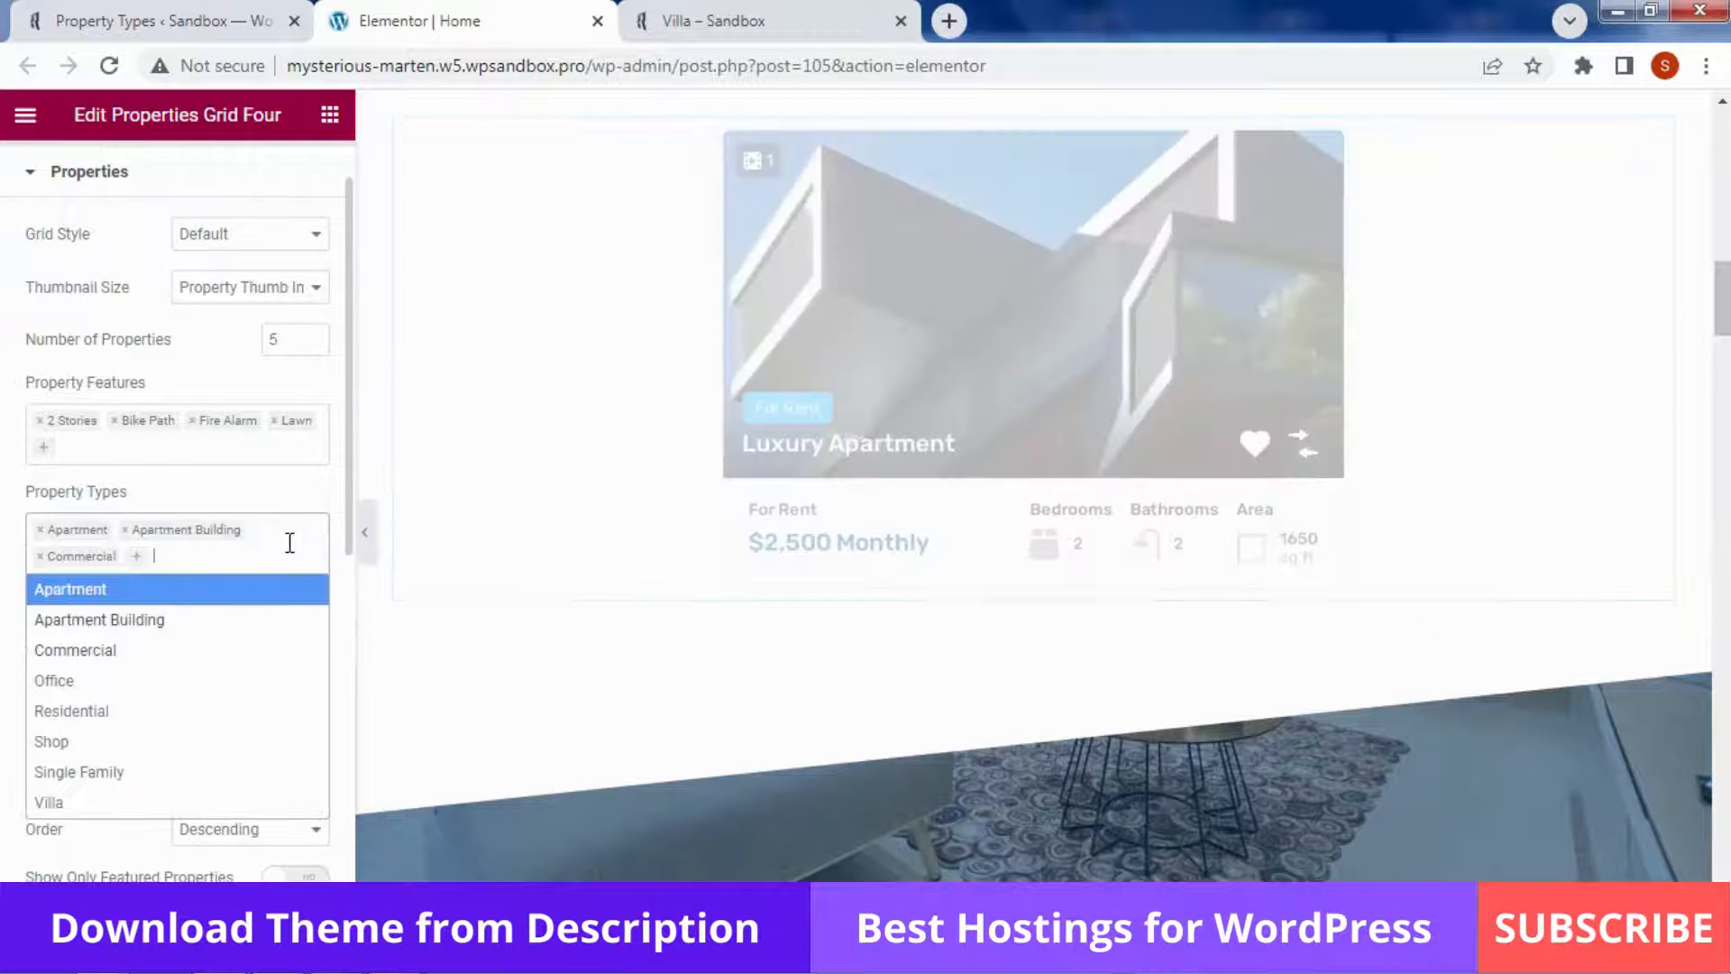
left_click(184, 714)
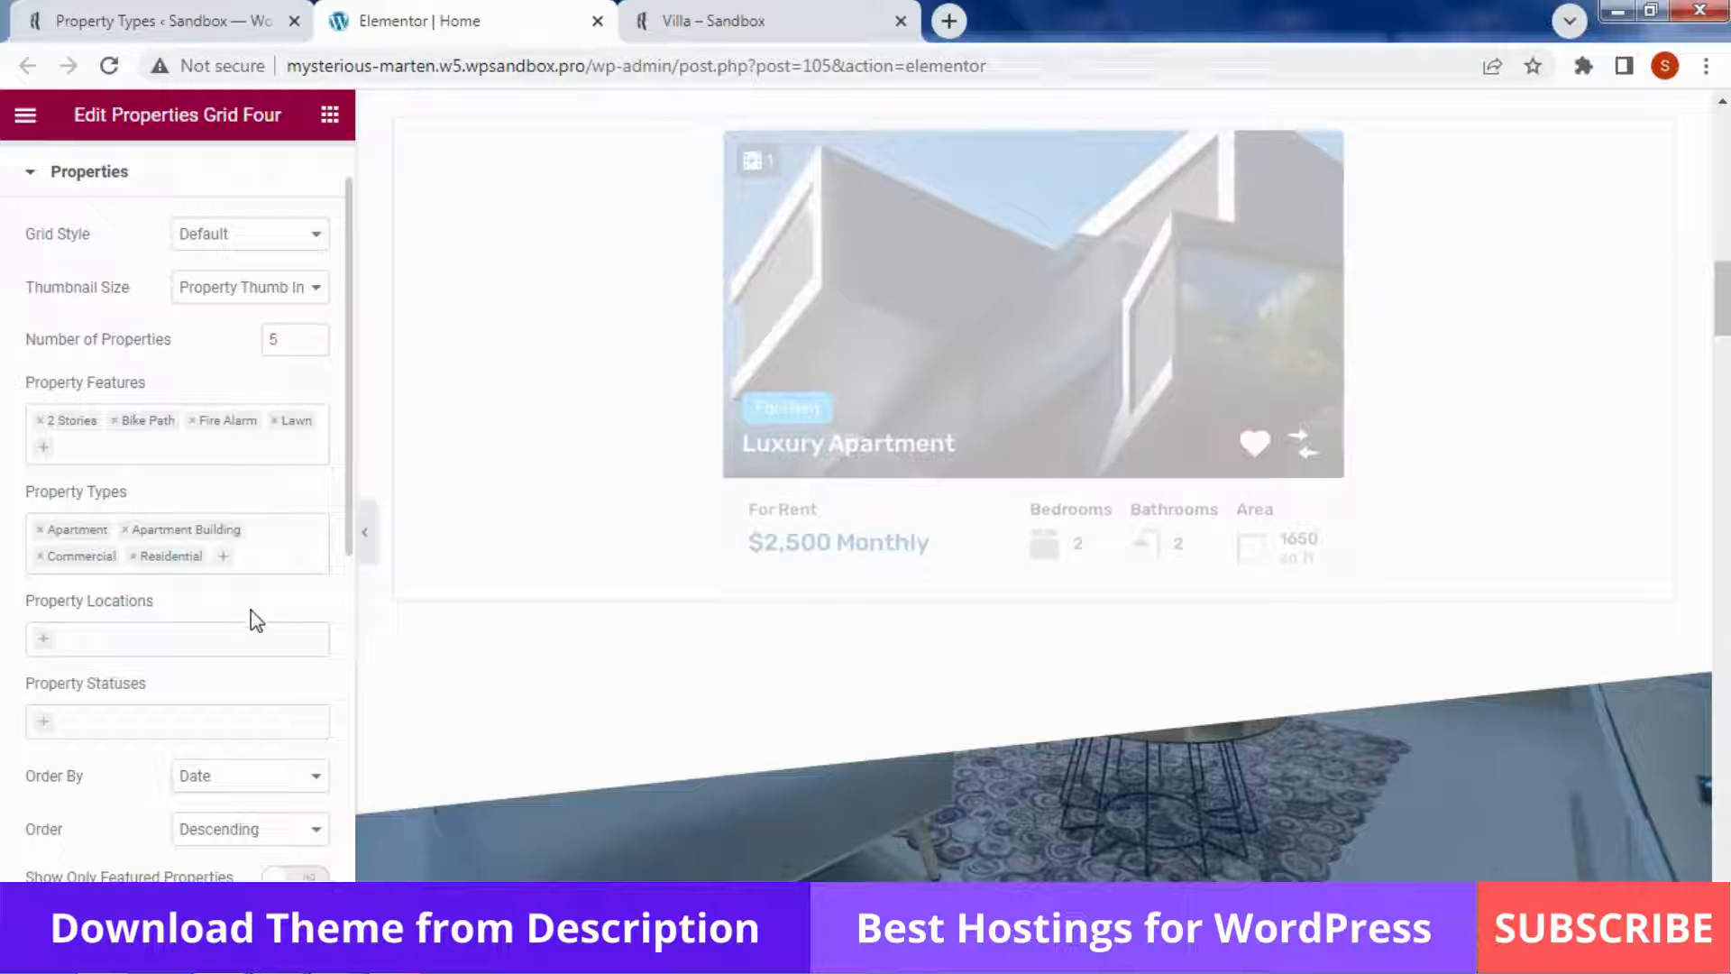
left_click(278, 541)
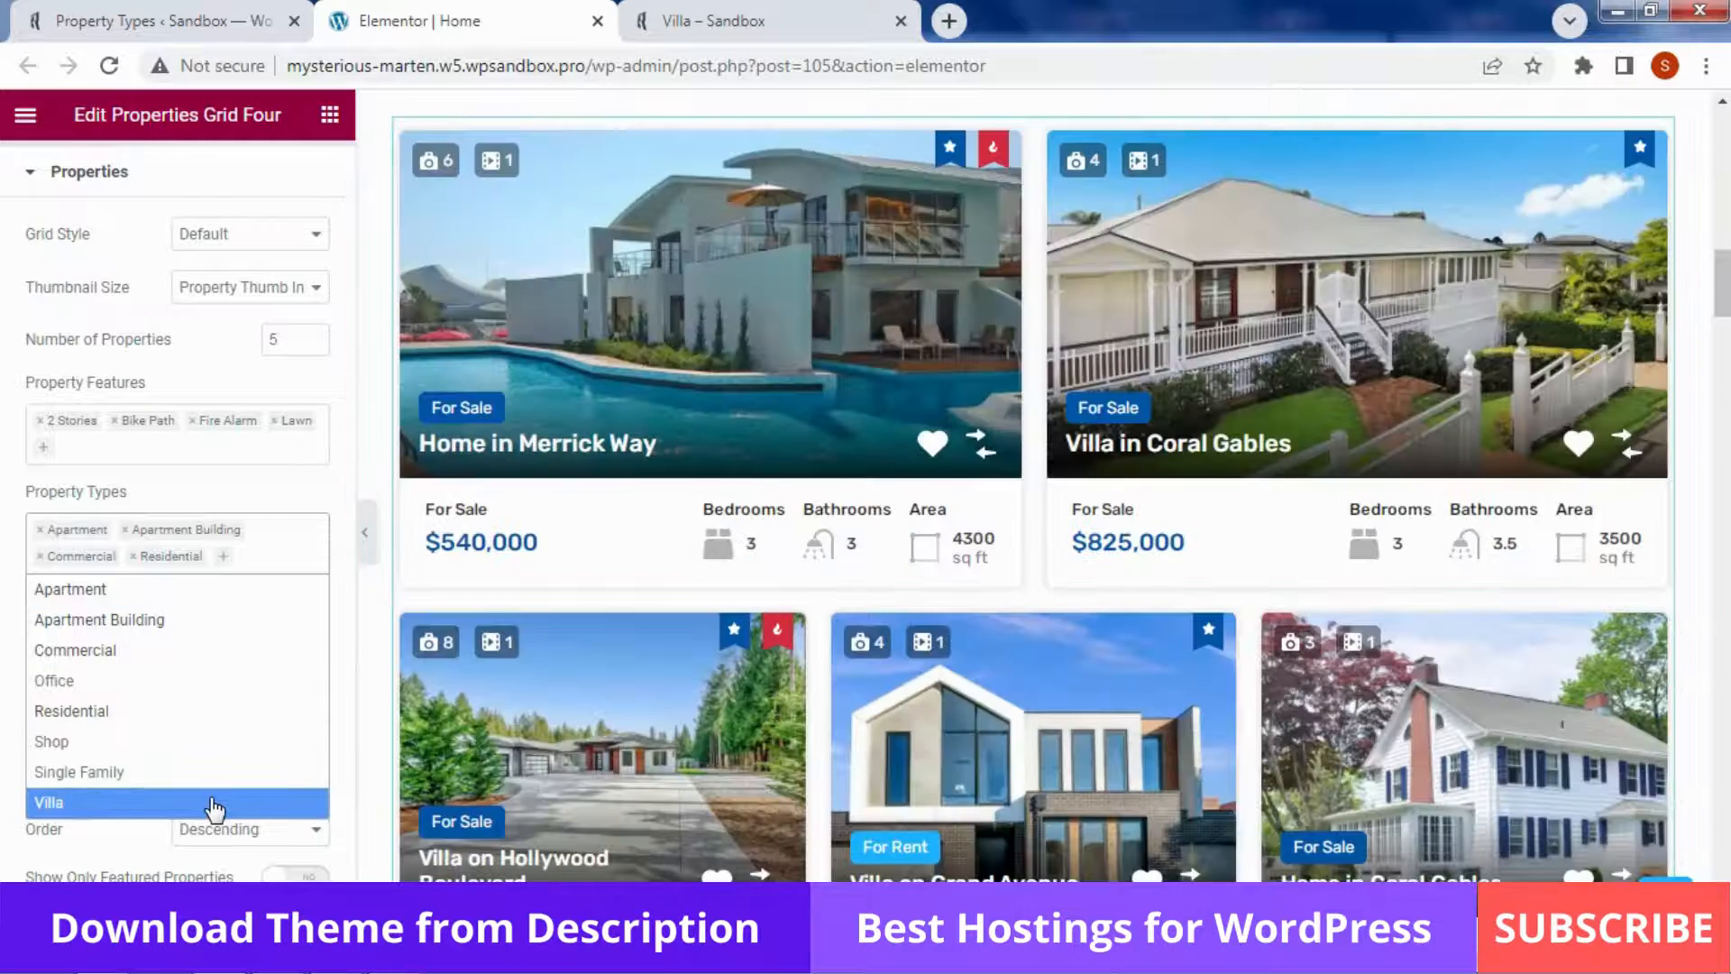
left_click(213, 802)
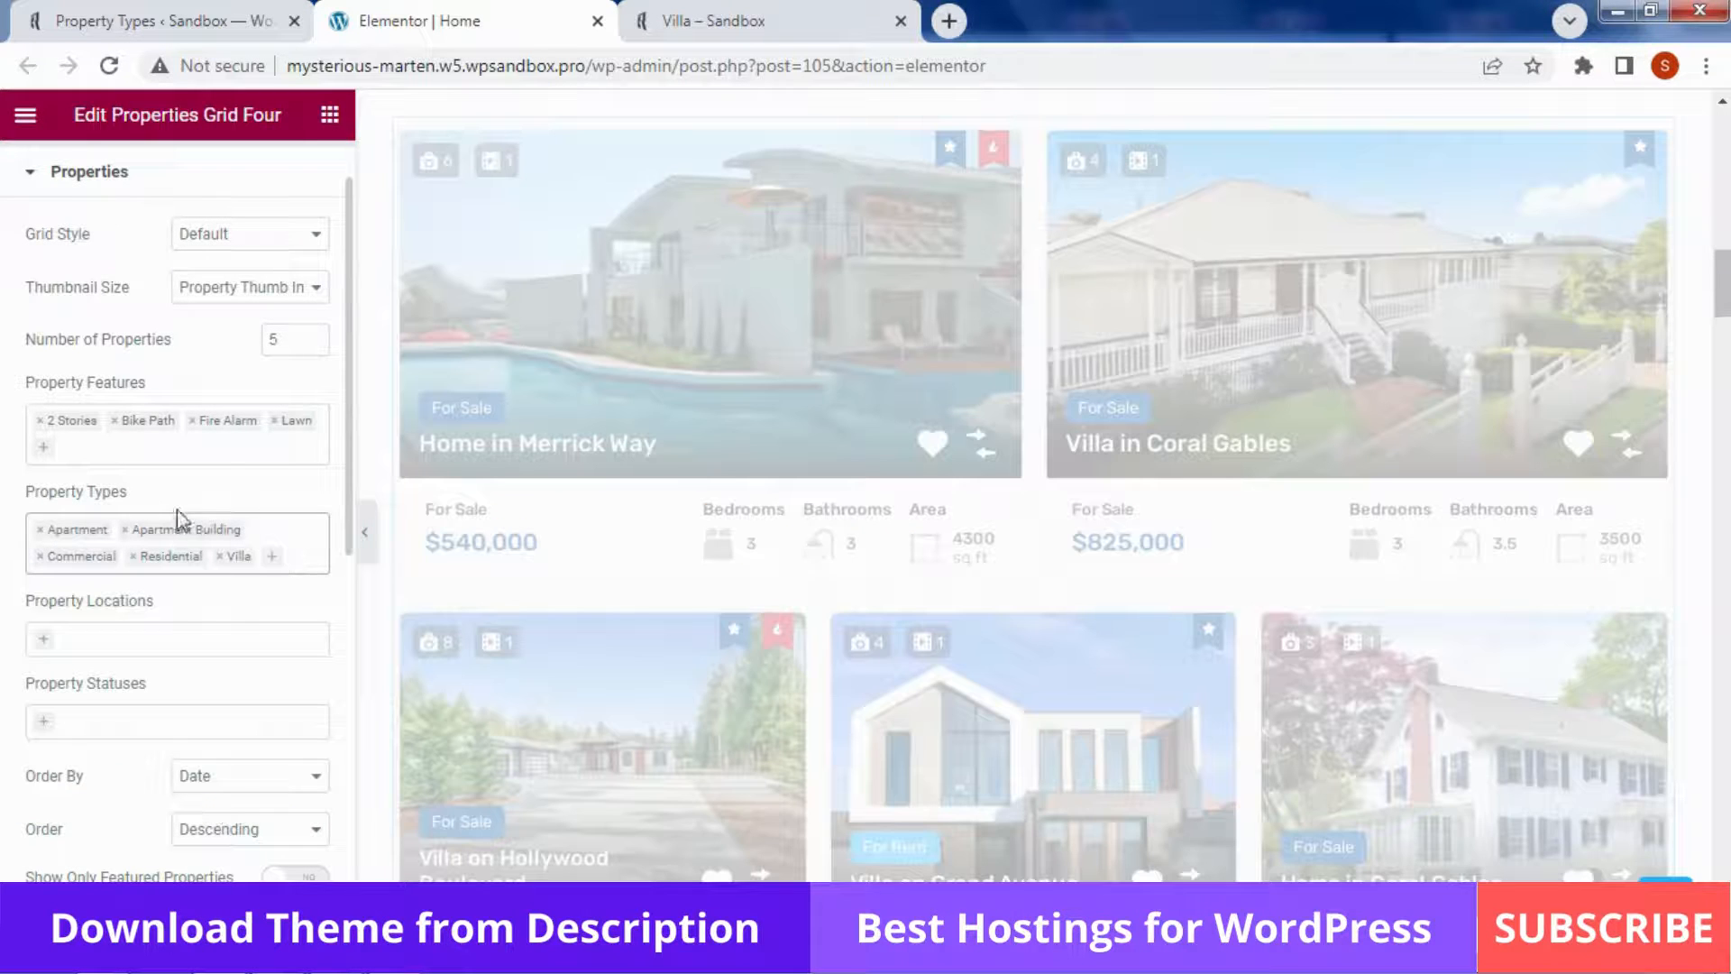
scroll(194, 474, "down", 2)
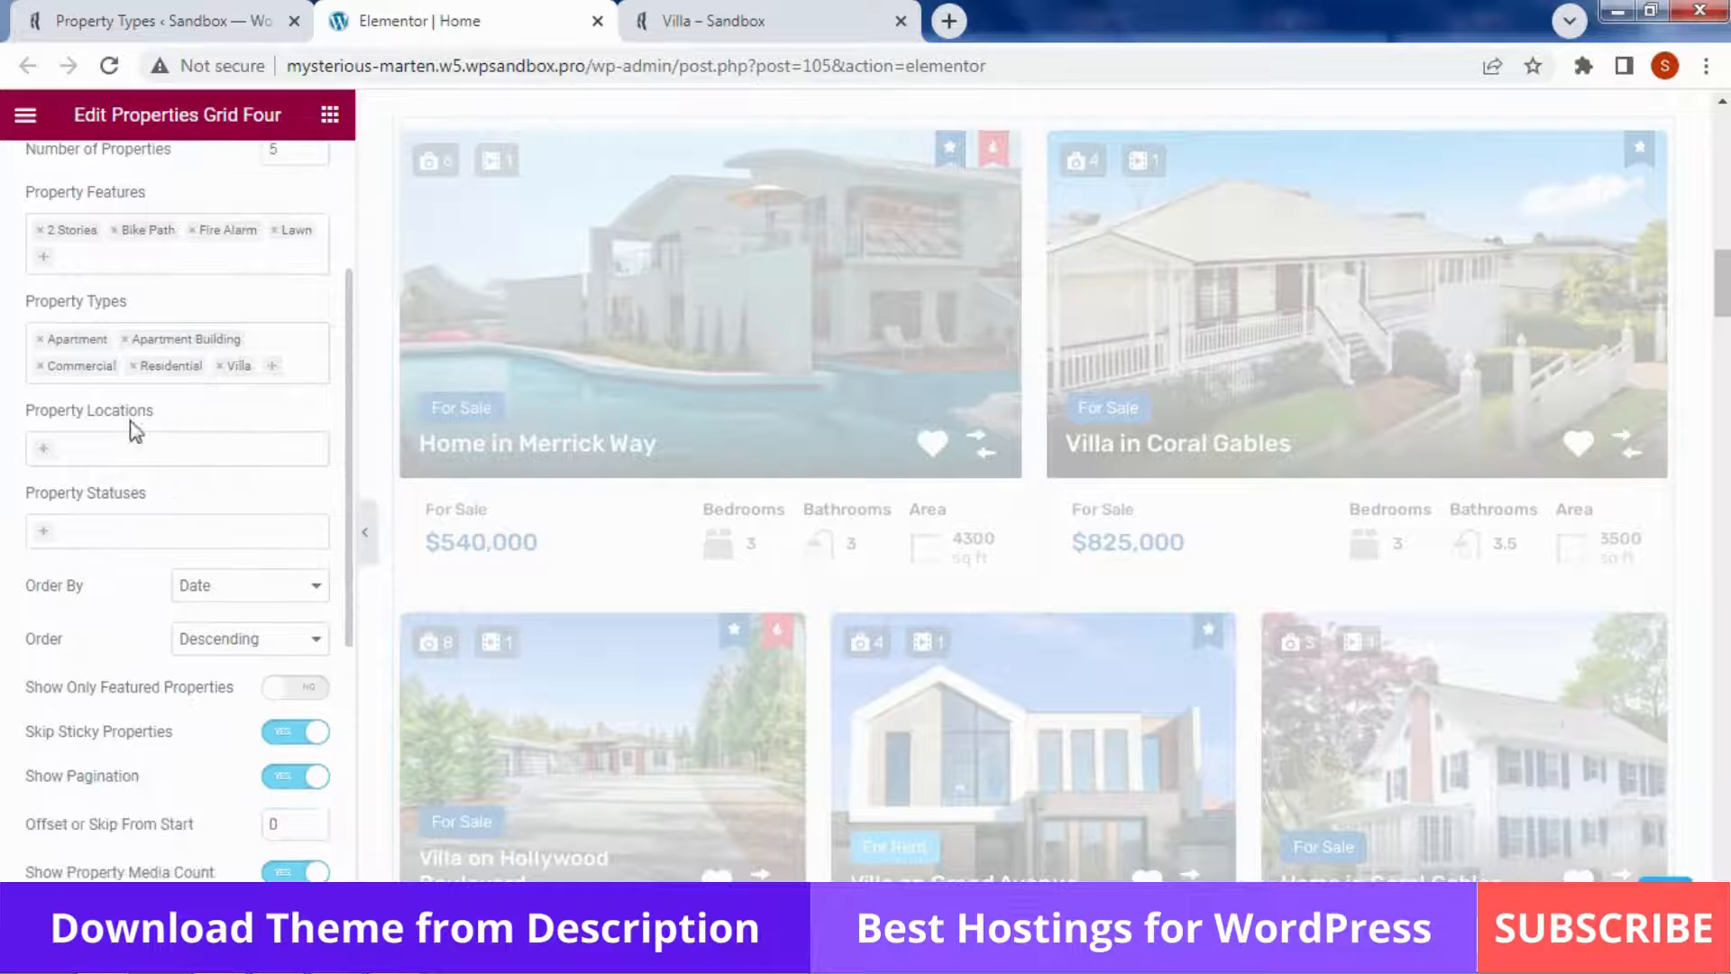
Filter the grid to the Miami location and the For Sale status
left_click(115, 453)
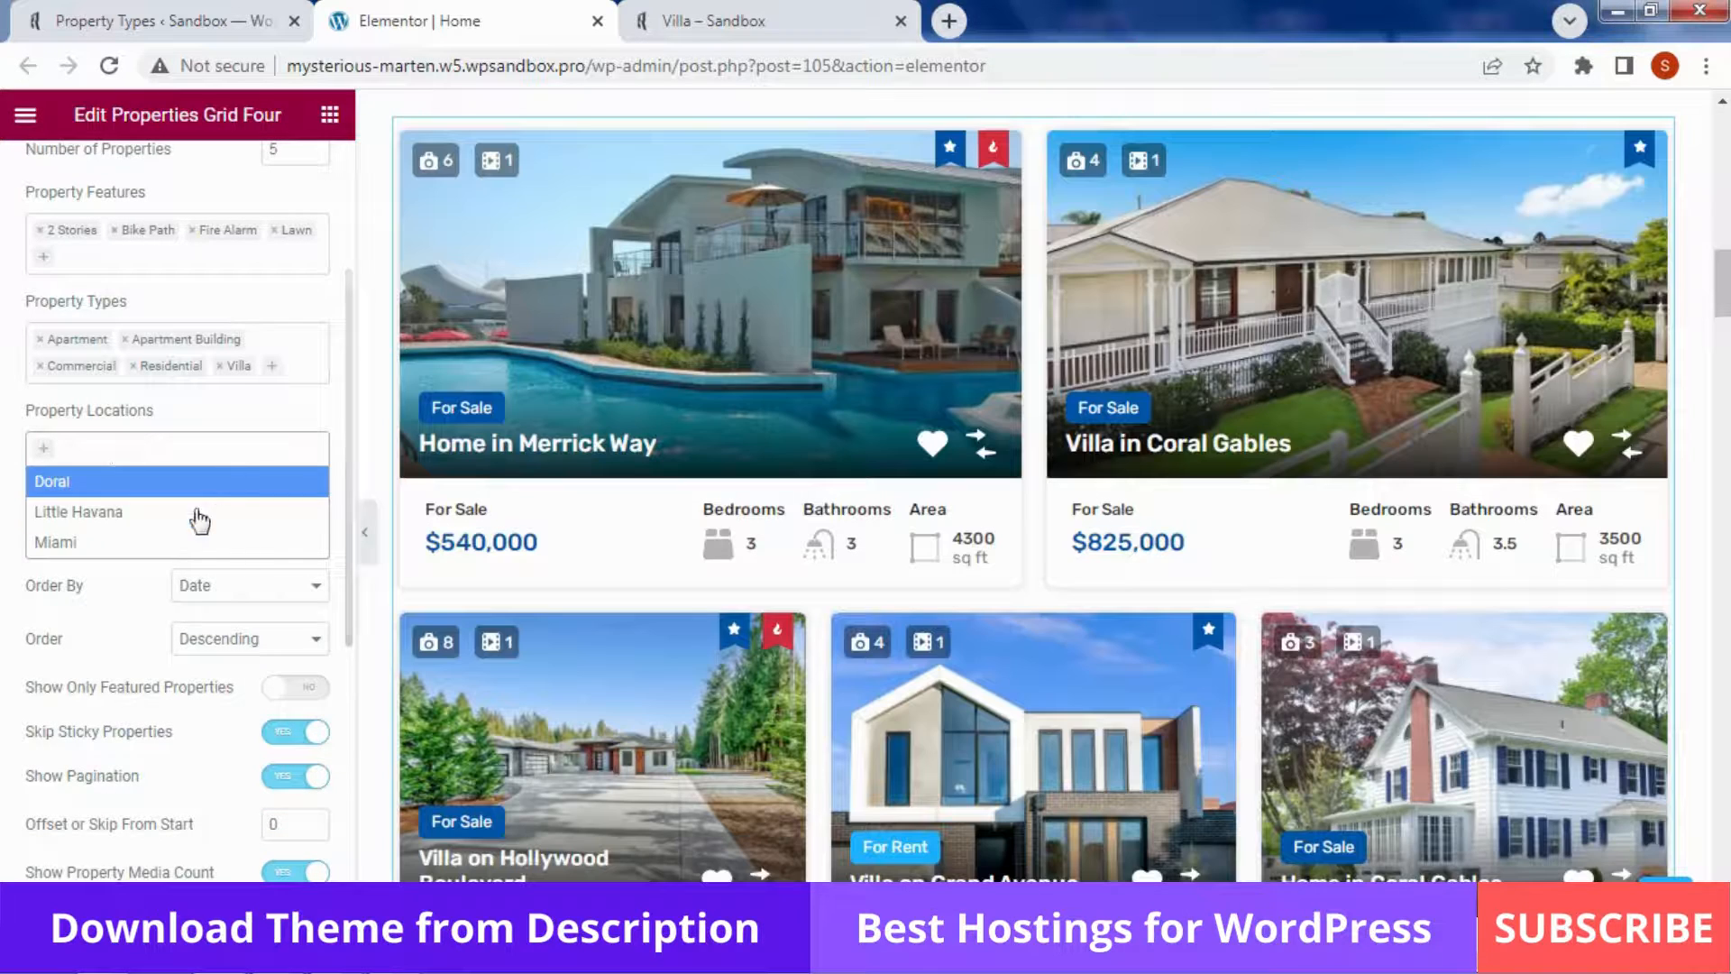
left_click(157, 543)
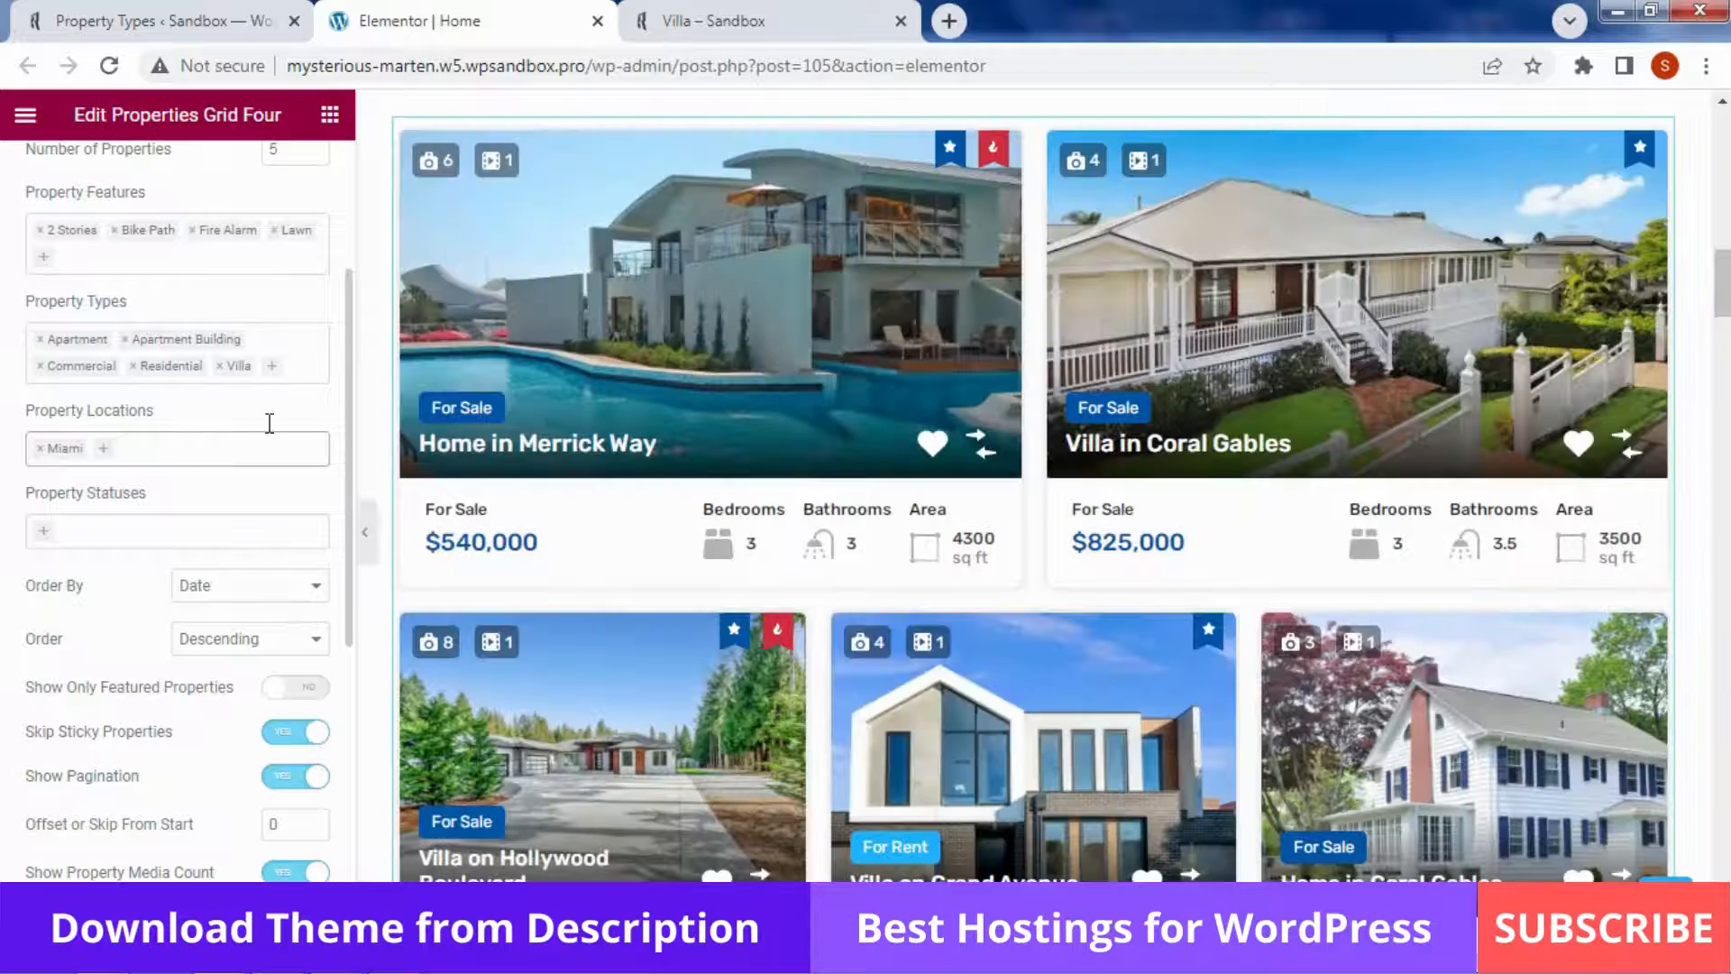
scroll(219, 431, "down", 1)
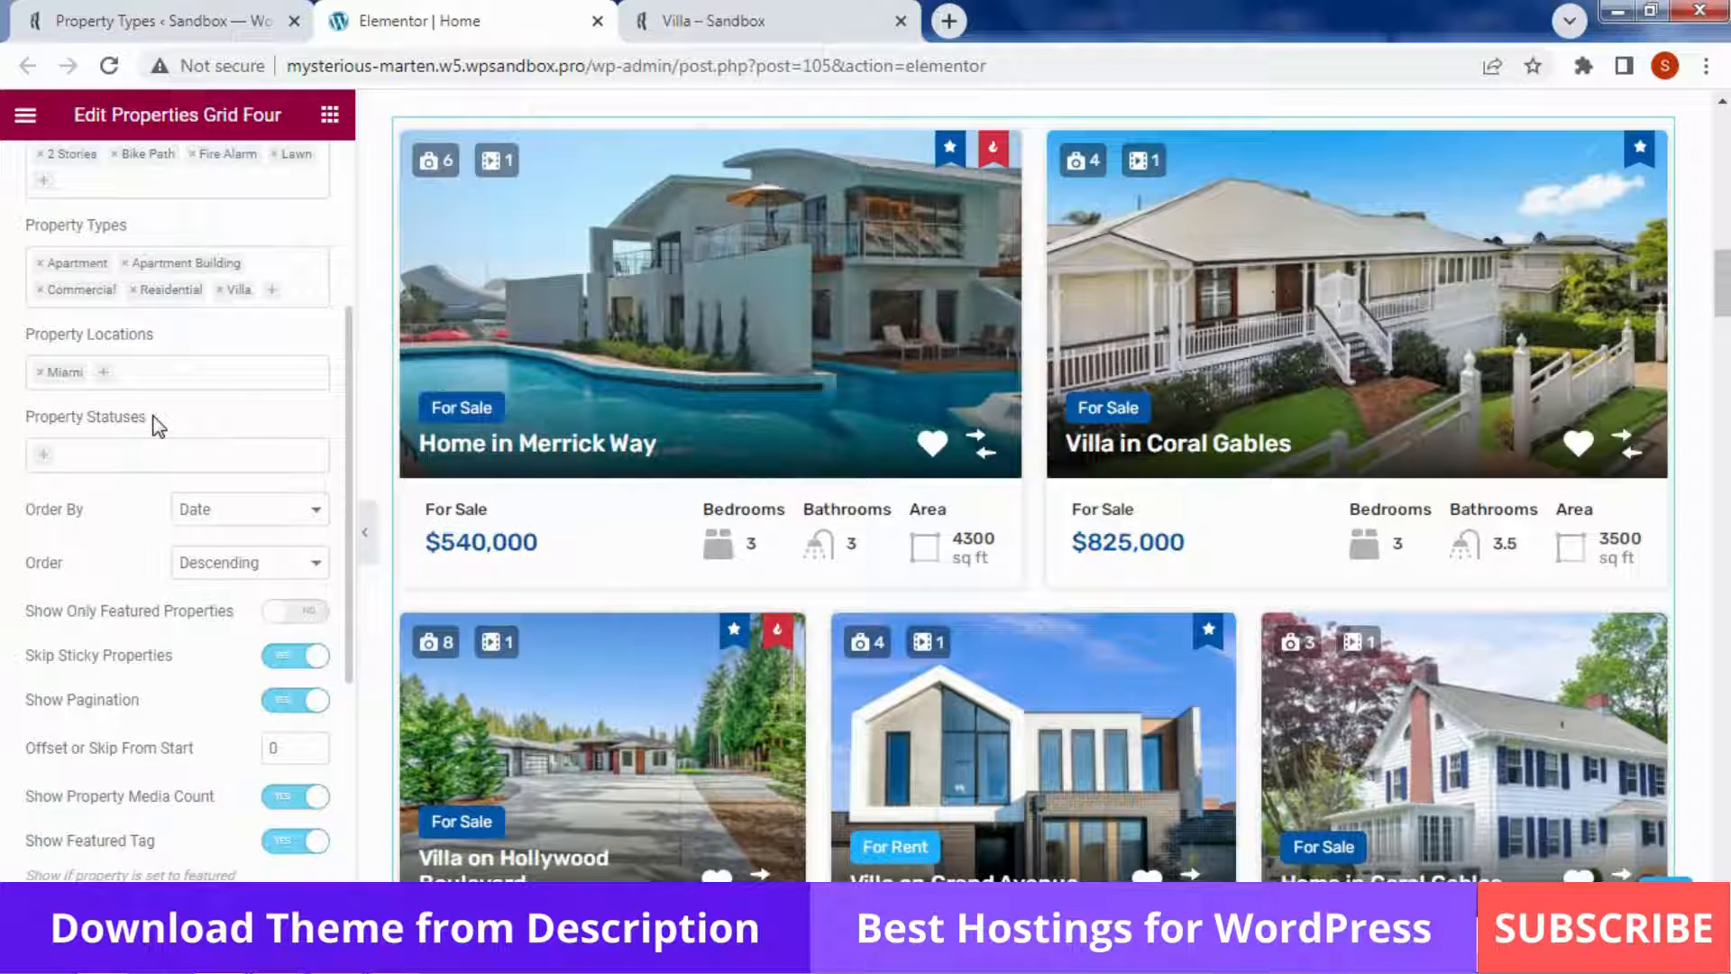
left_click(146, 445)
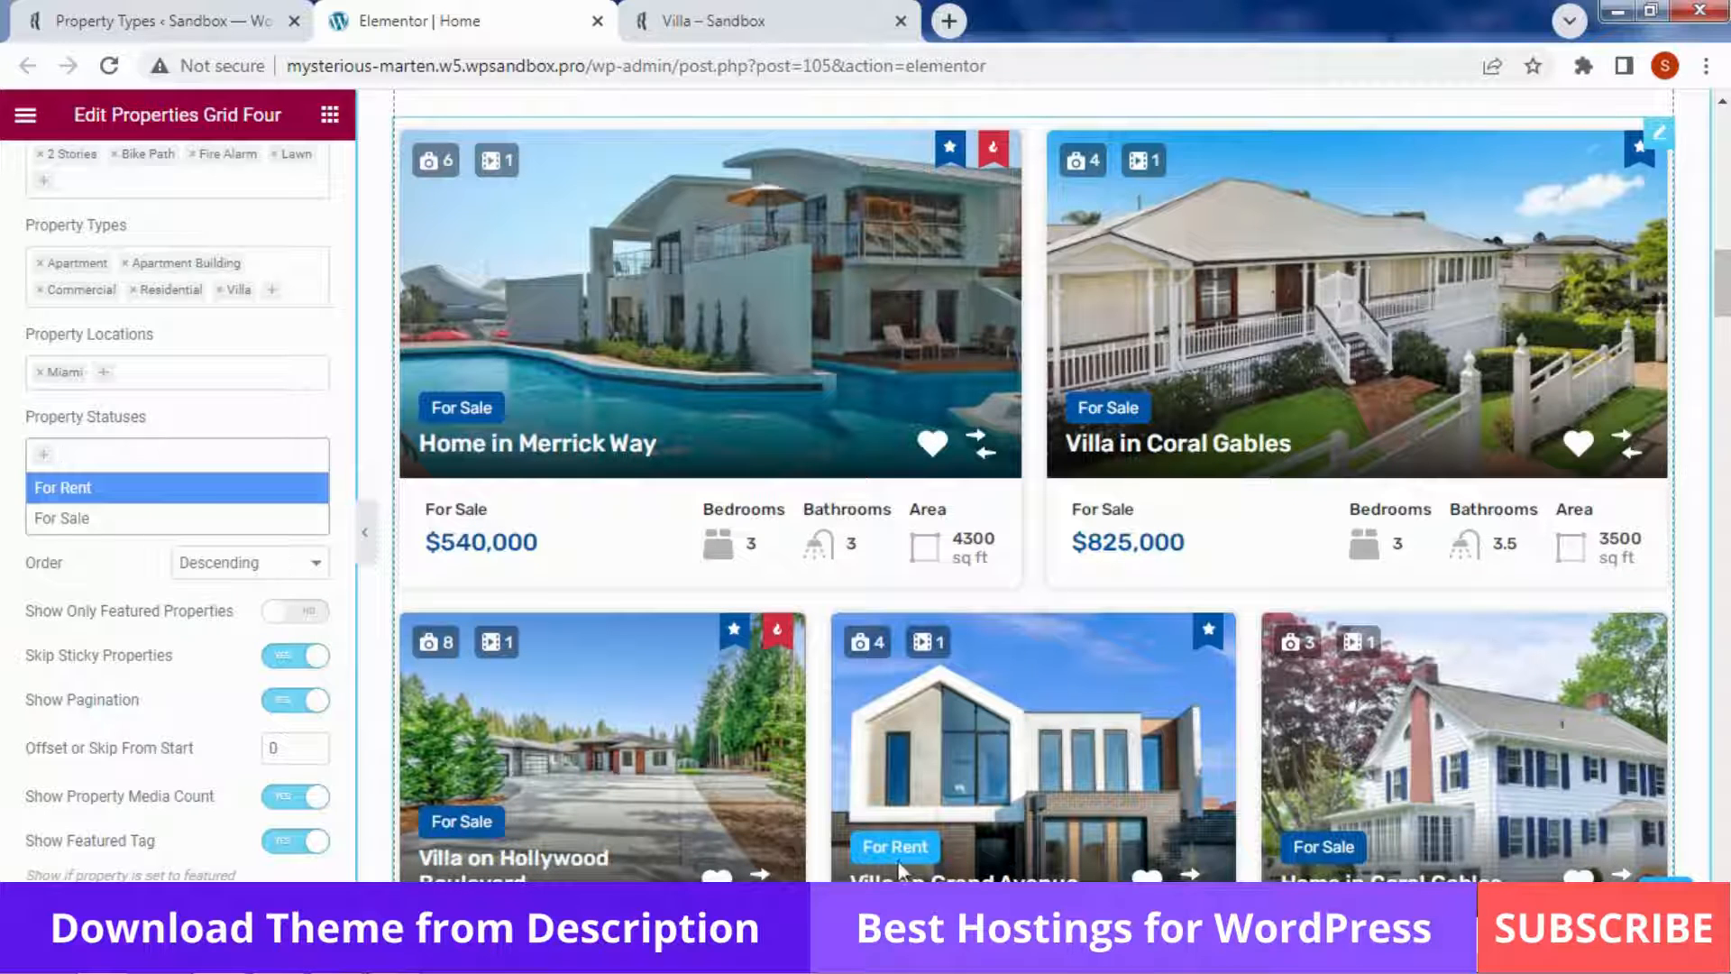
left_click(94, 527)
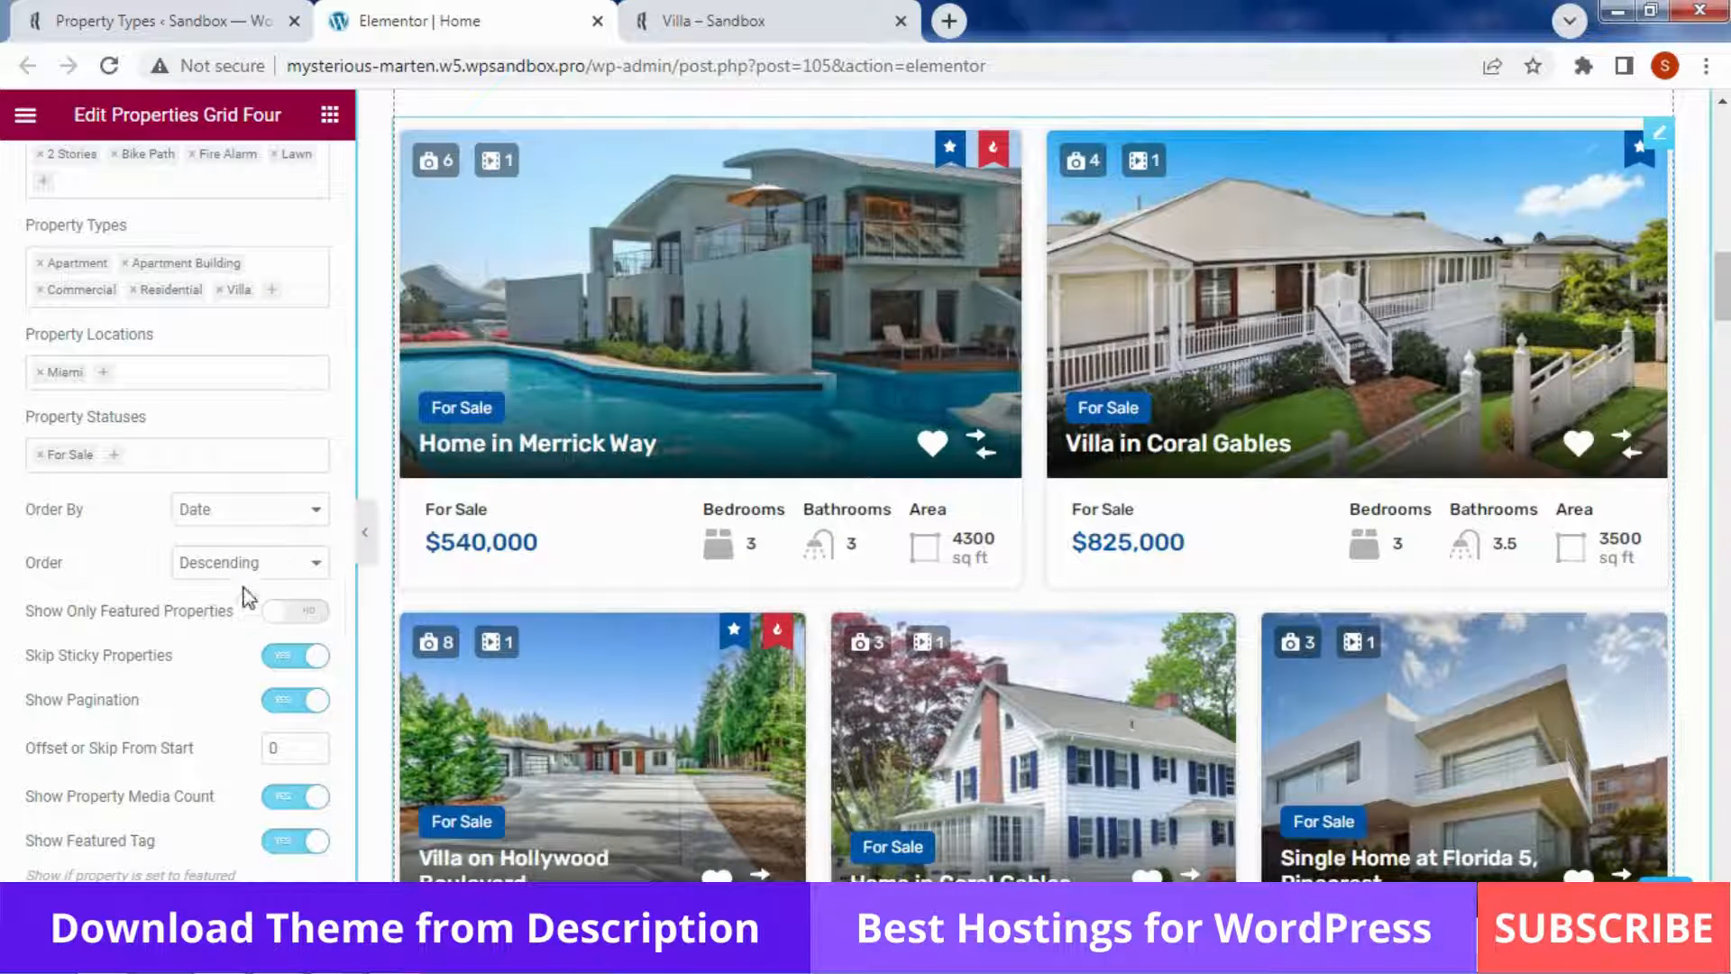
Try the Show Only Featured toggle, then turn it back off
scroll(102, 535, "down", 3)
scroll(101, 532, "up", 5)
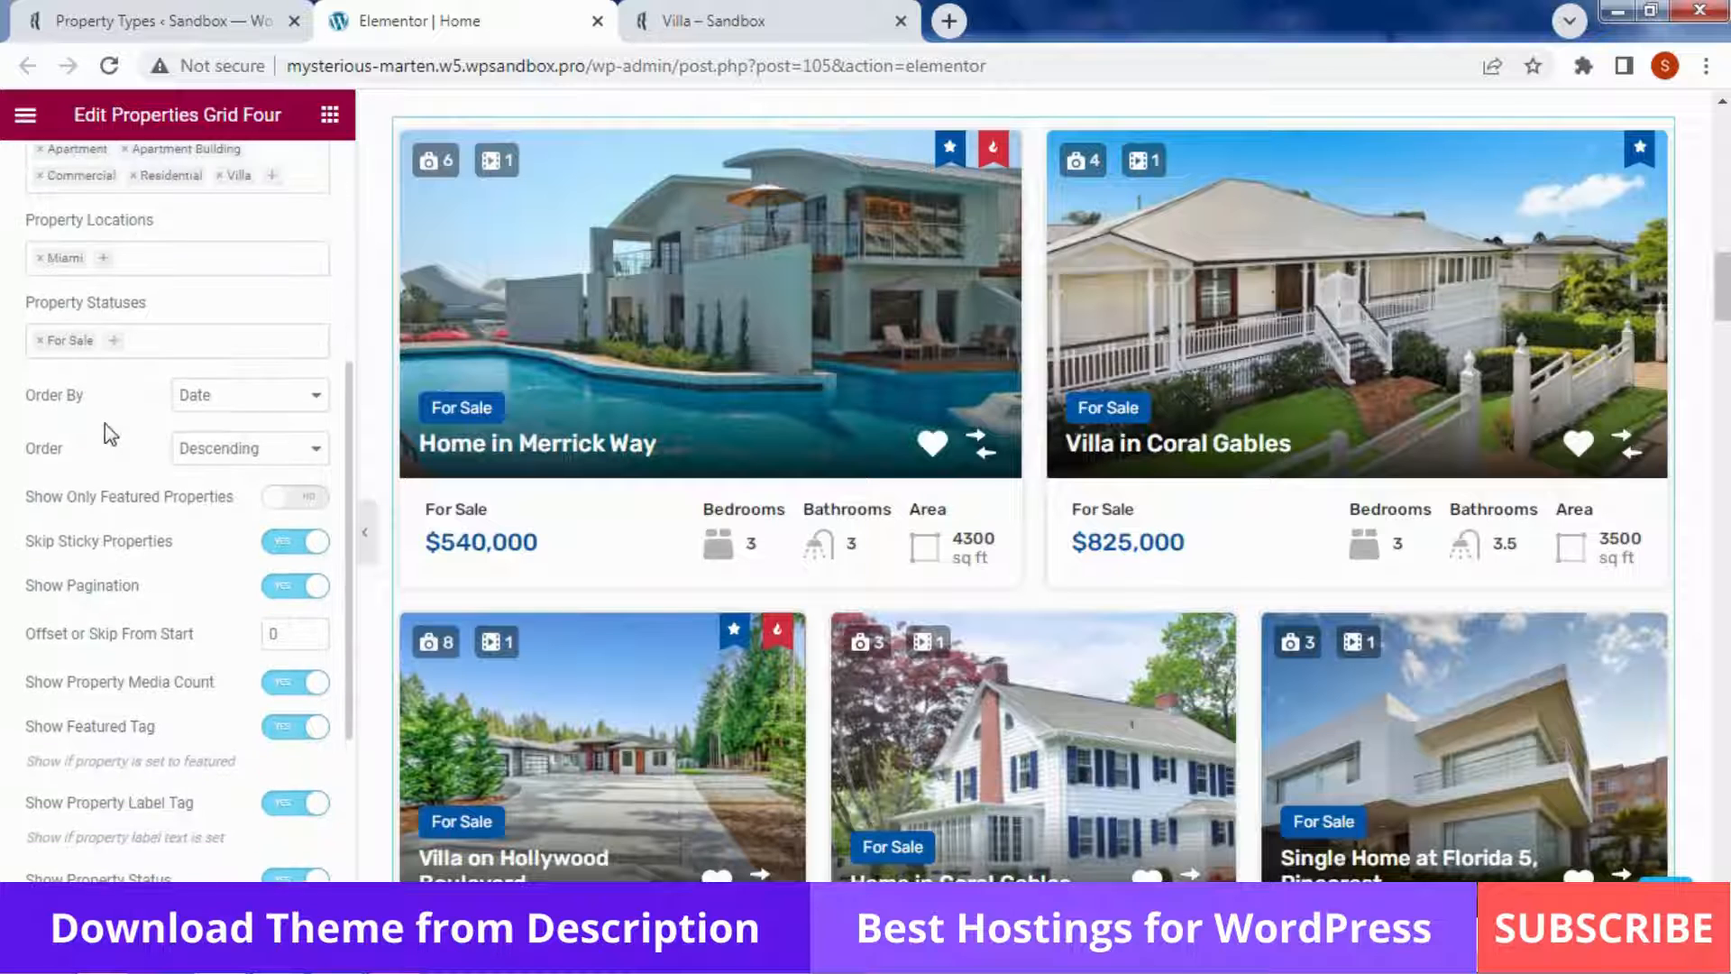
scroll(140, 523, "down", 4)
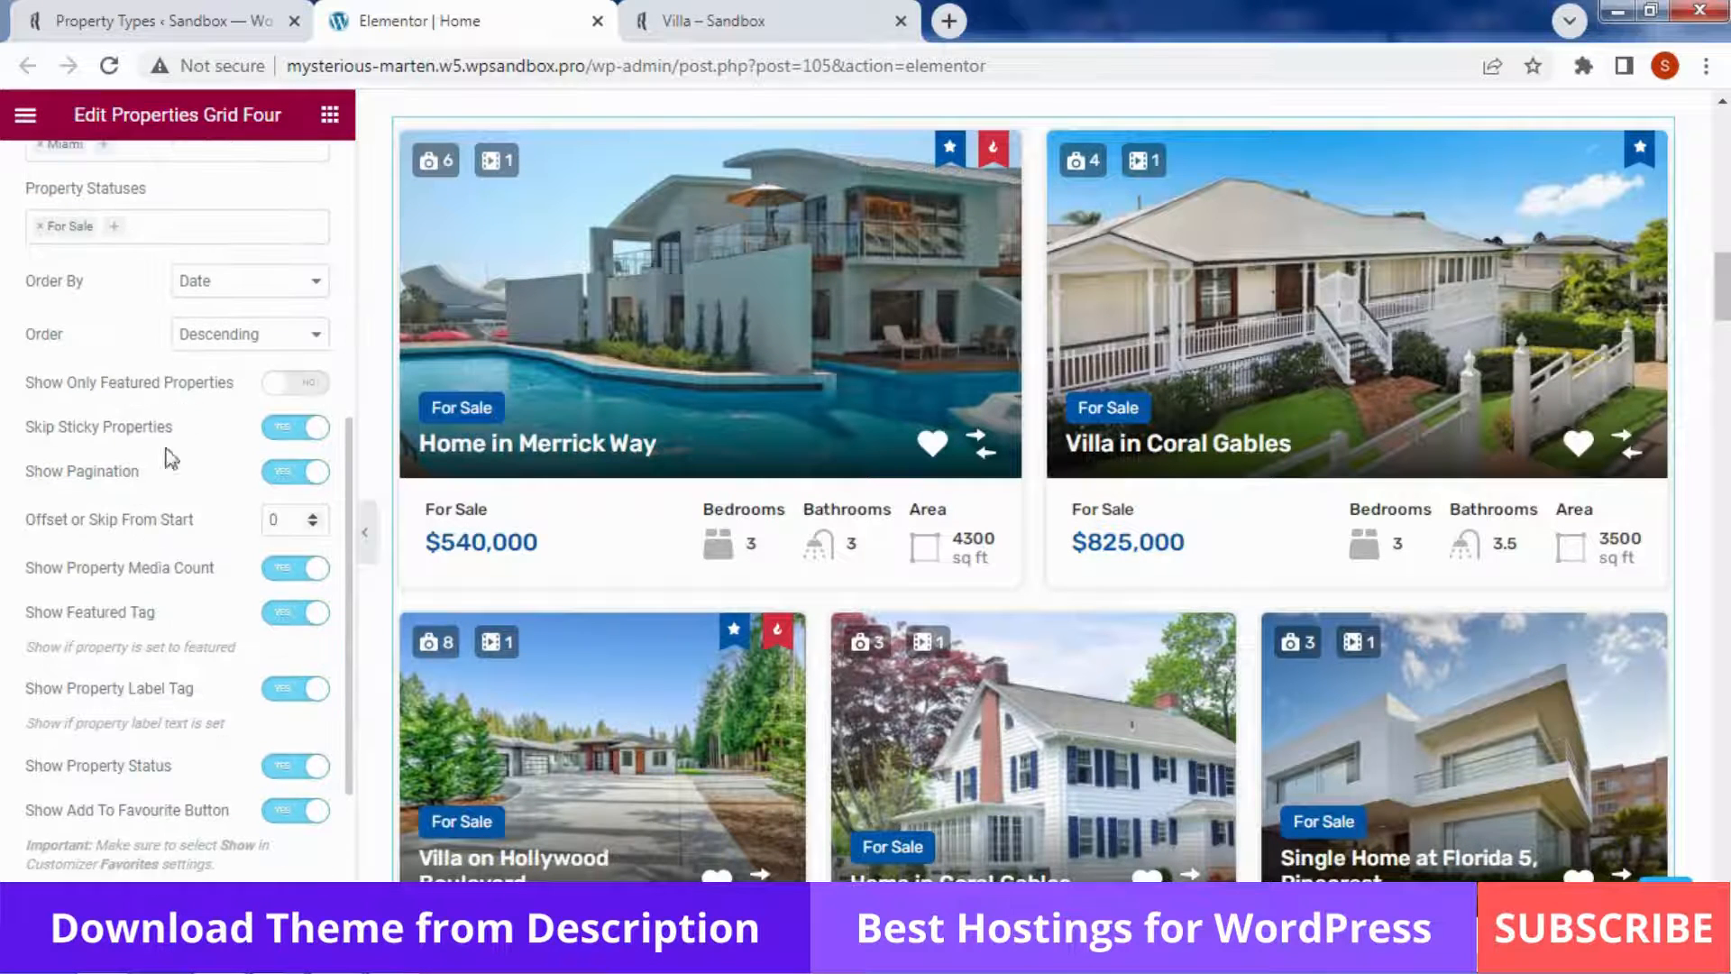
left_click(275, 385)
left_click(301, 386)
Hide the favourite and compare buttons, label tags and status badges on the cards
scroll(215, 582, "down", 5)
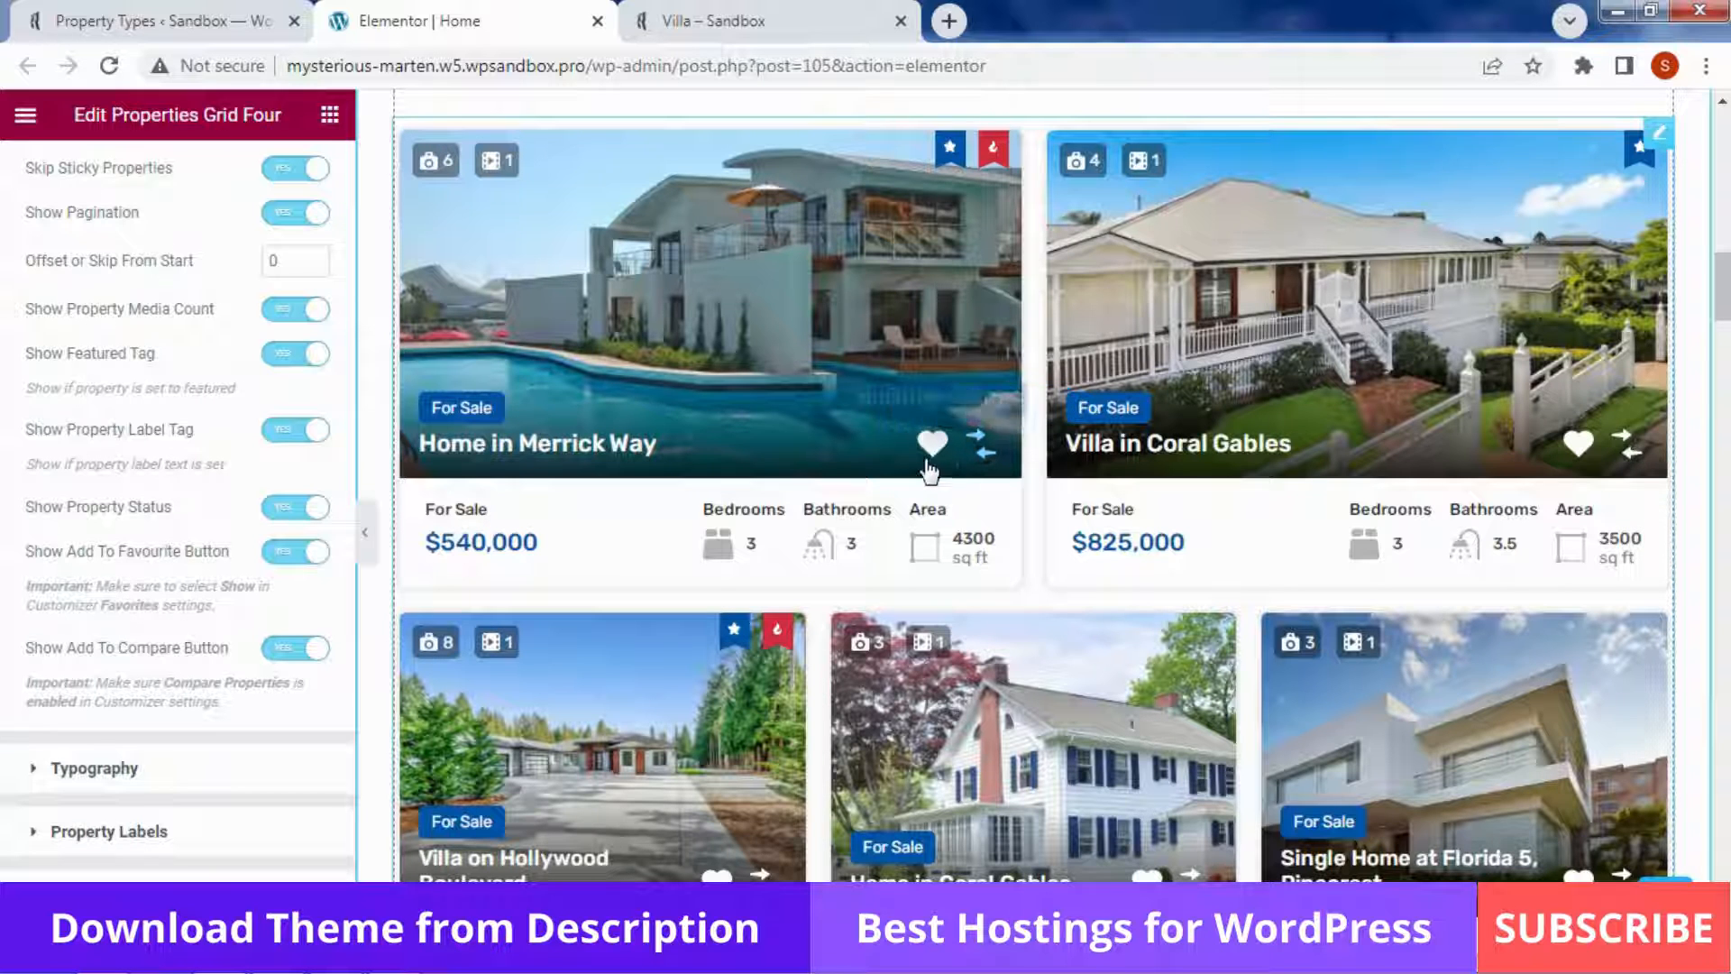
left_click(287, 551)
left_click(289, 647)
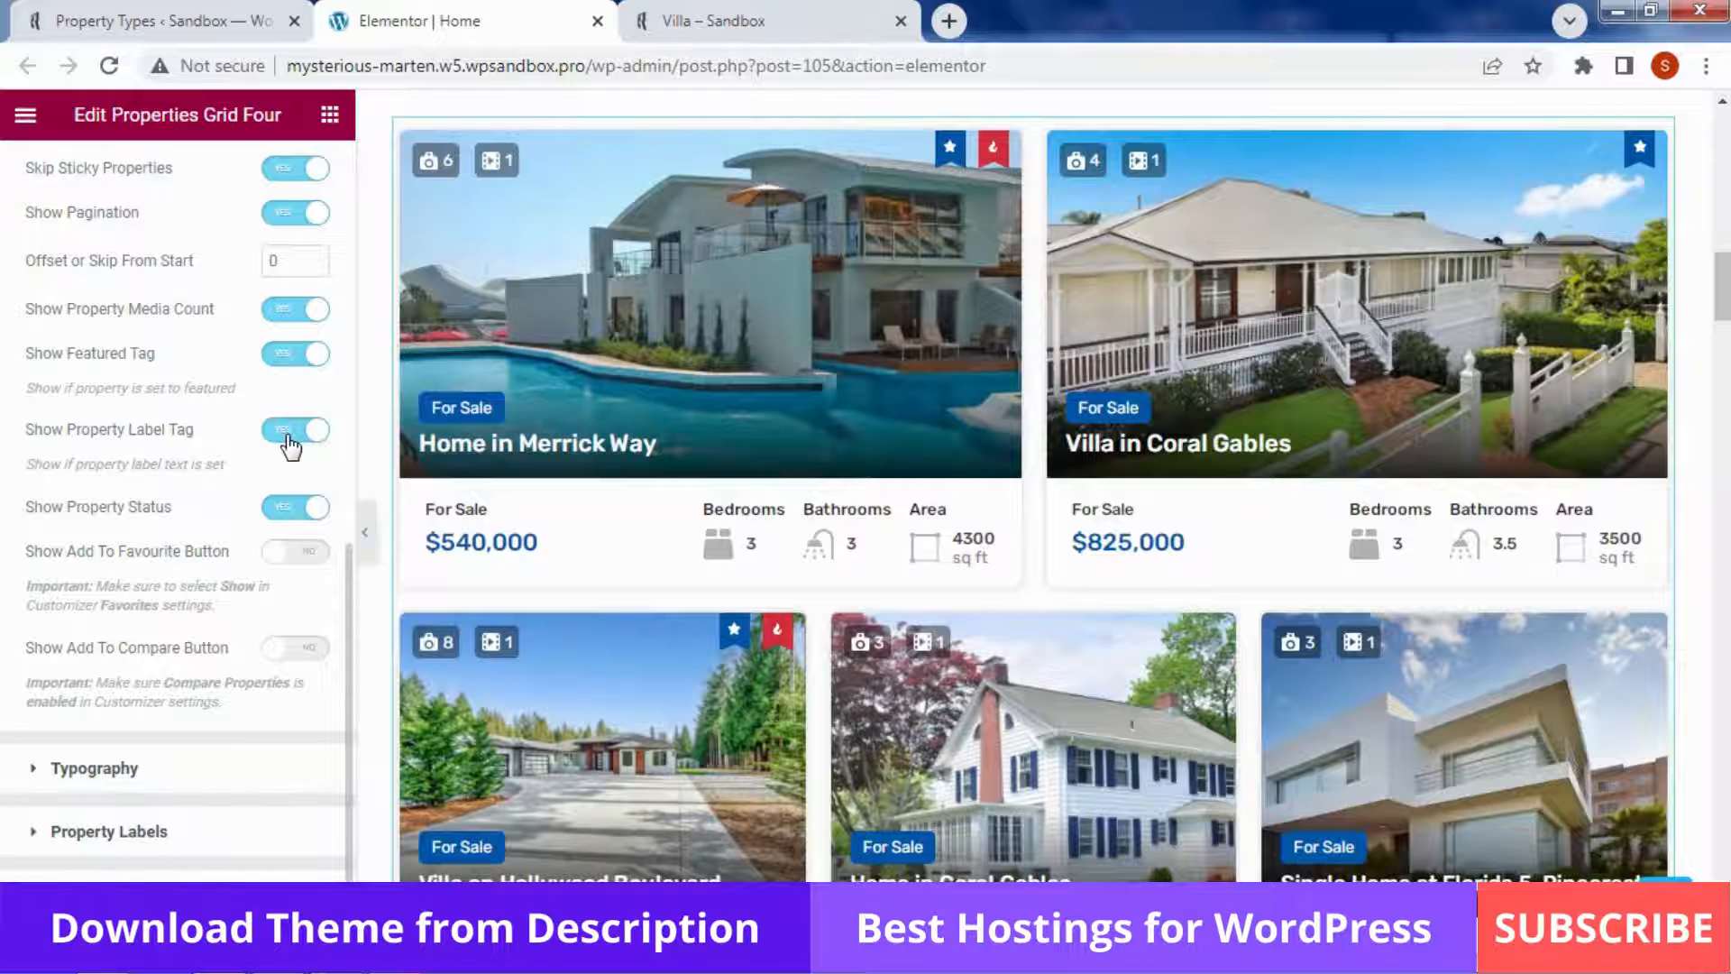
left_click(289, 430)
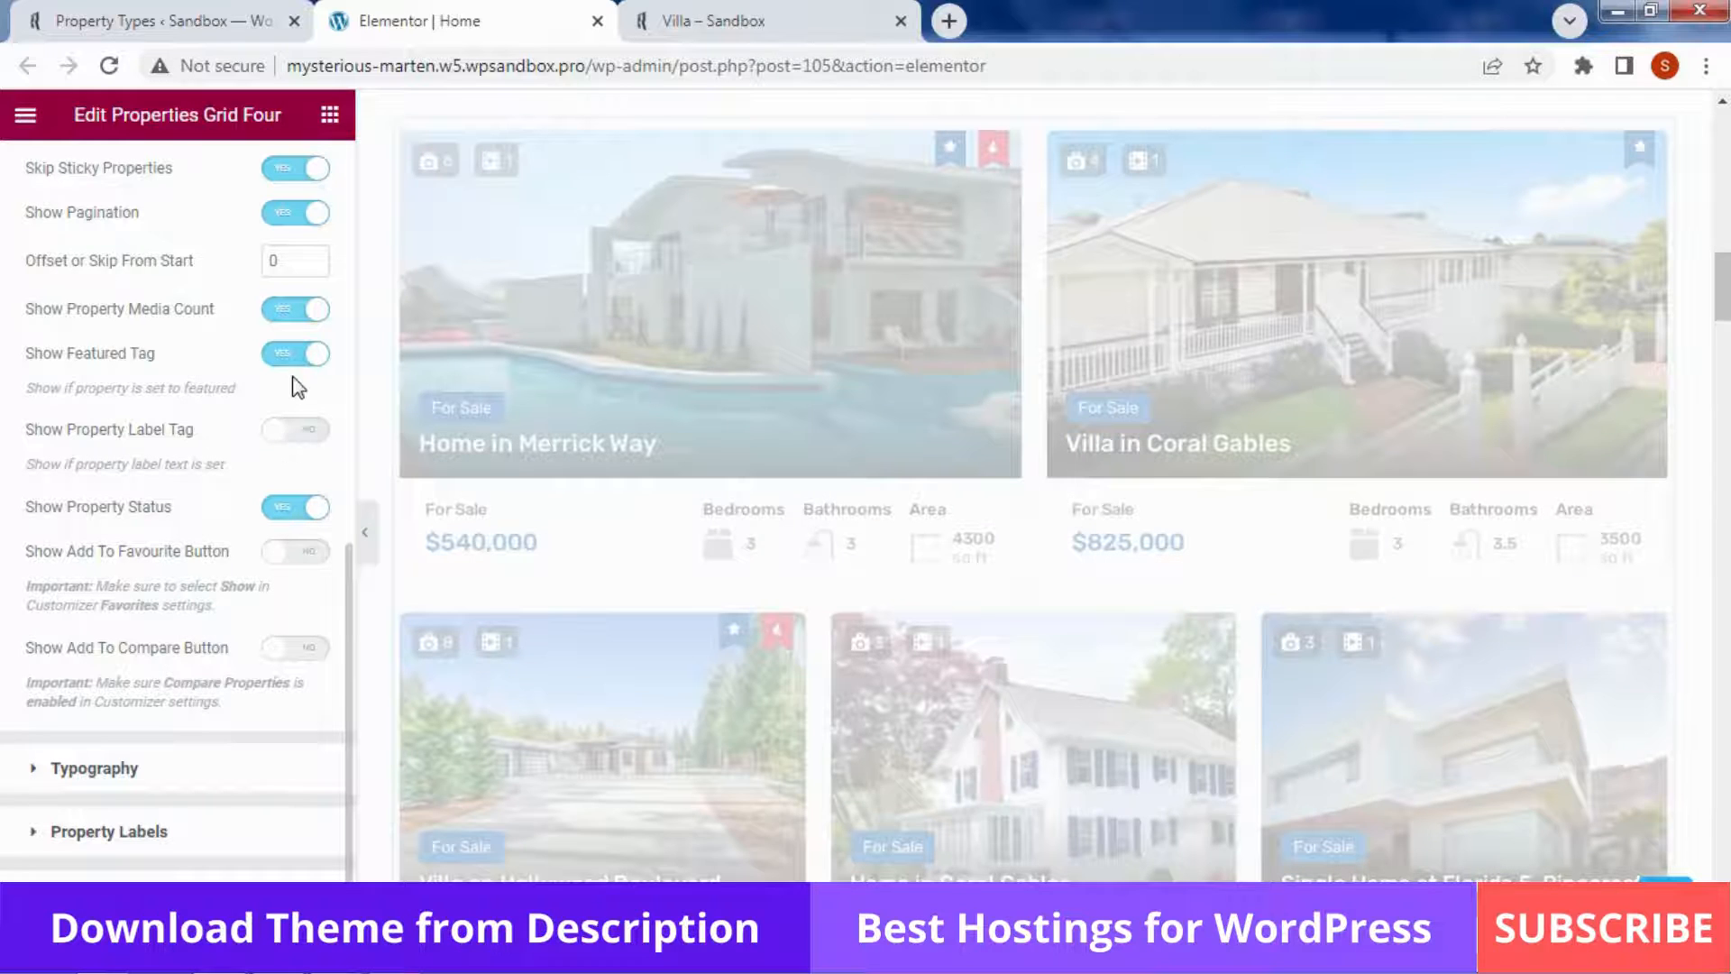
left_click(283, 514)
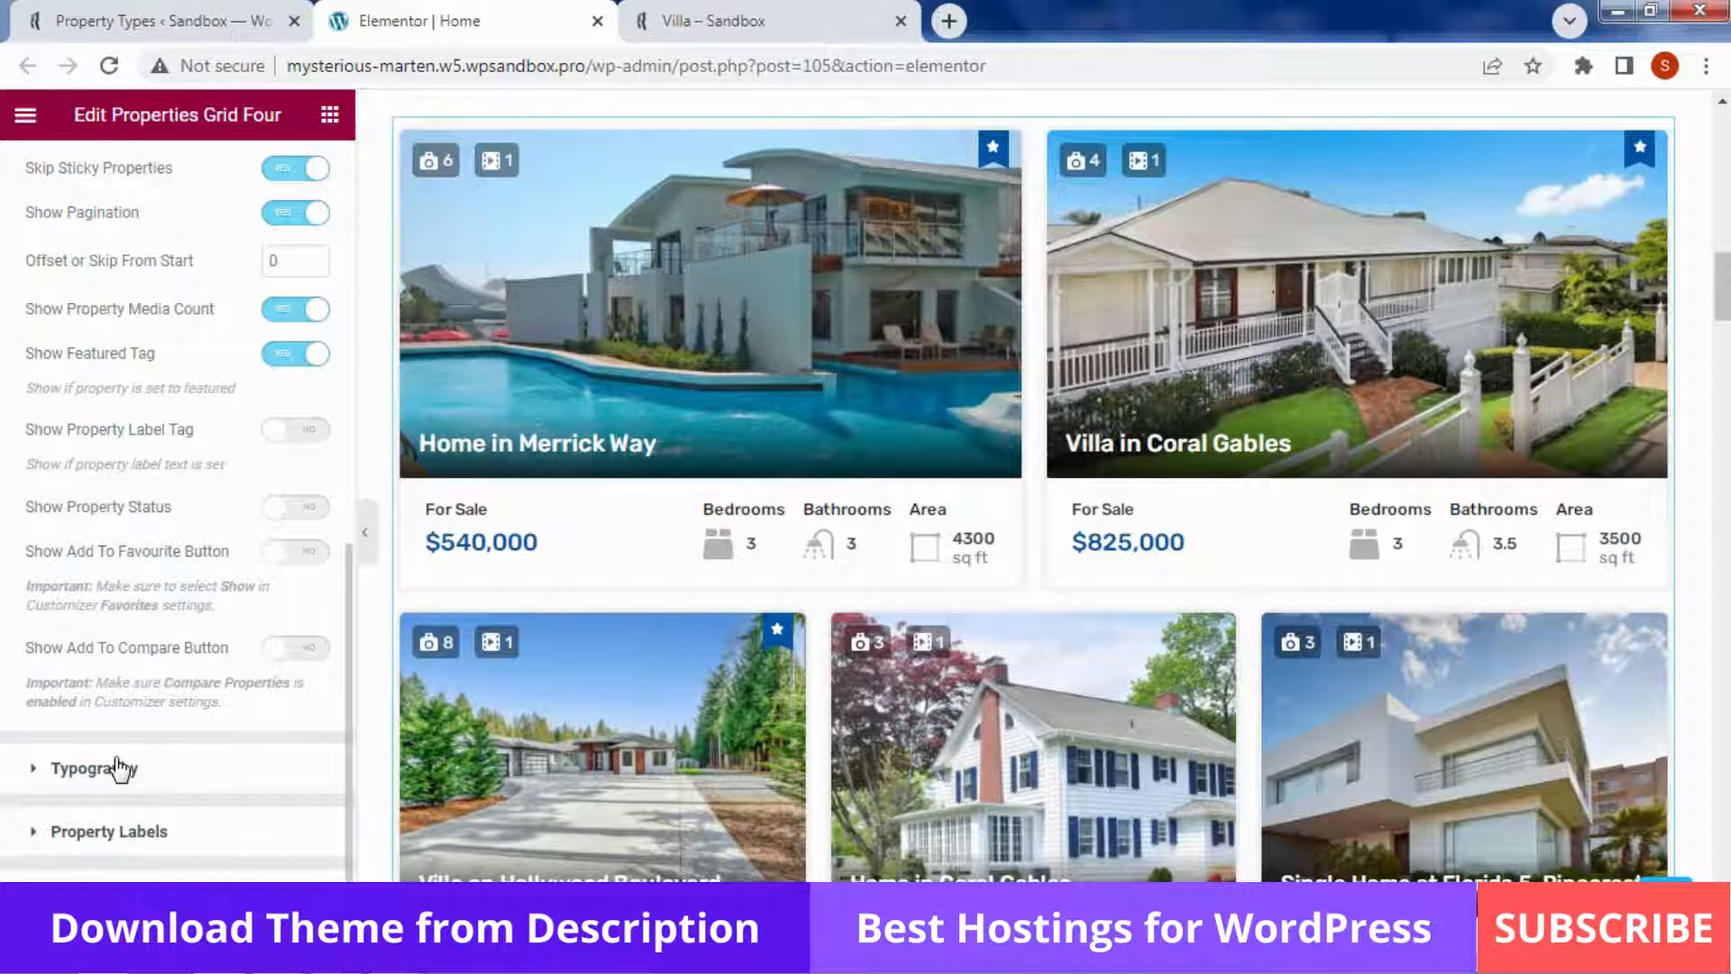
left_click(166, 764)
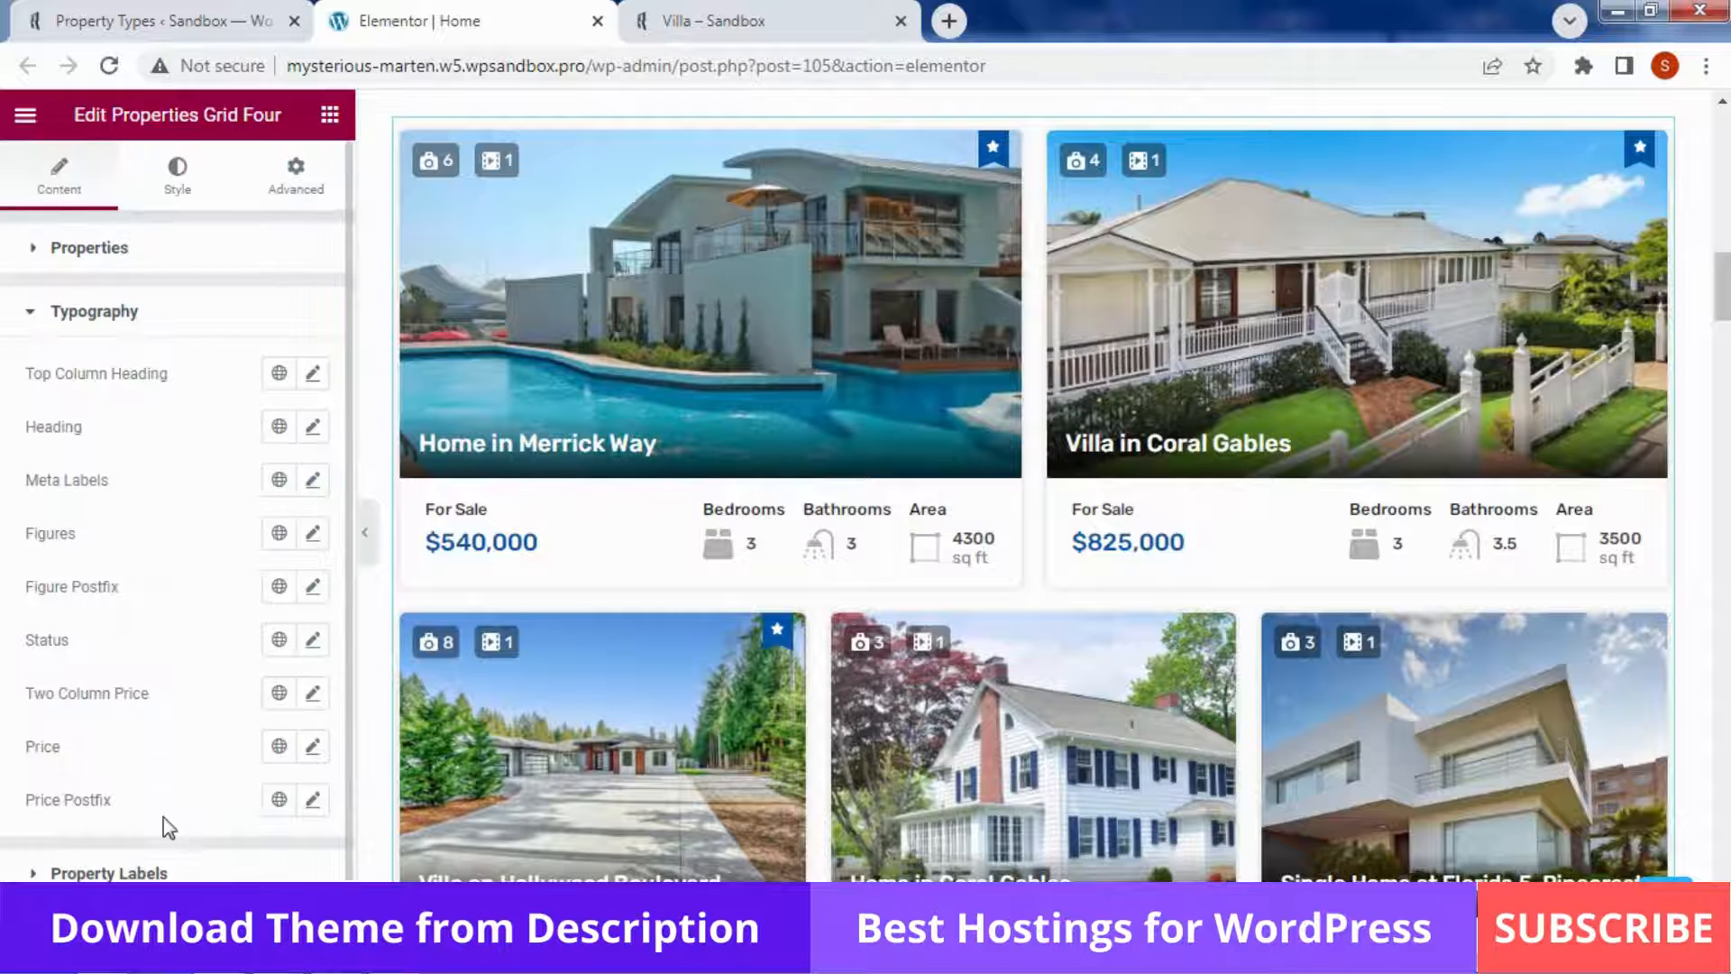
Open the Property Labels settings and select the Featured label text
left_click(165, 875)
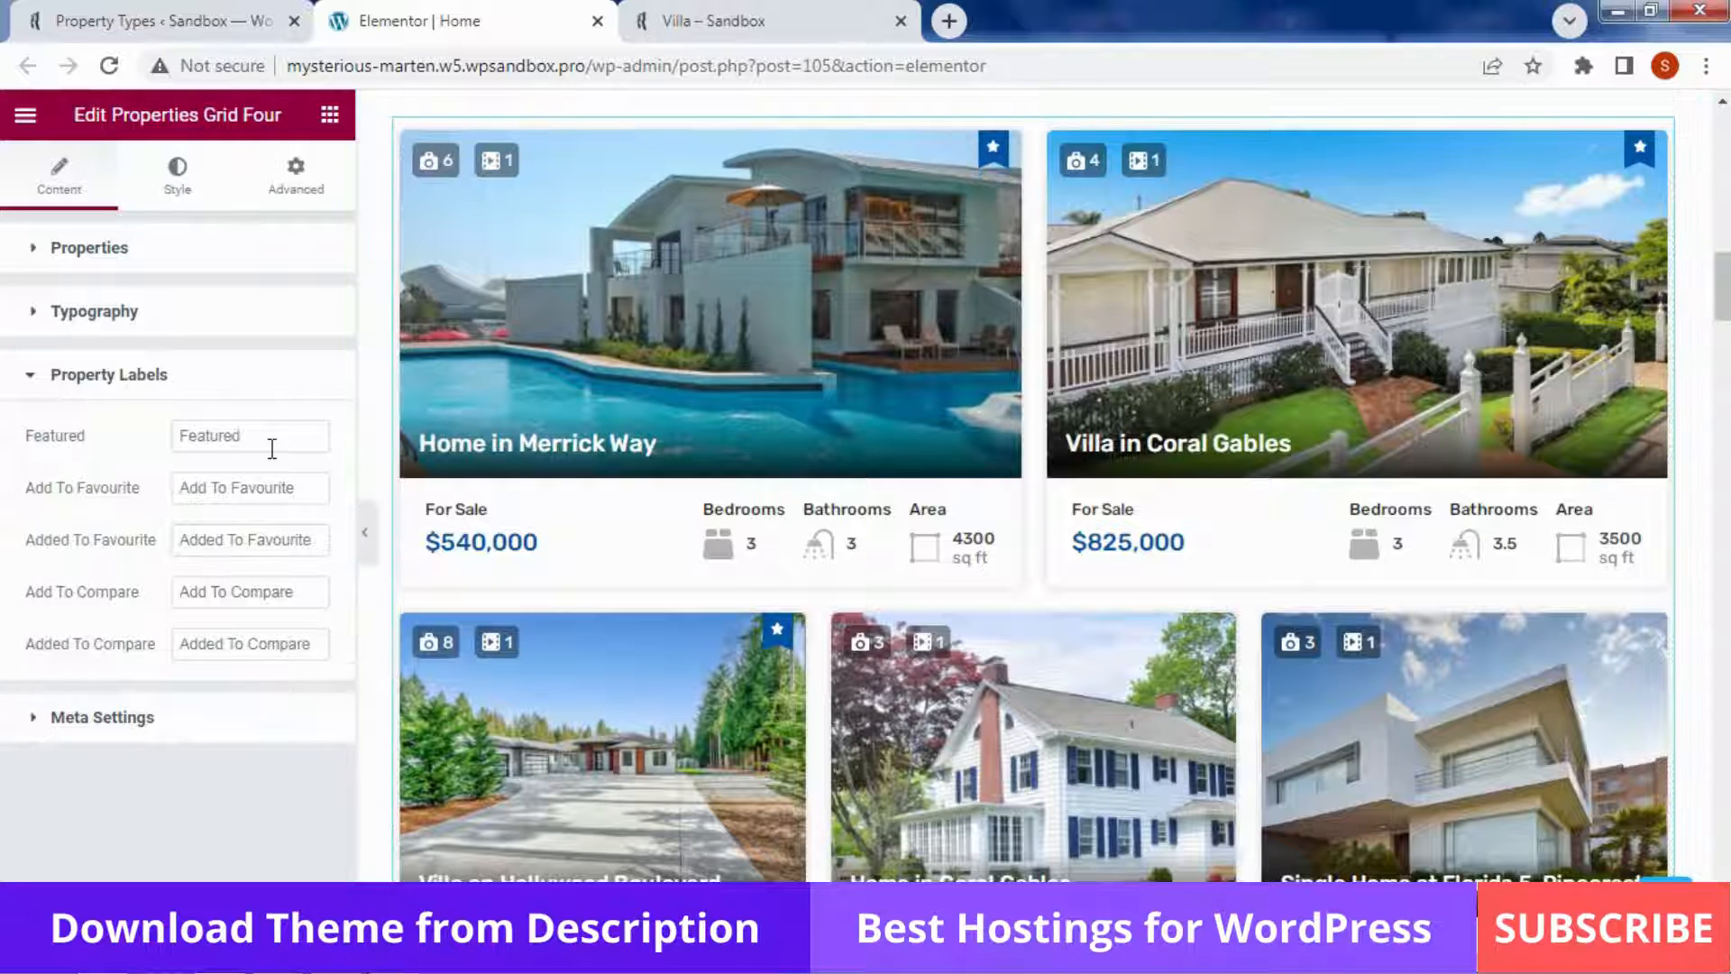
left_click_drag(271, 436, 117, 433)
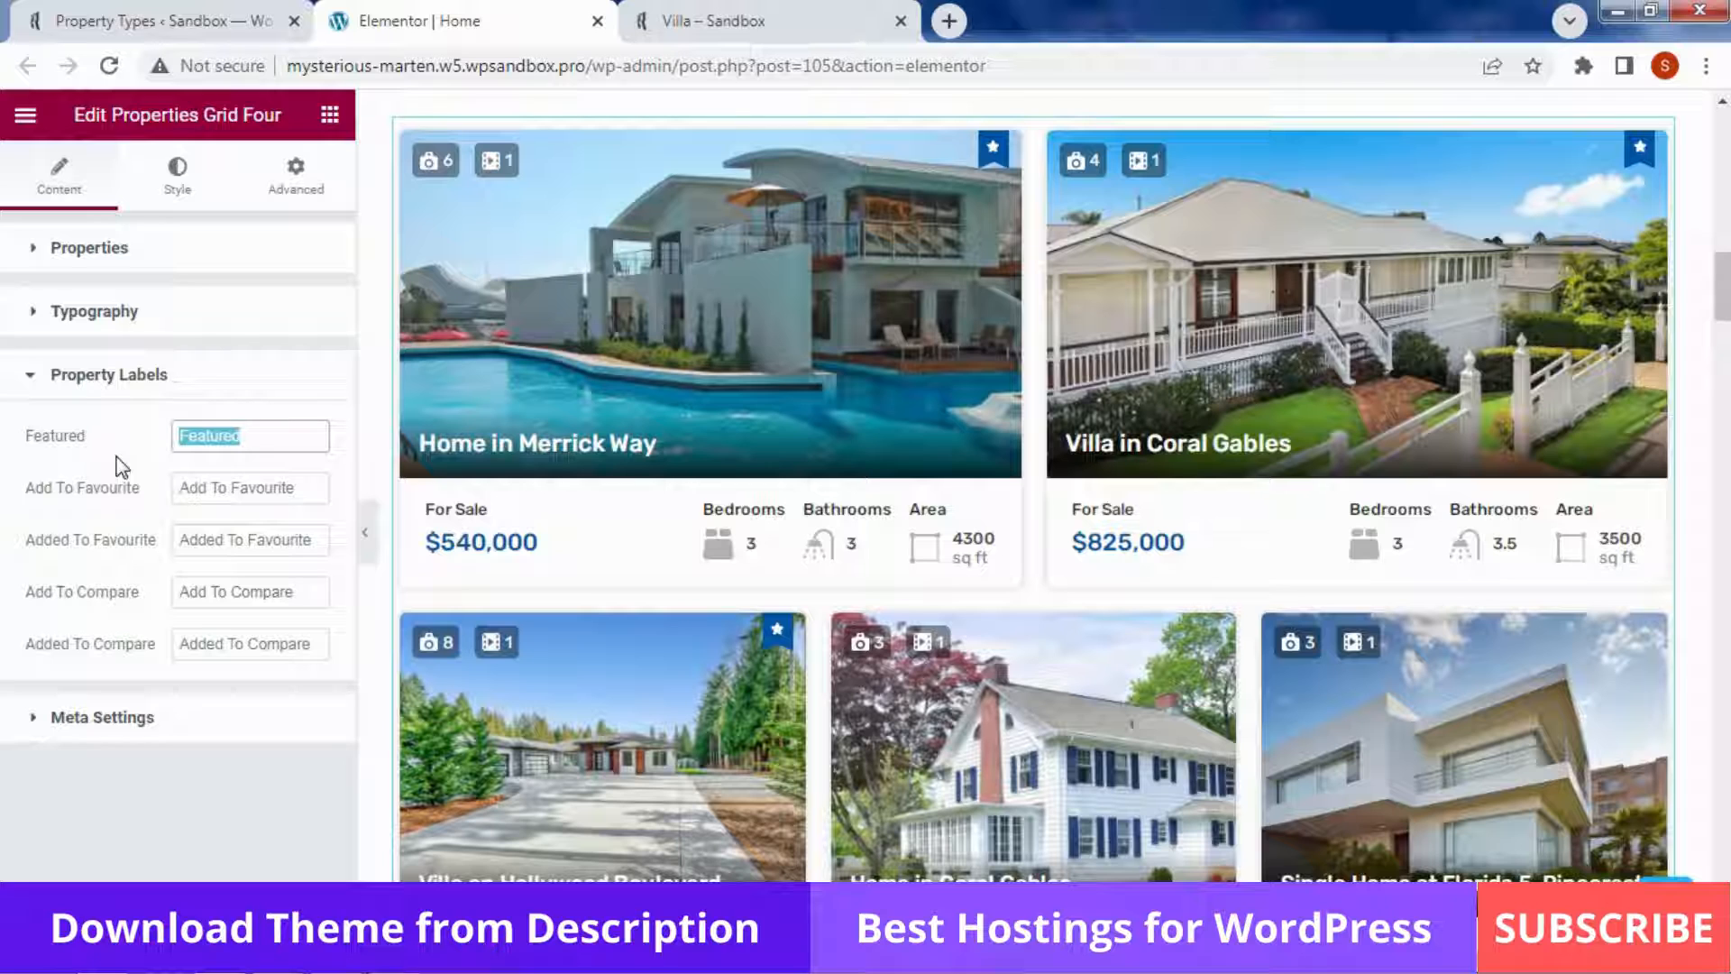
Replace the cards' Bedrooms meta item with Year Built, labelled 'Year Build', then collapse Meta Settings
left_click(86, 721)
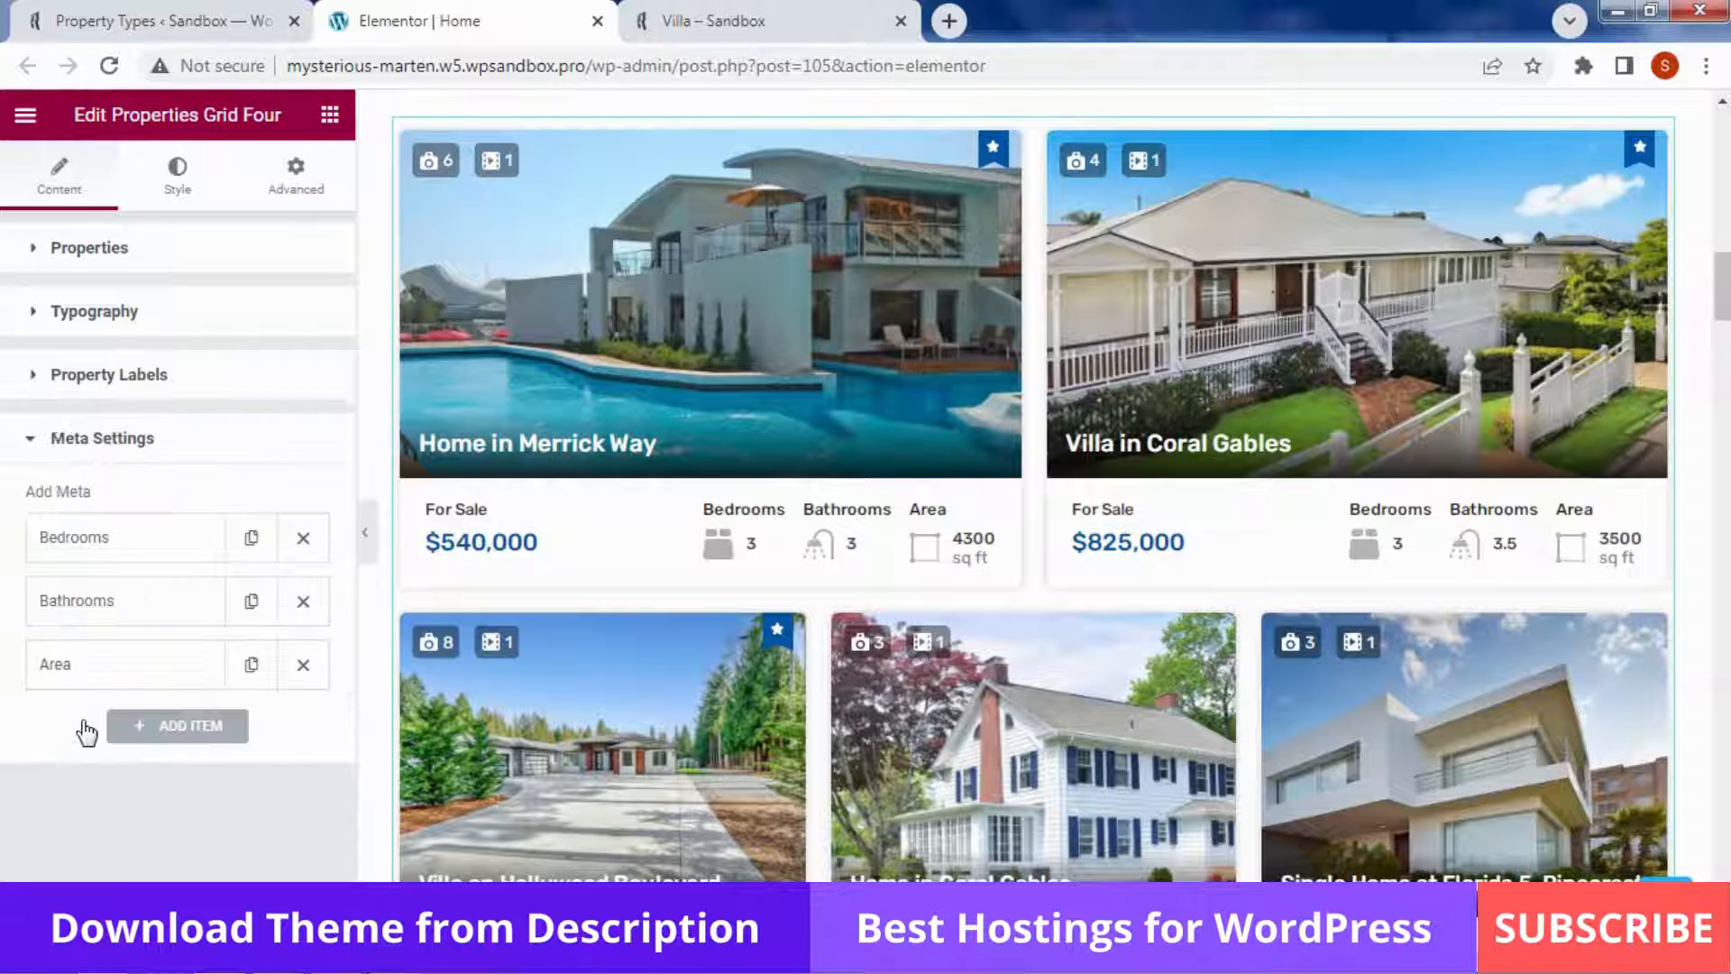
left_click(171, 541)
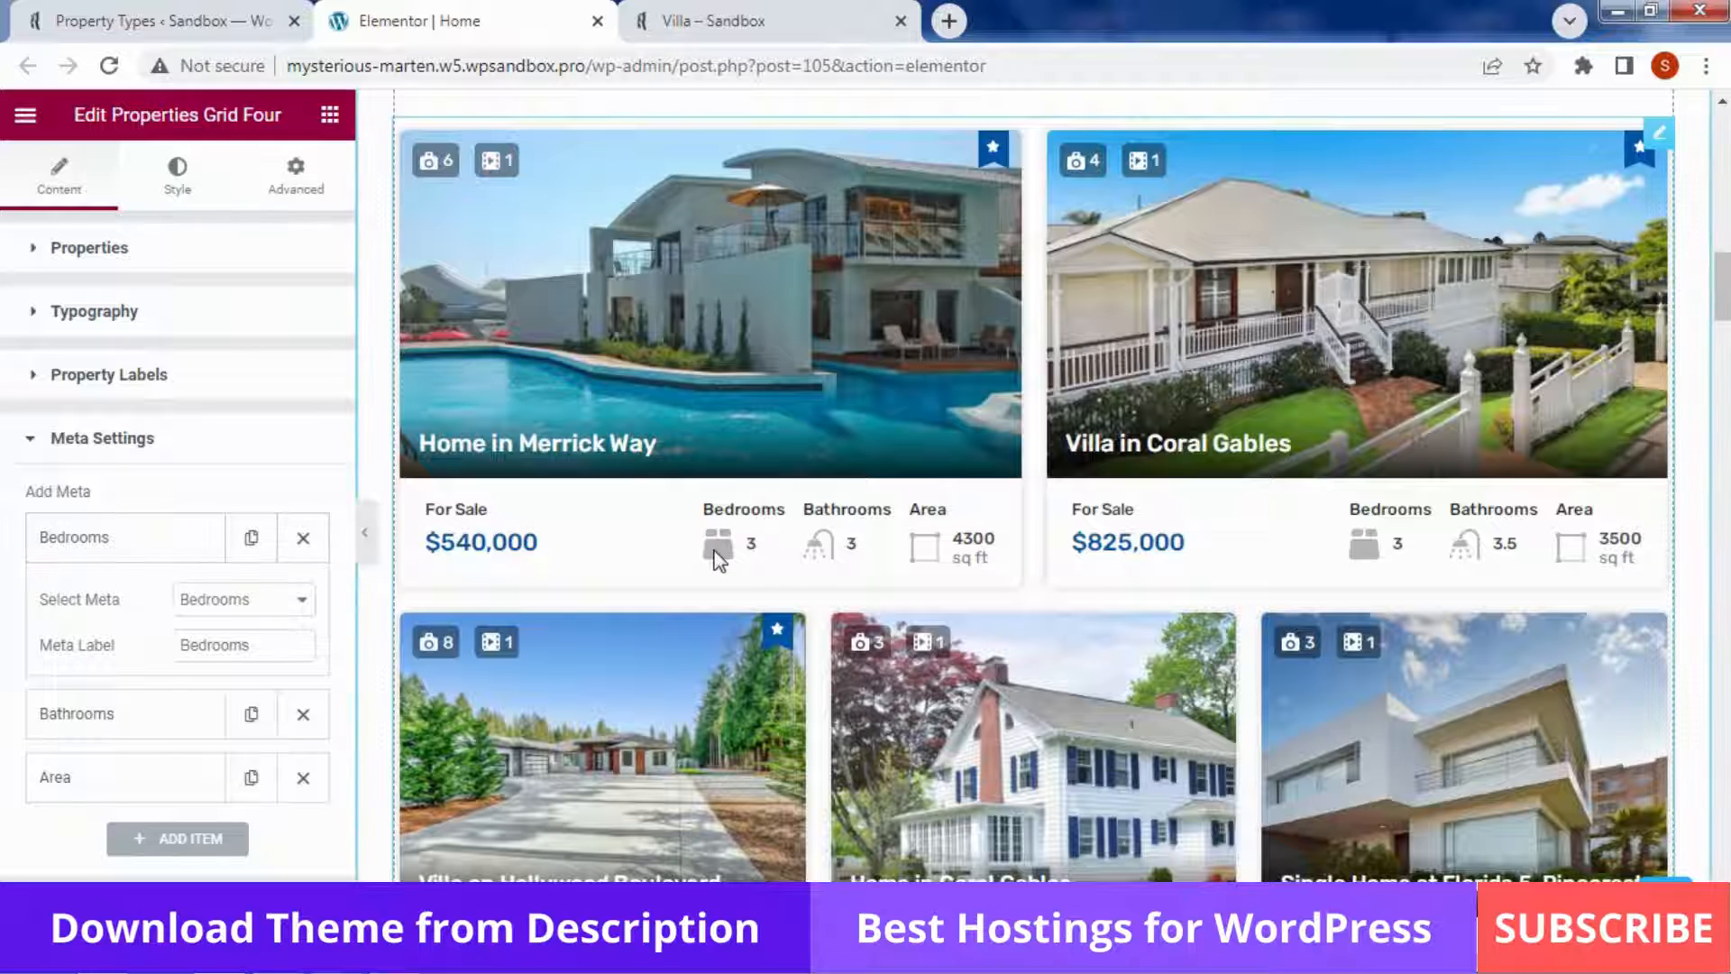
left_click(250, 600)
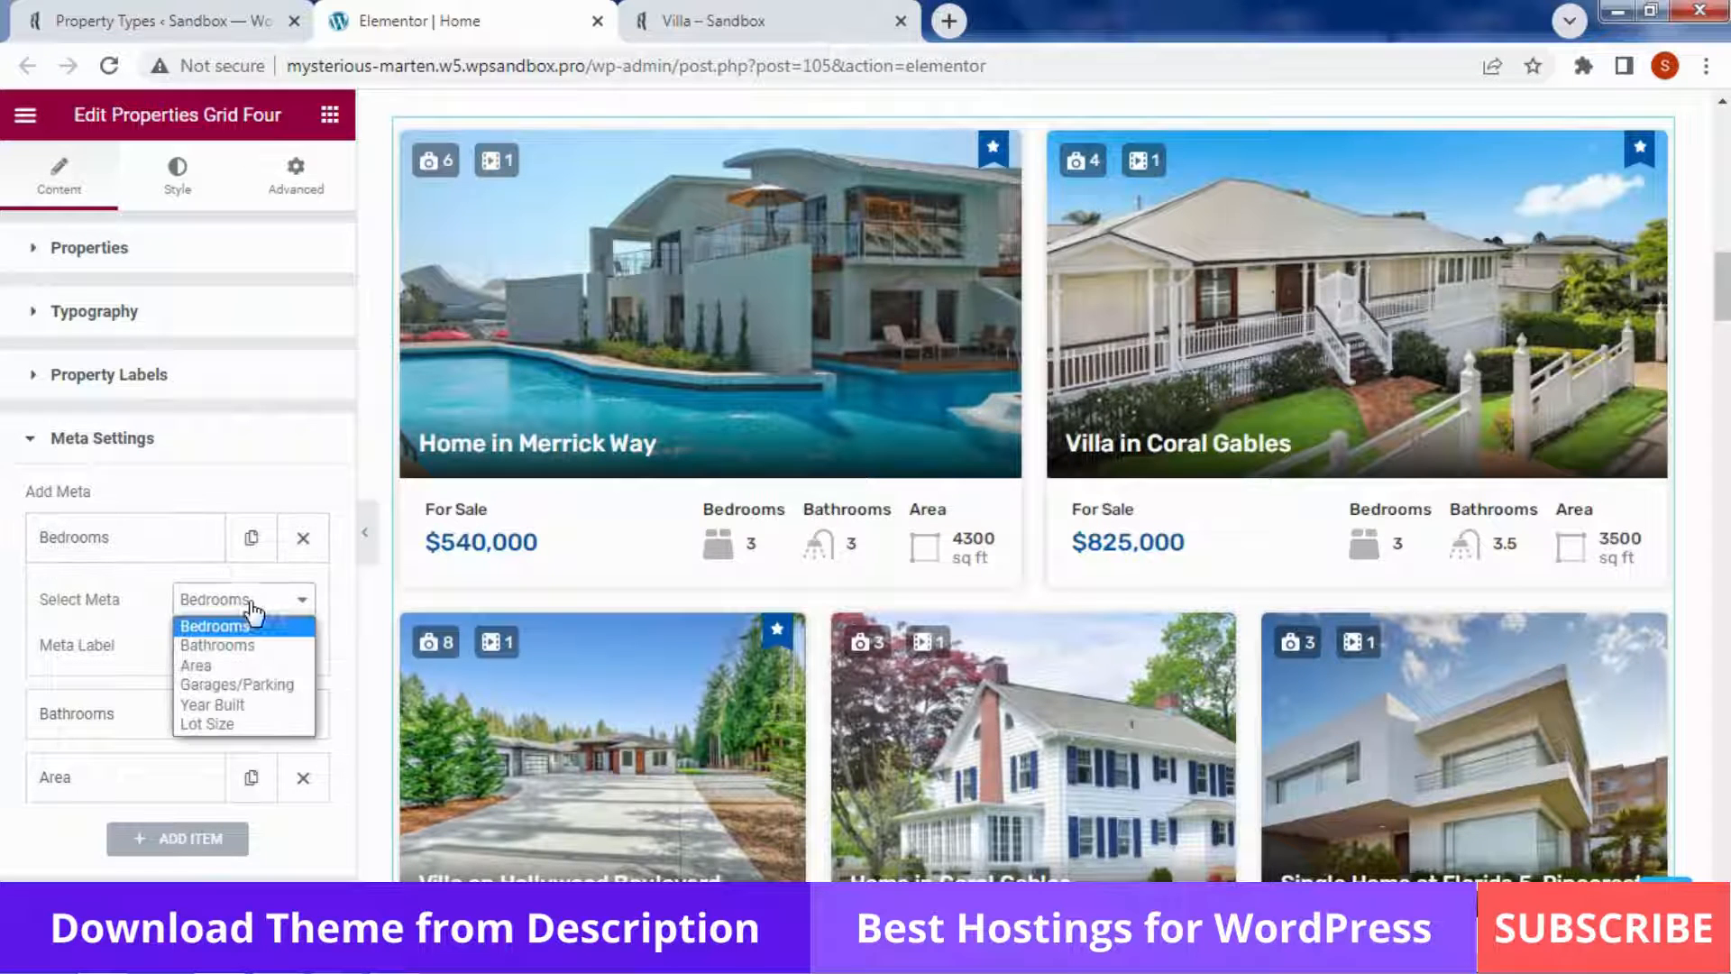
left_click(245, 705)
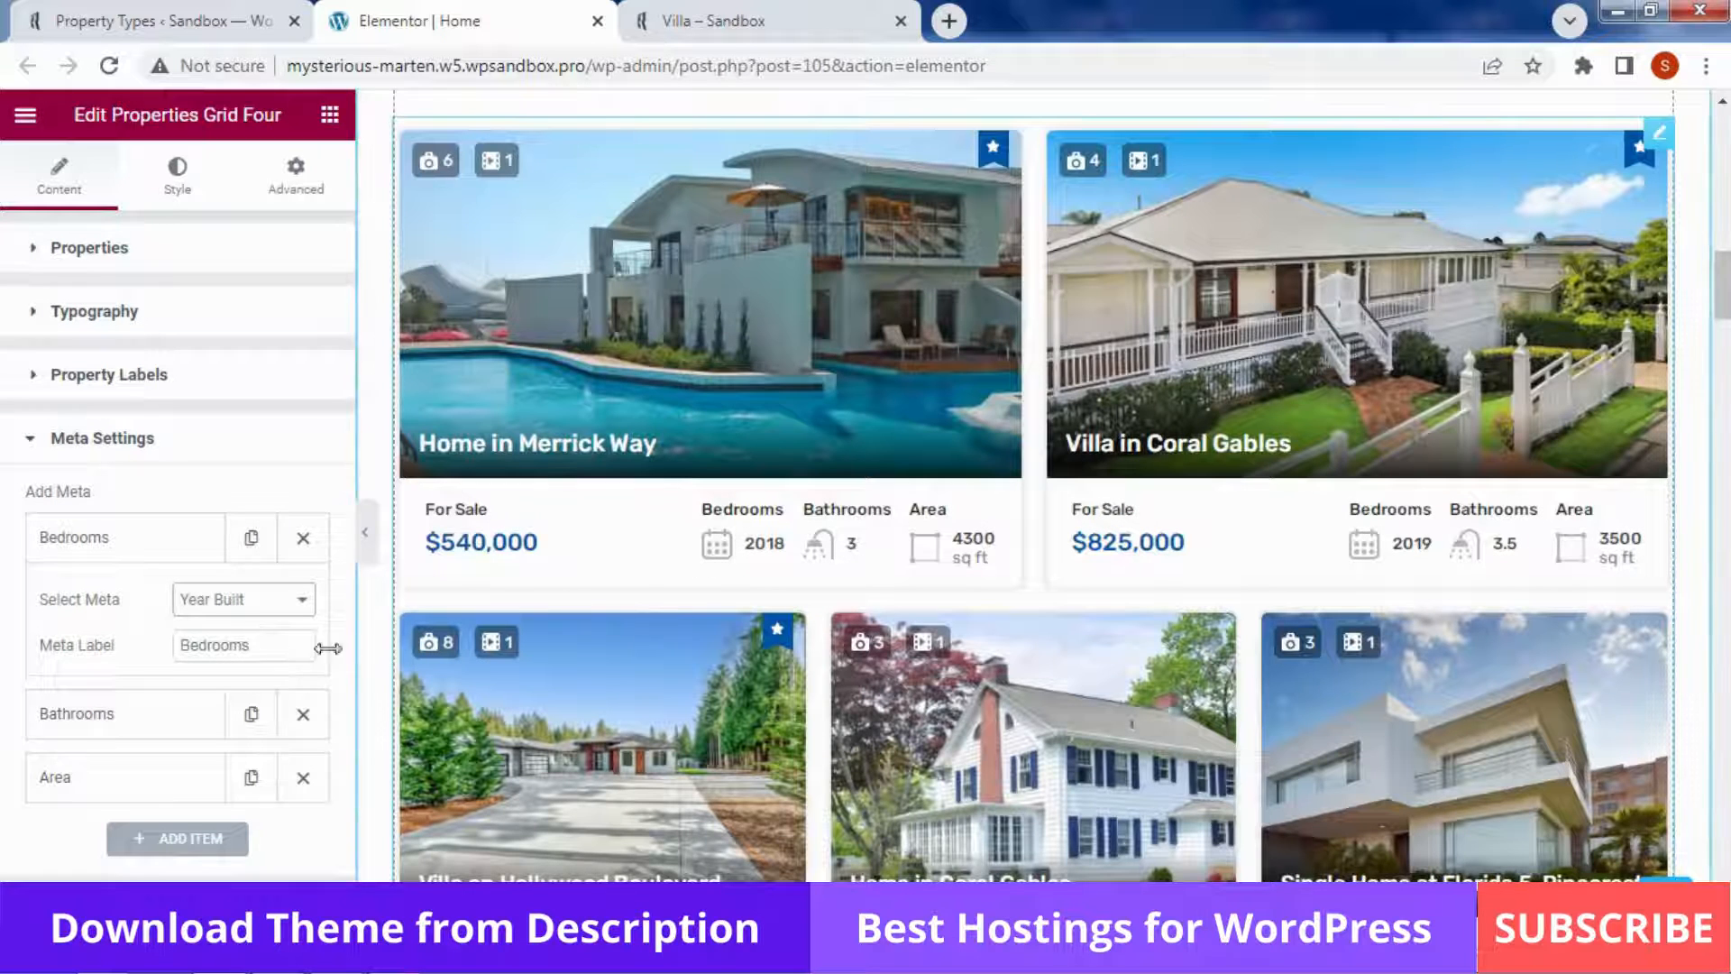
double_click(283, 638)
type("T")
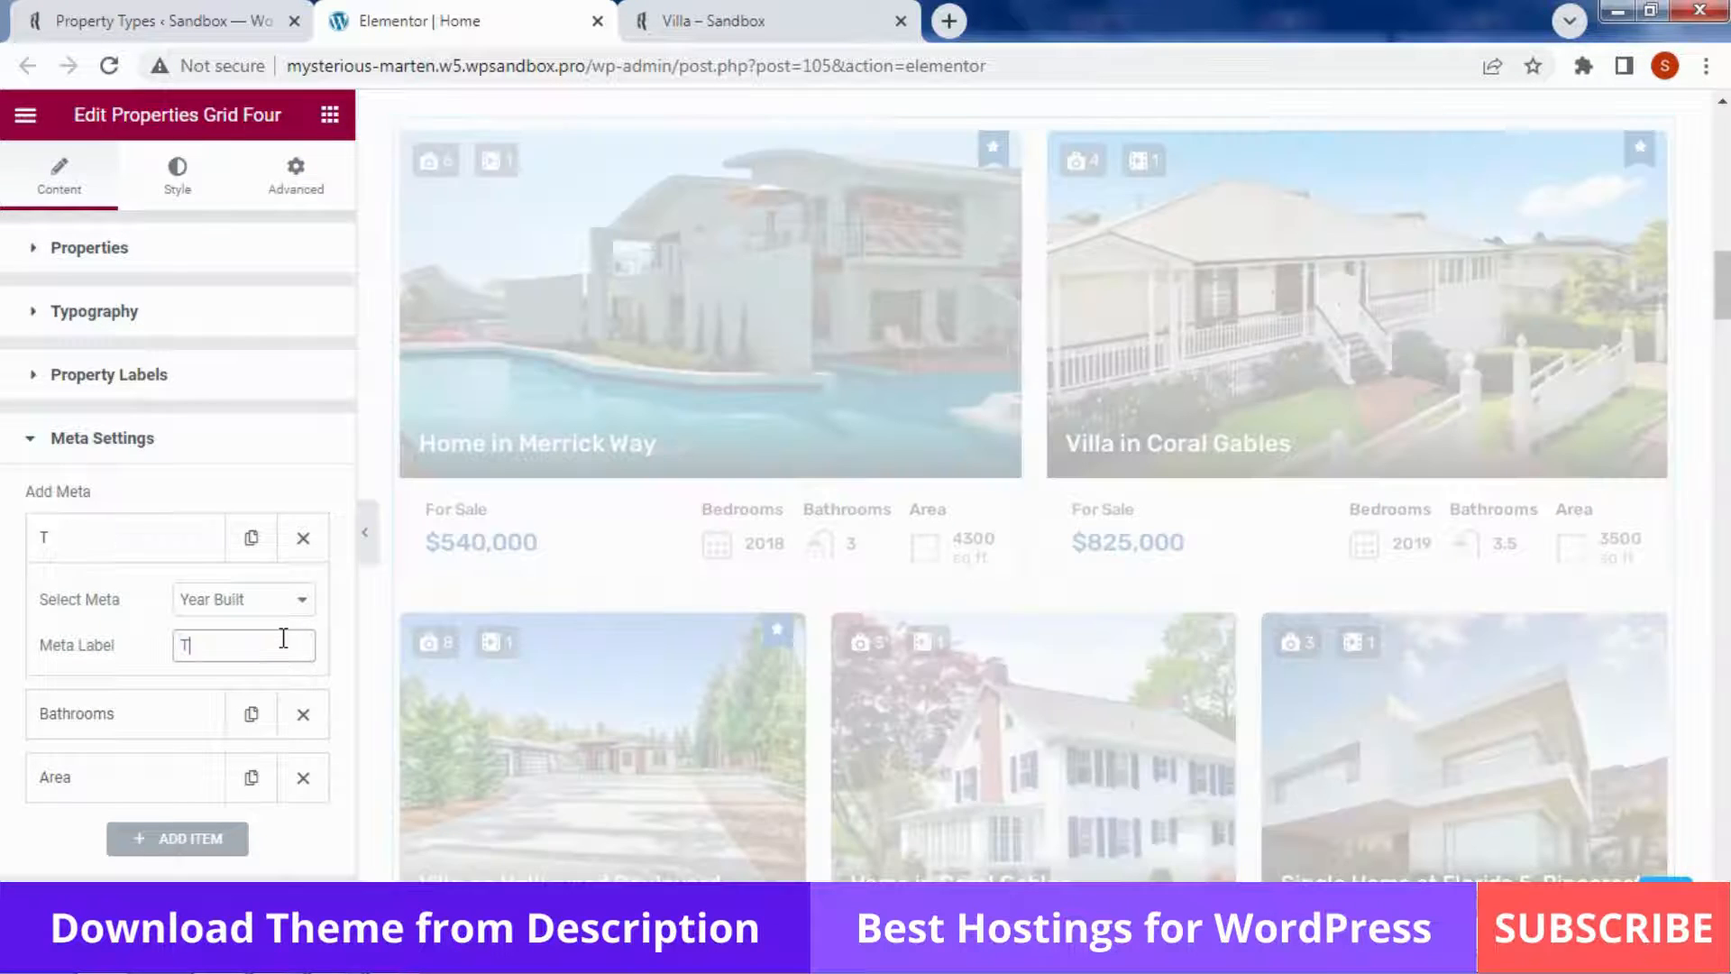
type("ear Build")
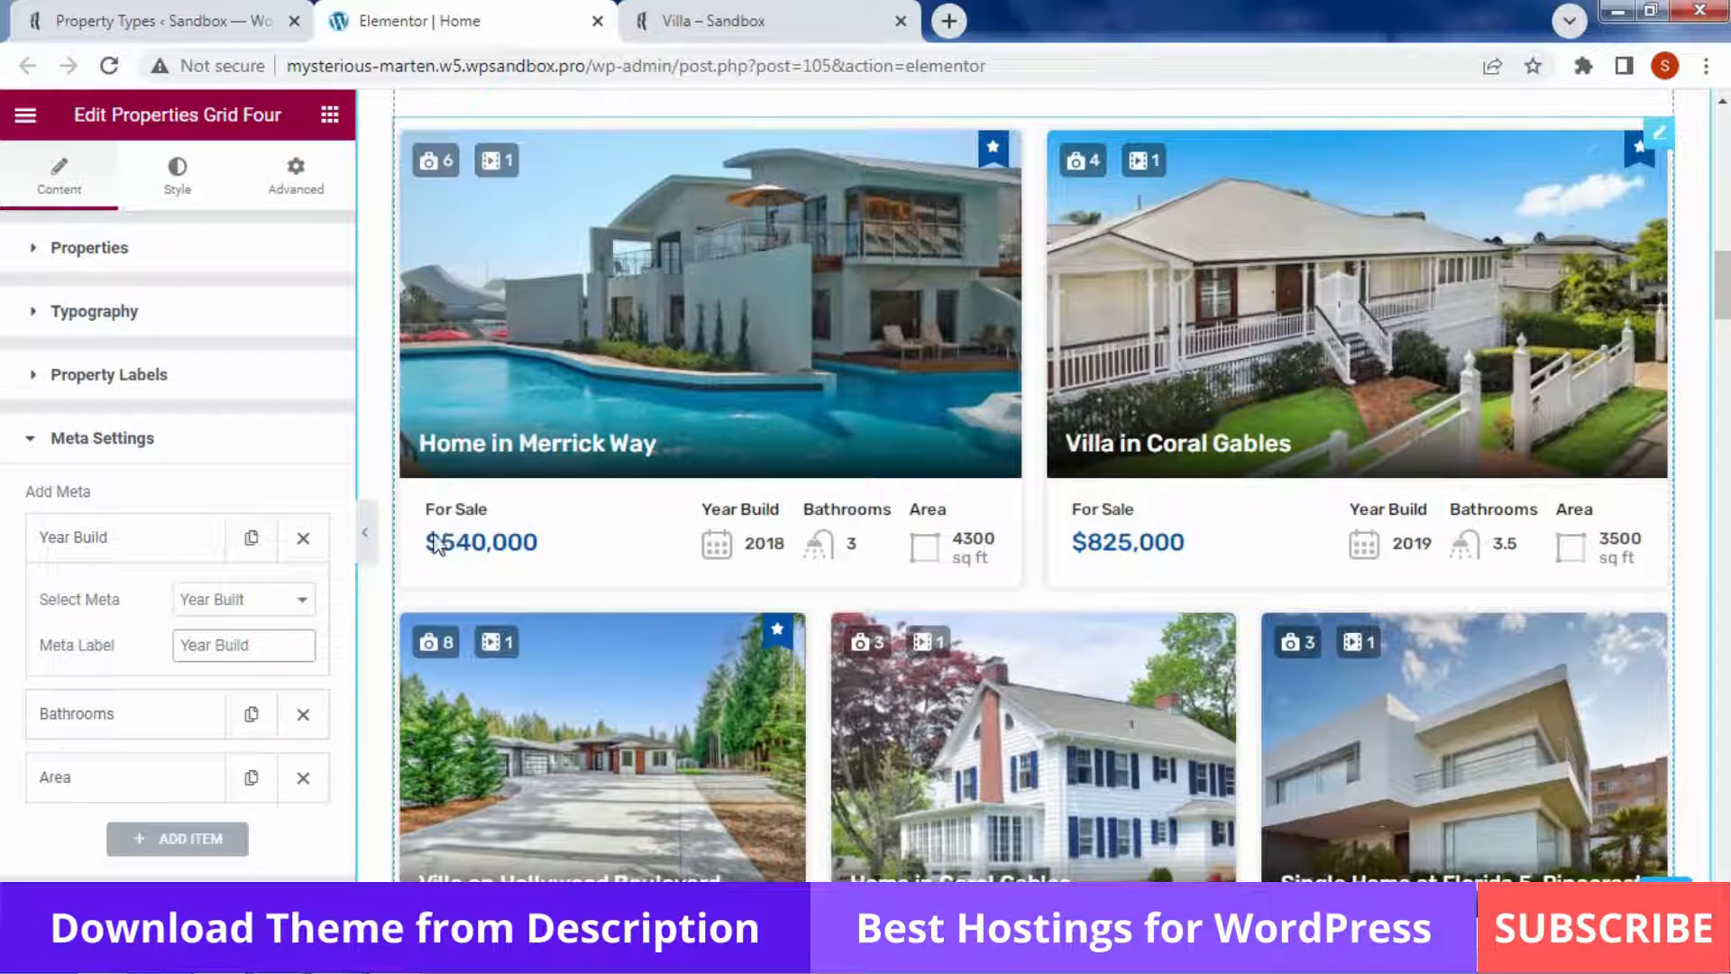
left_click(157, 437)
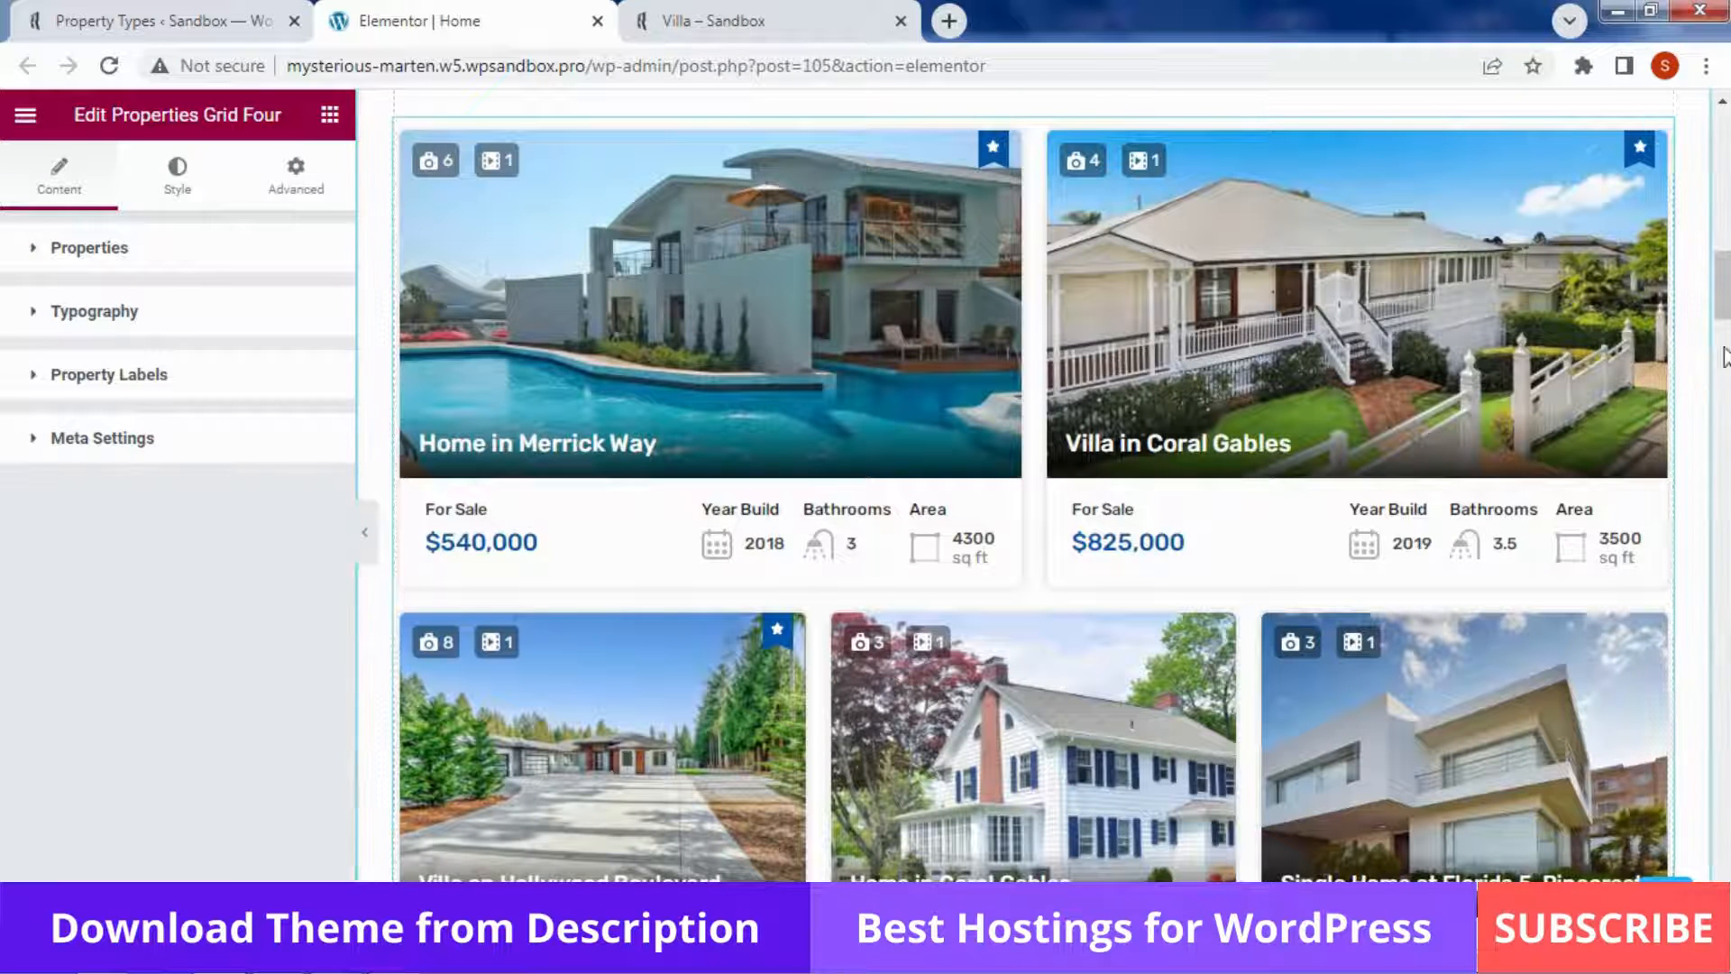
At the bottom of the homepage, start a new section with a single-column structure
scroll(1722, 298, "down", 1)
left_click_drag(1721, 297, 1723, 849)
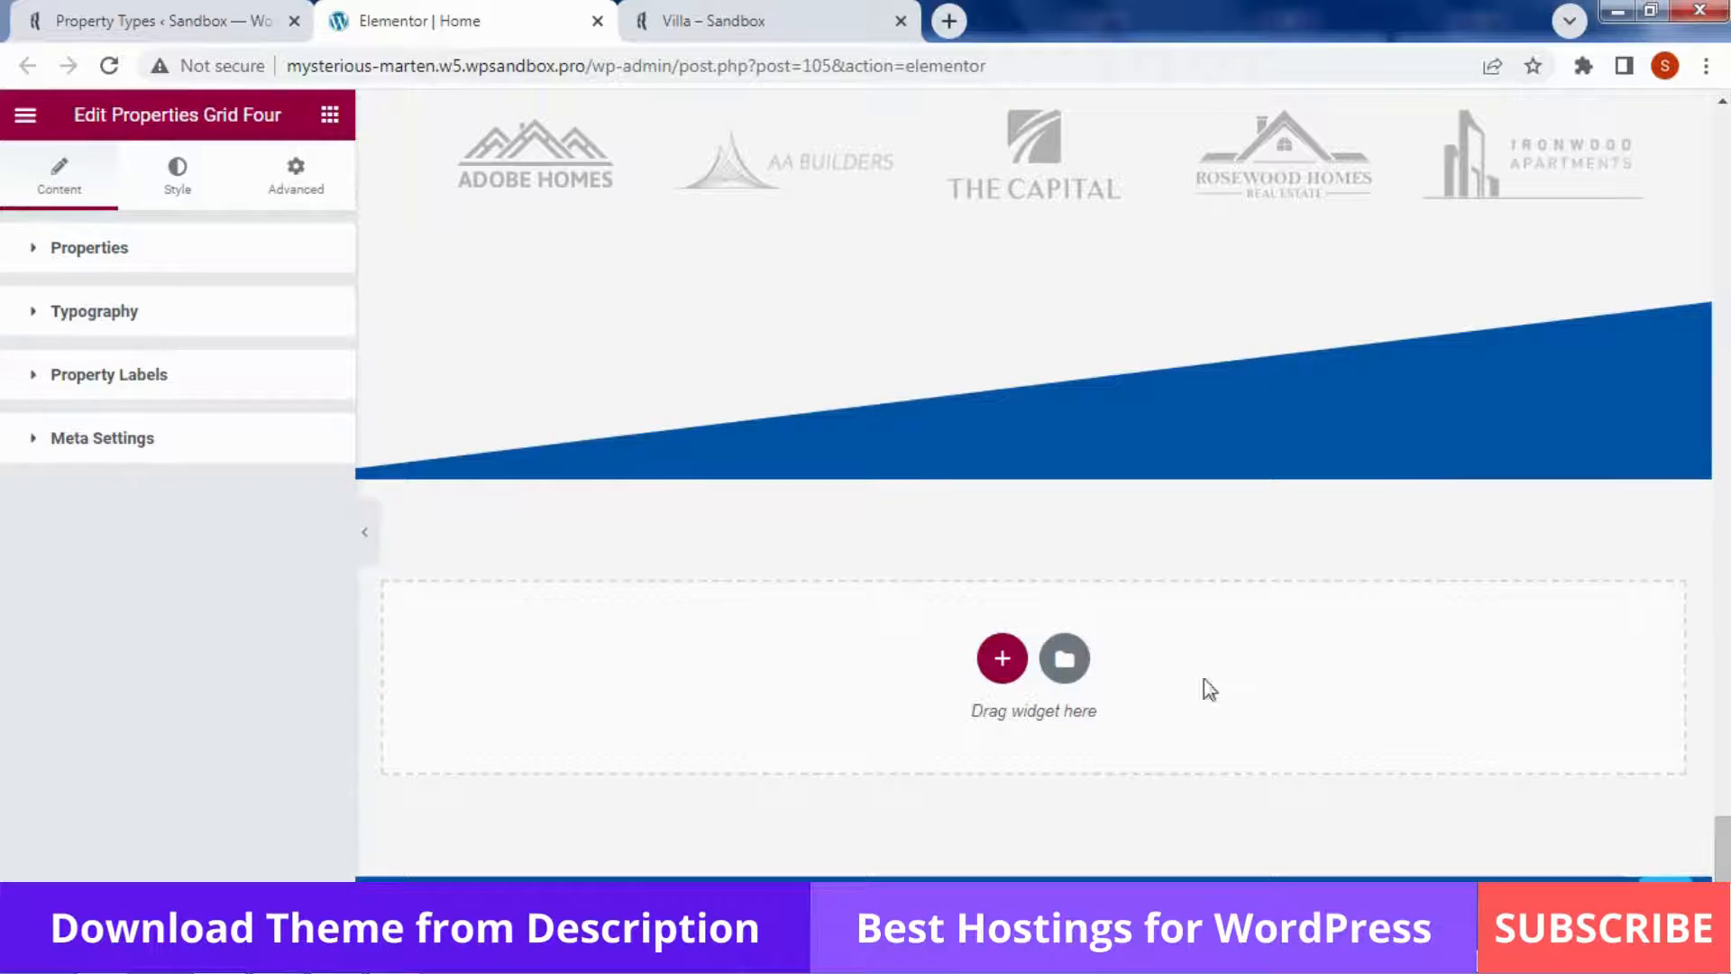
left_click(1019, 669)
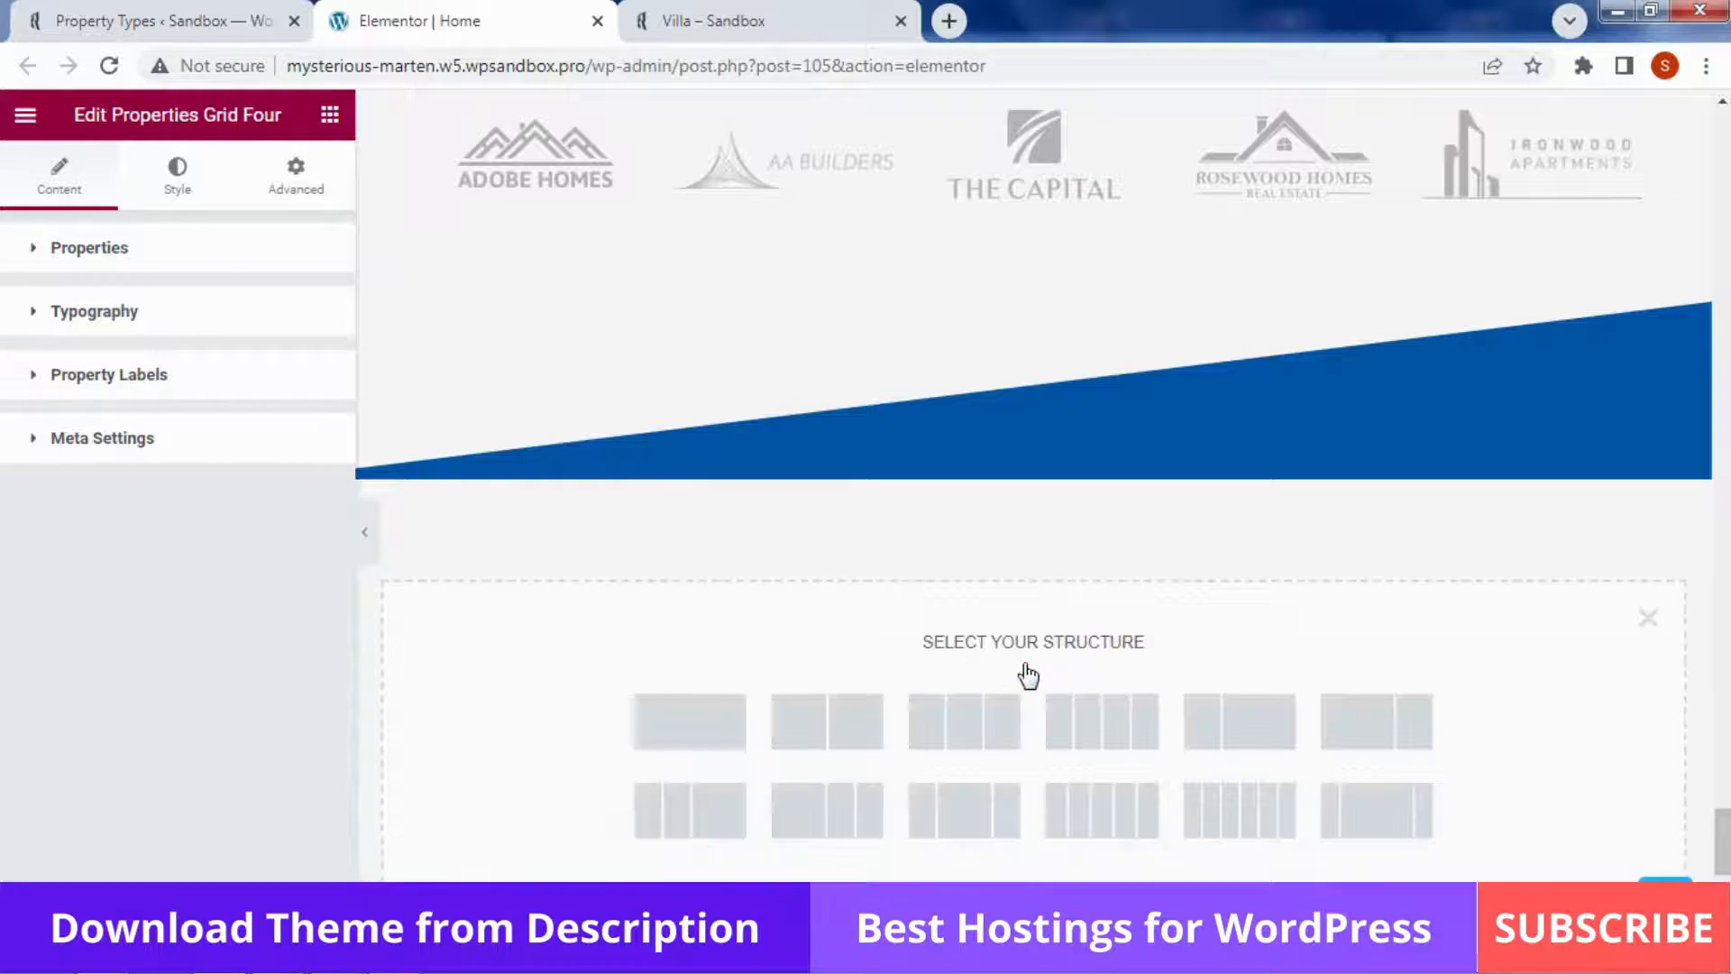
left_click(730, 721)
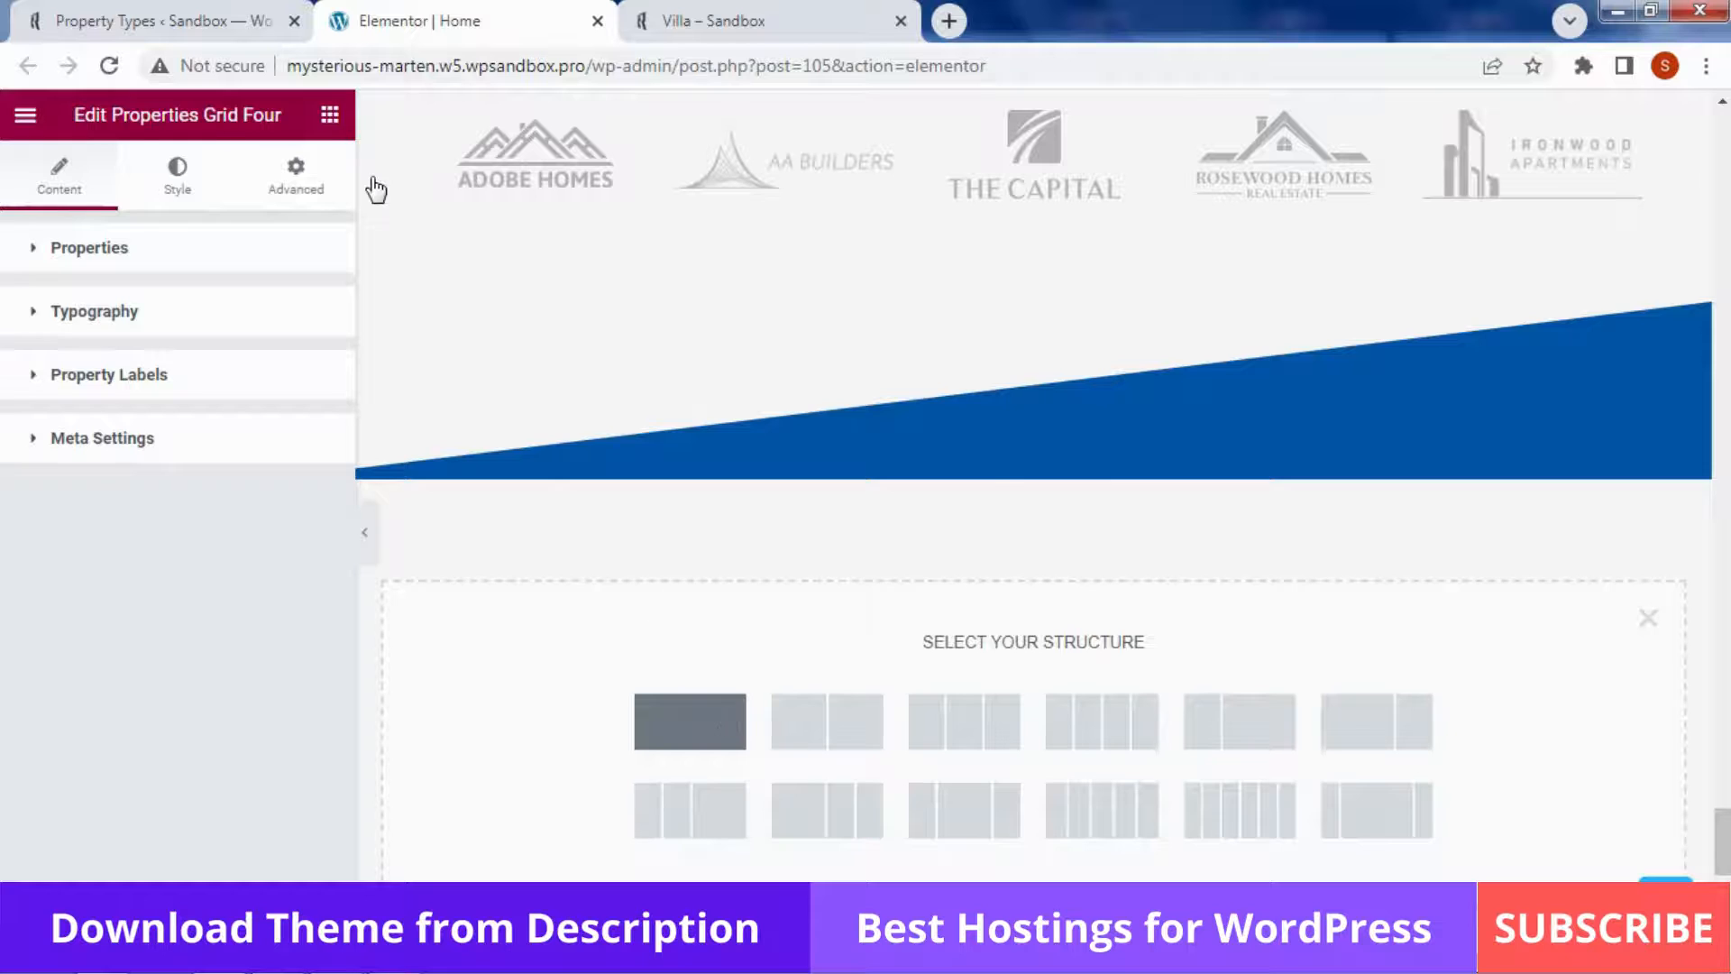
Drop a Video widget into the new section, keeping the default YouTube placeholder link
left_click(328, 117)
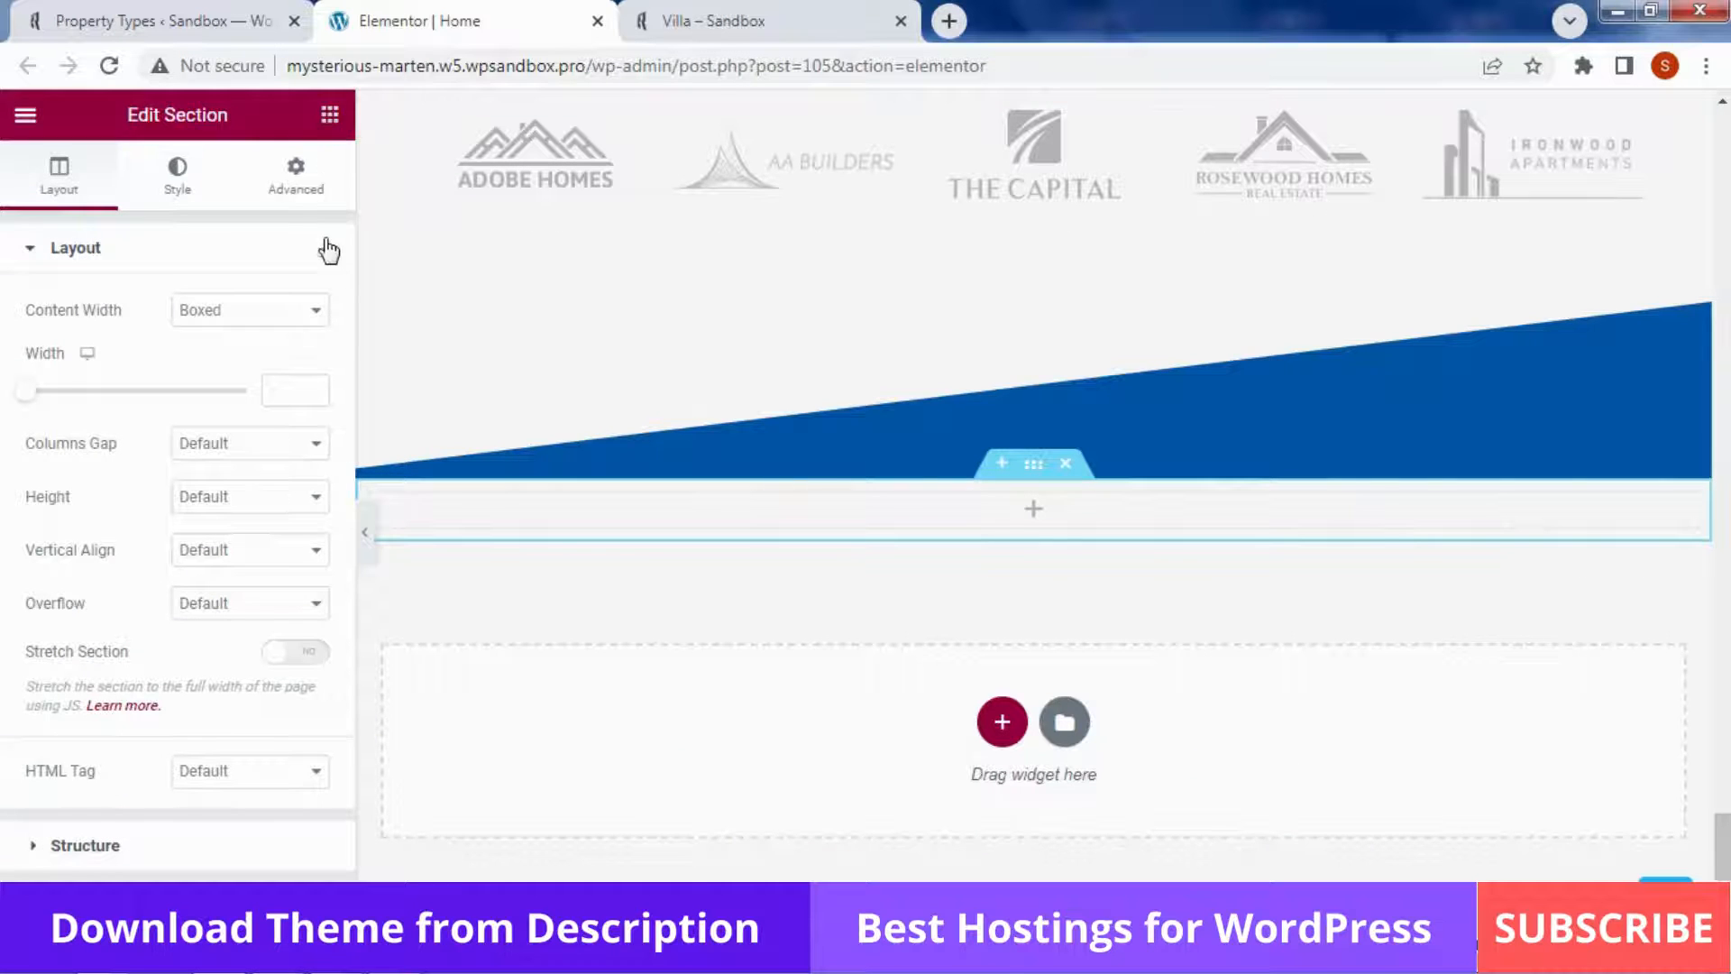
scroll(348, 235, "down", 6)
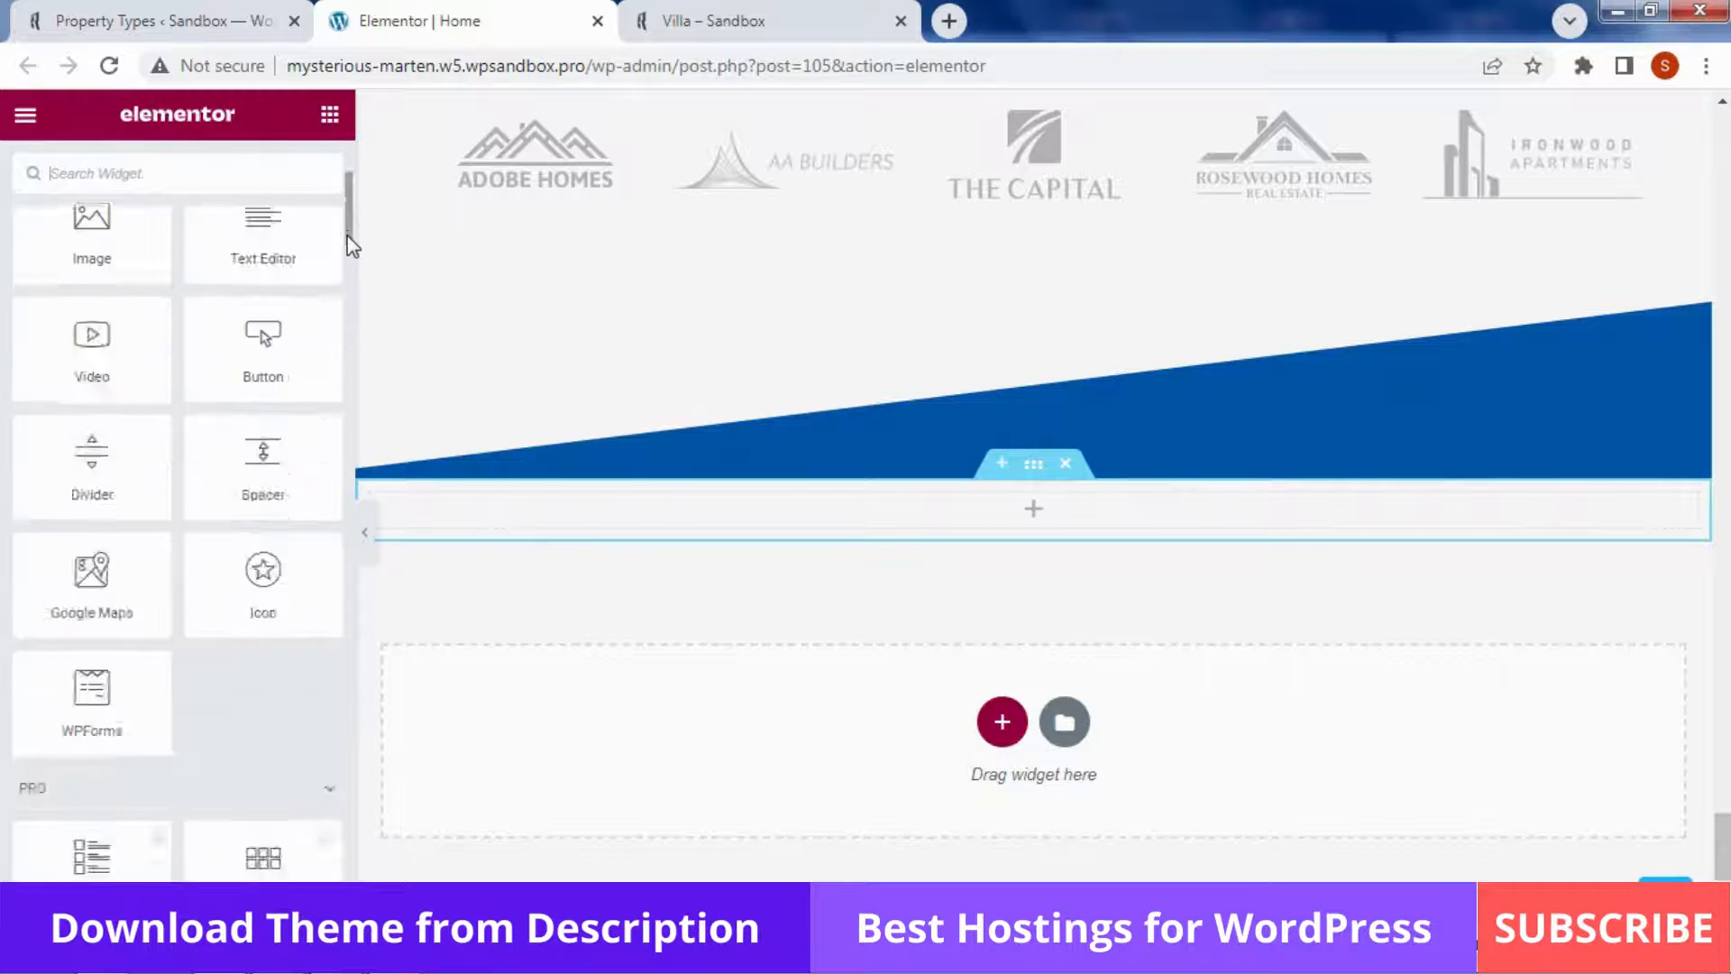
scroll(349, 206, "up", 3)
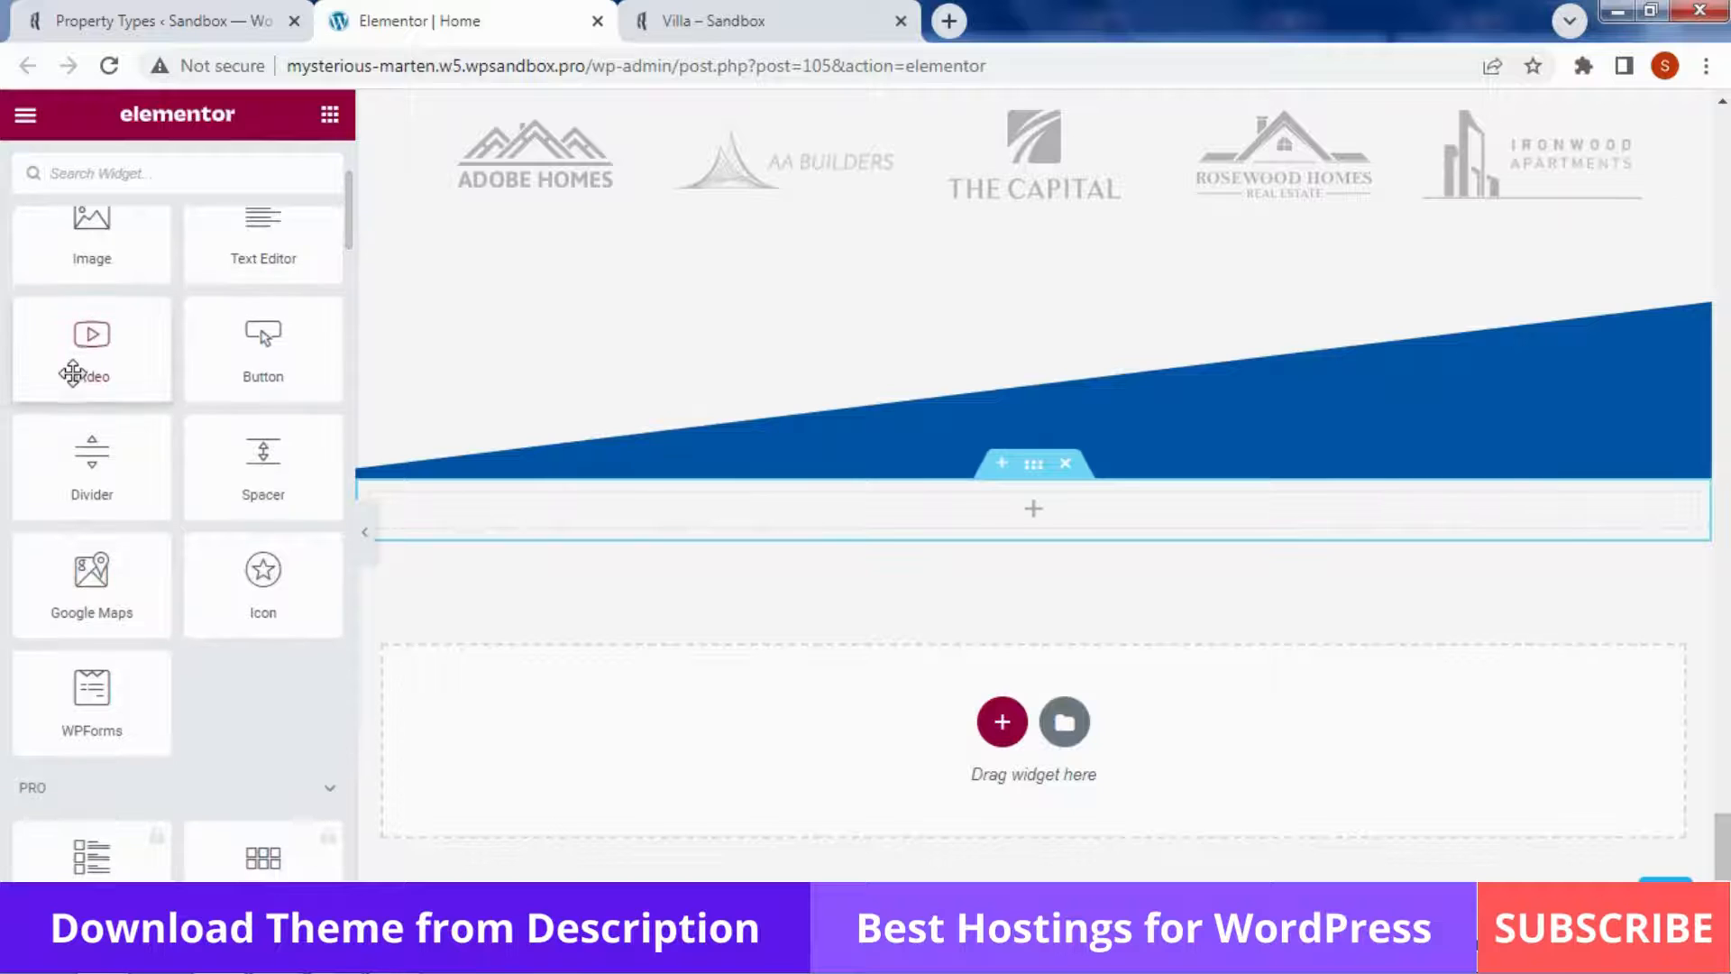
left_click_drag(85, 347, 787, 774)
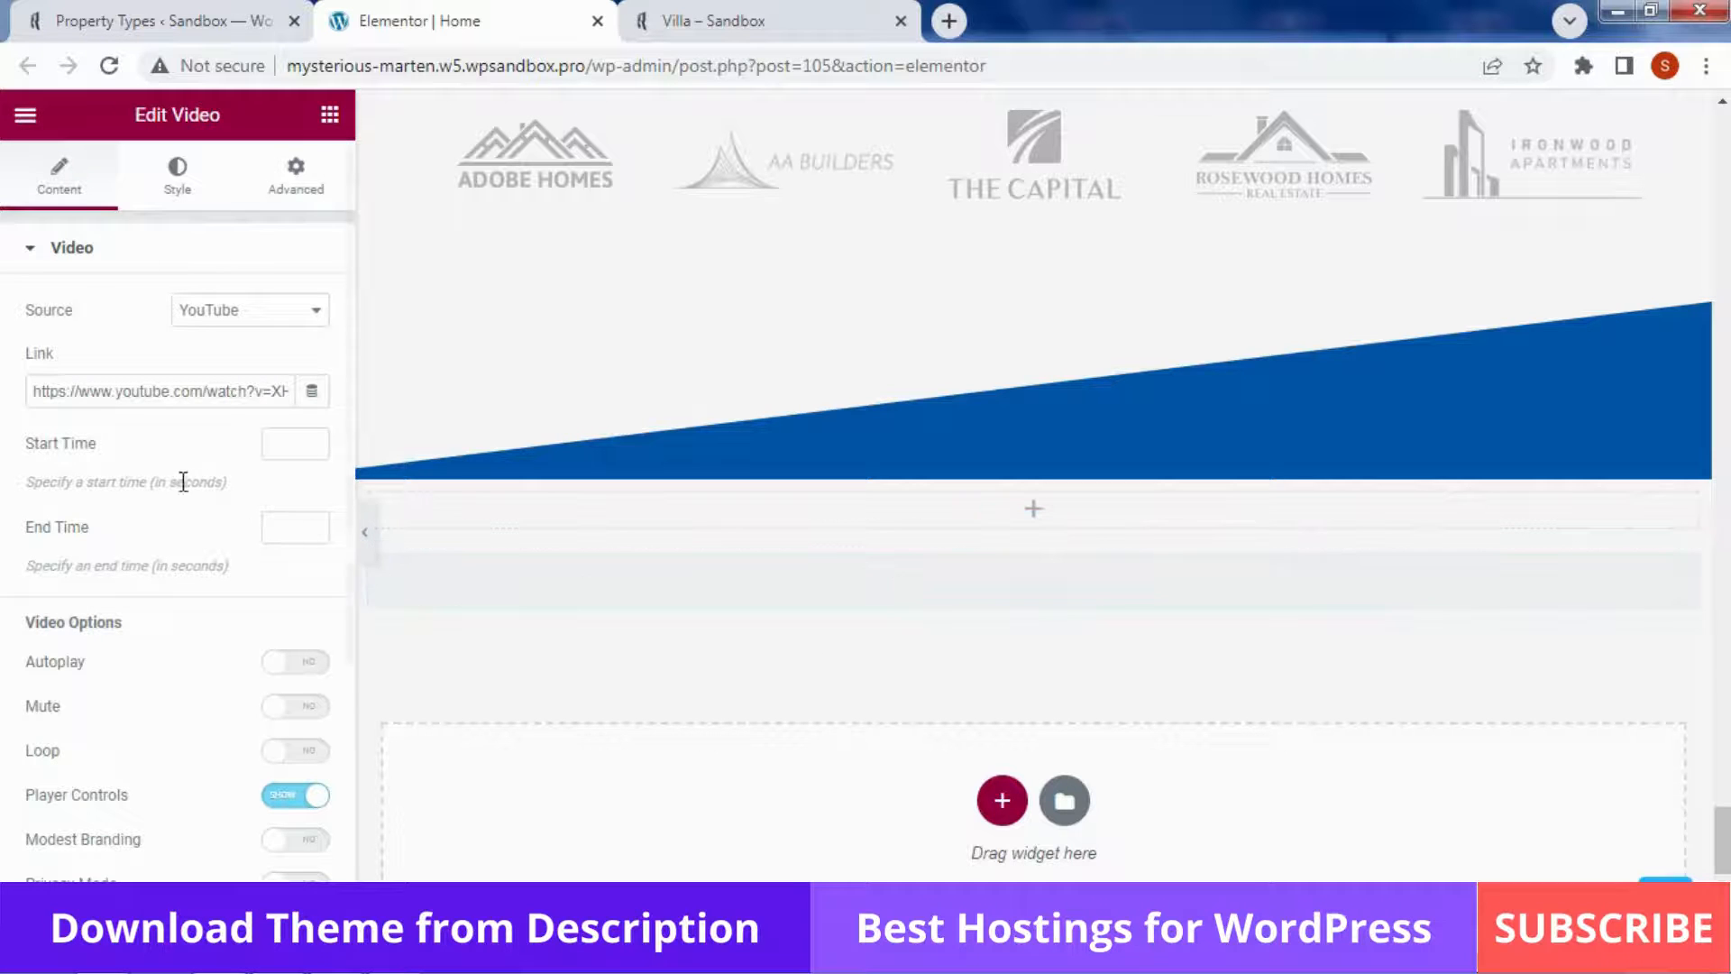
triple_click(180, 390)
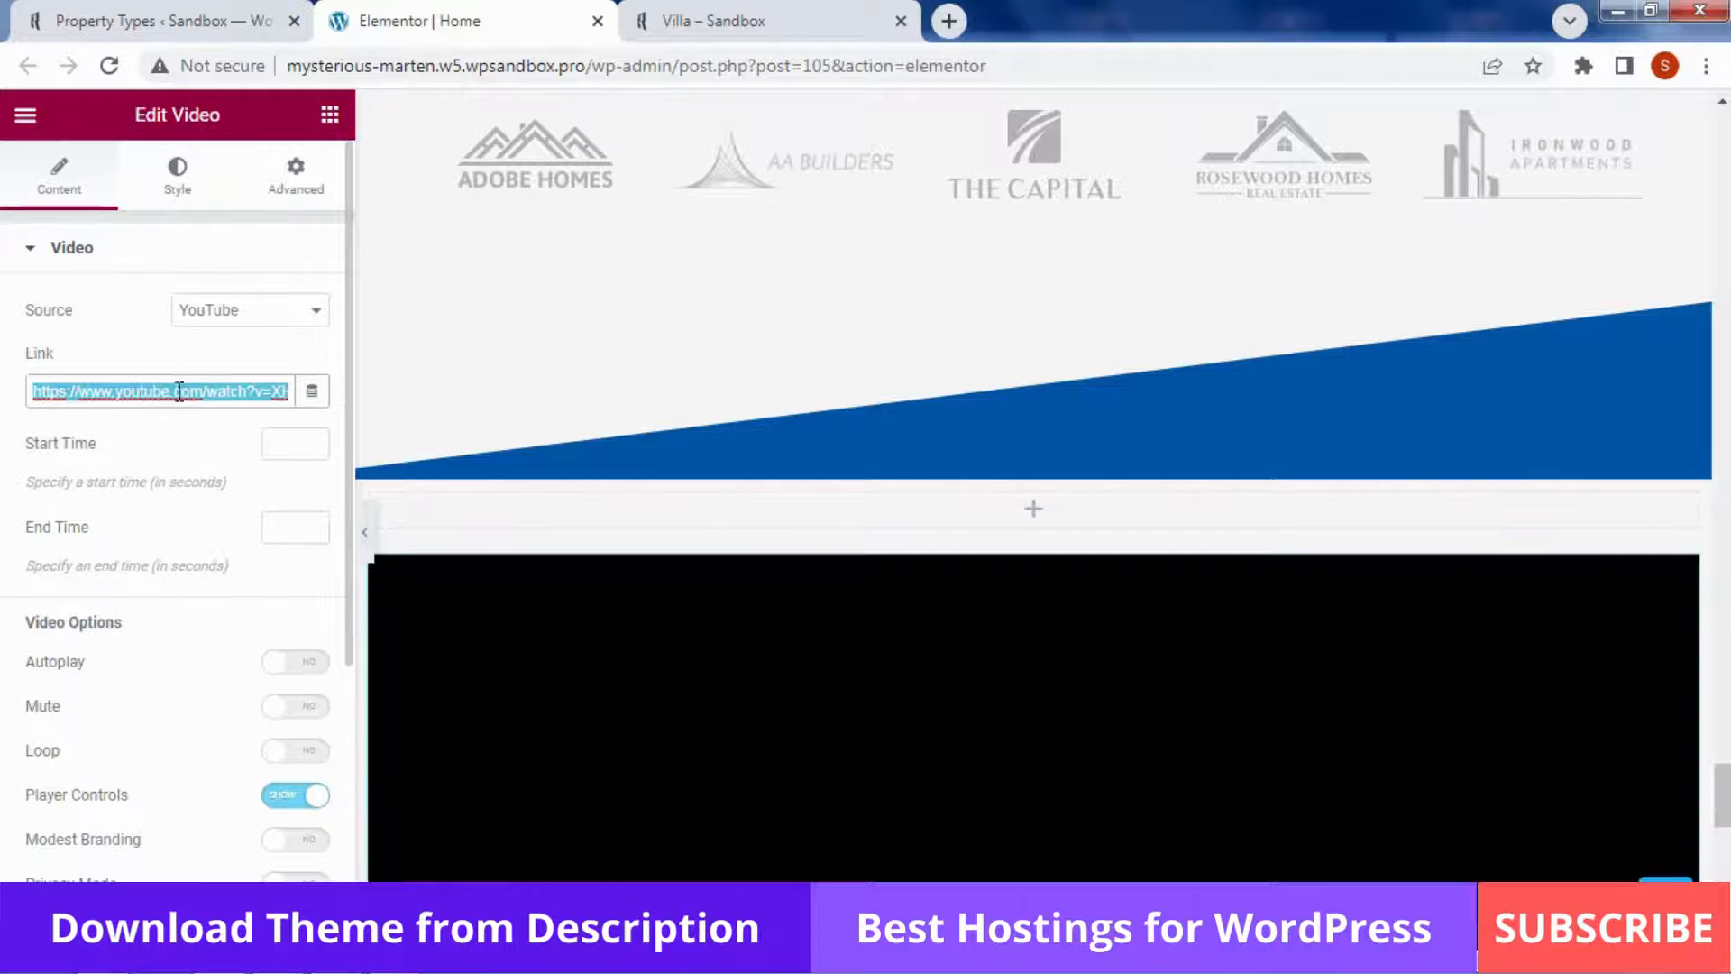
left_click(180, 449)
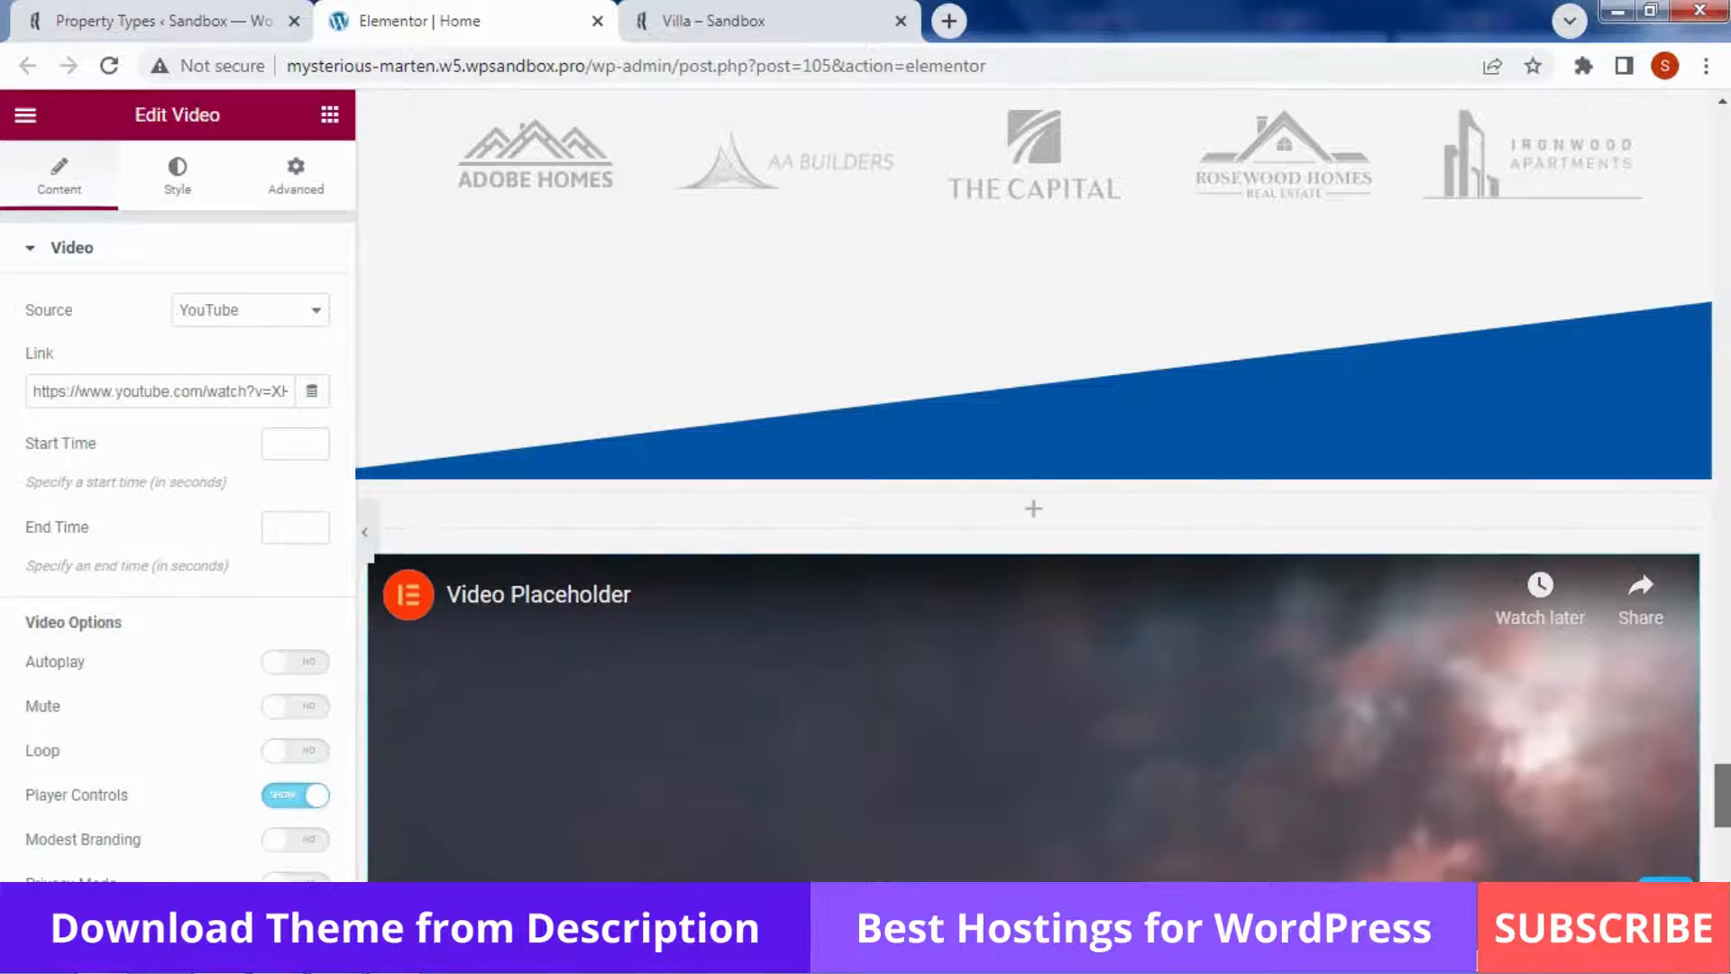
scroll(1022, 561, "down", 4)
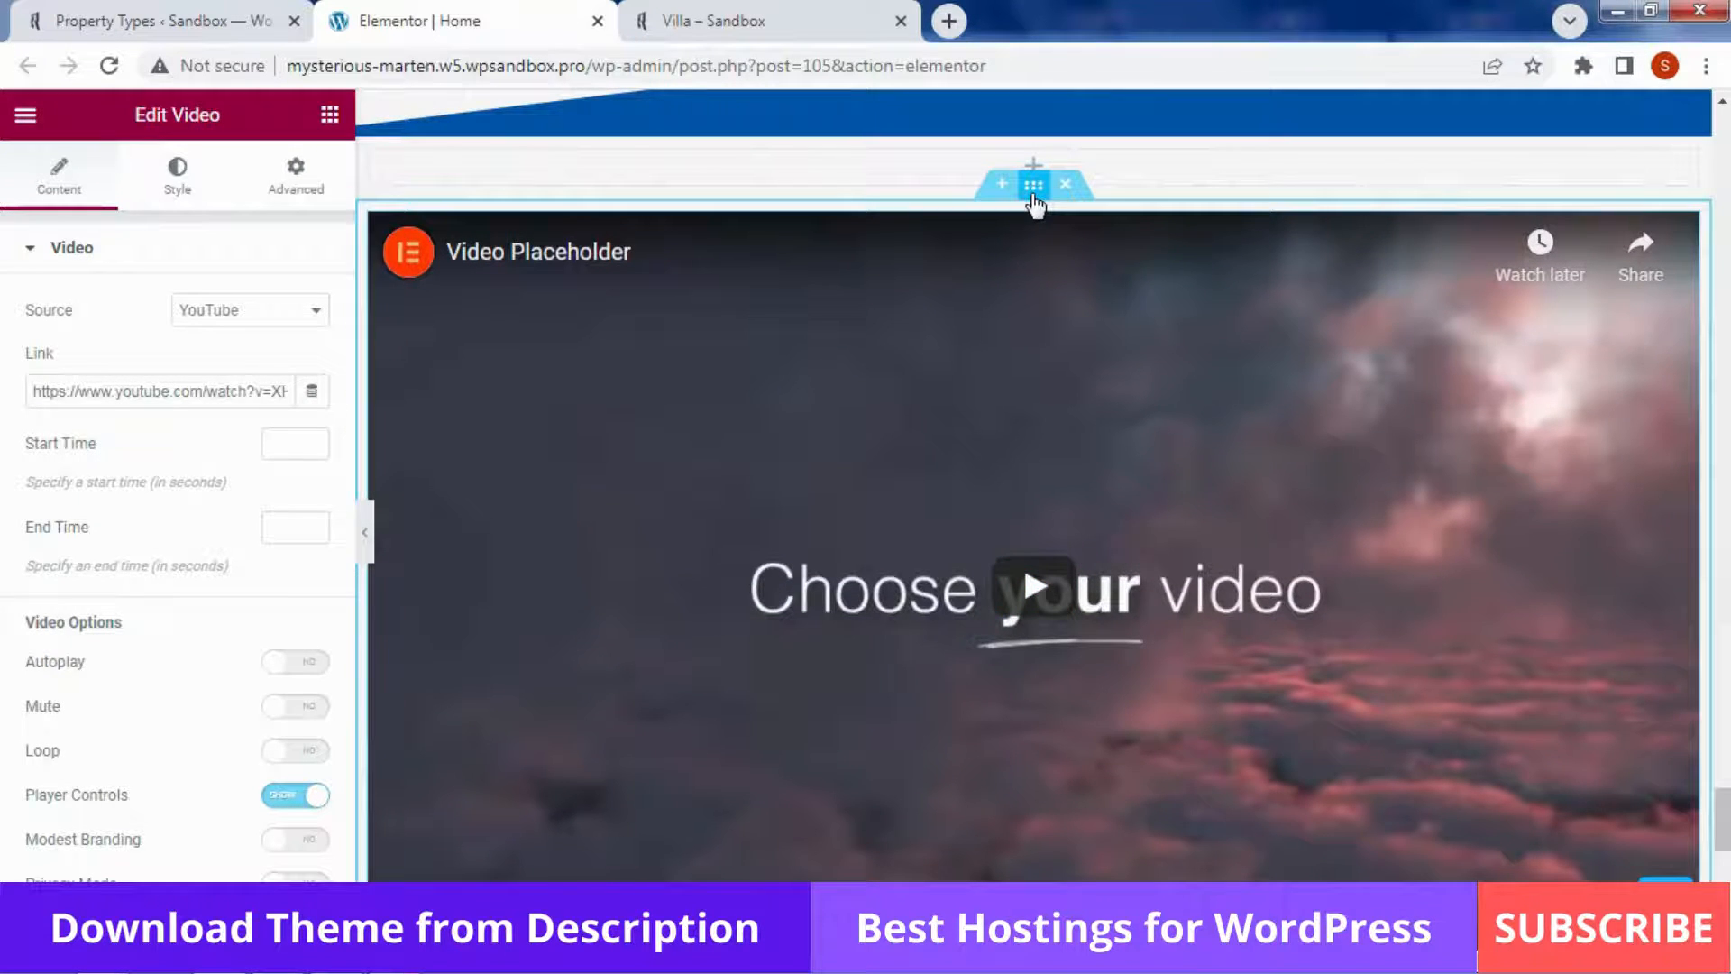
Duplicate the video section, add a second column beside the video, and delete the extra section copy
right_click(1059, 265)
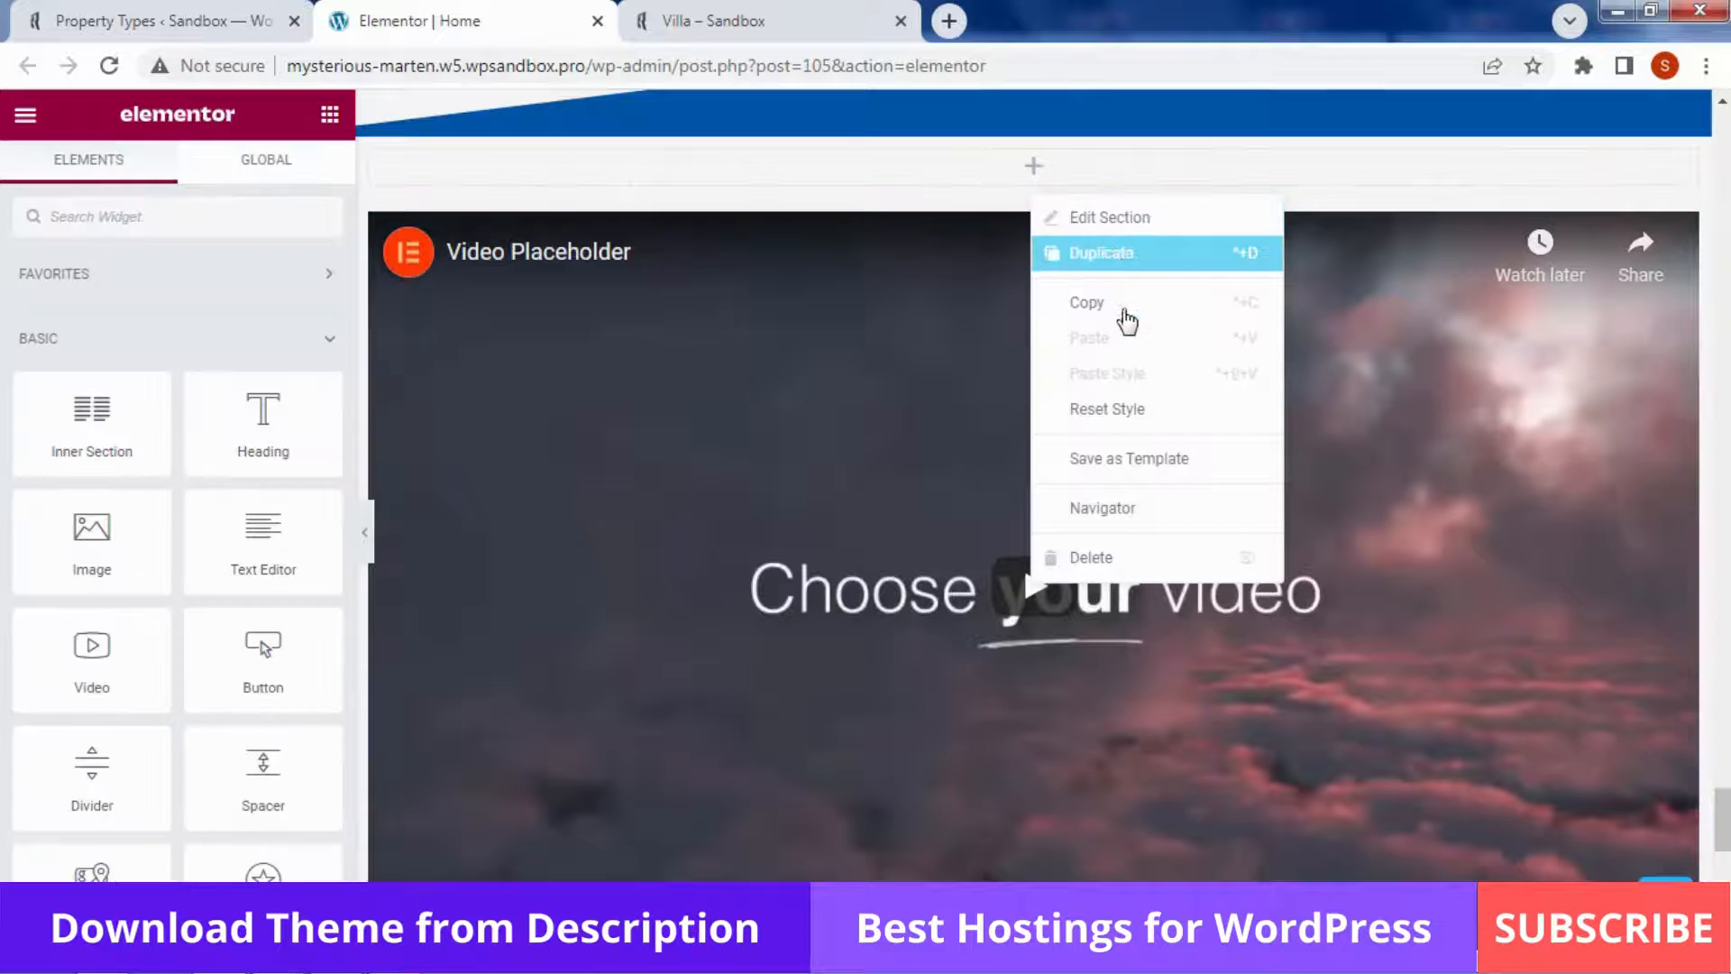
left_click(1103, 505)
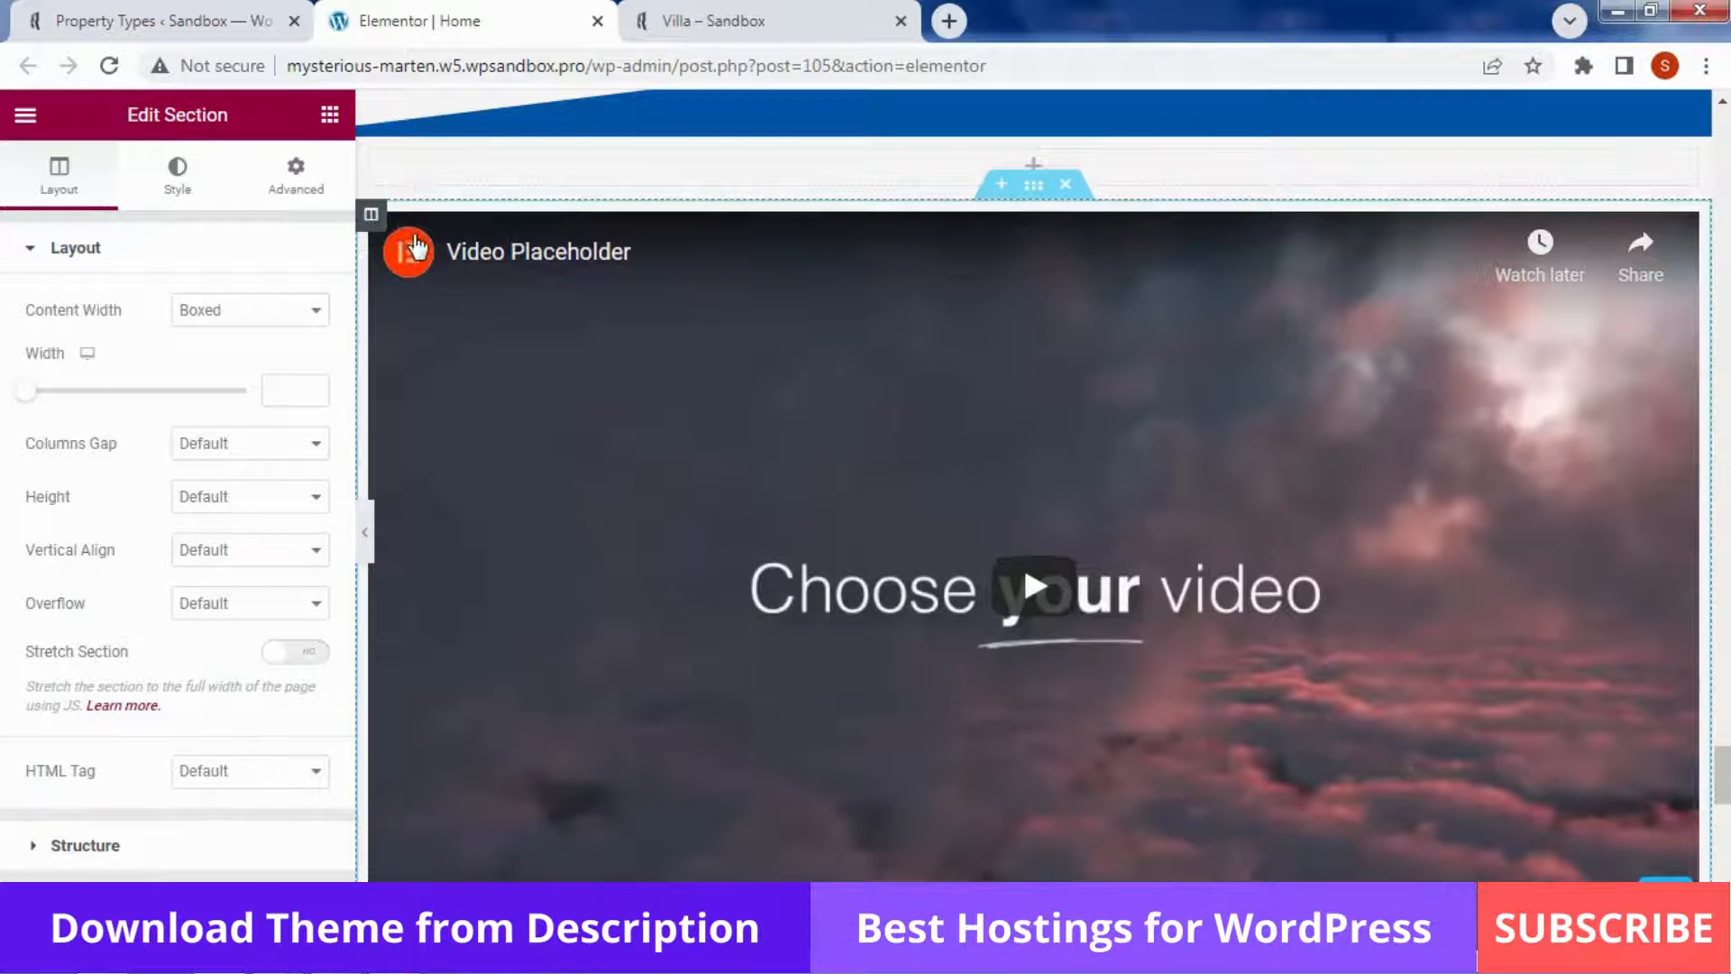
right_click(373, 222)
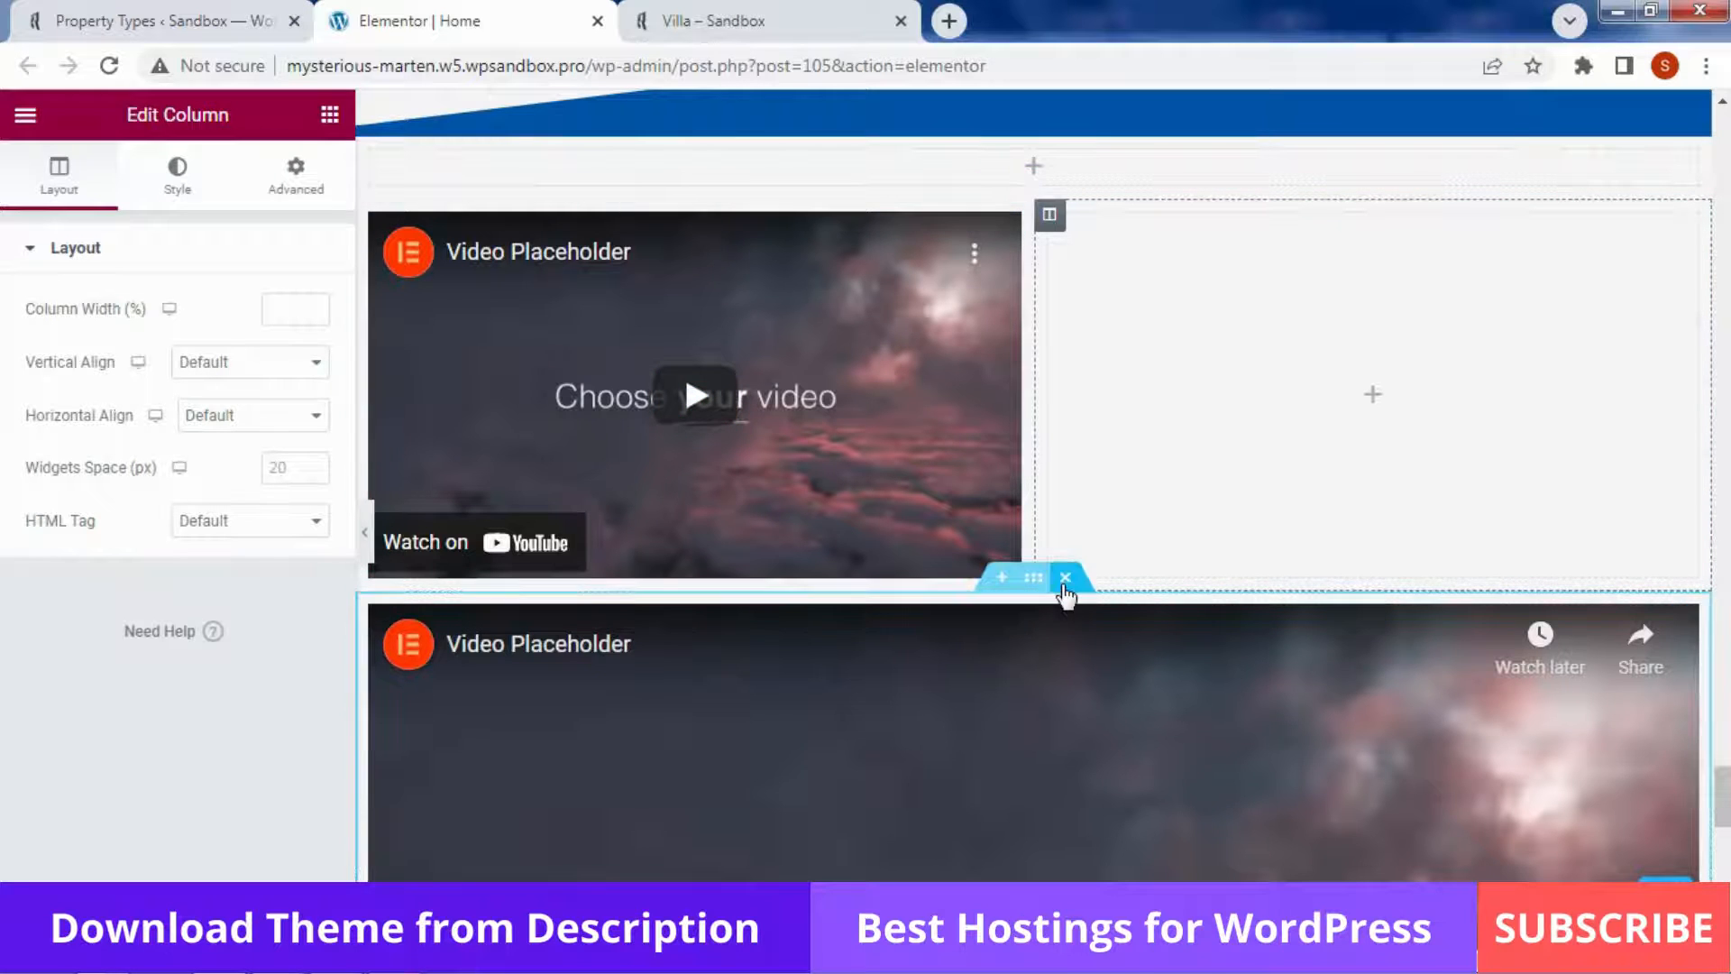
left_click(1065, 577)
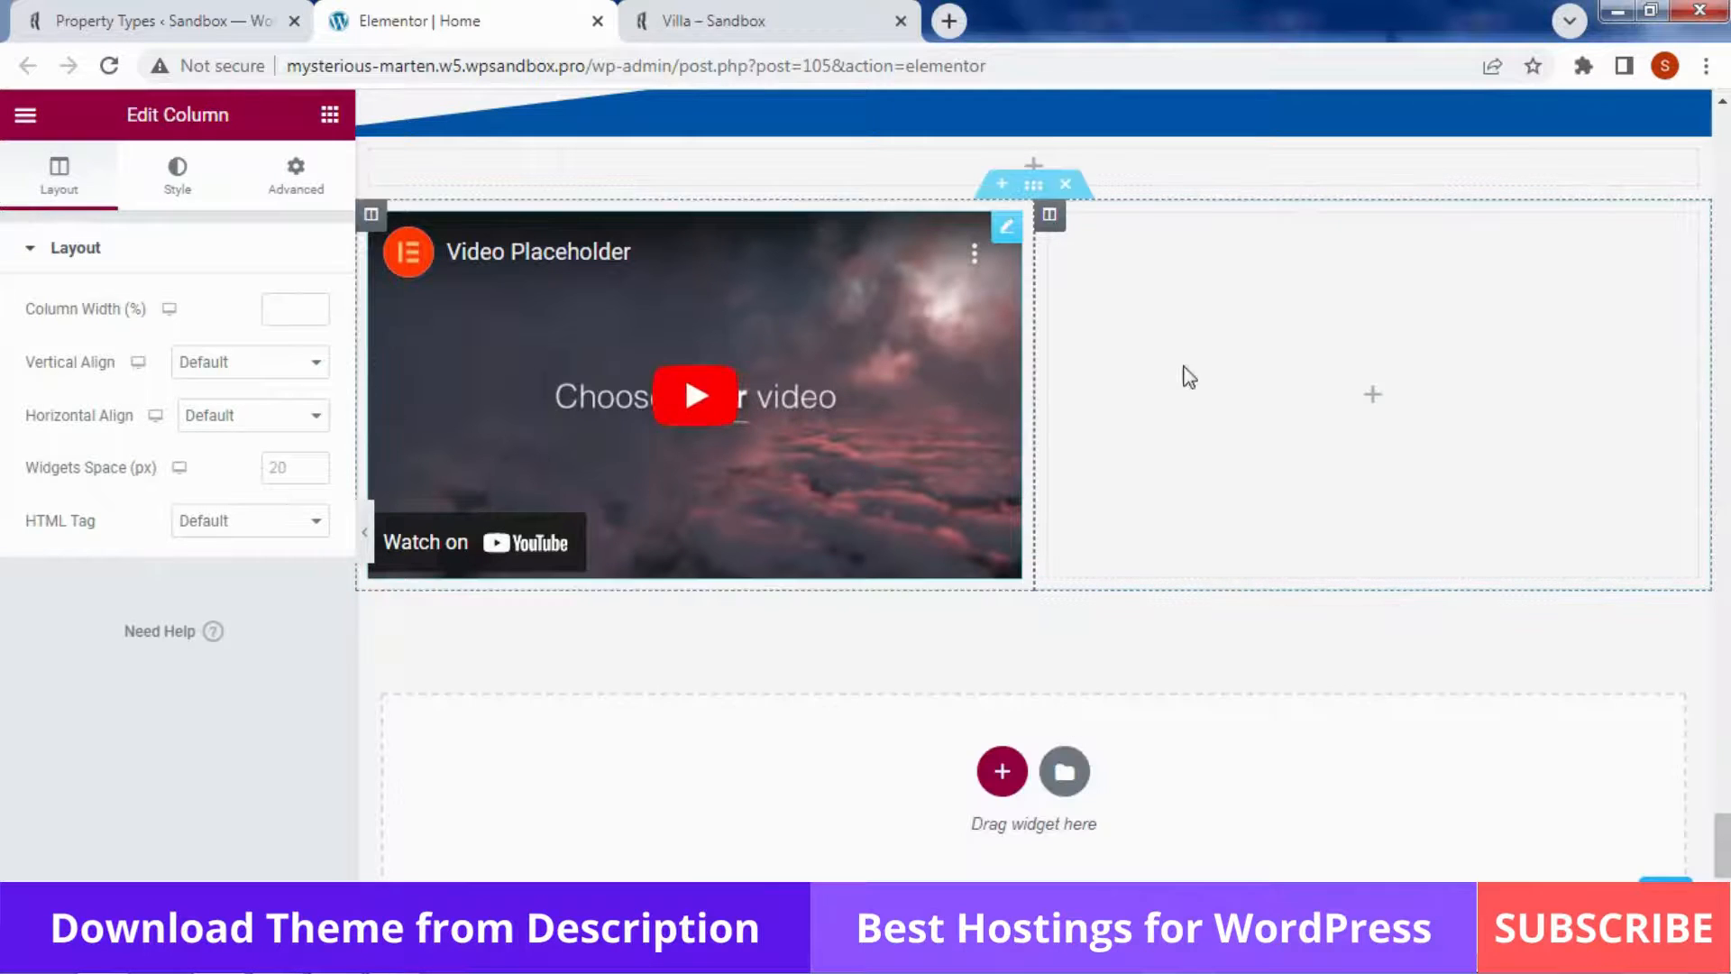
left_click(330, 115)
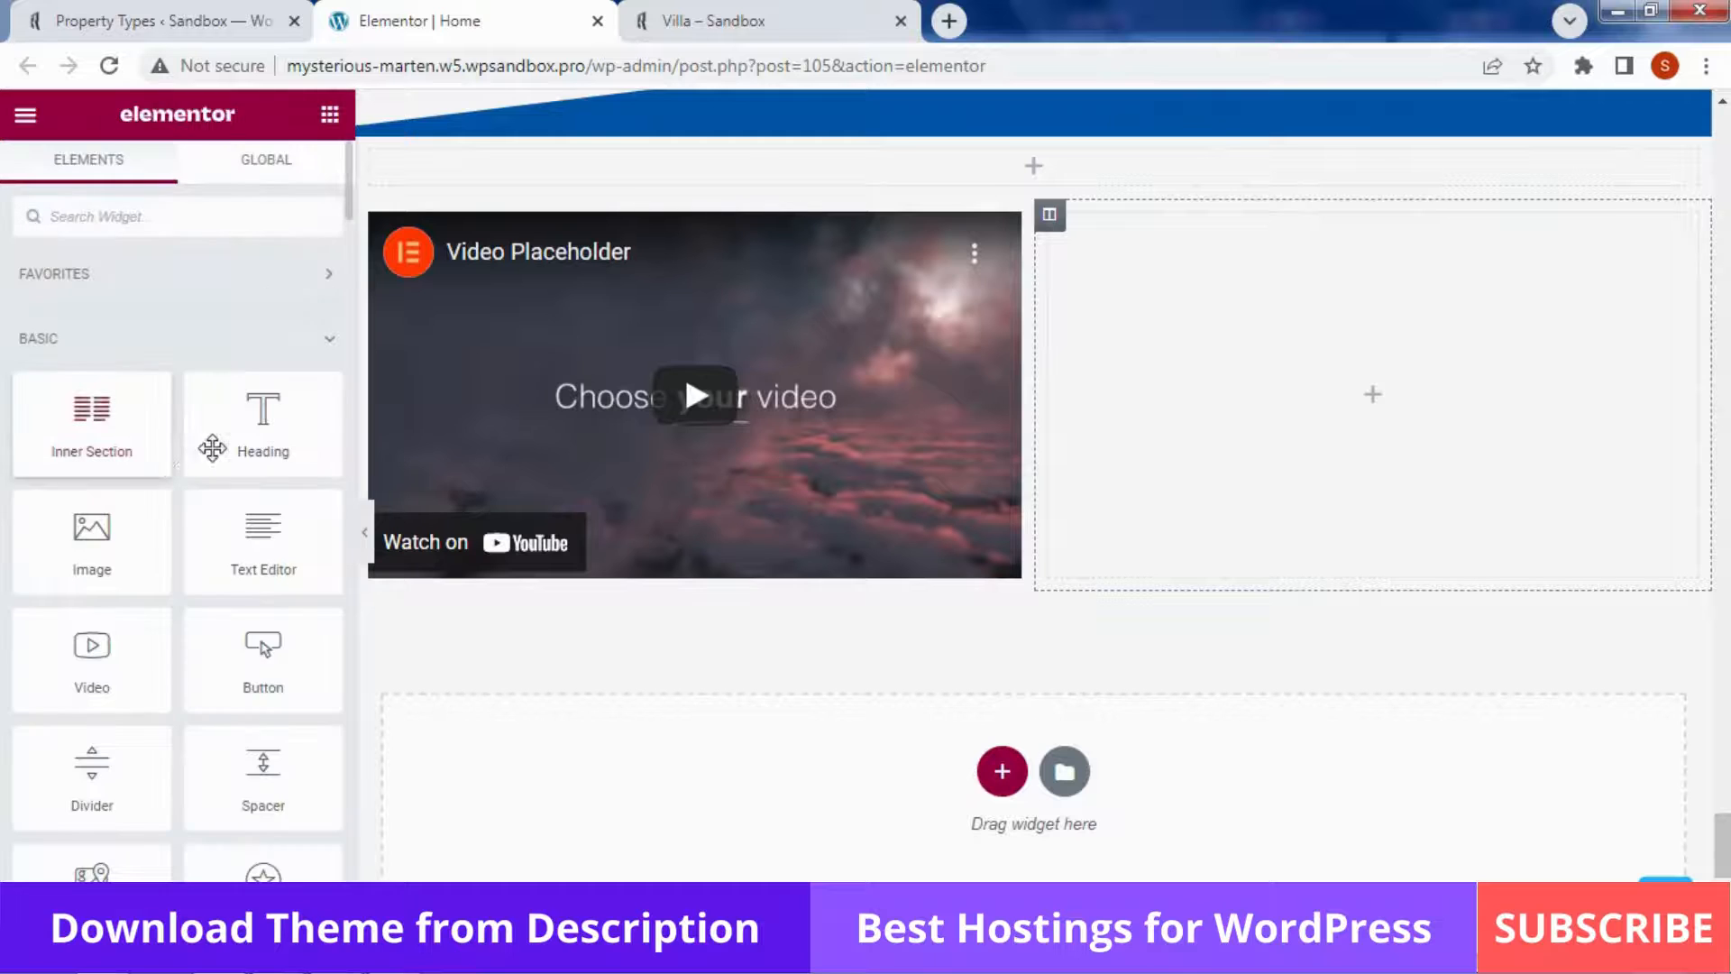
Place a Heading widget and a Button widget beneath it in the empty right column
left_click_drag(263, 424, 1258, 383)
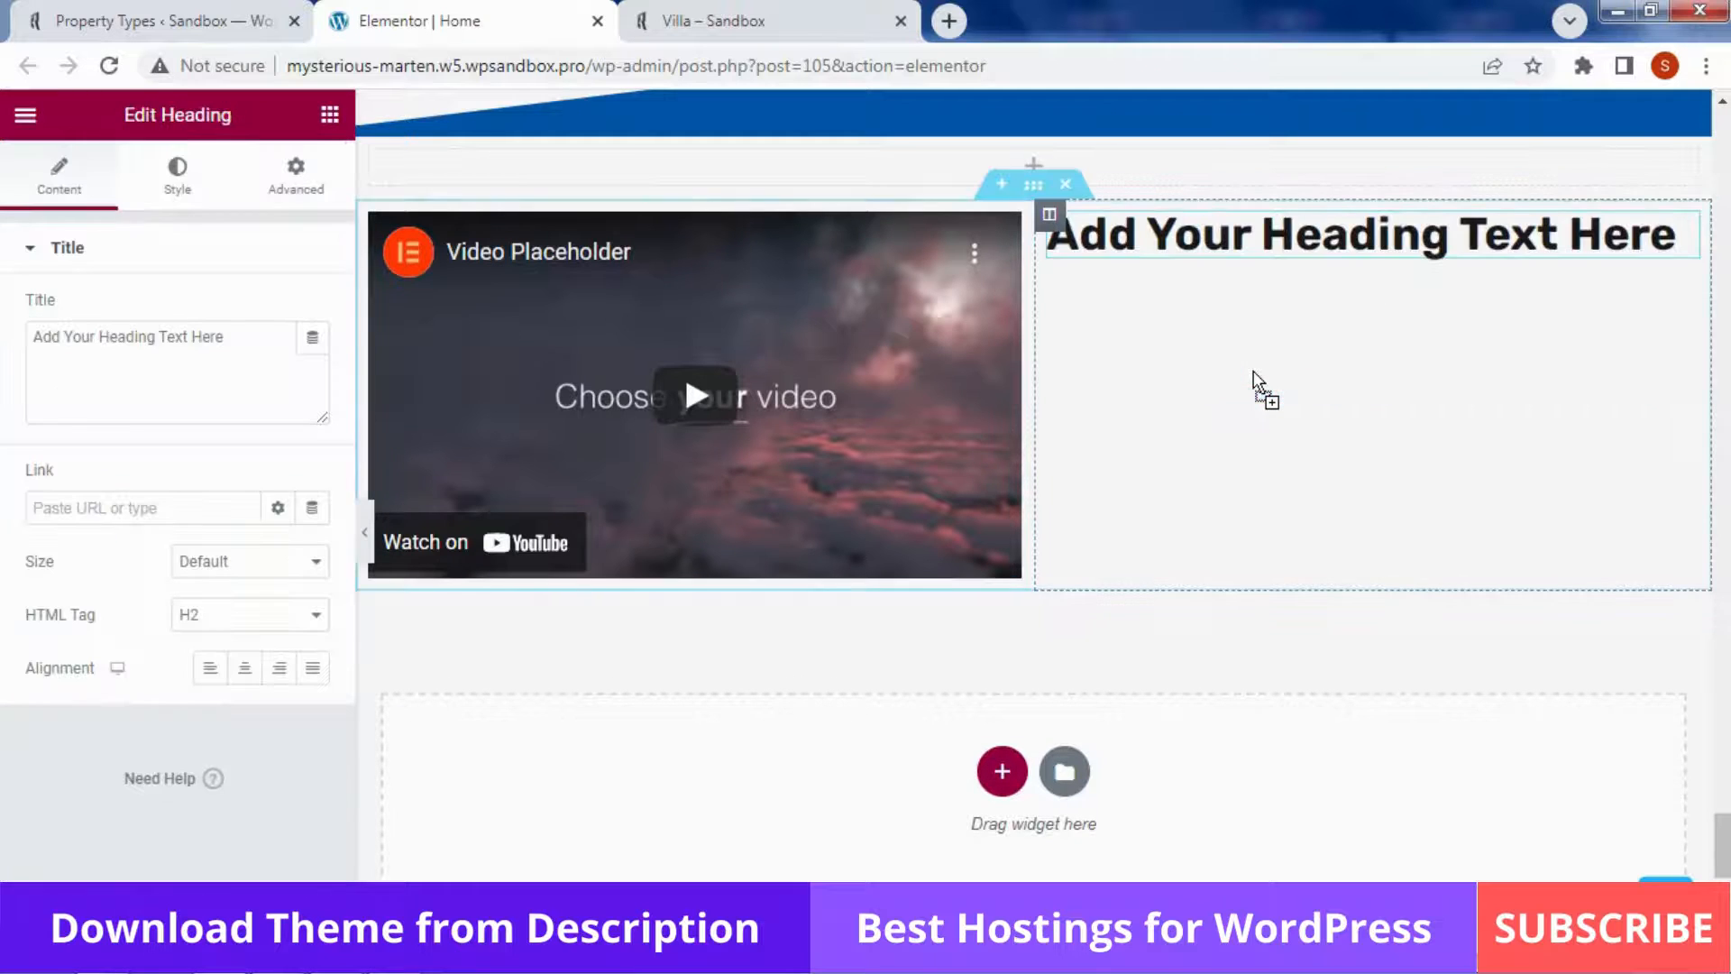
left_click(333, 122)
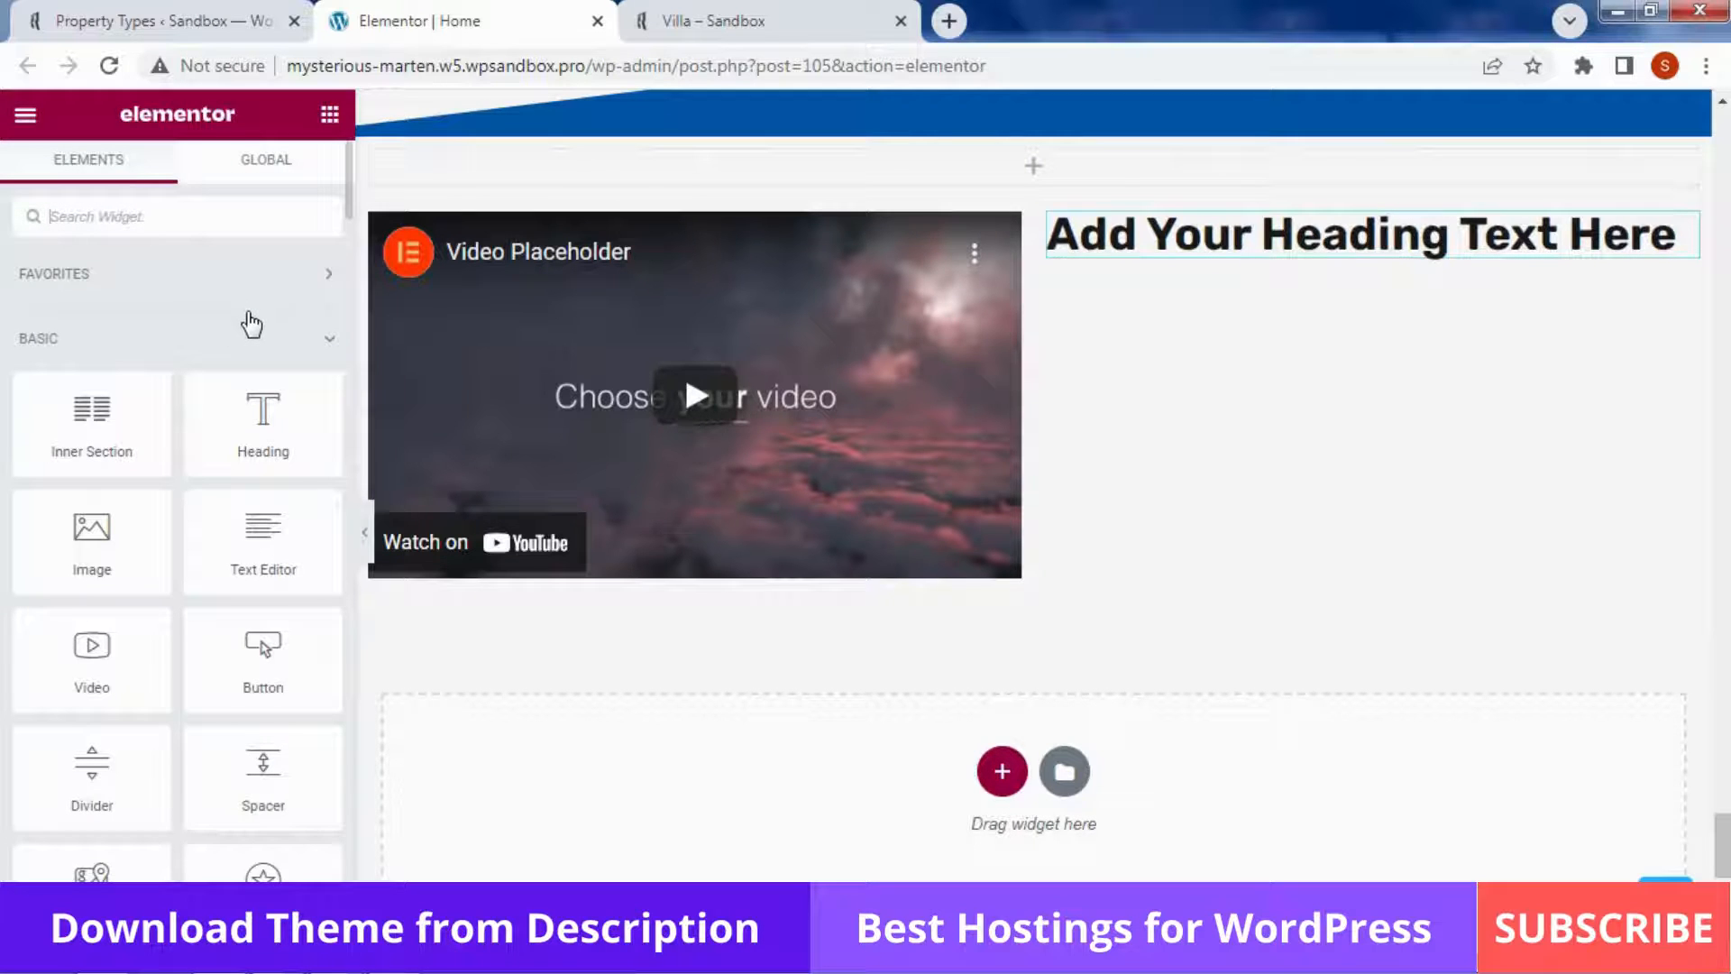
left_click_drag(309, 630, 1370, 474)
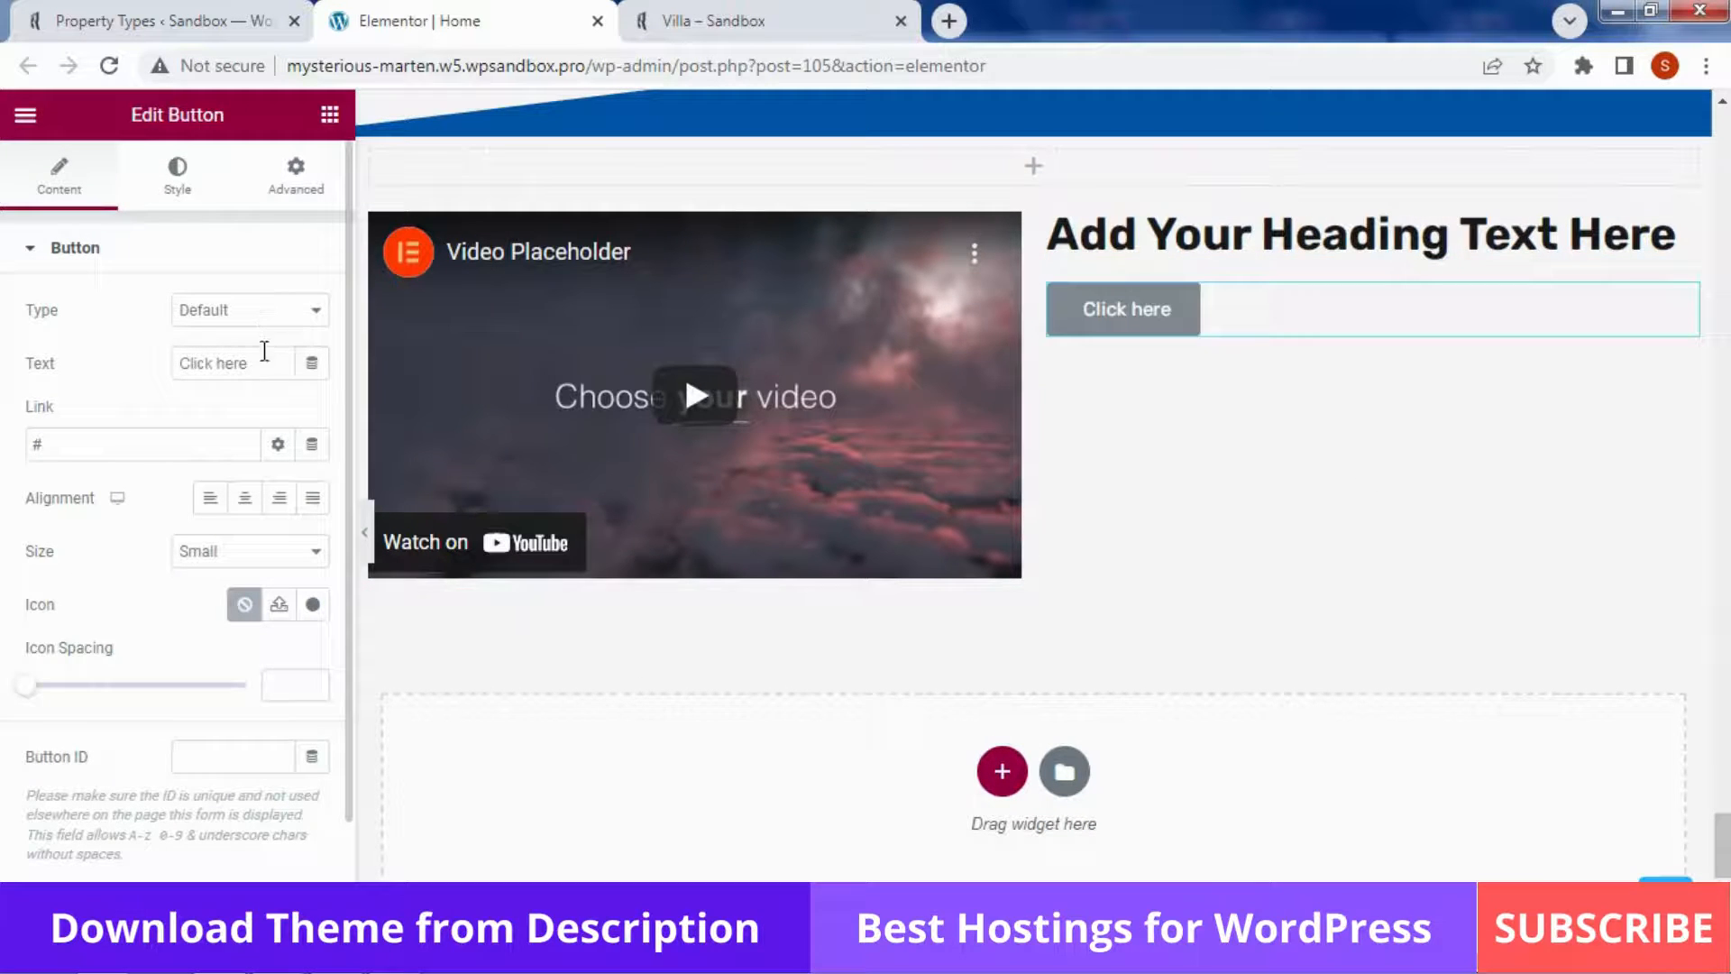
Change the button text to 'Call us' and begin setting its tel: phone link
left_click_drag(264, 350, 160, 382)
type("Call us")
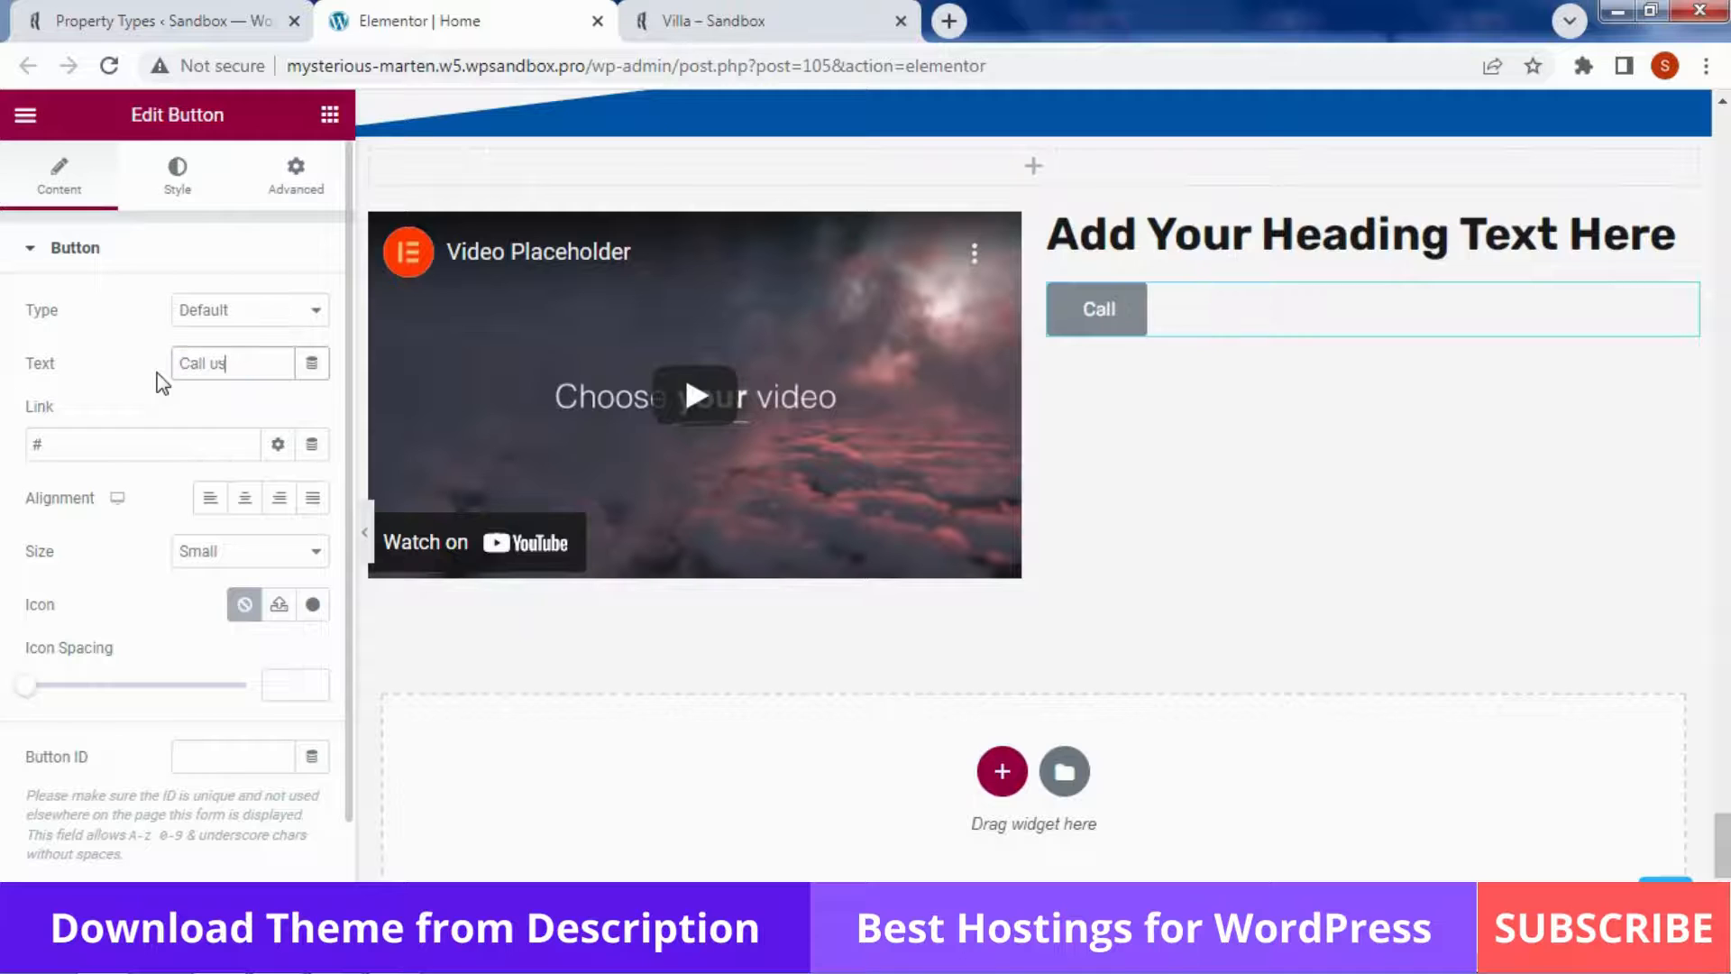
left_click(153, 446)
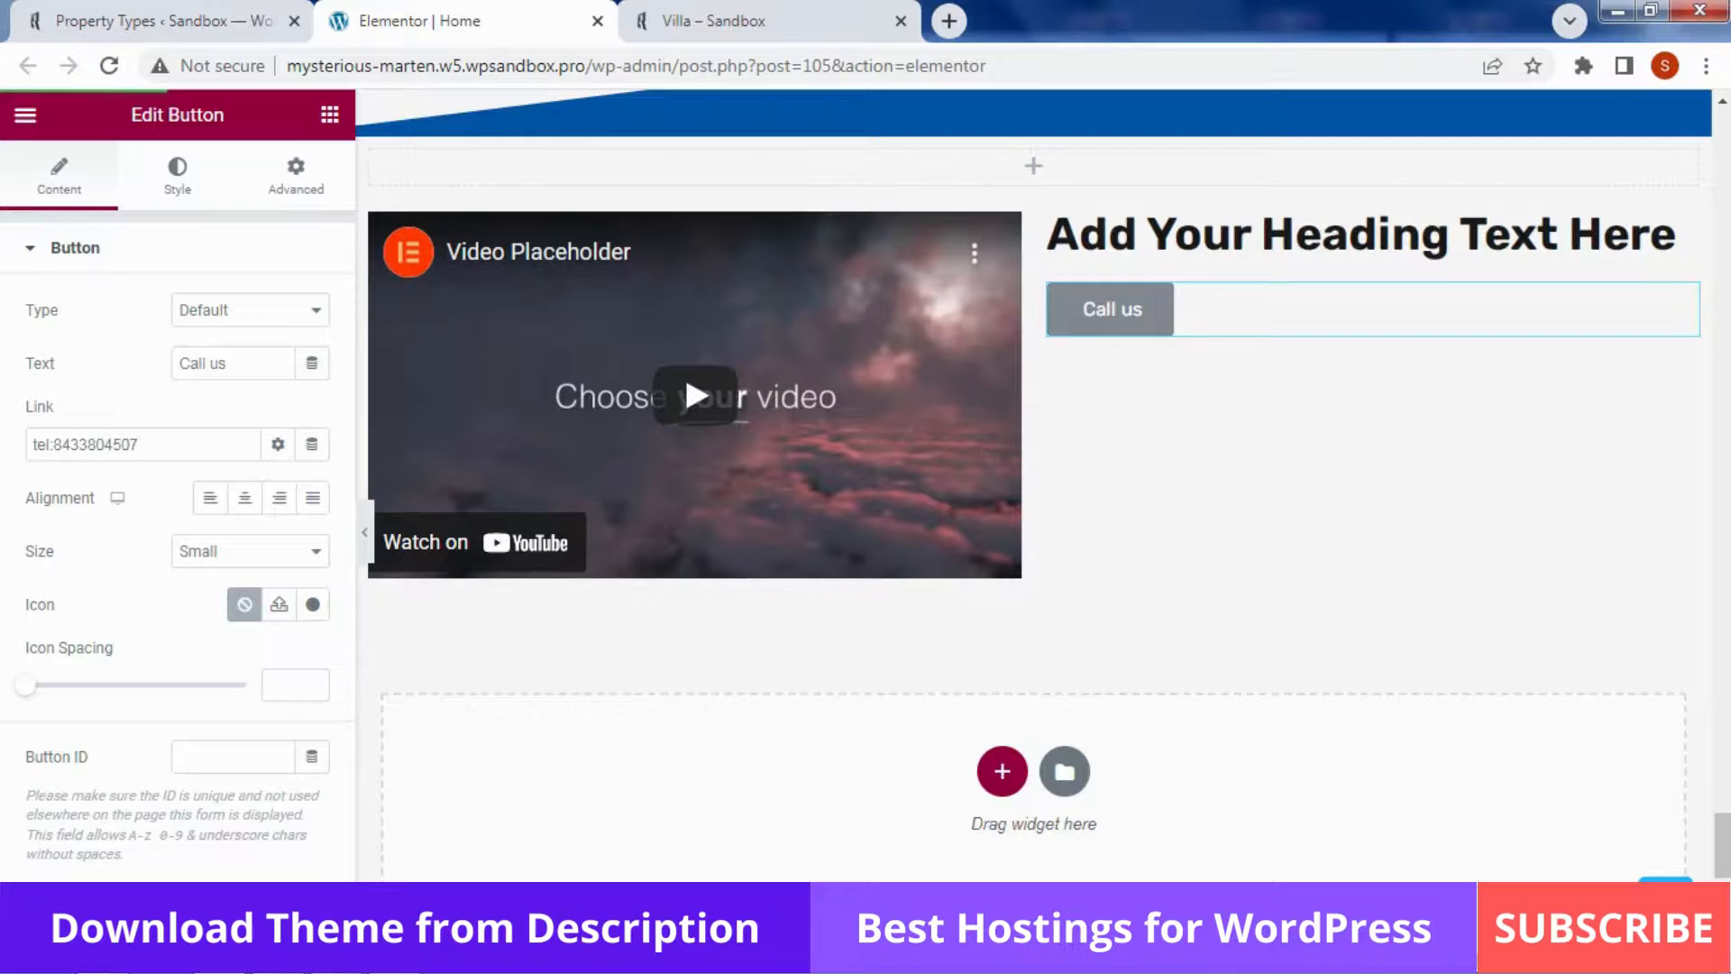
Switch to the live RealHomes home page in the Villa – Sandbox tab
left_click(135, 18)
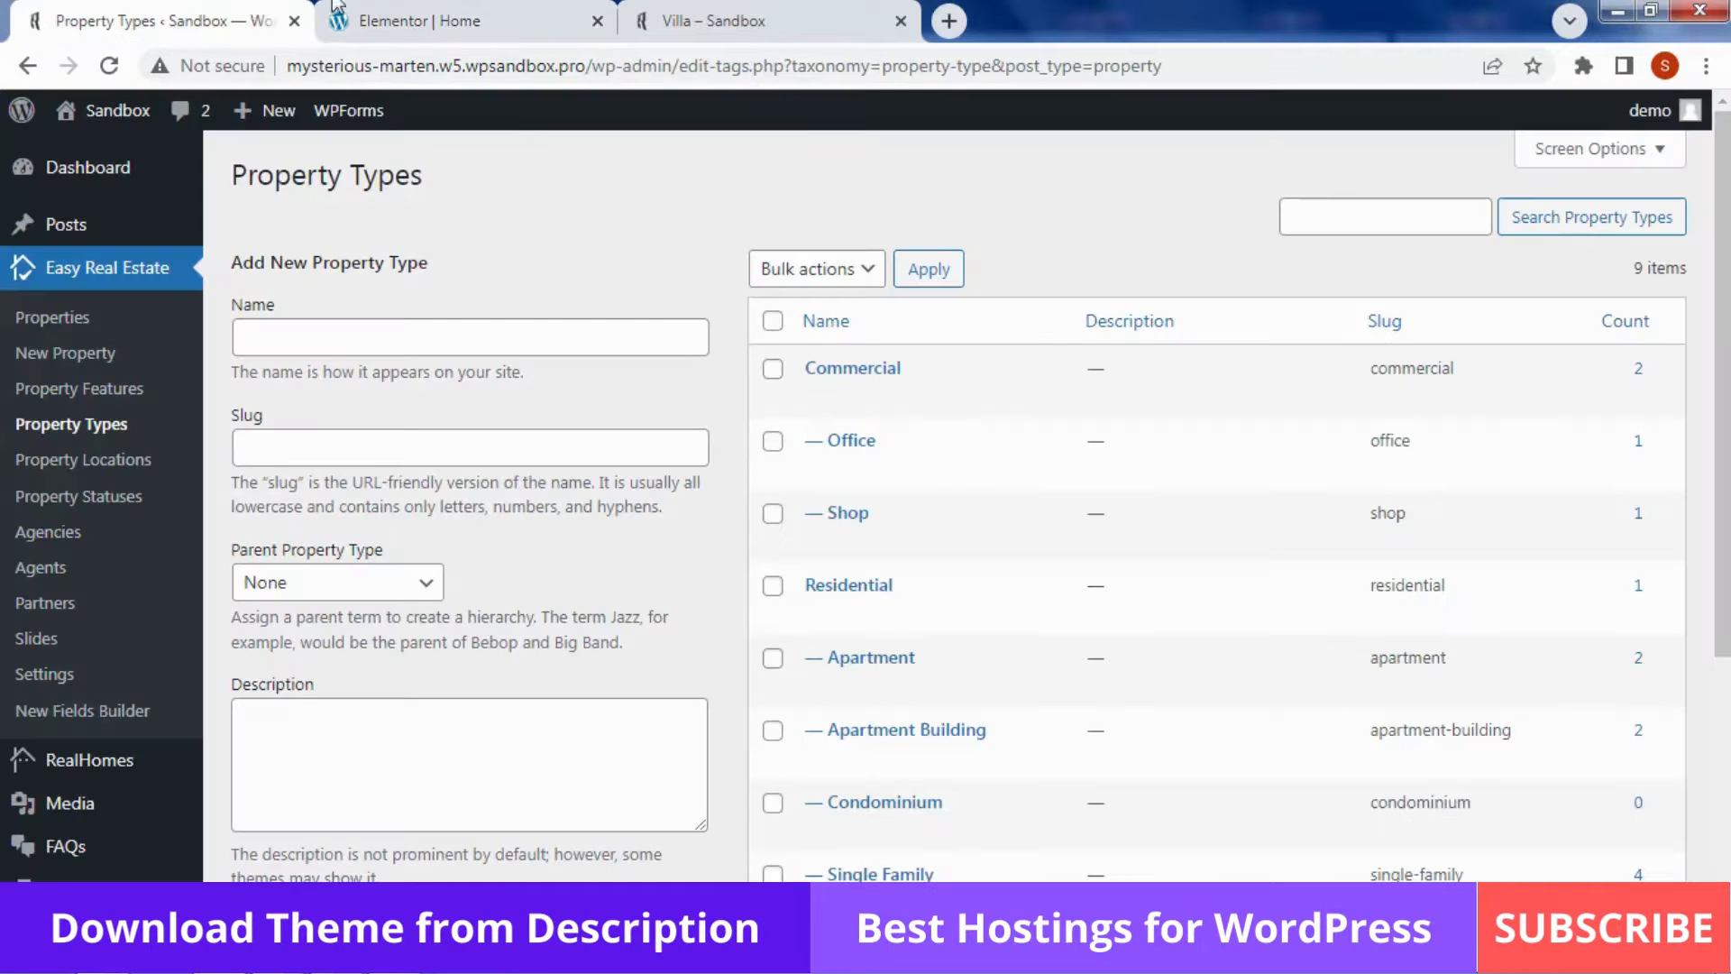
left_click(666, 11)
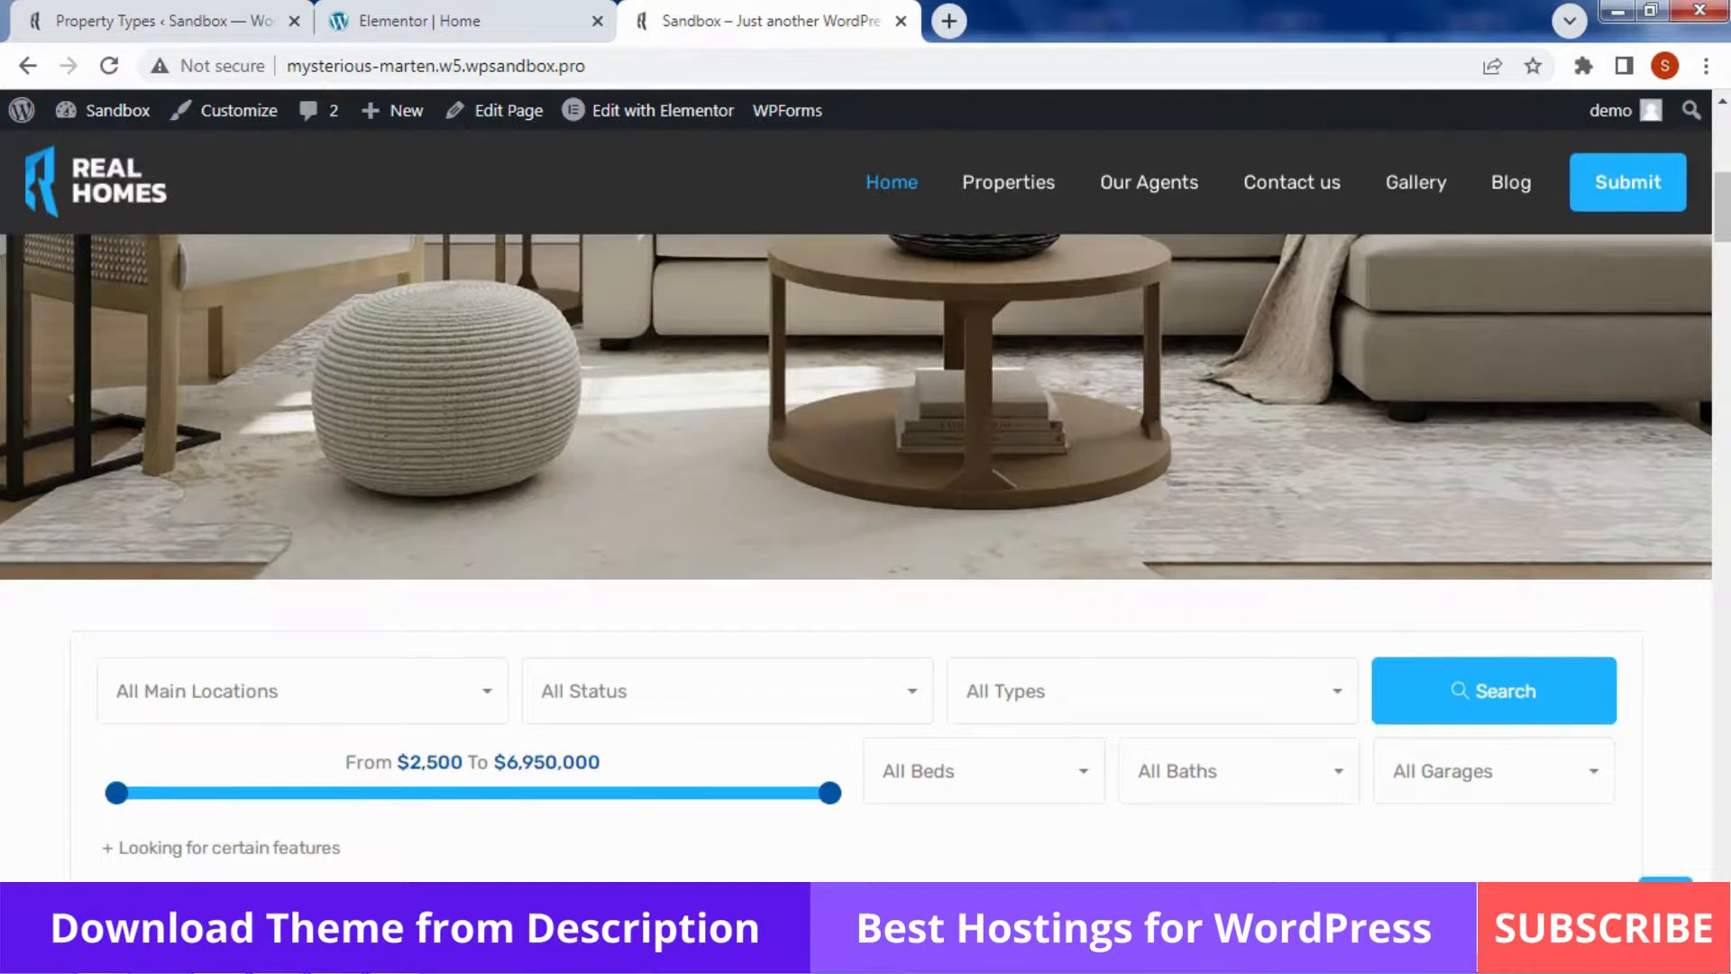
Scroll to the video section on the live homepage and try the Call us phone link
left_click_drag(1724, 242, 1723, 890)
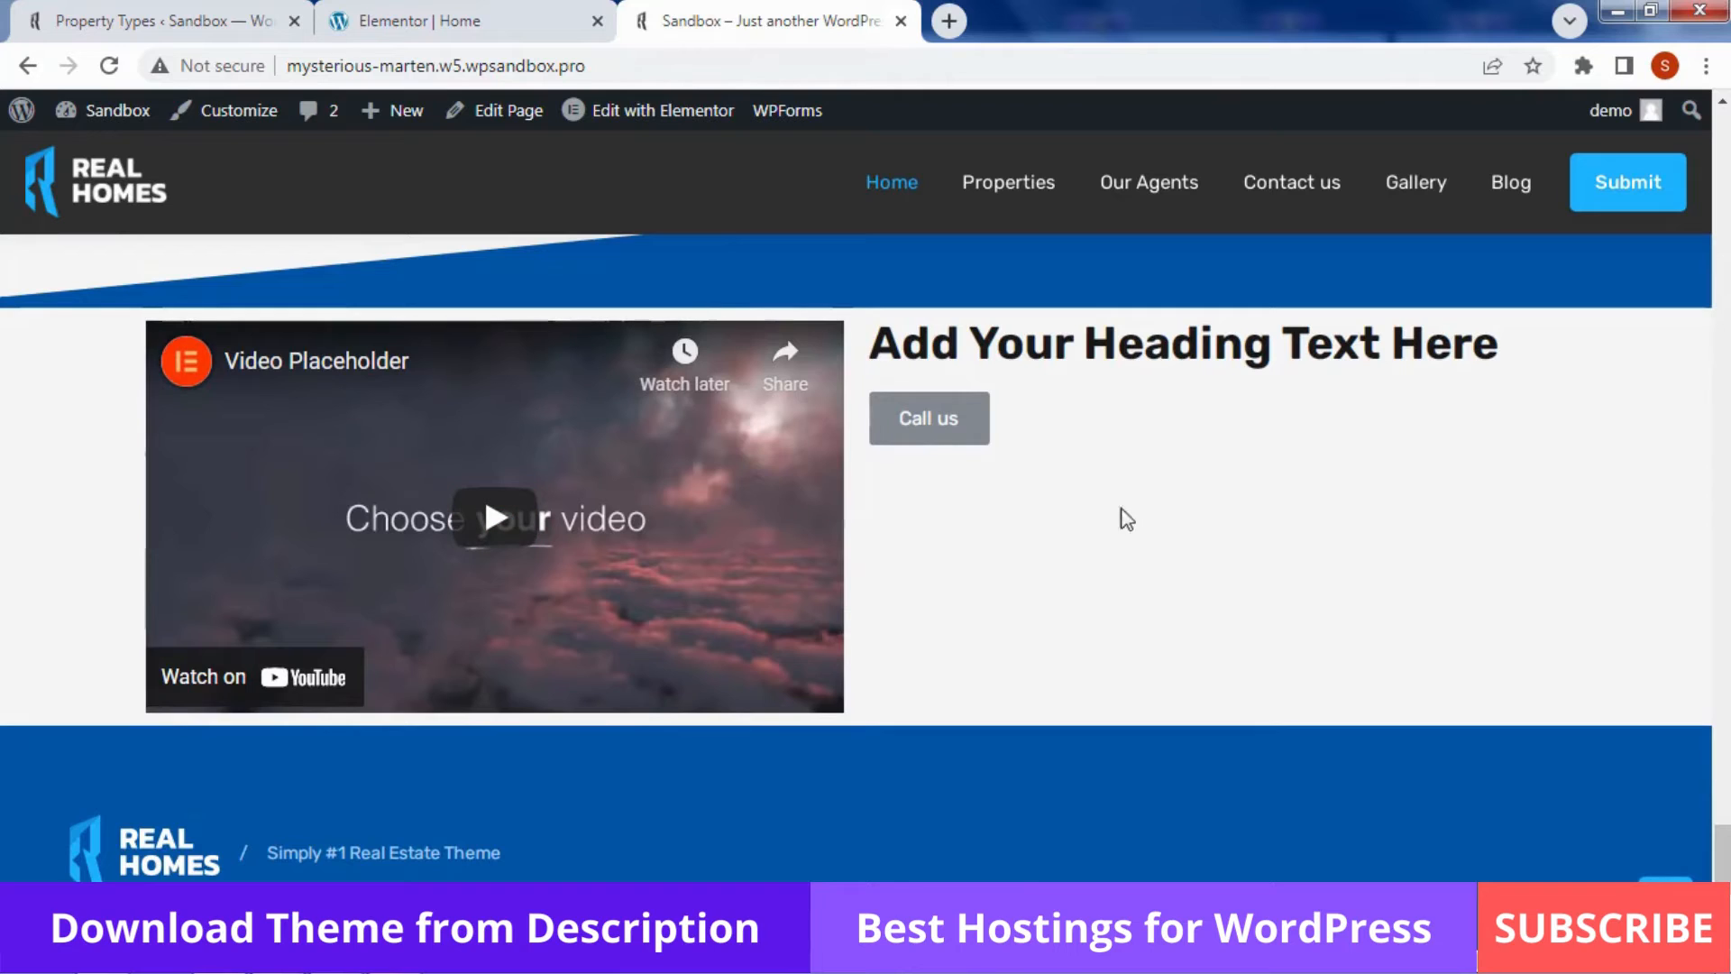
left_click(929, 423)
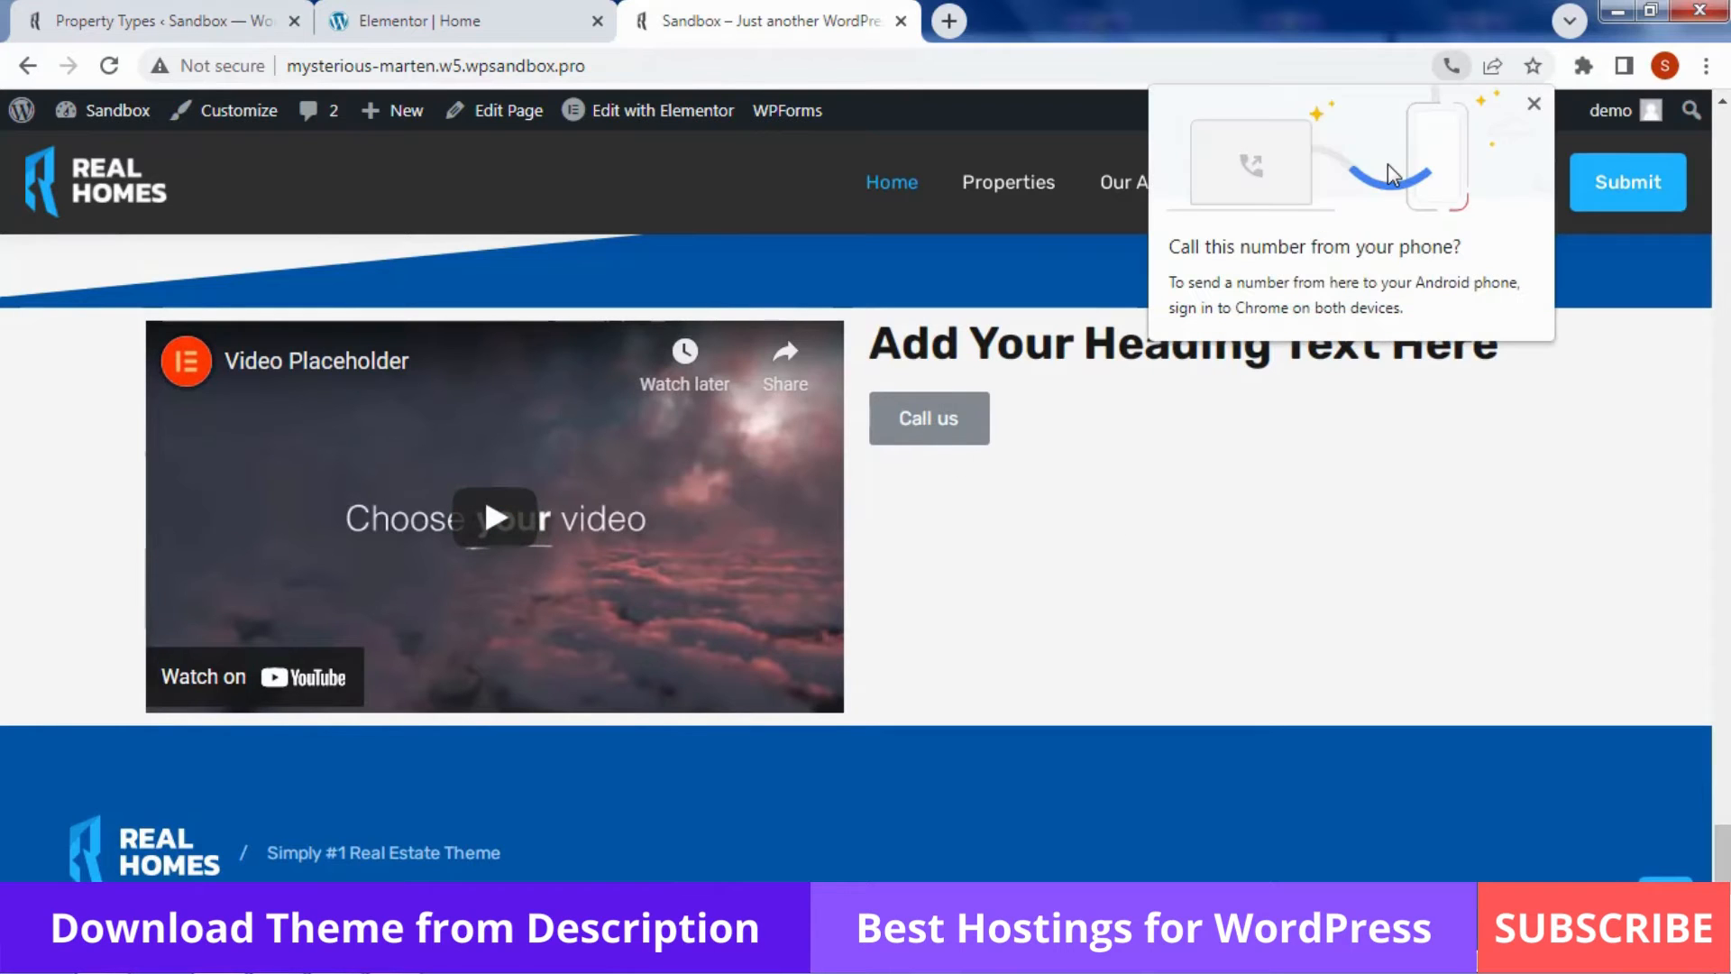